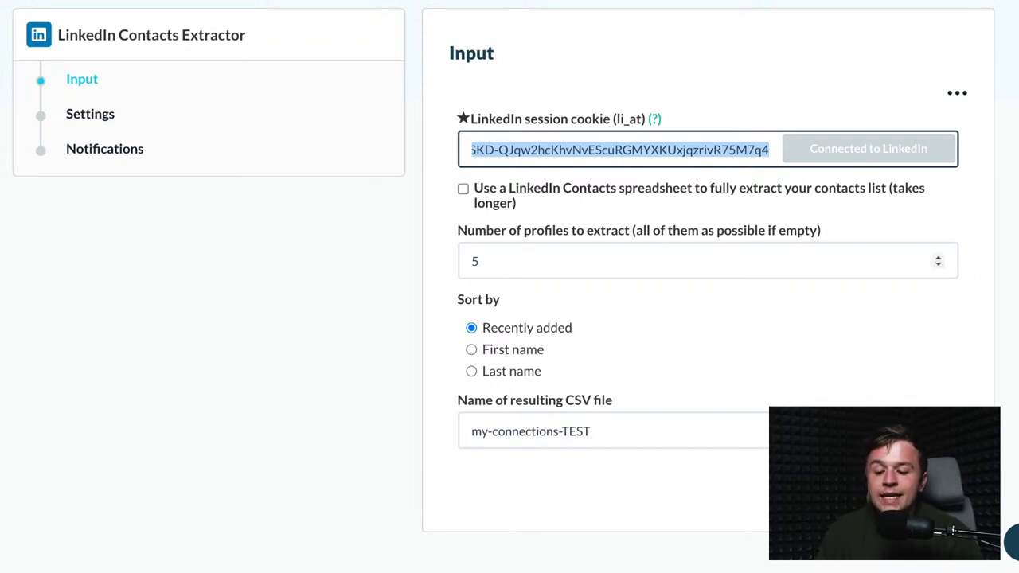
Step: Change the number of profiles to extract from 5 to 10
{"action": "mouse_move", "coordinate": [475, 230]}
{"action": "left_mouse_down"}
{"action": "mouse_move", "coordinate": [593, 230]}
{"action": "mouse_move", "coordinate": [458, 230]}
{"action": "left_mouse_up"}
{"action": "left_click", "coordinate": [458, 230]}
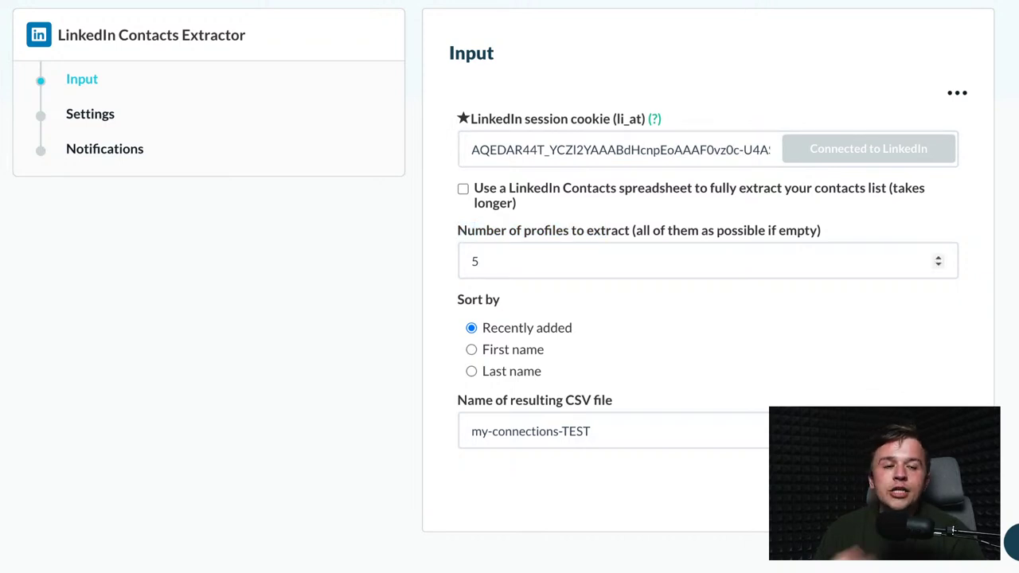
{"action": "left_click", "coordinate": [479, 261]}
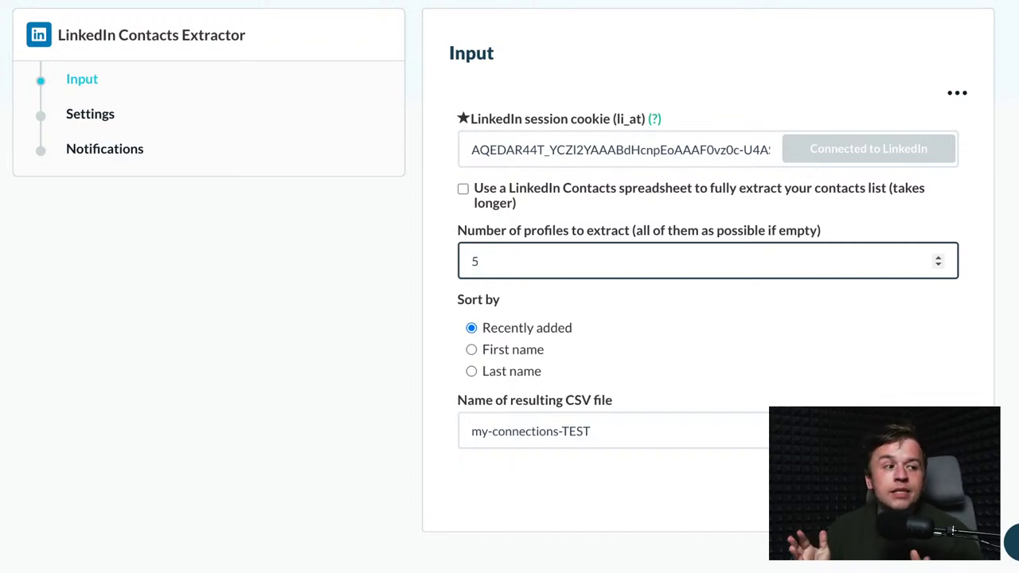
{"action": "key", "text": "BackSpace"}
{"action": "type", "text": "10"}
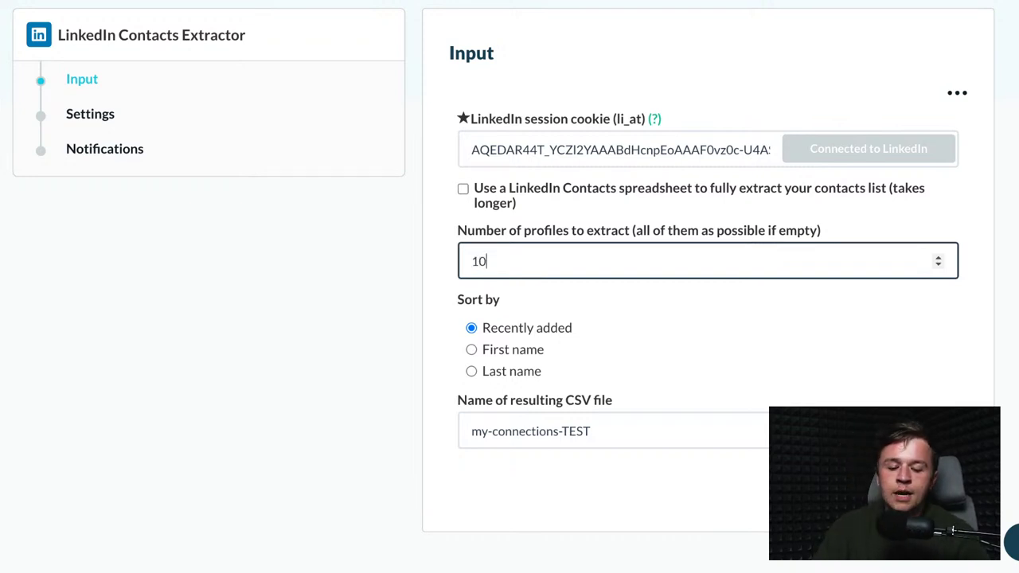
{"action": "key", "text": "Tab"}
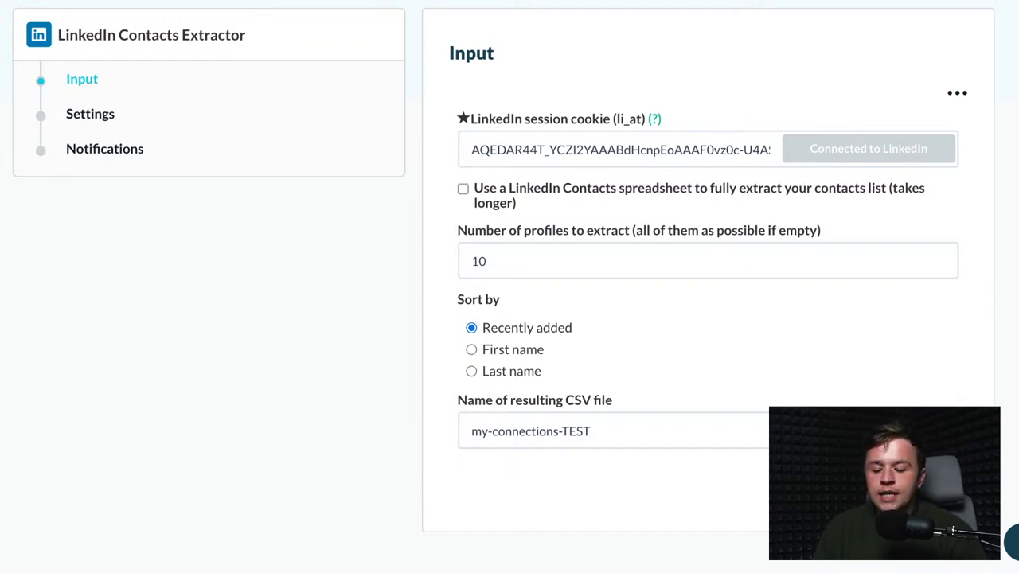
Step: Rename the CSV file to sourcingnuances-Test and submit the Input step
{"action": "triple_click", "coordinate": [530, 431]}
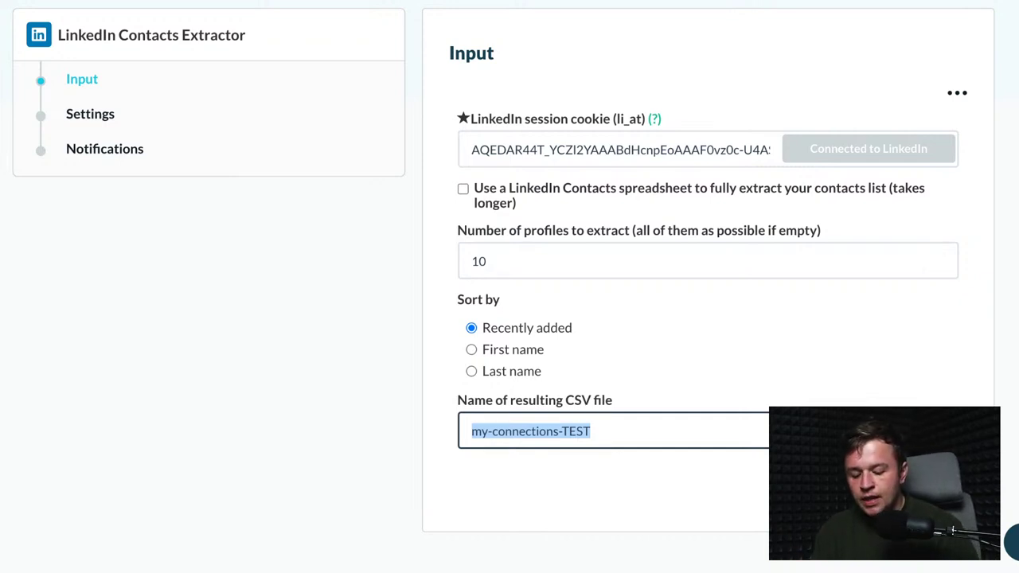
{"action": "type", "text": "sour"}
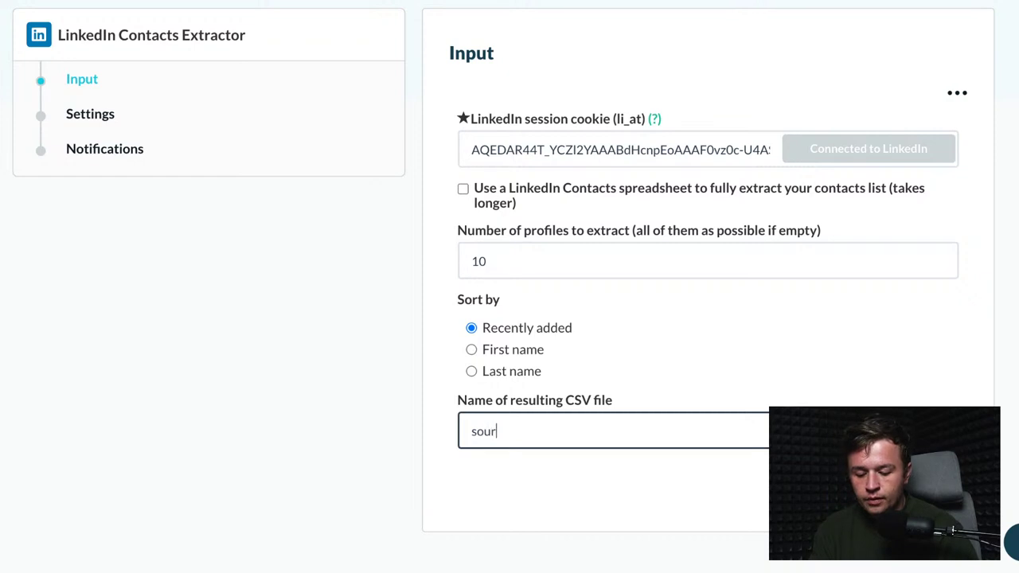
{"action": "type", "text": "cingnuancess"}
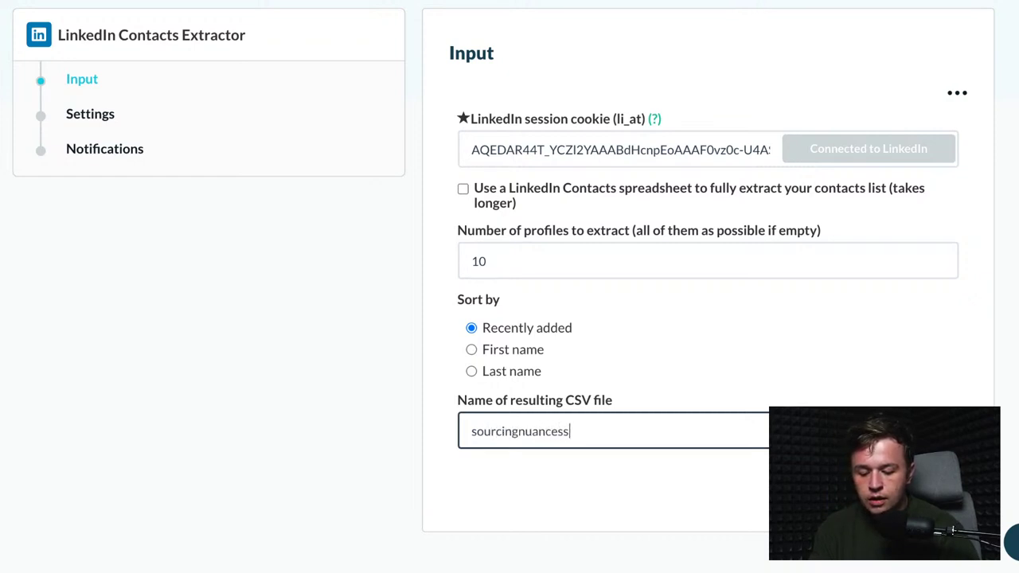
{"action": "key", "text": "BackSpace"}
{"action": "type", "text": "-"}
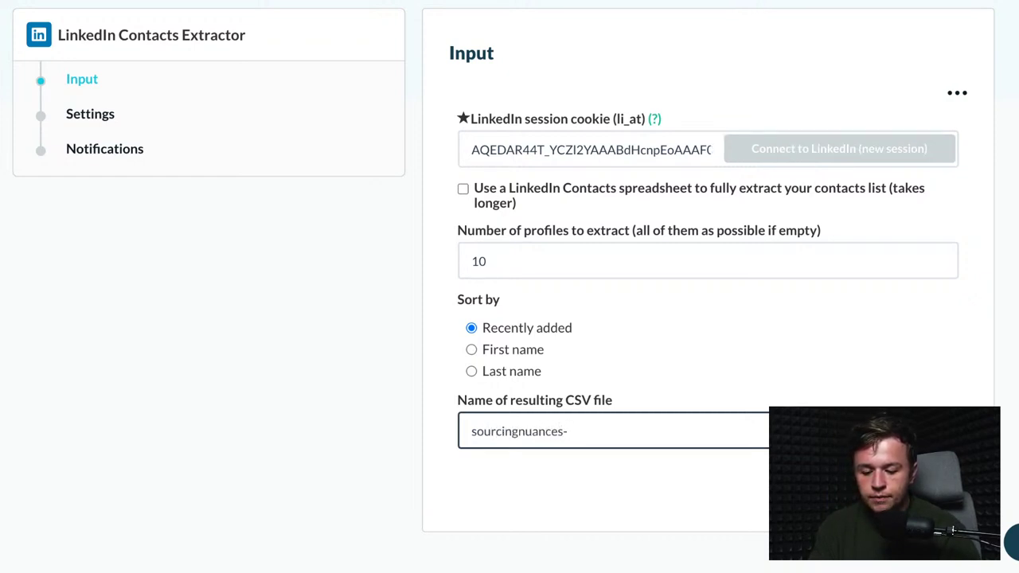
{"action": "type", "text": "T"}
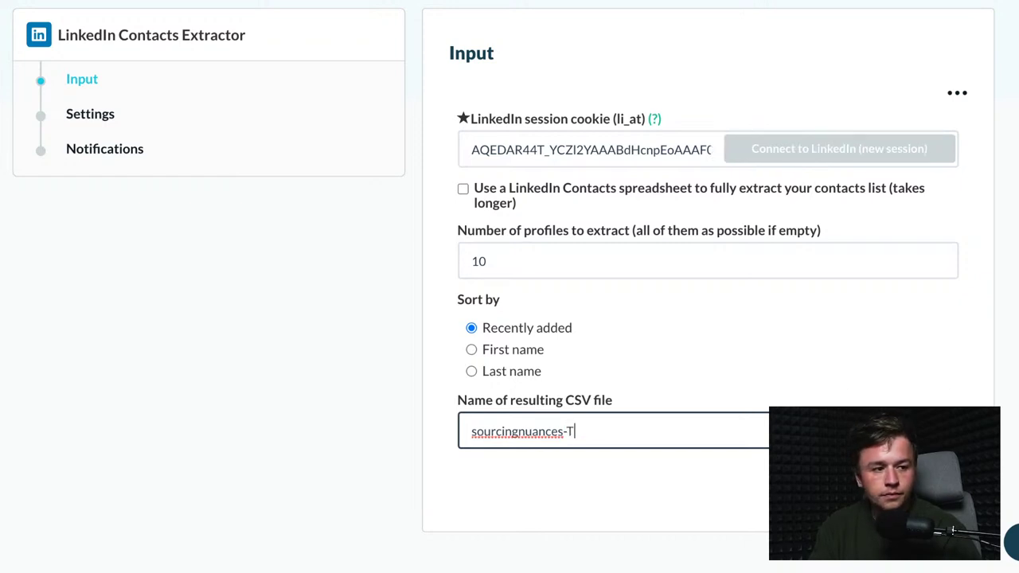
{"action": "type", "text": "est"}
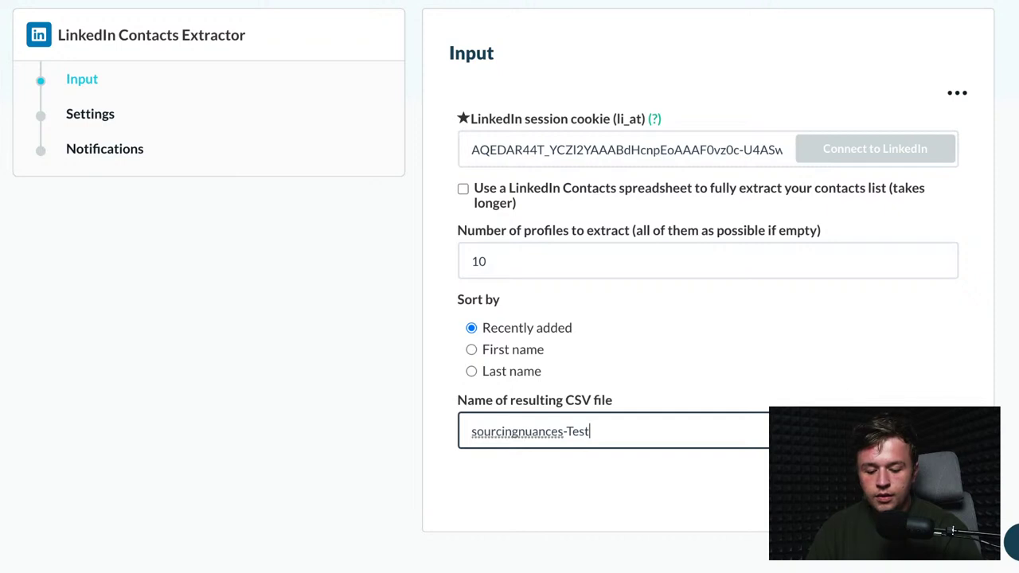
{"action": "key", "text": "Return"}
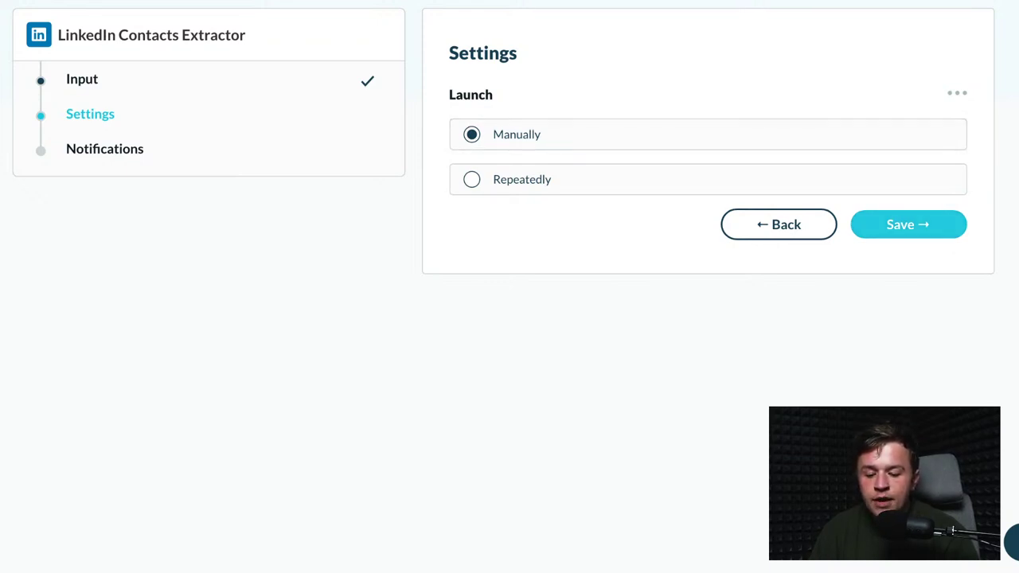
Step: Save launch as Manually and notifications as 'In case of error' to finish the extractor setup
{"action": "left_click", "coordinate": [907, 217]}
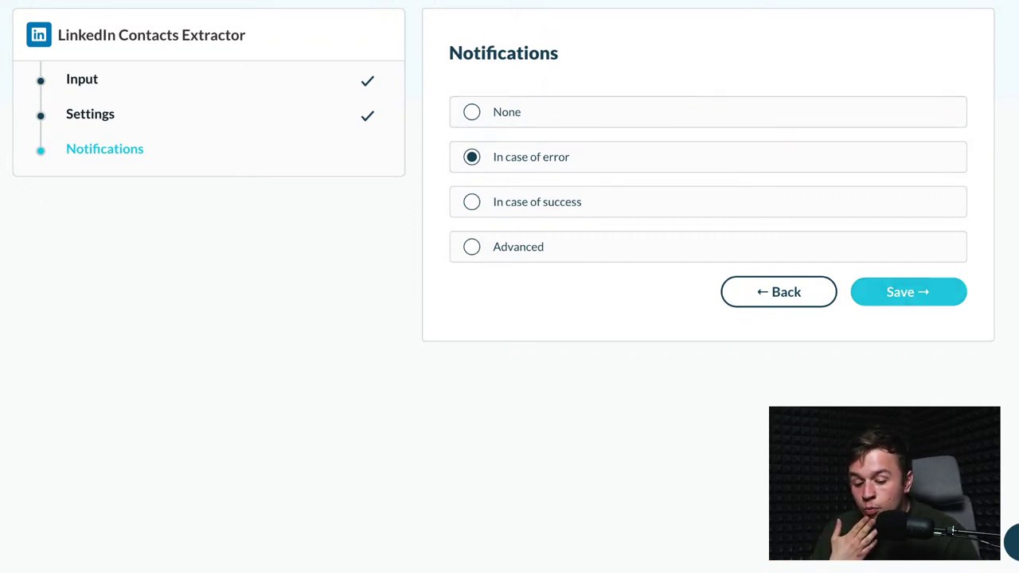
{"action": "left_click", "coordinate": [908, 292]}
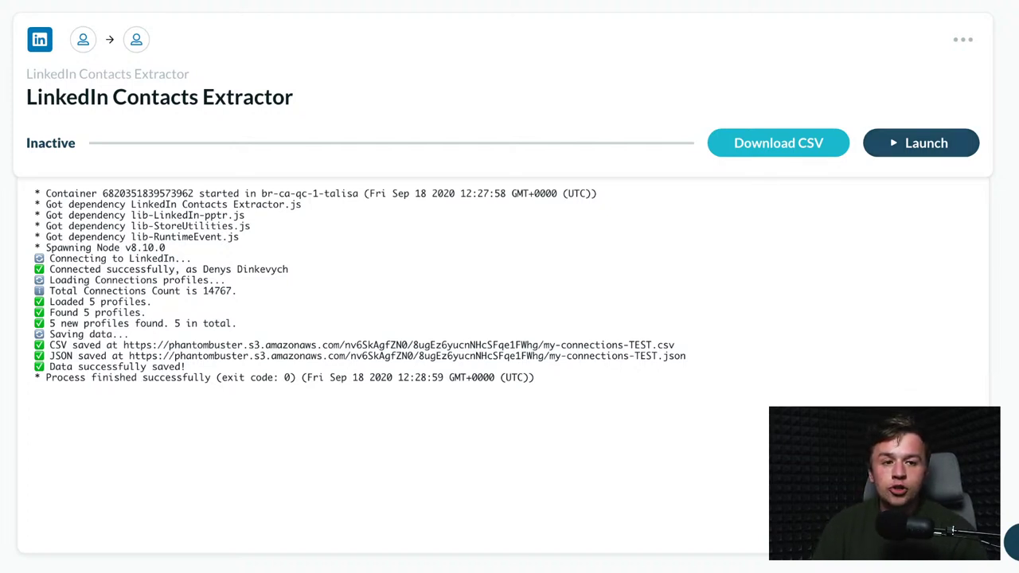
Step: Launch the extractor, confirm the log shows 10 profiles loaded, and scroll down to Files
{"action": "left_click", "coordinate": [921, 143]}
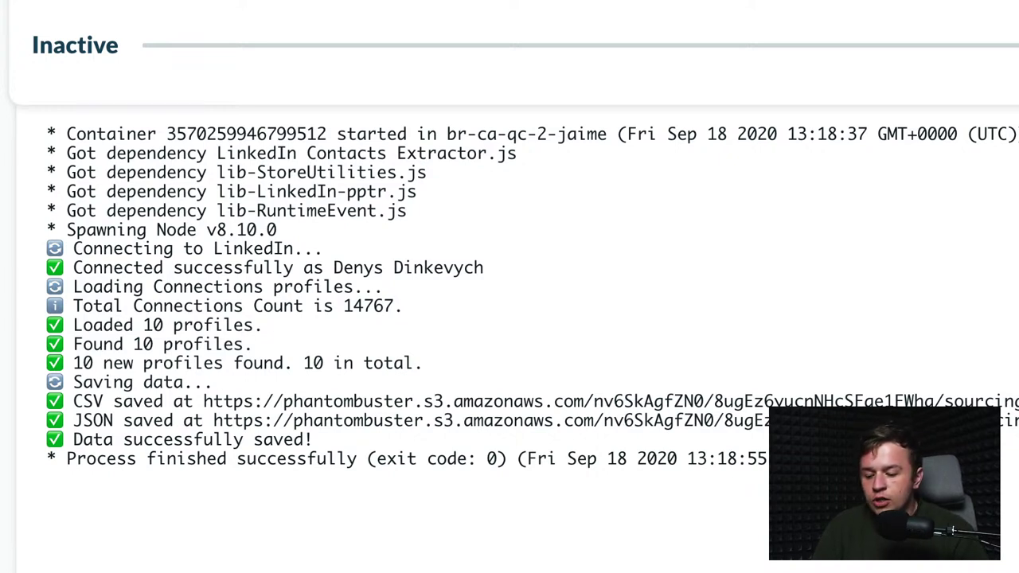
{"action": "left_click_drag", "start_coordinate": [73, 325], "coordinate": [263, 325]}
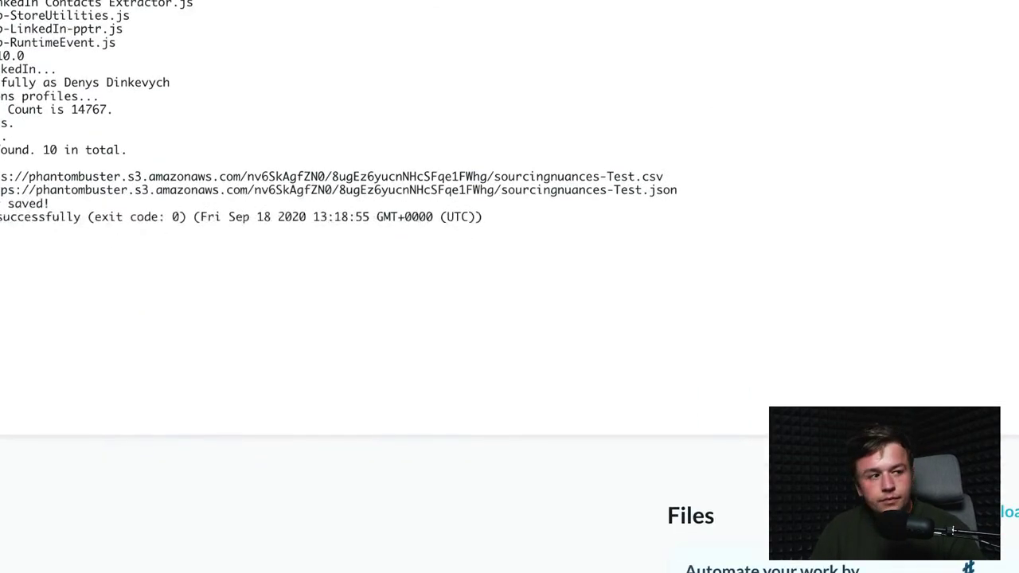
{"action": "scroll", "coordinate": [318, 263], "scroll_direction": "down", "scroll_amount": 4}
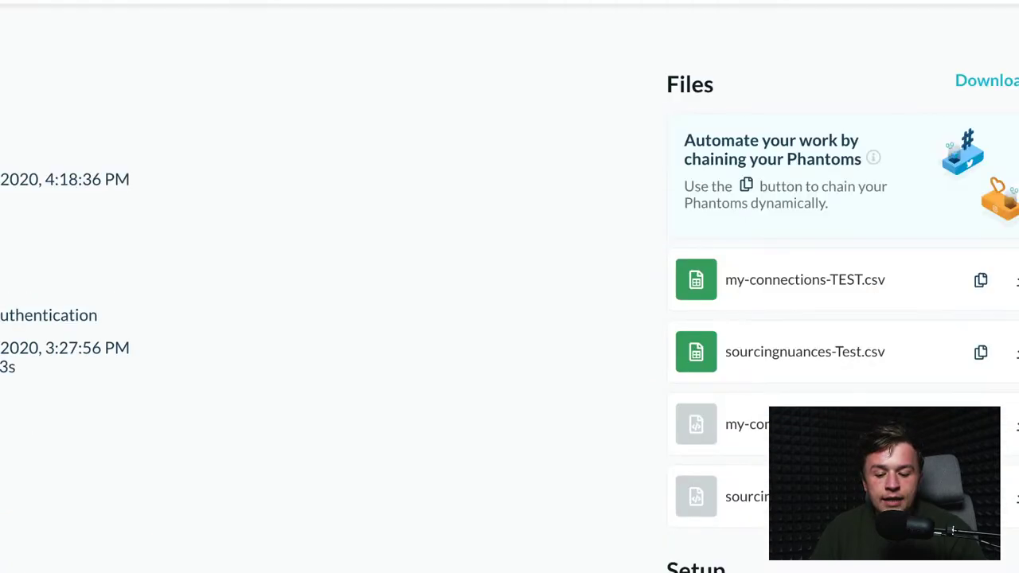
{"action": "scroll", "coordinate": [318, 263], "scroll_direction": "down", "scroll_amount": 2}
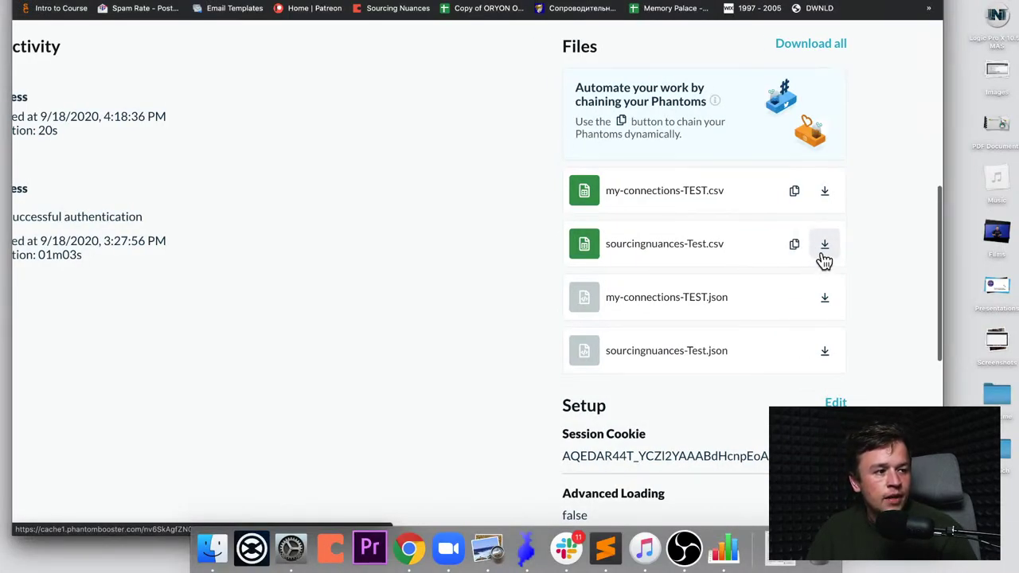
Step: Download sourcingnuances-Test.csv and browse its 10 profiles across all 8 columns in Numbers
{"action": "left_click", "coordinate": [822, 249]}
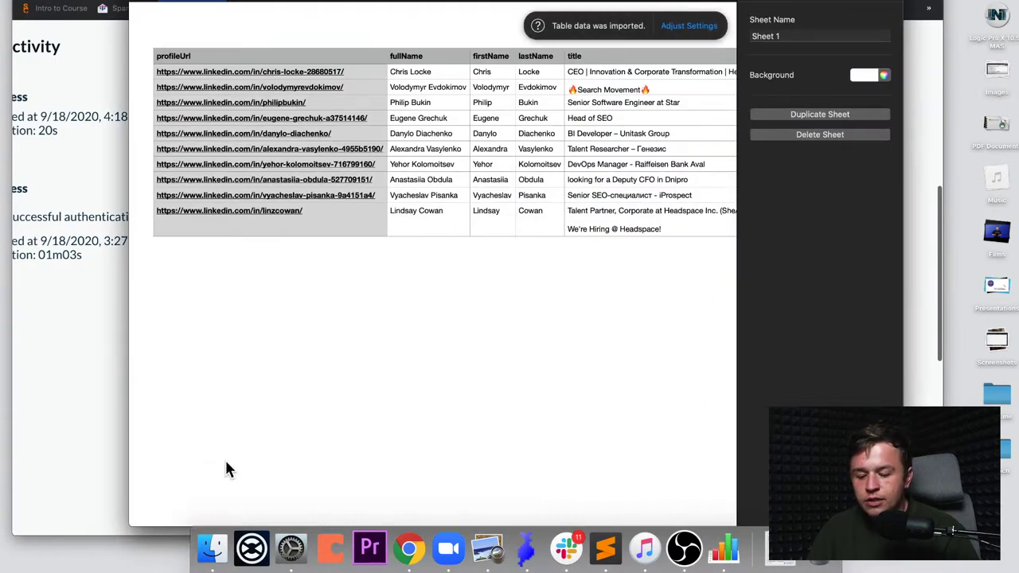
{"action": "scroll", "coordinate": [289, 159], "scroll_direction": "up", "scroll_amount": 5}
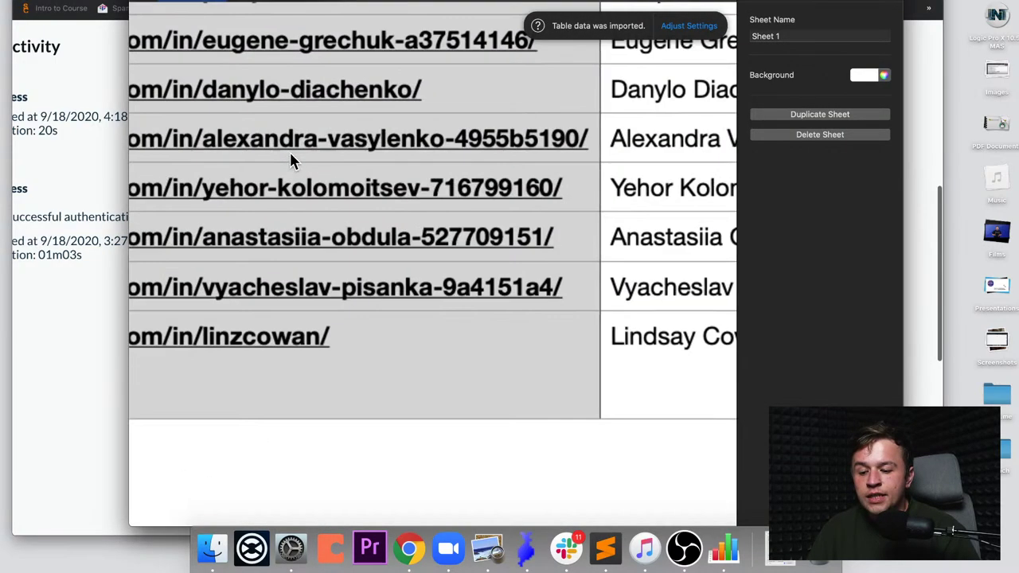
{"action": "scroll", "coordinate": [404, 155], "scroll_direction": "down", "scroll_amount": 3}
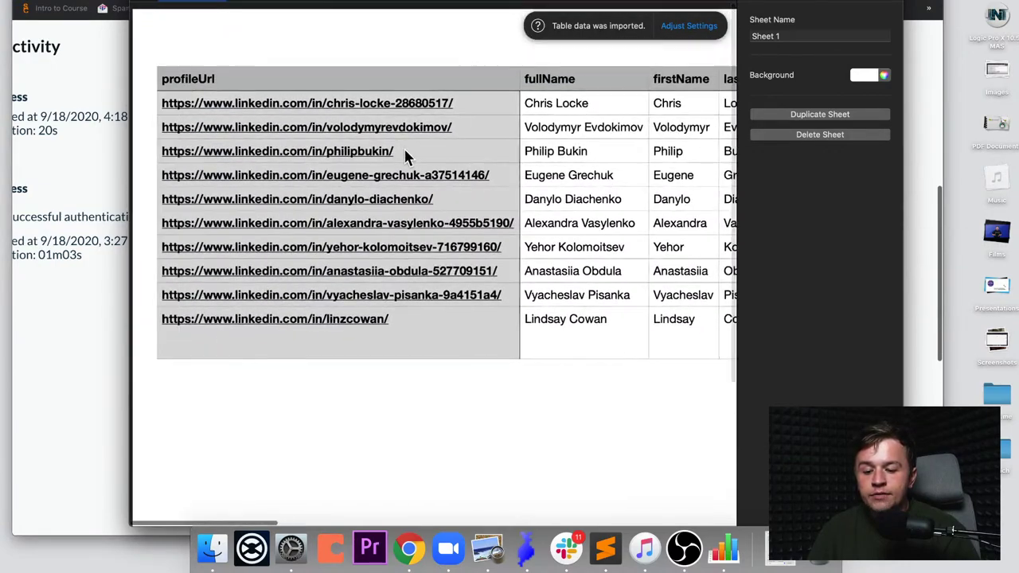
{"action": "scroll", "coordinate": [405, 155], "scroll_direction": "up", "scroll_amount": 4}
{"action": "scroll", "coordinate": [404, 155], "scroll_direction": "right", "scroll_amount": 10}
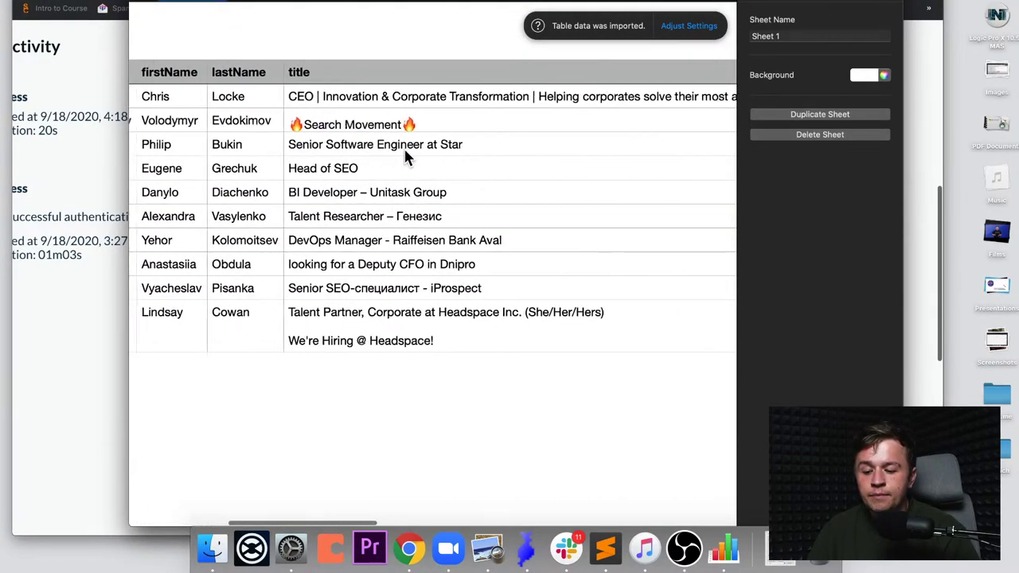
{"action": "scroll", "coordinate": [404, 157], "scroll_direction": "left", "scroll_amount": 10}
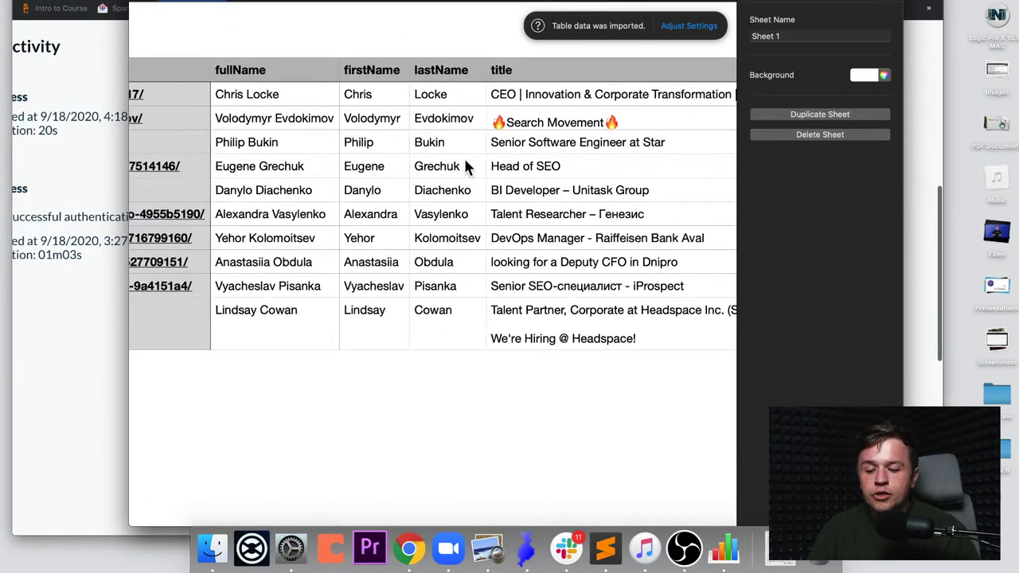
{"action": "scroll", "coordinate": [467, 165], "scroll_direction": "right", "scroll_amount": 10}
{"action": "scroll", "coordinate": [466, 166], "scroll_direction": "right", "scroll_amount": 10}
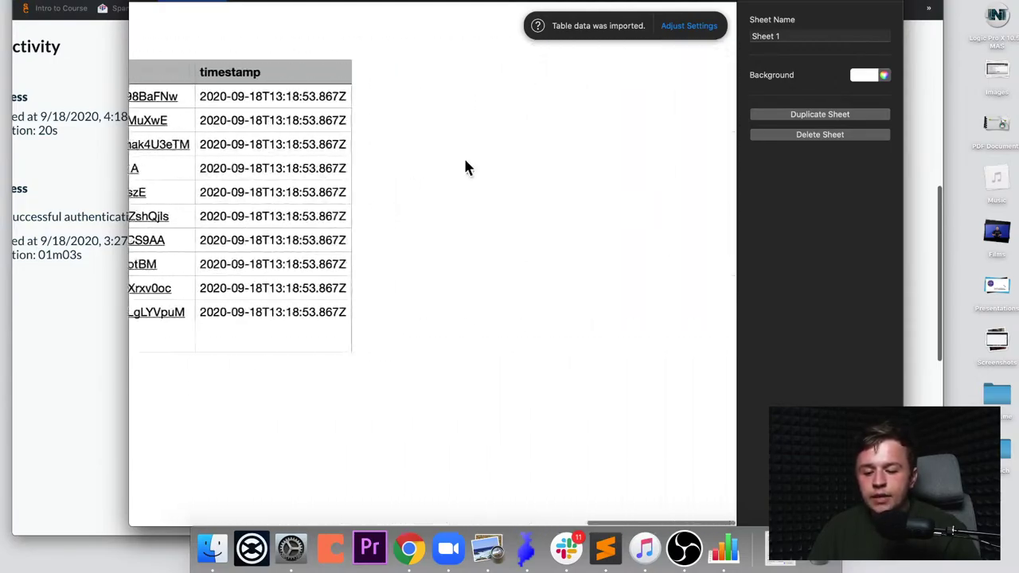
{"action": "scroll", "coordinate": [467, 165], "scroll_direction": "left", "scroll_amount": 5}
{"action": "scroll", "coordinate": [468, 165], "scroll_direction": "left", "scroll_amount": 15}
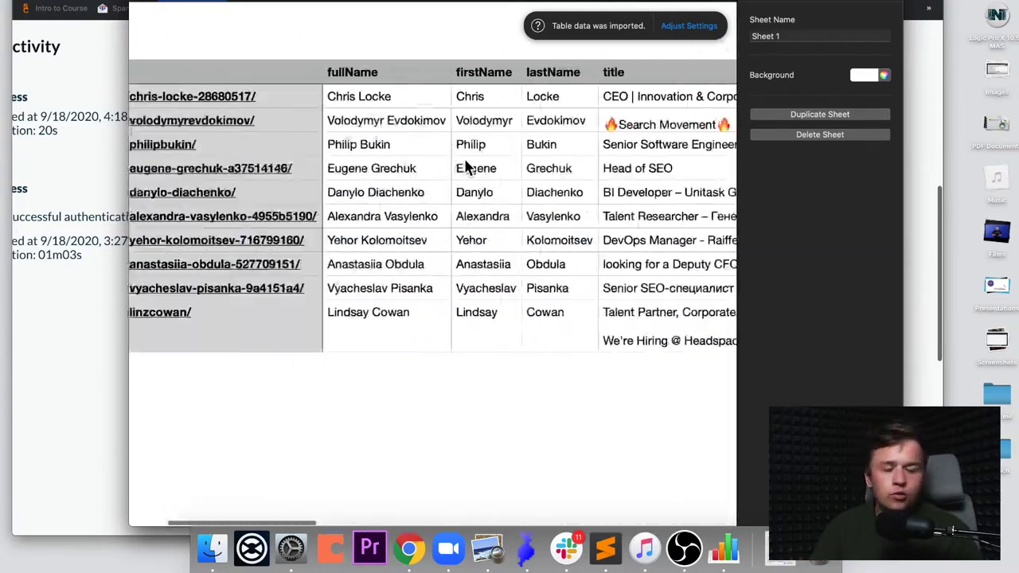
{"action": "left_click", "coordinate": [590, 130]}
{"action": "left_click", "coordinate": [407, 76]}
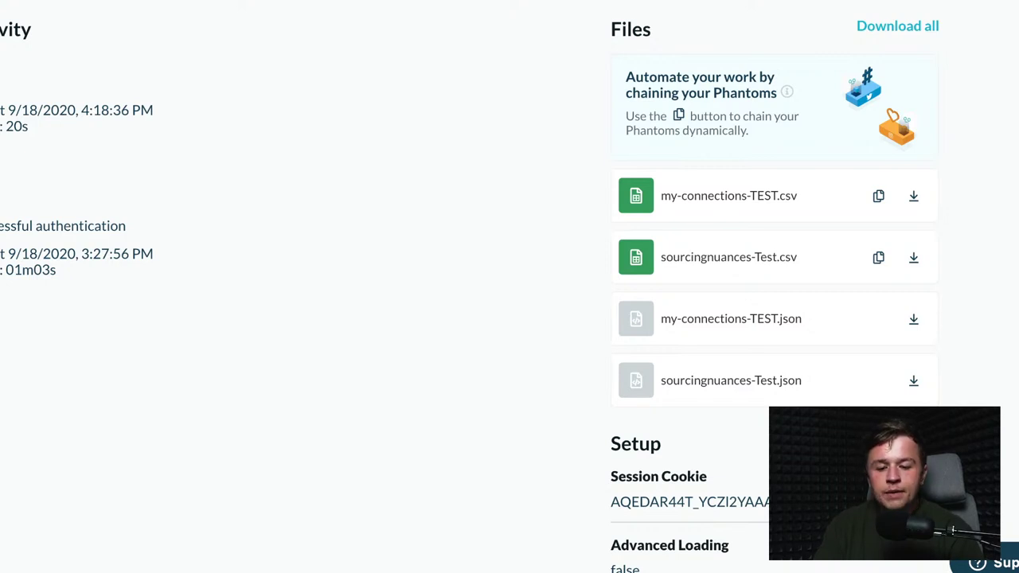
Step: In a new tab, sign in to Google with the account password and start a new Drive file
{"action": "key", "text": "ctrl+t"}
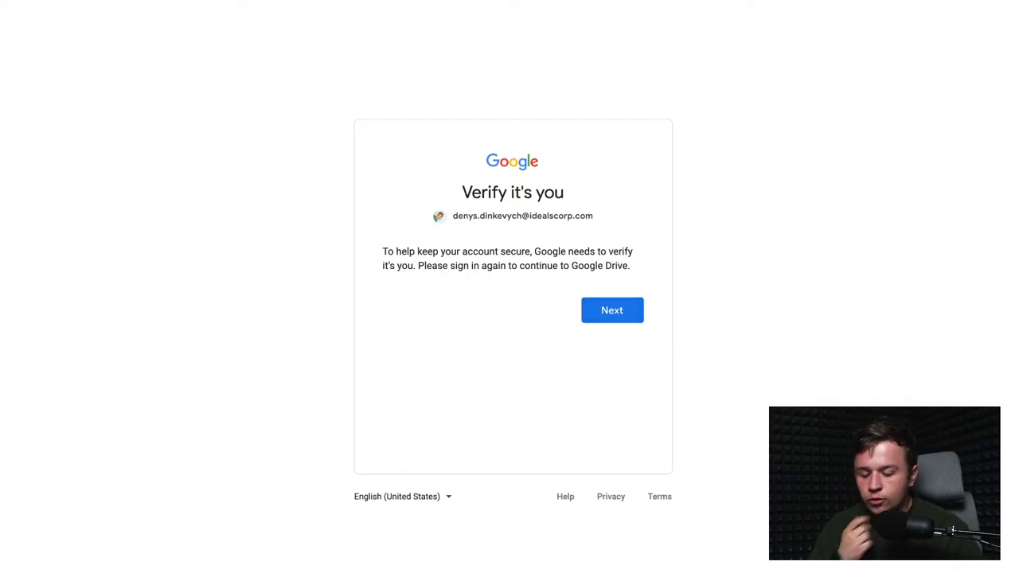
{"action": "left_click", "coordinate": [612, 309]}
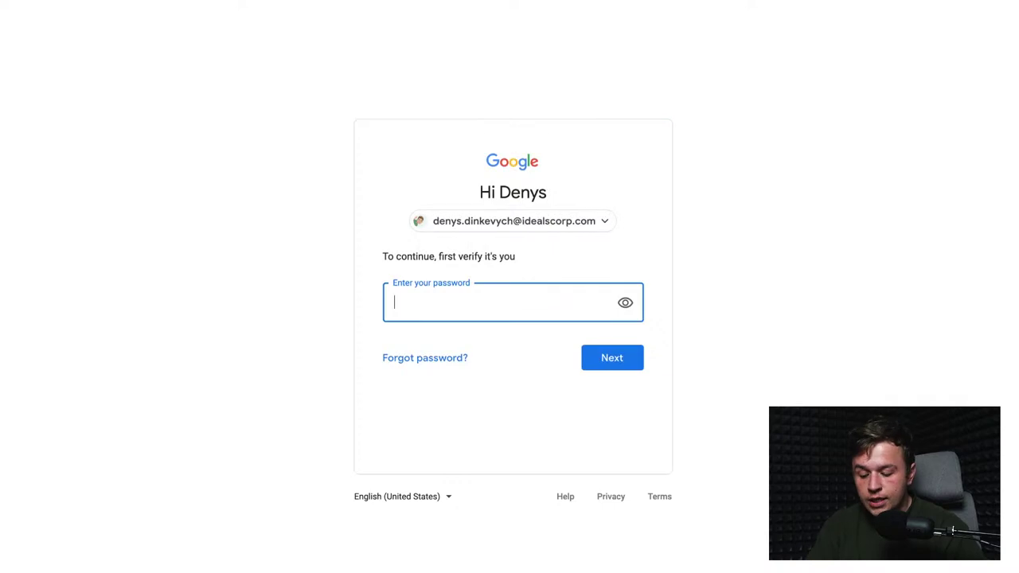
{"action": "type", "text": "•••••••••••"}
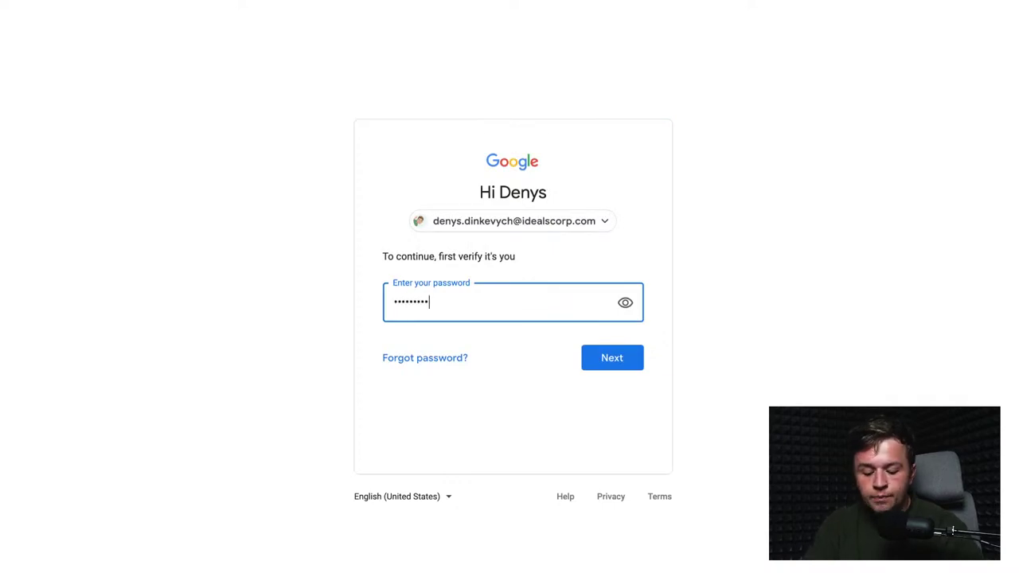
{"action": "key", "text": "Return"}
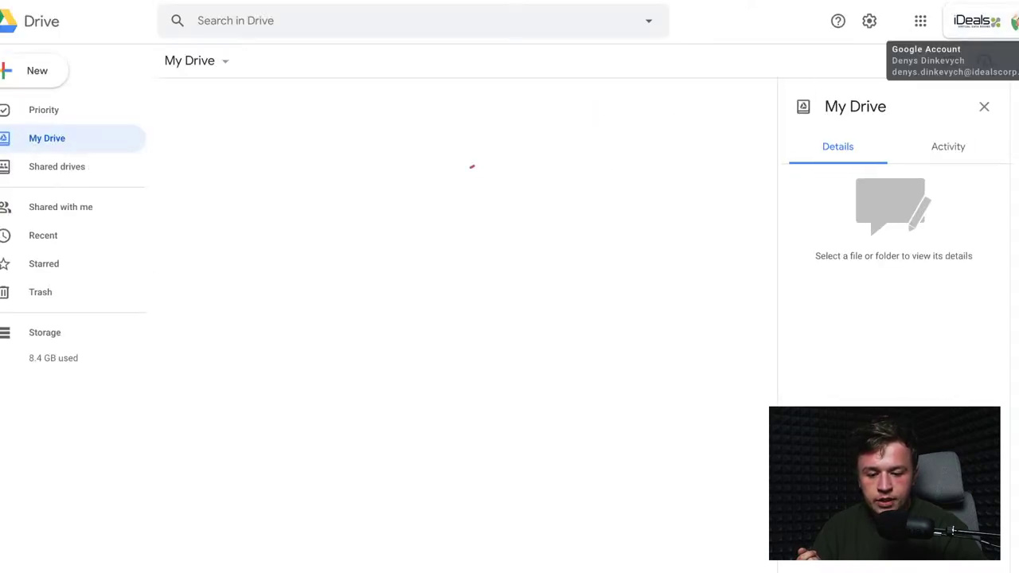
{"action": "left_click", "coordinate": [1014, 21]}
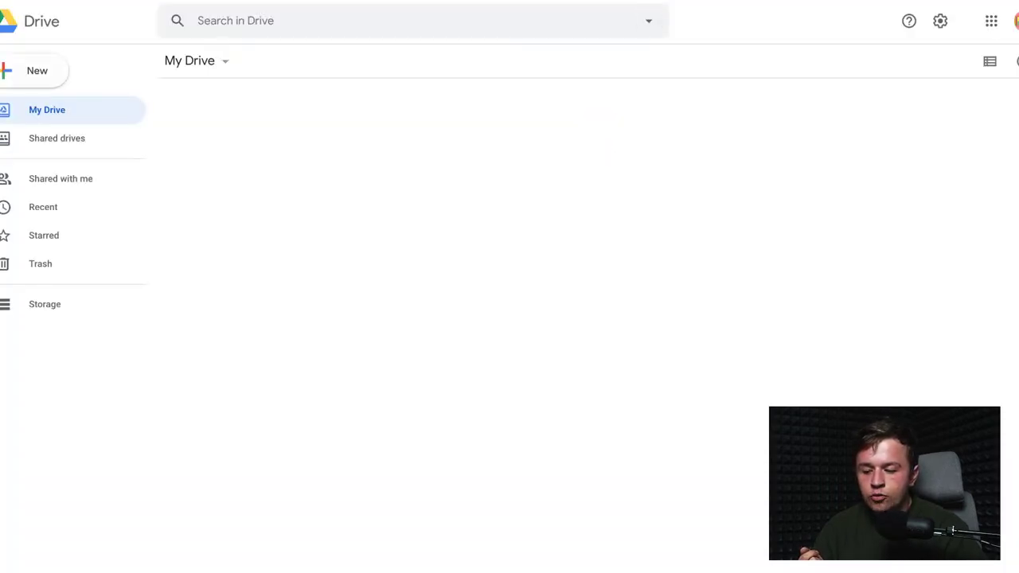
{"action": "left_click", "coordinate": [36, 70]}
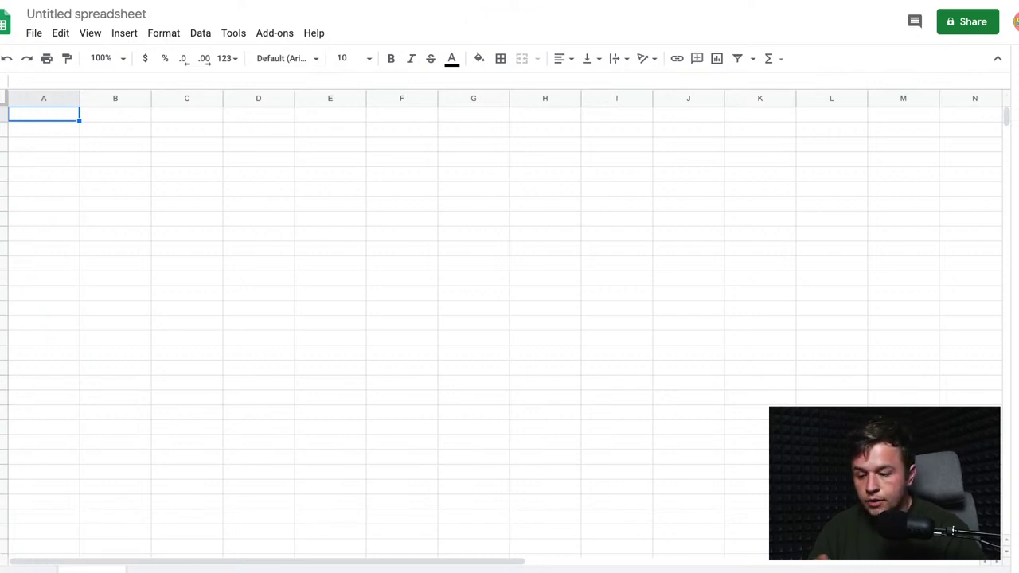
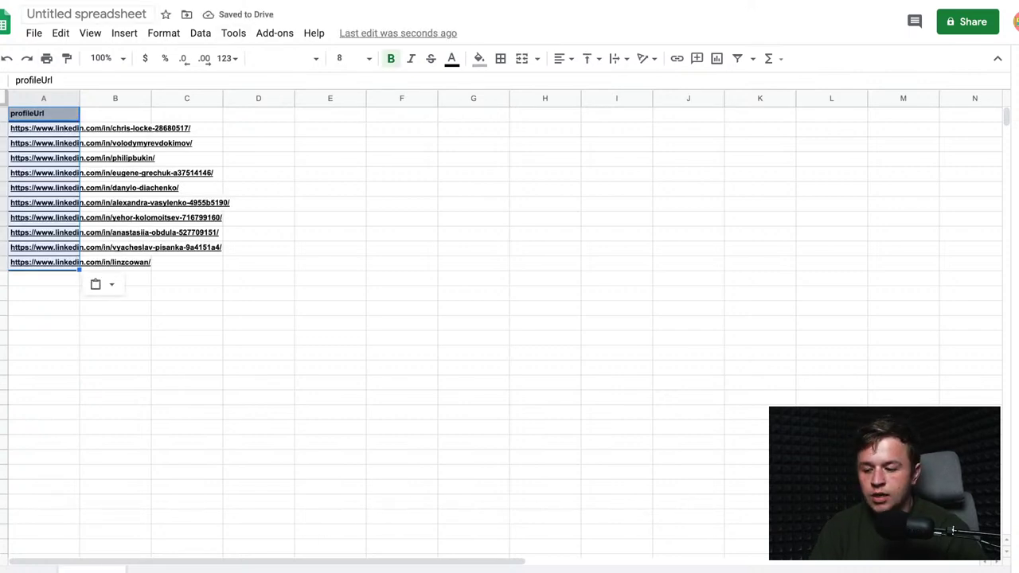
Step: Paste the profileUrl header and ten LinkedIn links into column A and title the sheet test
{"action": "left_click", "coordinate": [86, 14]}
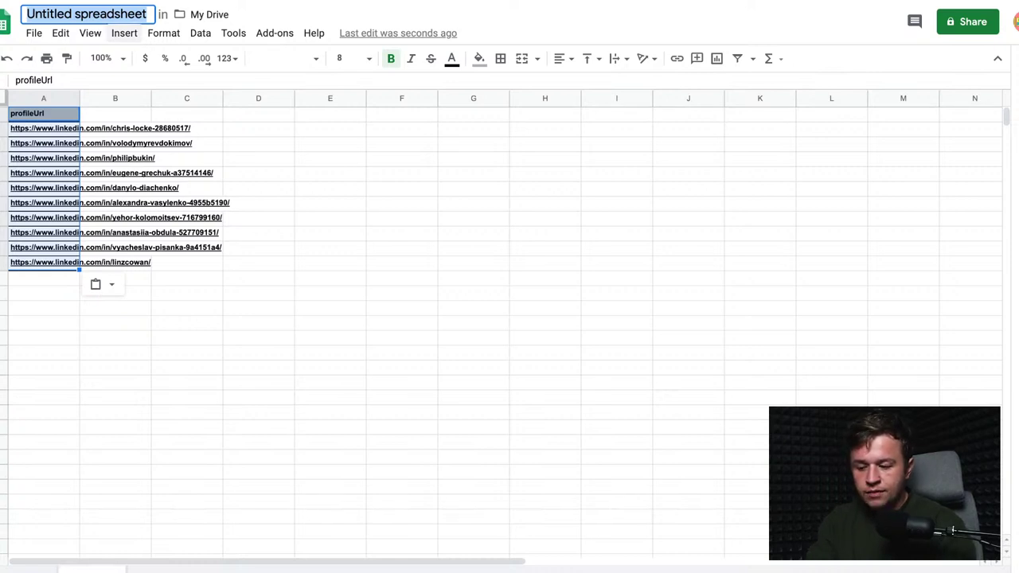
{"action": "type", "text": "gh"}
{"action": "key", "text": "BackSpace"}
{"action": "key", "text": "BackSpace"}
{"action": "type", "text": "tetst"}
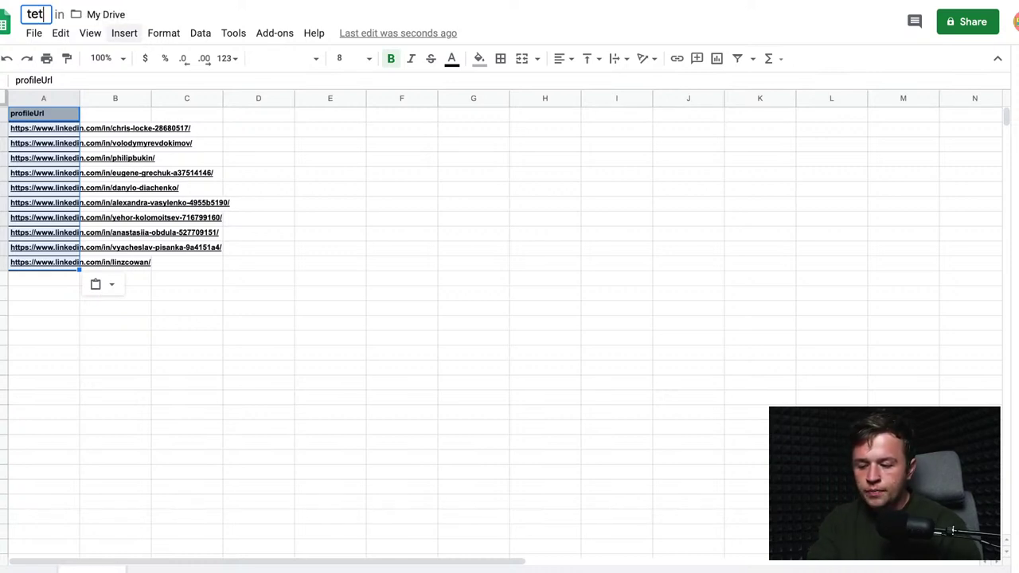
{"action": "key", "text": "BackSpace"}
{"action": "key", "text": "BackSpace"}
{"action": "key", "text": "BackSpace"}
{"action": "type", "text": "stt"}
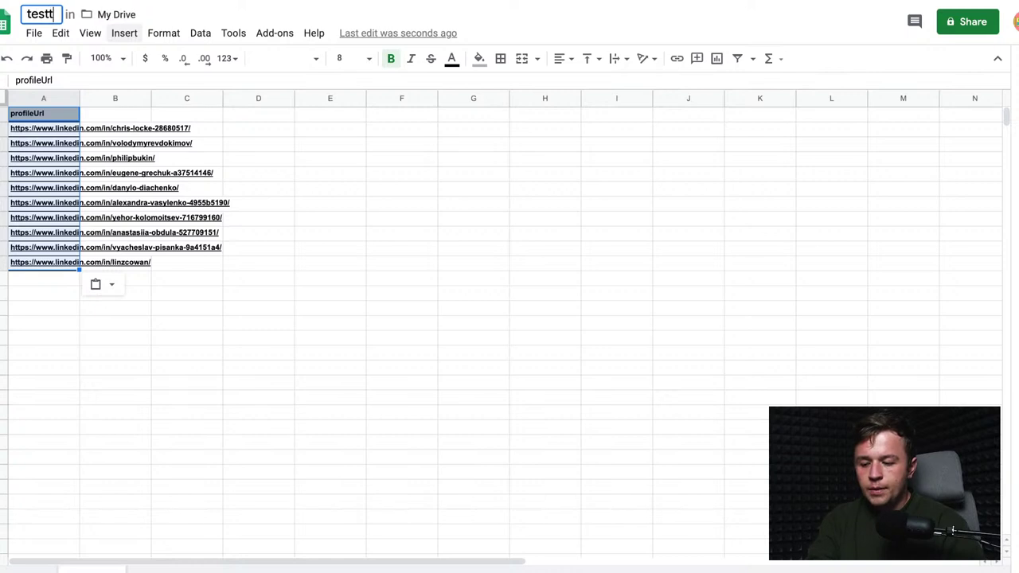
{"action": "key", "text": "BackSpace"}
{"action": "key", "text": "Return"}
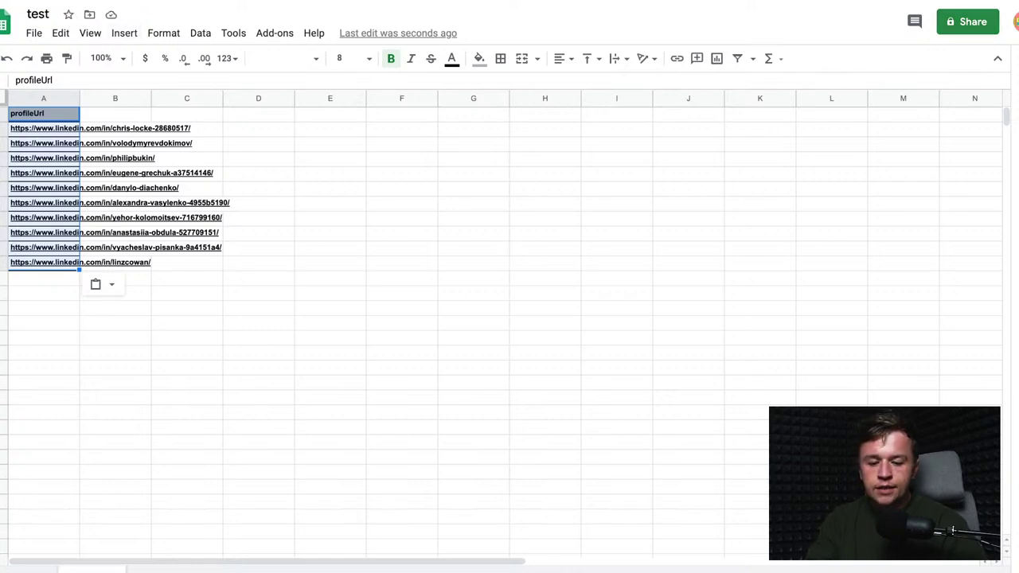
Step: Share the sheet view-only with anyone who has the link and copy that link
{"action": "left_click", "coordinate": [966, 22]}
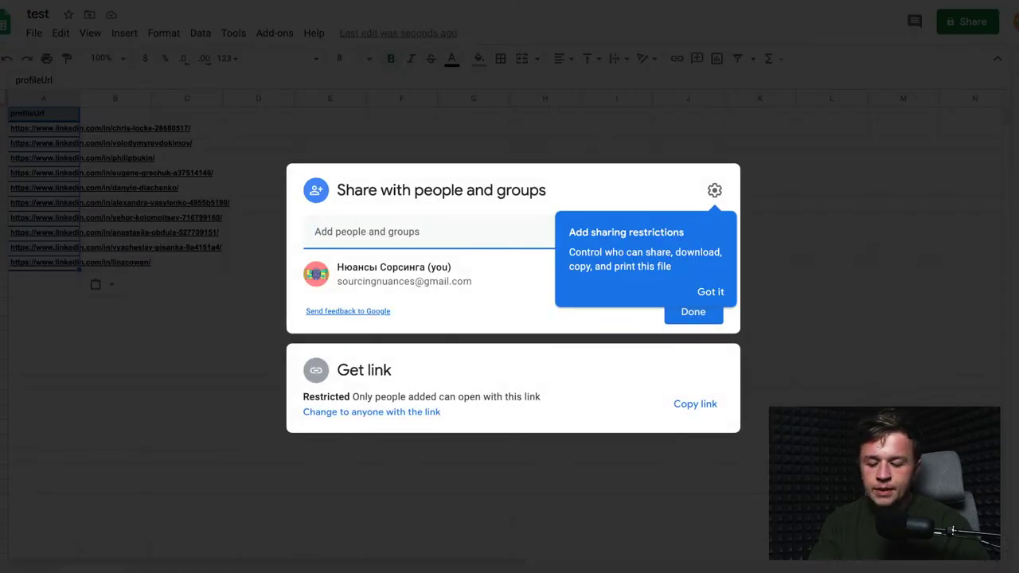
{"action": "left_click", "coordinate": [371, 411]}
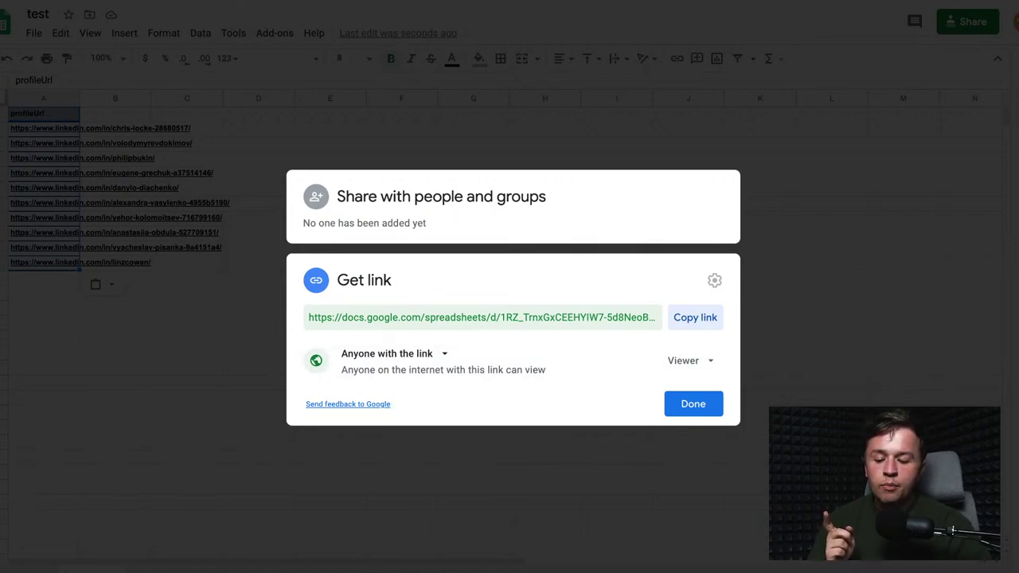
{"action": "left_click", "coordinate": [694, 317]}
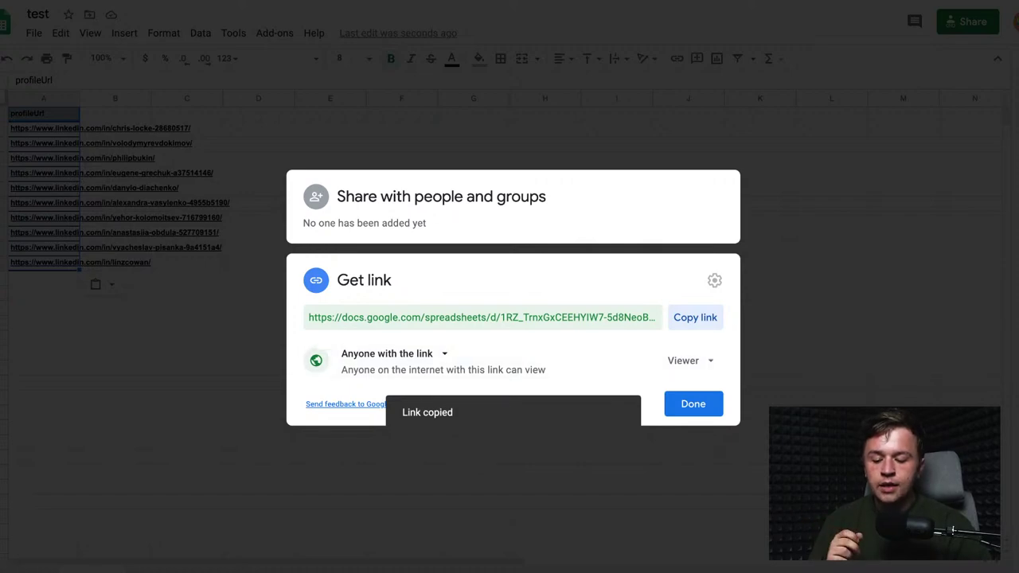
{"action": "left_click", "coordinate": [692, 403]}
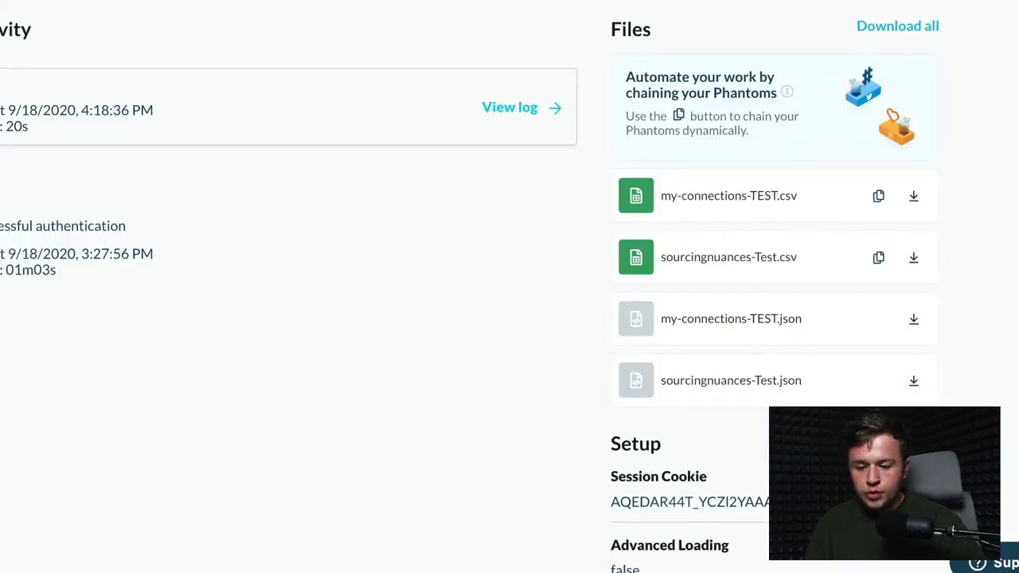
Step: View the latest run's log, then return to the dashboard listing all phantoms
{"action": "left_click", "coordinate": [521, 106]}
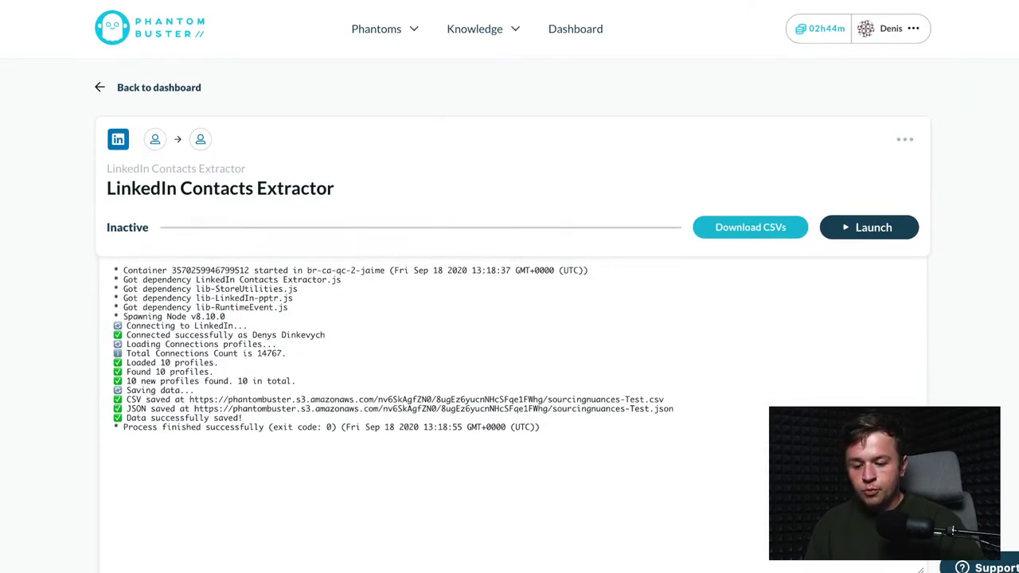
{"action": "left_click", "coordinate": [574, 29]}
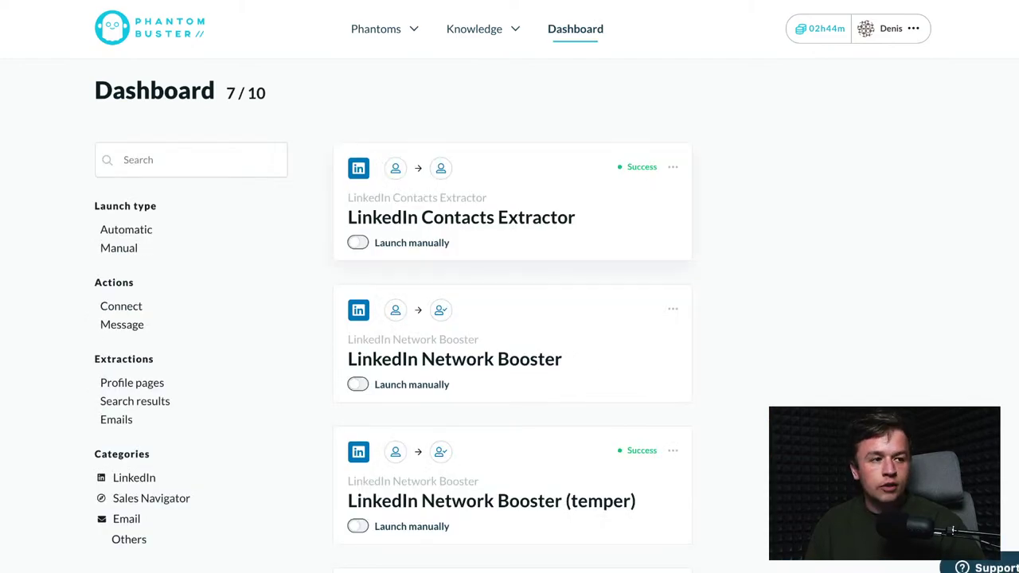
{"action": "scroll", "coordinate": [510, 284], "scroll_direction": "down", "scroll_amount": 1}
{"action": "scroll", "coordinate": [509, 287], "scroll_direction": "down", "scroll_amount": 3}
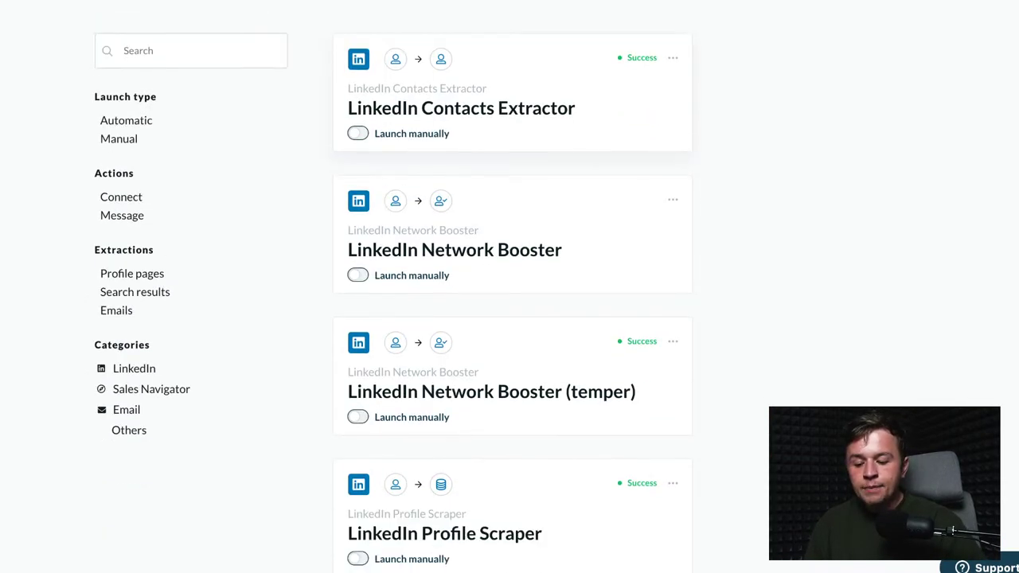
Step: Open the LinkedIn Profile Scraper phantom's page from its dashboard card menu
{"action": "scroll", "coordinate": [510, 286], "scroll_direction": "down", "scroll_amount": 2}
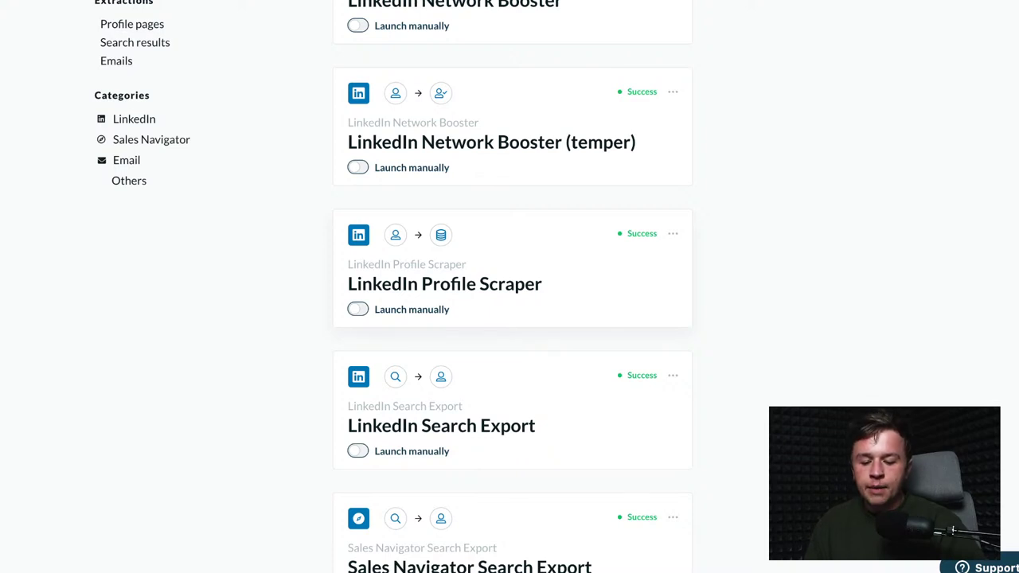
{"action": "left_click", "coordinate": [672, 233]}
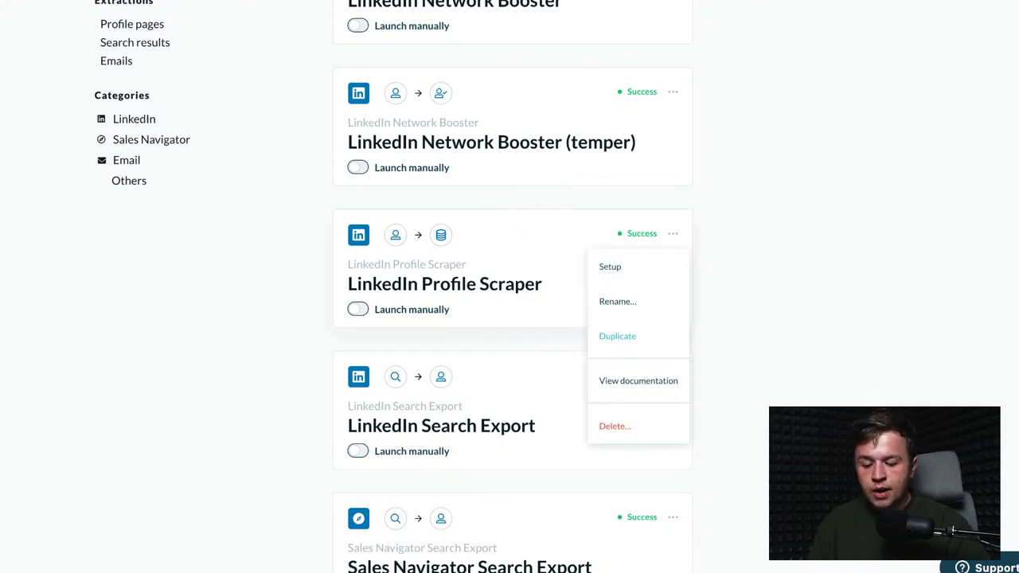
{"action": "left_click", "coordinate": [444, 283]}
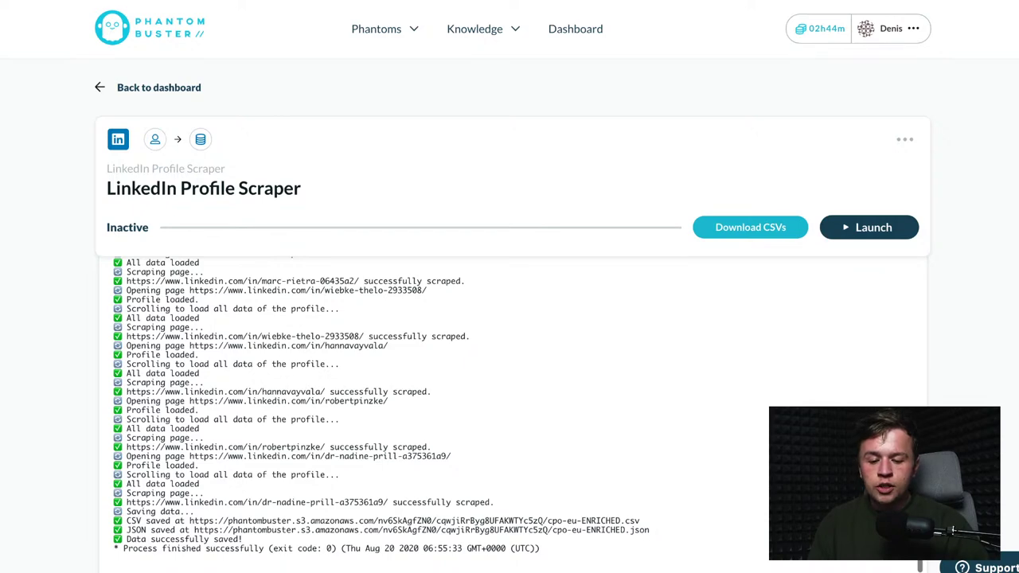
{"action": "left_click", "coordinate": [904, 139]}
Step: Open the Profile Scraper setup and replace its session cookie with the pasted LinkedIn cookie
{"action": "left_click", "coordinate": [850, 171]}
{"action": "left_click", "coordinate": [616, 232]}
{"action": "key", "text": "ctrl+a"}
{"action": "key", "text": "ctrl+v"}
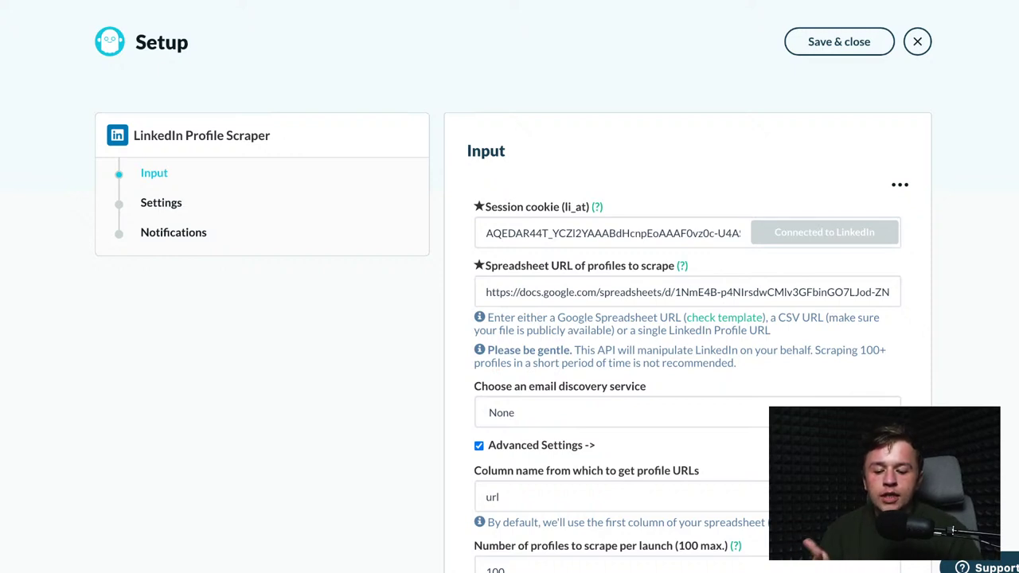
{"action": "scroll", "coordinate": [509, 318], "scroll_direction": "down", "scroll_amount": 1}
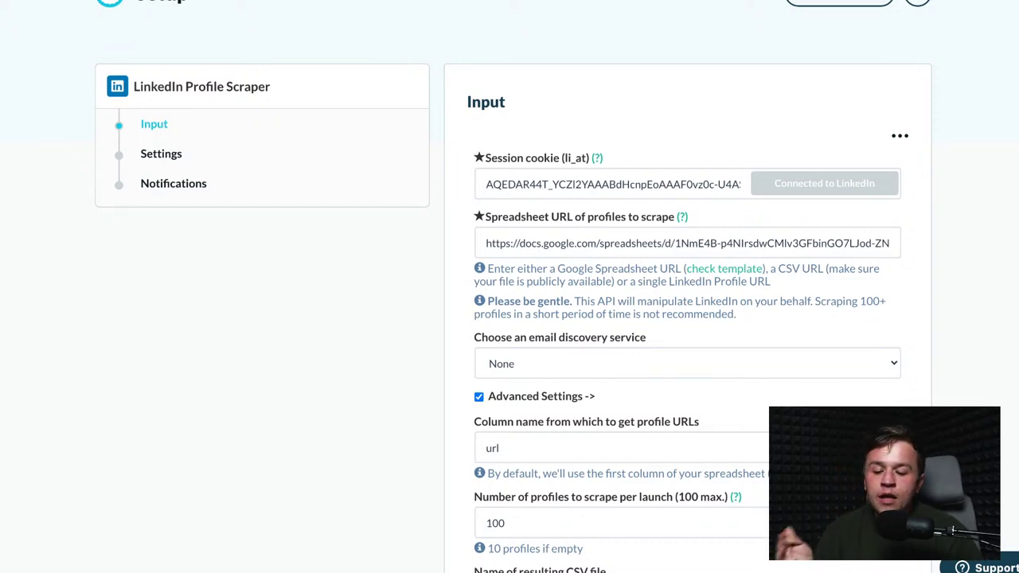
Step: Replace the old Spreadsheet URL with the copied link to the test sheet
{"action": "key", "text": "ctrl+Tab"}
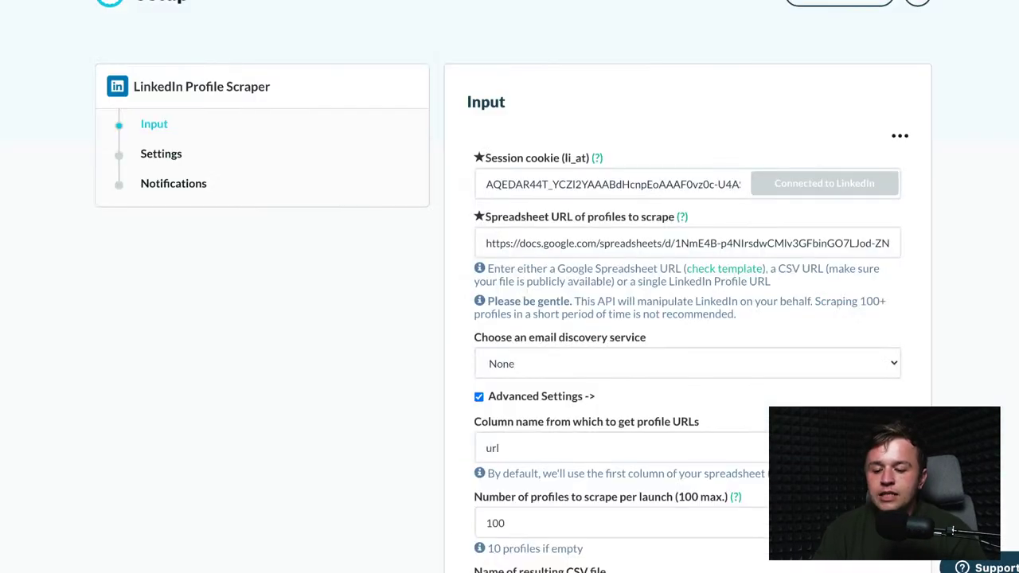
{"action": "left_click", "coordinate": [687, 243]}
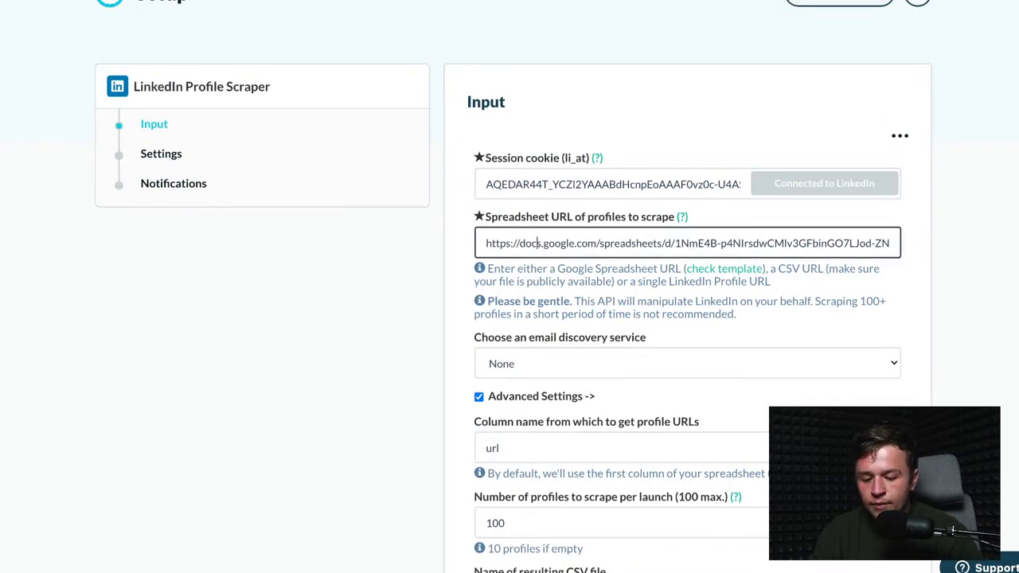
{"action": "key", "text": "ctrl+a"}
{"action": "key", "text": "BackSpace"}
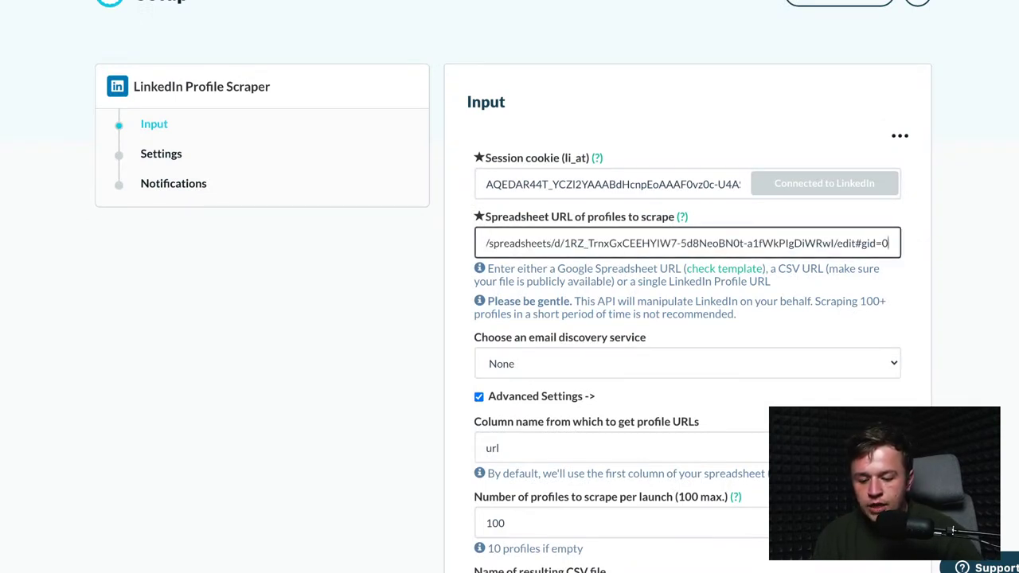
{"action": "scroll", "coordinate": [510, 318], "scroll_direction": "down", "scroll_amount": 2}
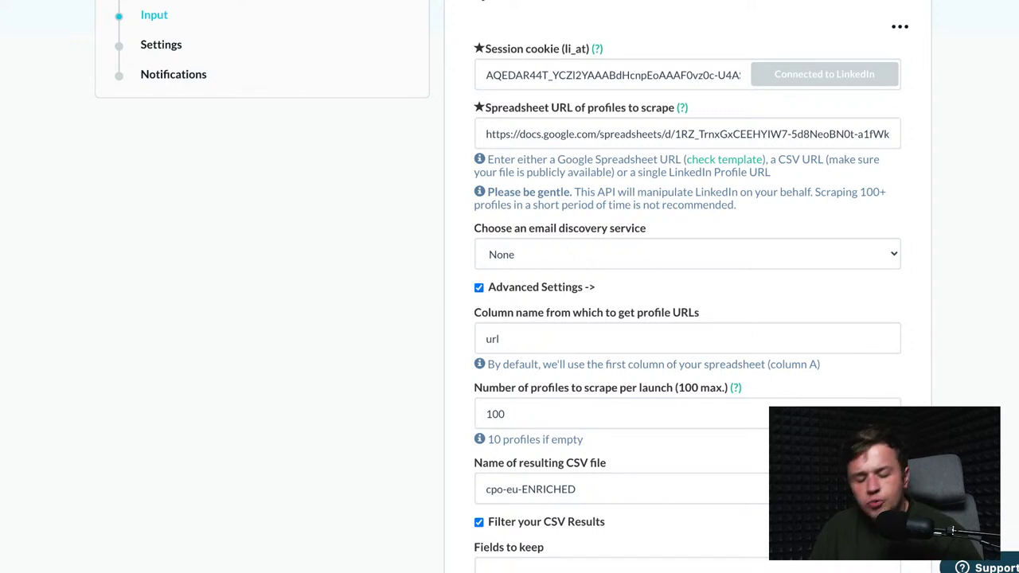
Step: Reopen Advanced Settings, select the 'url' column-name value, and switch to the test sheet to compare
{"action": "scroll", "coordinate": [687, 286], "scroll_direction": "down", "scroll_amount": 1}
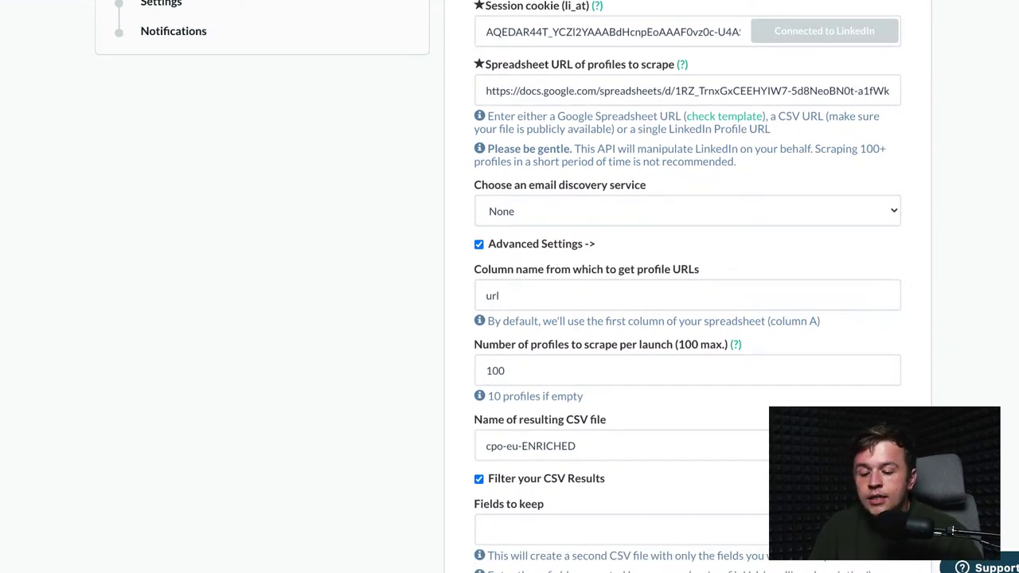
{"action": "left_click", "coordinate": [478, 244]}
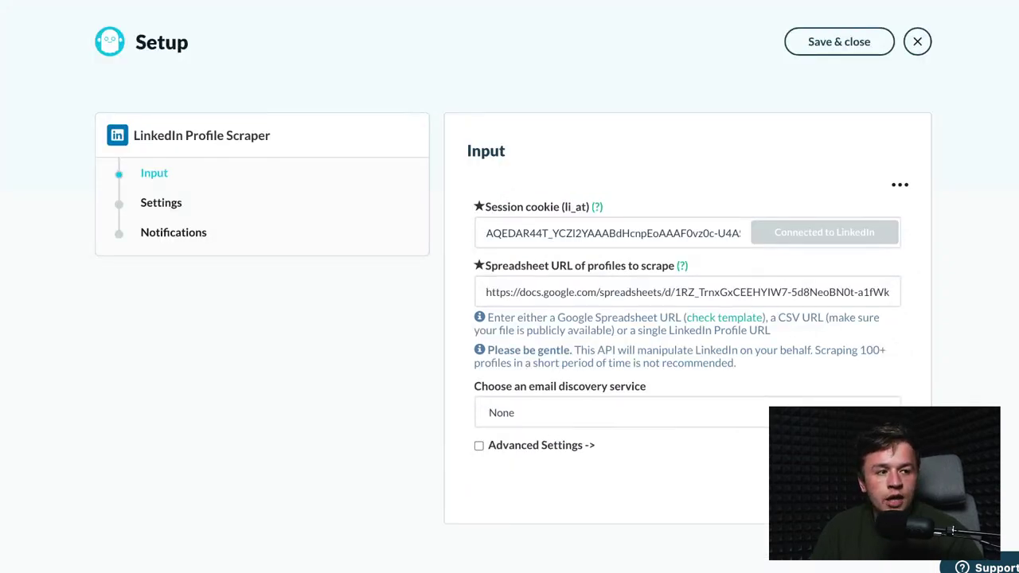
{"action": "left_click", "coordinate": [479, 445]}
{"action": "scroll", "coordinate": [510, 319], "scroll_direction": "down", "scroll_amount": 2}
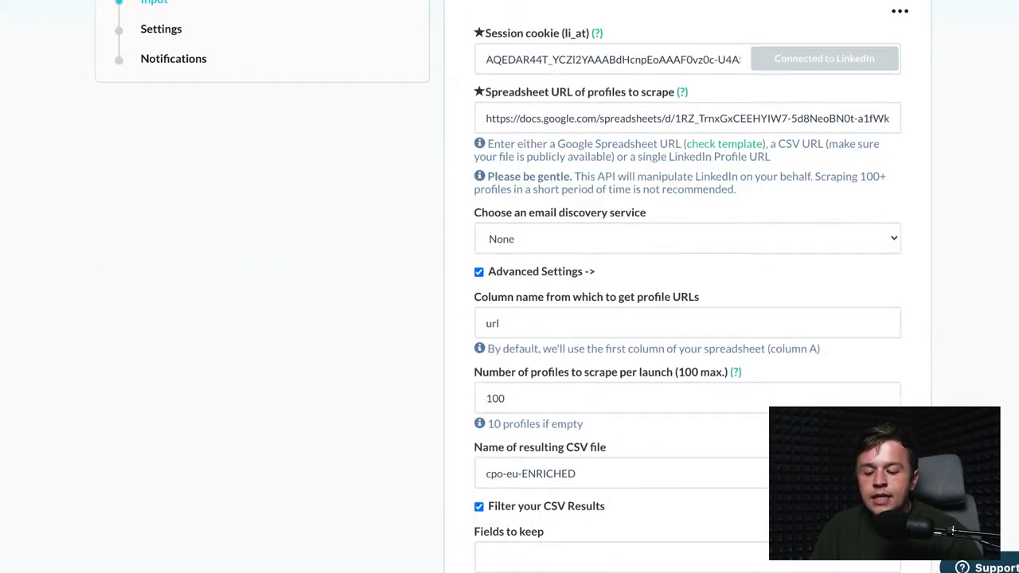
{"action": "scroll", "coordinate": [509, 319], "scroll_direction": "down", "scroll_amount": 2}
{"action": "left_click", "coordinate": [500, 200]}
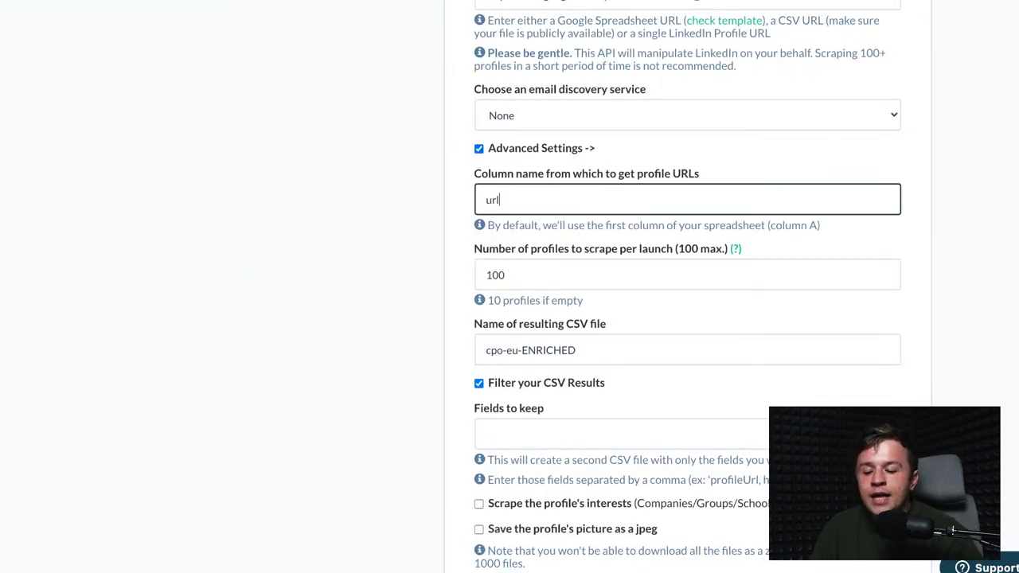
{"action": "key", "text": "ctrl+a"}
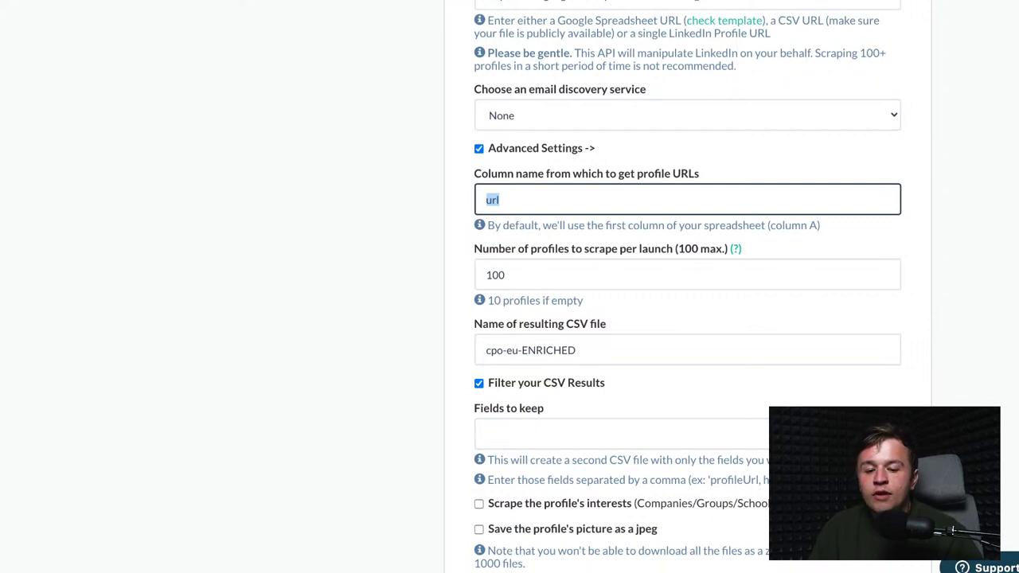
{"action": "key", "text": "ctrl+Tab"}
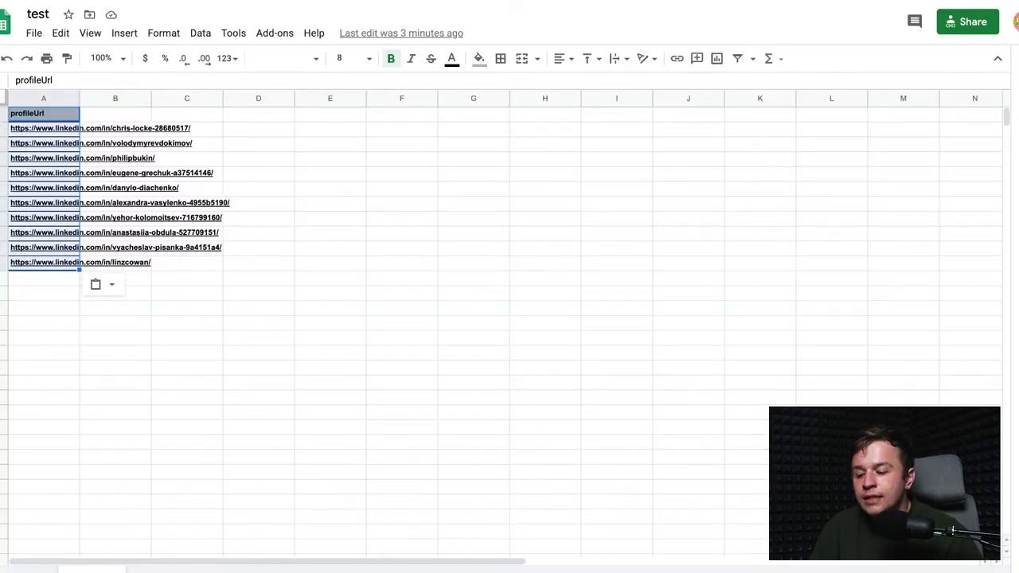
Step: Copy the profileUrl header from cell A1 into the scraper's column name field, replacing 'url'
{"action": "left_click", "coordinate": [258, 142]}
{"action": "left_click", "coordinate": [43, 113]}
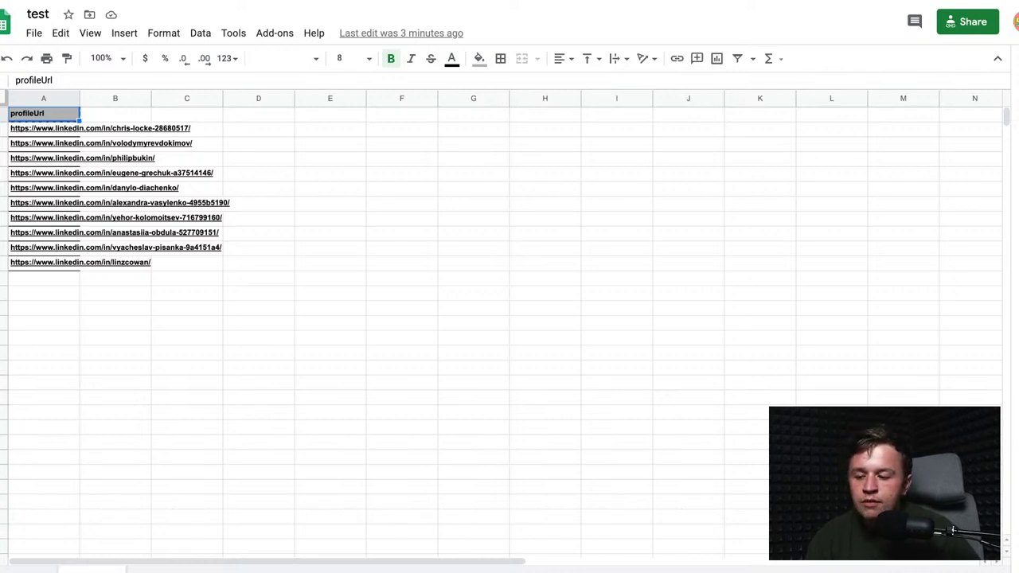
{"action": "key", "text": "ctrl+shift+Tab"}
{"action": "type", "text": "profileUrl"}
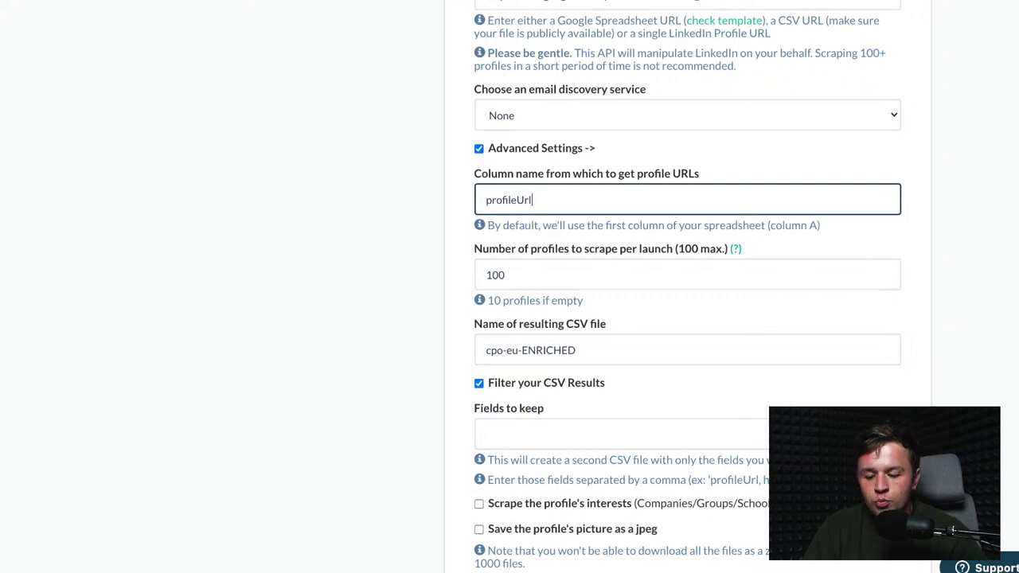
Step: Set 10 profiles per launch and rename the result CSV file to sourvcingnuances-TEST
{"action": "key", "text": "Tab"}
{"action": "type", "text": "10"}
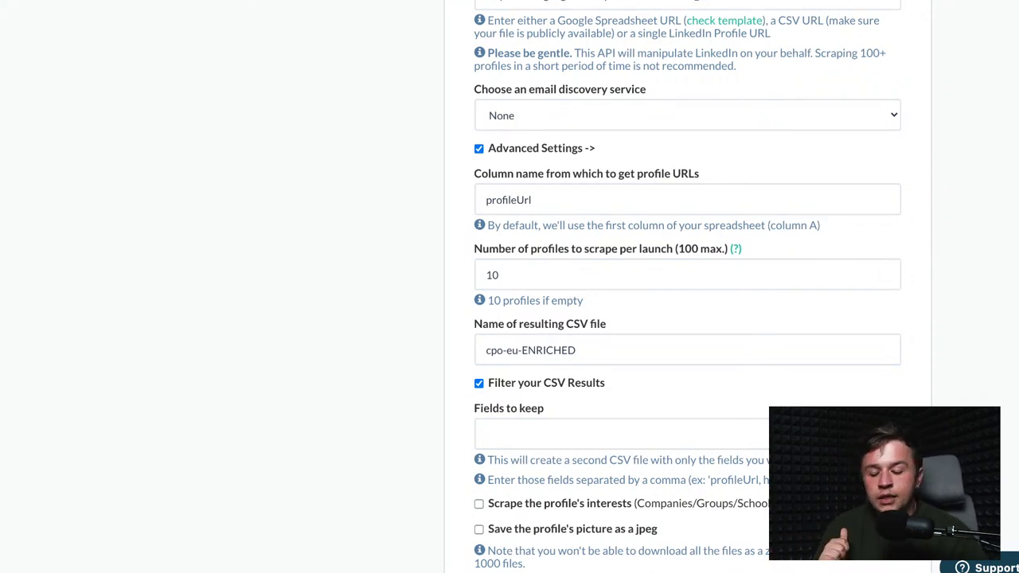
{"action": "left_click", "coordinate": [576, 350]}
{"action": "key", "text": "ctrl+a"}
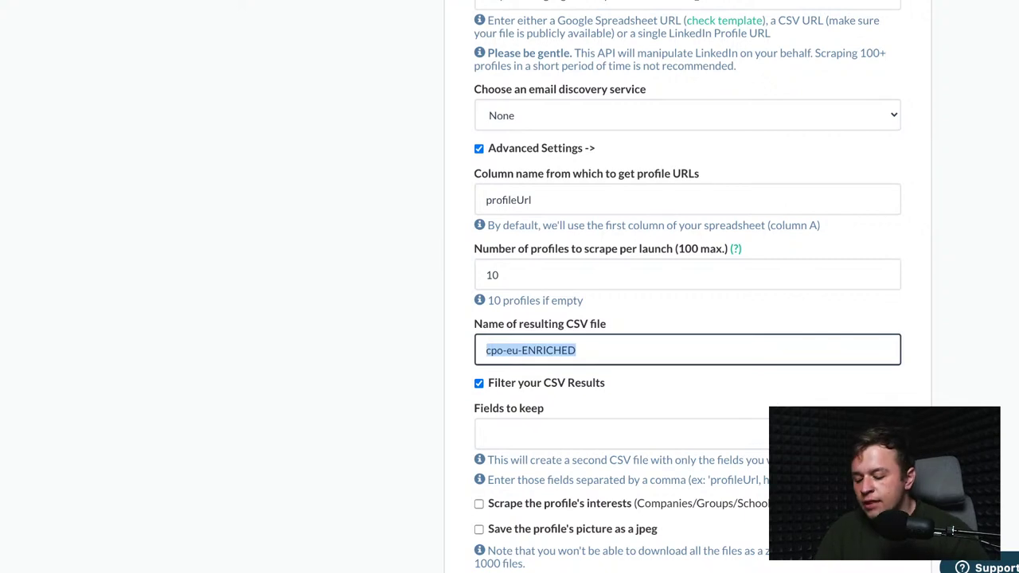
{"action": "type", "text": "sourrc"}
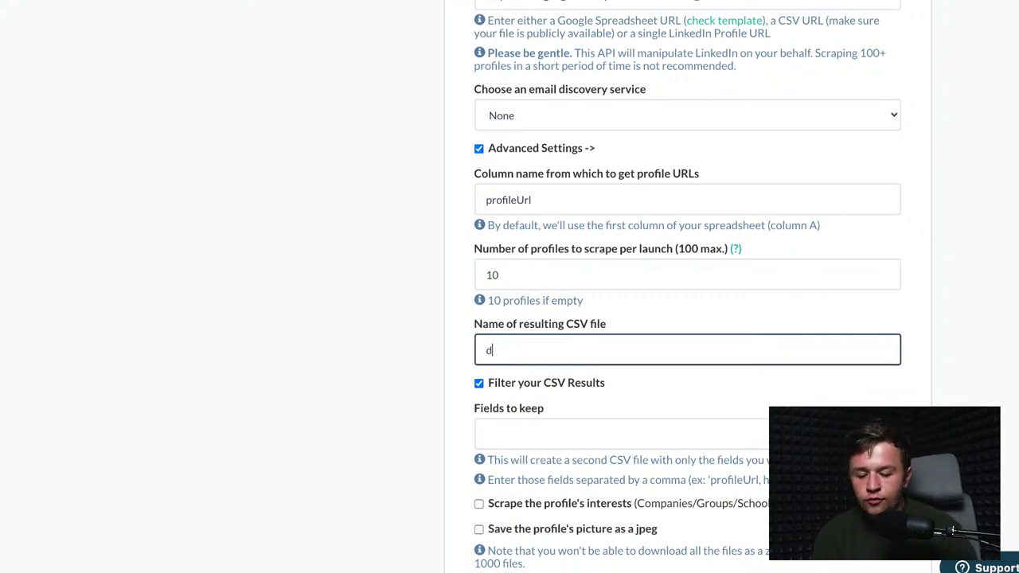
{"action": "type", "text": "di"}
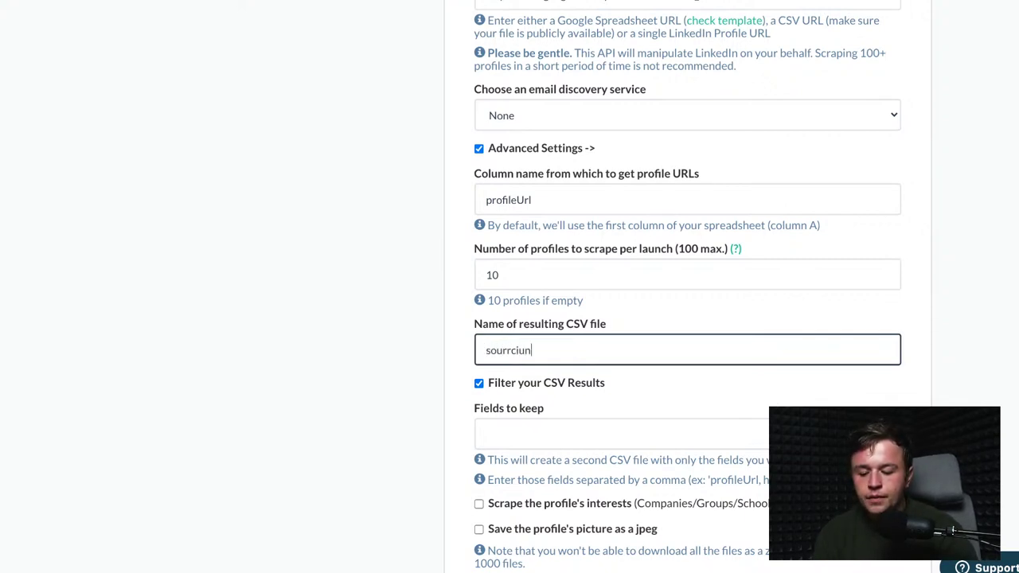
{"action": "key", "text": "BackSpace"}
{"action": "key", "text": "BackSpace"}
{"action": "key", "text": "BackSpace"}
{"action": "key", "text": "BackSpace"}
{"action": "type", "text": "vci"}
{"action": "key", "text": "BackSpace"}
{"action": "key", "text": "BackSpace"}
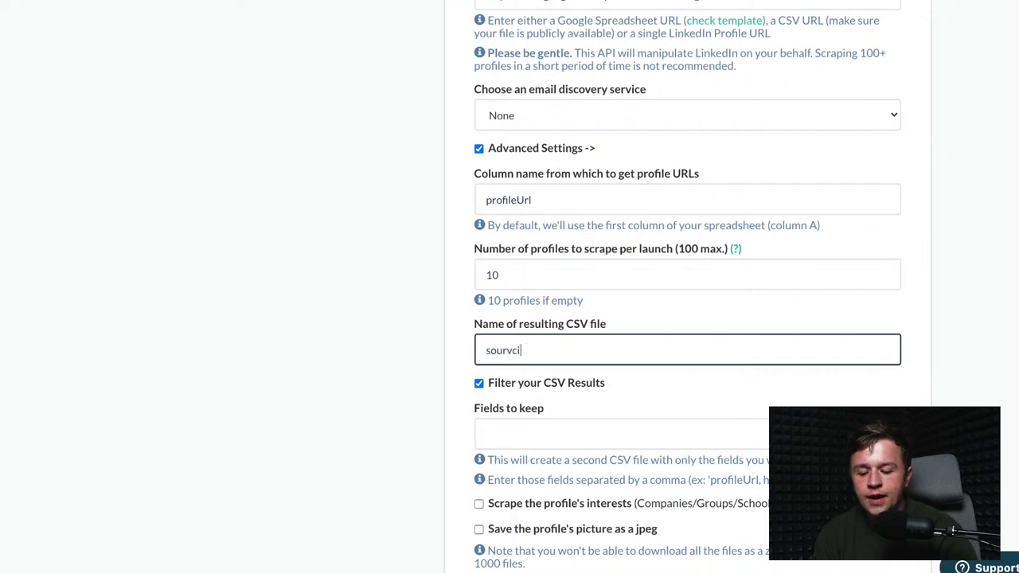
{"action": "type", "text": "c"}
{"action": "key", "text": "BackSpace"}
{"action": "type", "text": "ciung"}
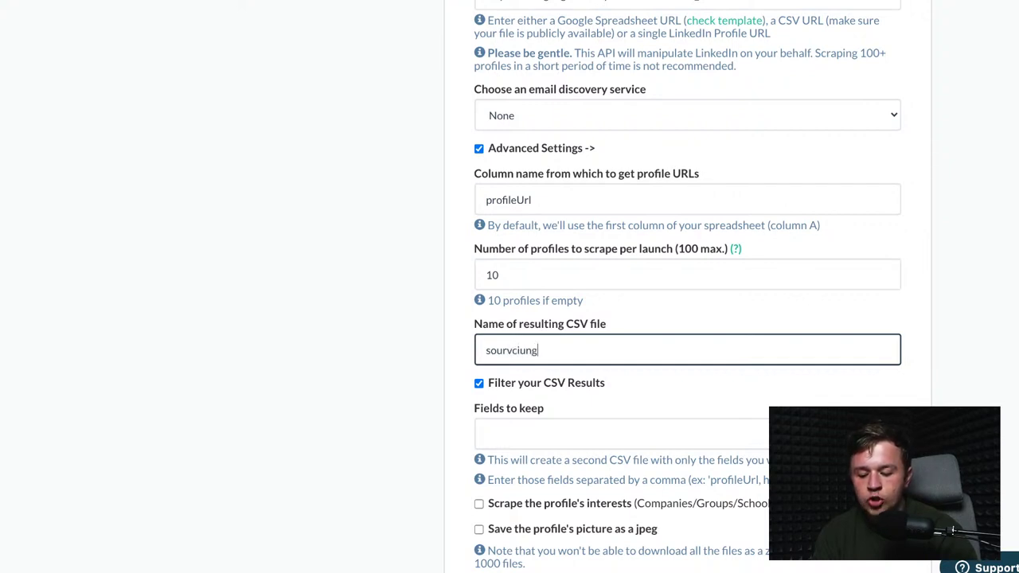
{"action": "key", "text": "BackSpace"}
{"action": "key", "text": "BackSpace"}
{"action": "key", "text": "BackSpace"}
{"action": "key", "text": "BackSpace"}
{"action": "type", "text": "ingnuanc"}
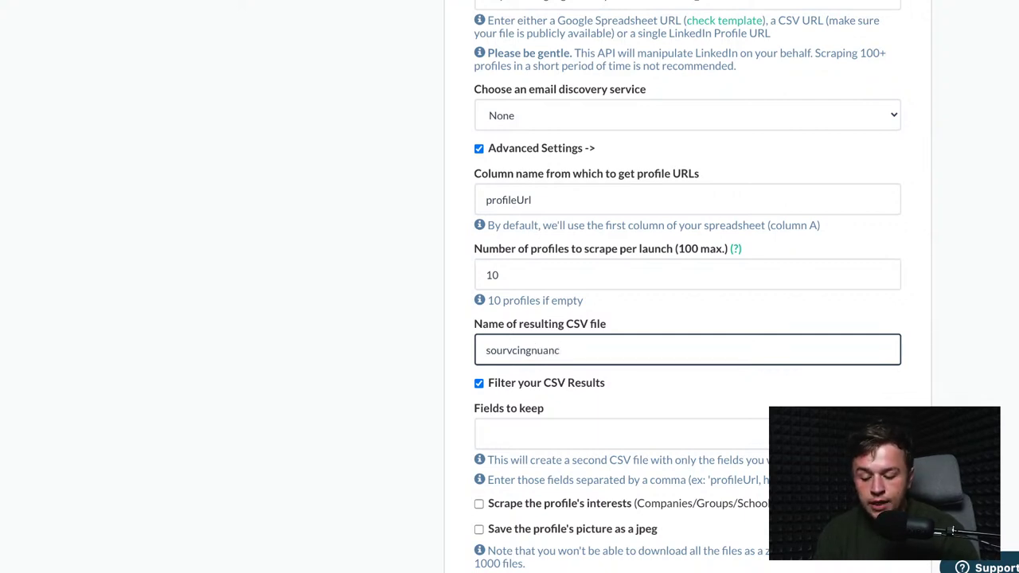
{"action": "type", "text": "es-TEST"}
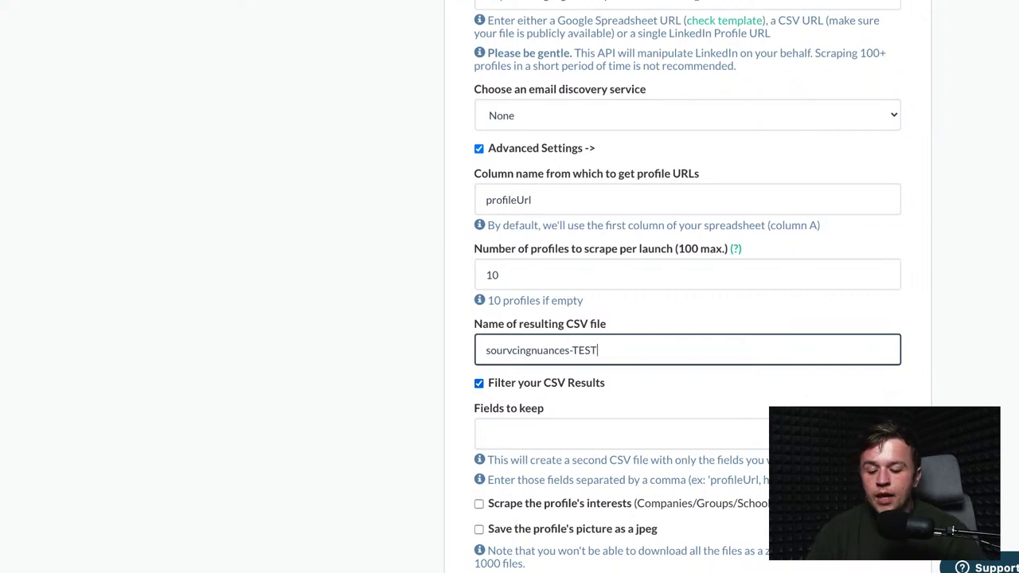
Step: Turn off Filter your CSV Results and scroll down to the next settings
{"action": "double_click", "coordinate": [526, 350]}
{"action": "left_click", "coordinate": [478, 383]}
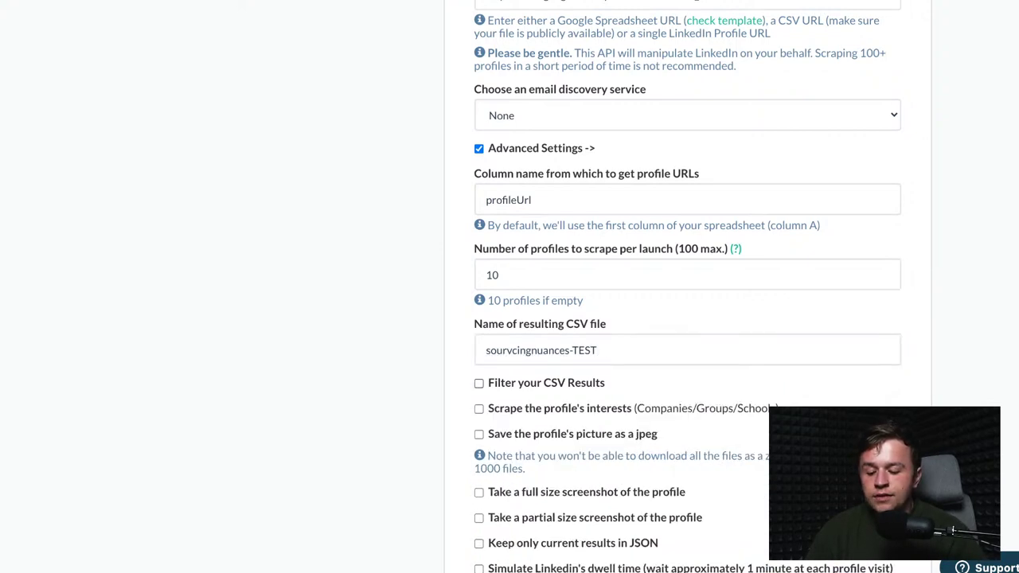
{"action": "scroll", "coordinate": [687, 318], "scroll_direction": "down", "scroll_amount": 1}
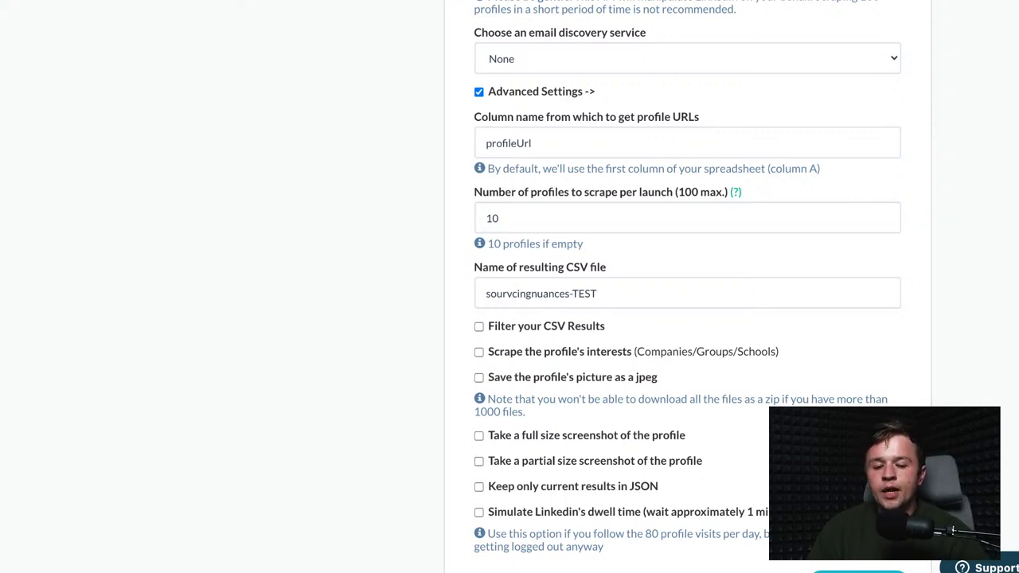
{"action": "scroll", "coordinate": [687, 287], "scroll_direction": "down", "scroll_amount": 1}
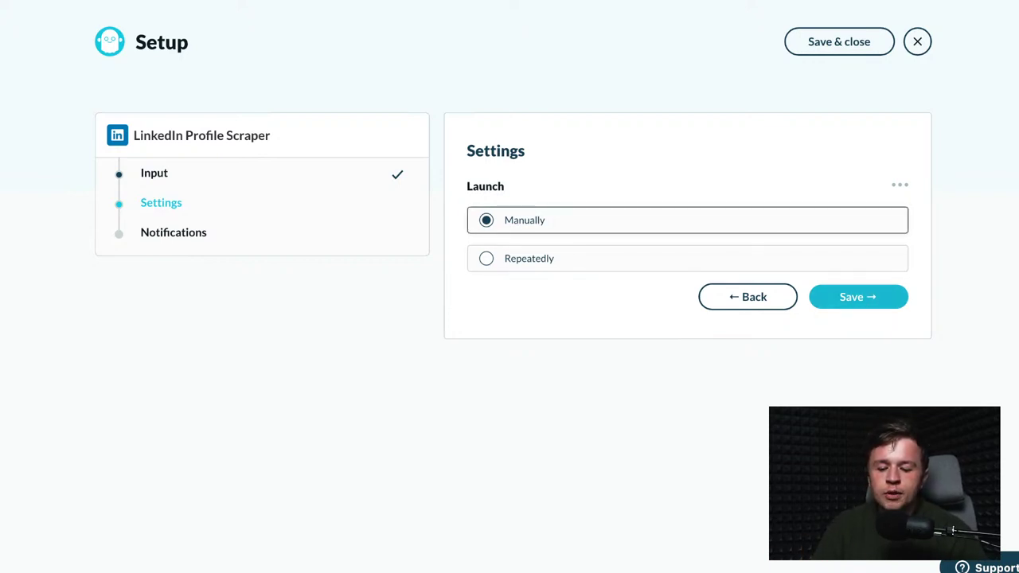
Step: Save Manually as the launch mode and In case of error notifications, then start the scraper
{"action": "left_click", "coordinate": [858, 296]}
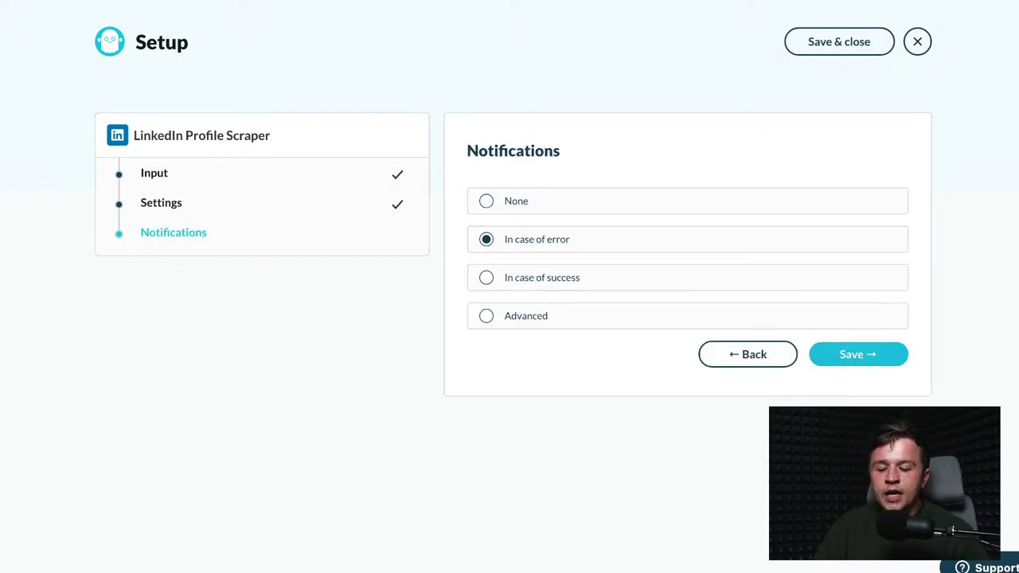
{"action": "left_click", "coordinate": [857, 354]}
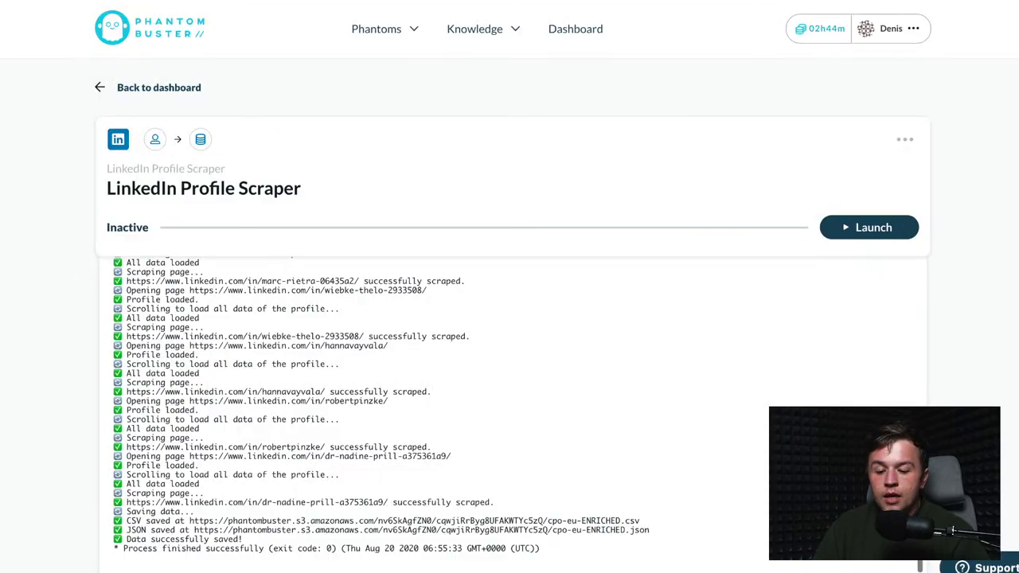
{"action": "left_click", "coordinate": [869, 226]}
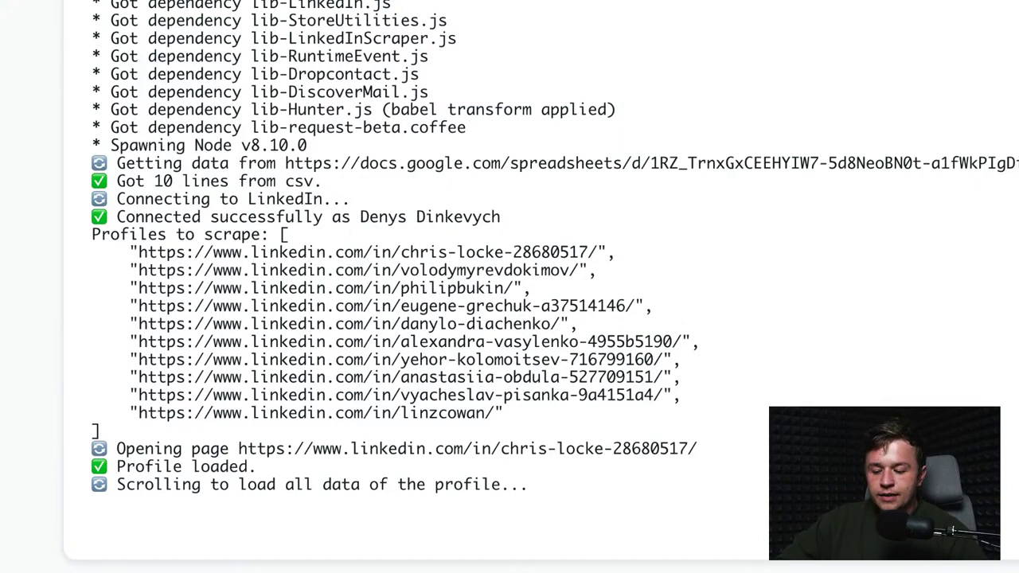
Step: Highlight the log's list of profiles to scrape and its Profile loaded and All data loaded lines
{"action": "left_click_drag", "start_coordinate": [139, 251], "coordinate": [503, 413]}
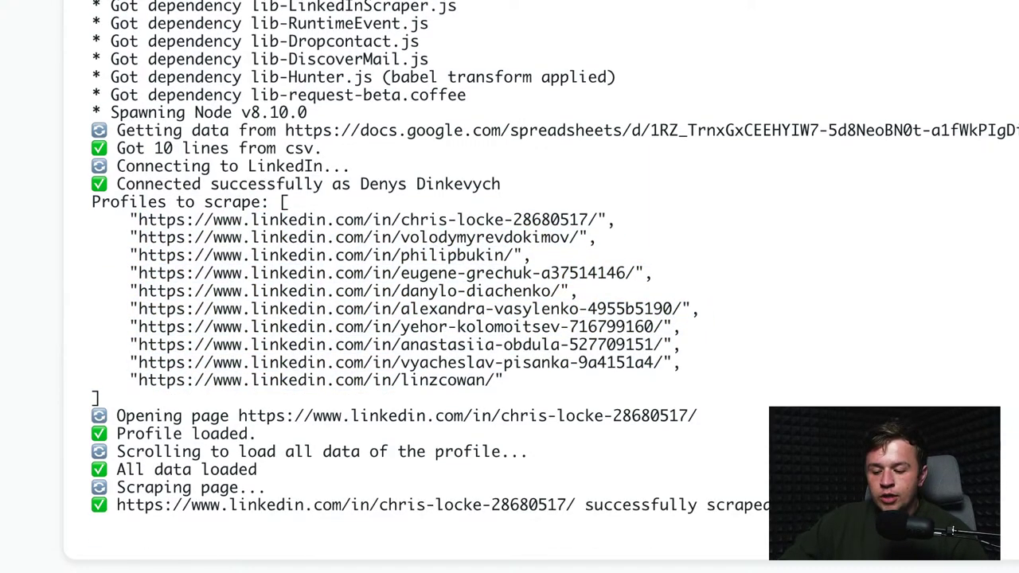
{"action": "scroll", "coordinate": [509, 286], "scroll_direction": "down", "scroll_amount": 3}
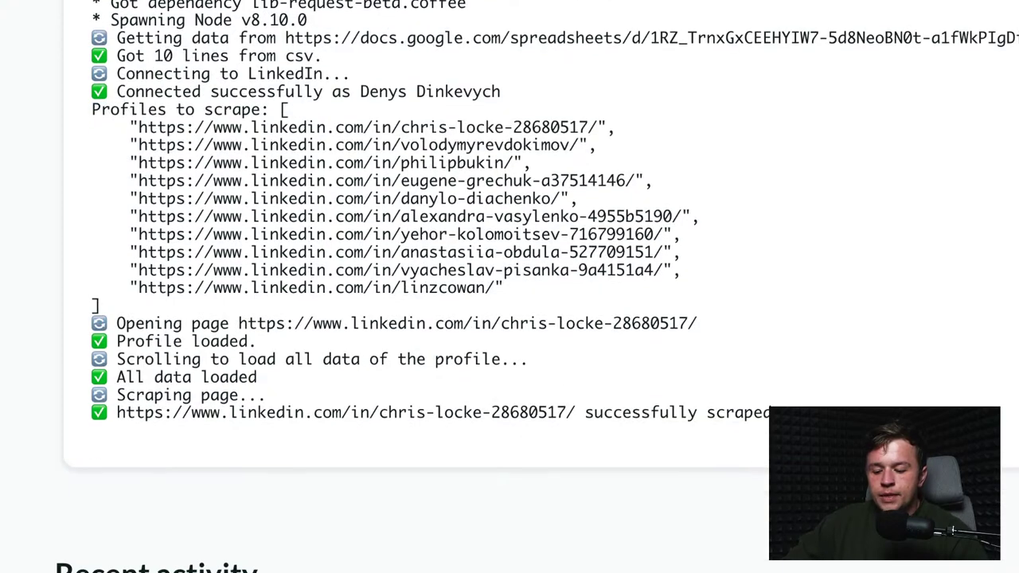
{"action": "scroll", "coordinate": [510, 287], "scroll_direction": "up", "scroll_amount": 1}
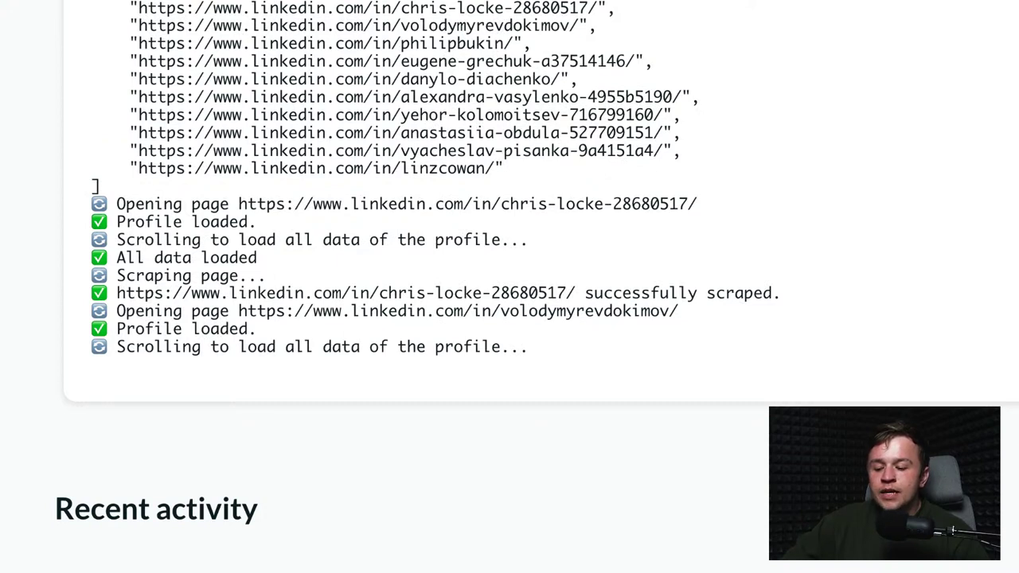
{"action": "left_click_drag", "start_coordinate": [117, 221], "coordinate": [256, 221]}
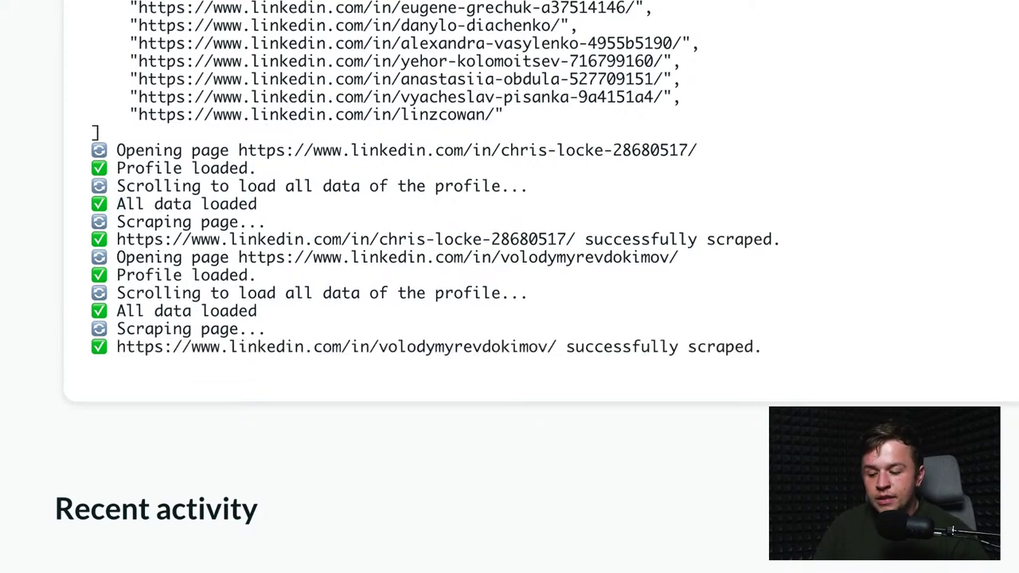
{"action": "left_click_drag", "start_coordinate": [117, 203], "coordinate": [256, 203]}
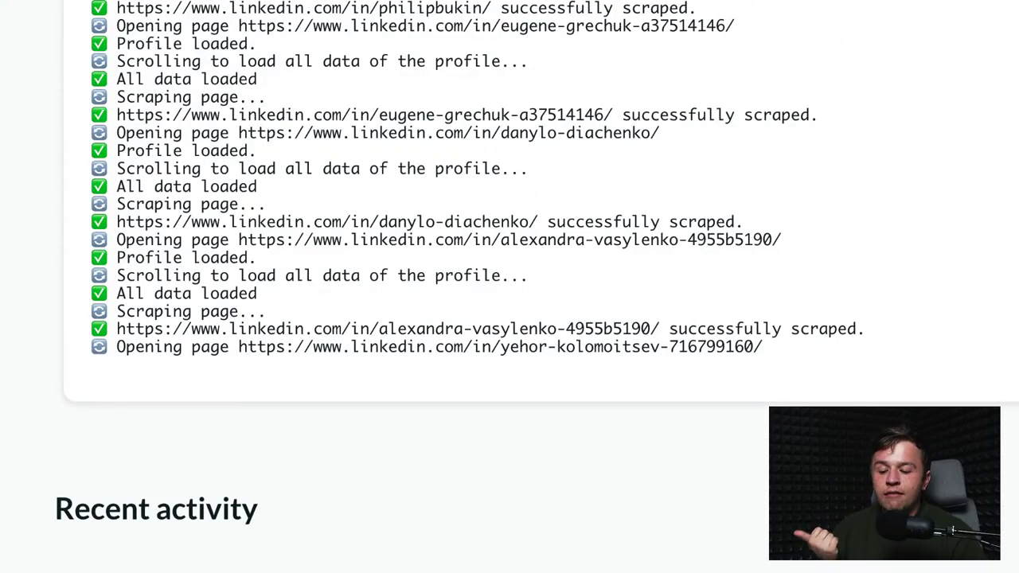
Step: Wait for the run to save sourvcingnuances-TEST as CSV and JSON, scrolling up the log
{"action": "scroll", "coordinate": [509, 239], "scroll_direction": "up", "scroll_amount": 10}
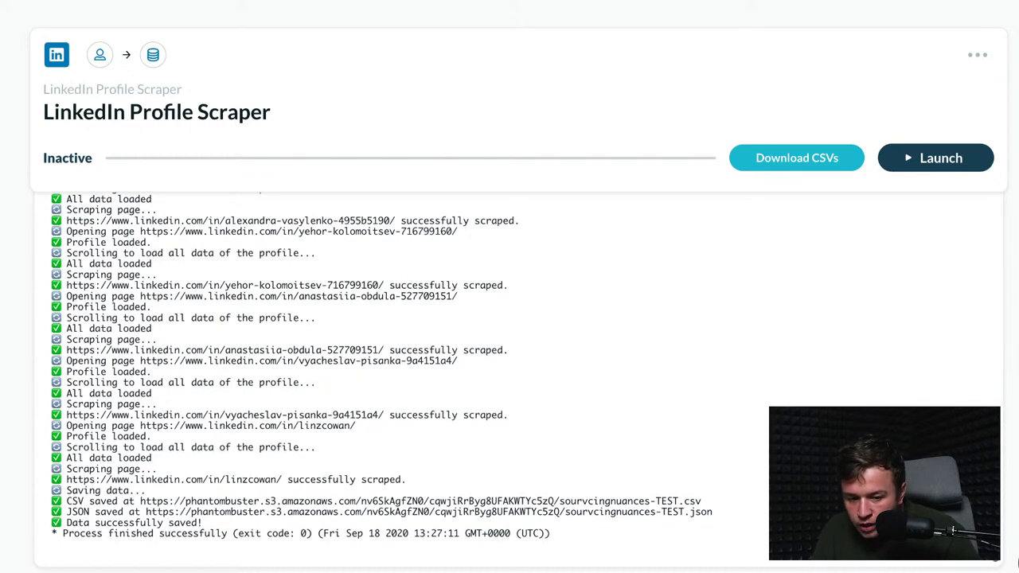
{"action": "scroll", "coordinate": [382, 374], "scroll_direction": "up", "scroll_amount": 1}
{"action": "scroll", "coordinate": [381, 374], "scroll_direction": "down", "scroll_amount": 1}
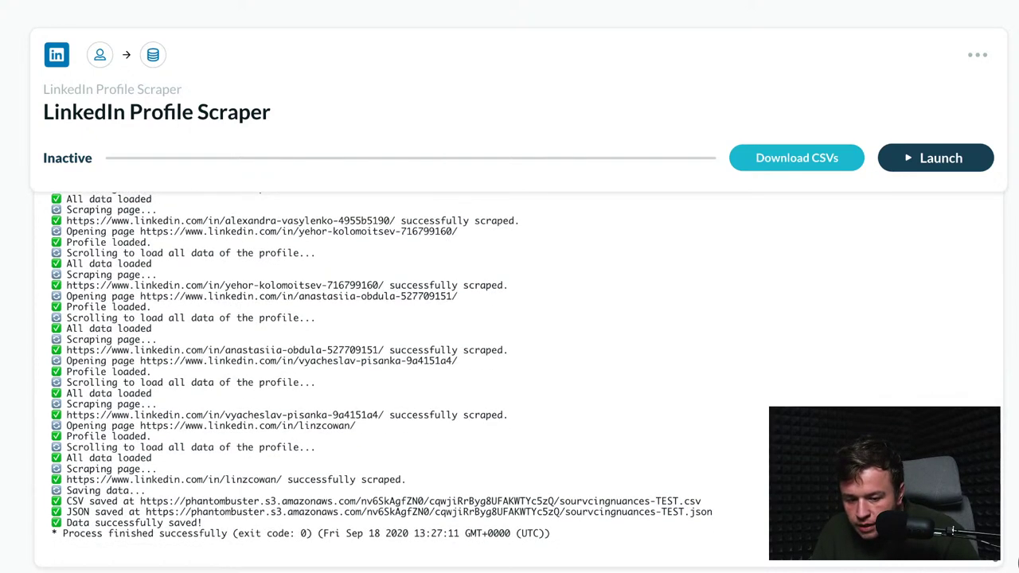
{"action": "scroll", "coordinate": [509, 318], "scroll_direction": "down", "scroll_amount": 5}
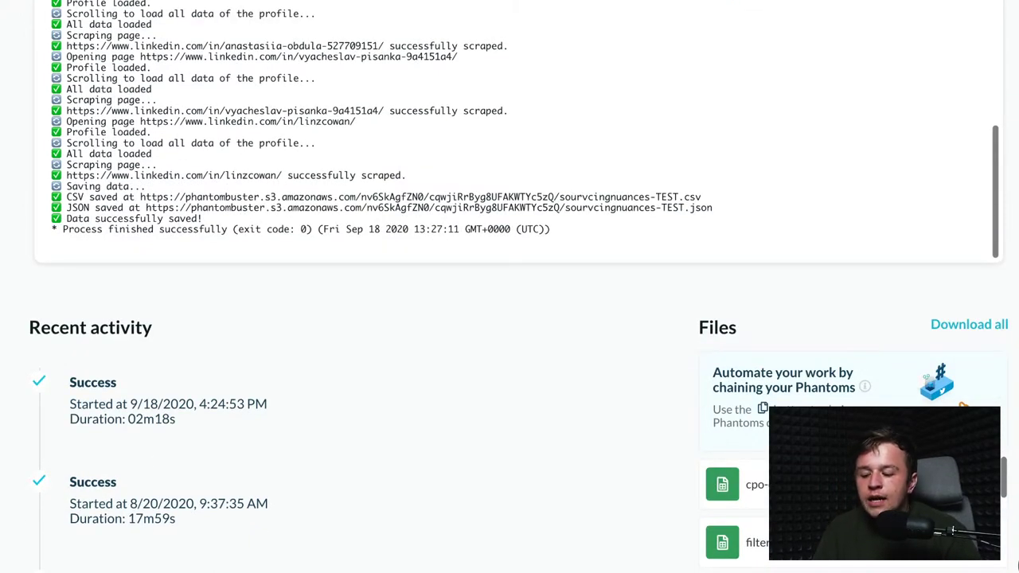
{"action": "scroll", "coordinate": [509, 318], "scroll_direction": "down", "scroll_amount": 3}
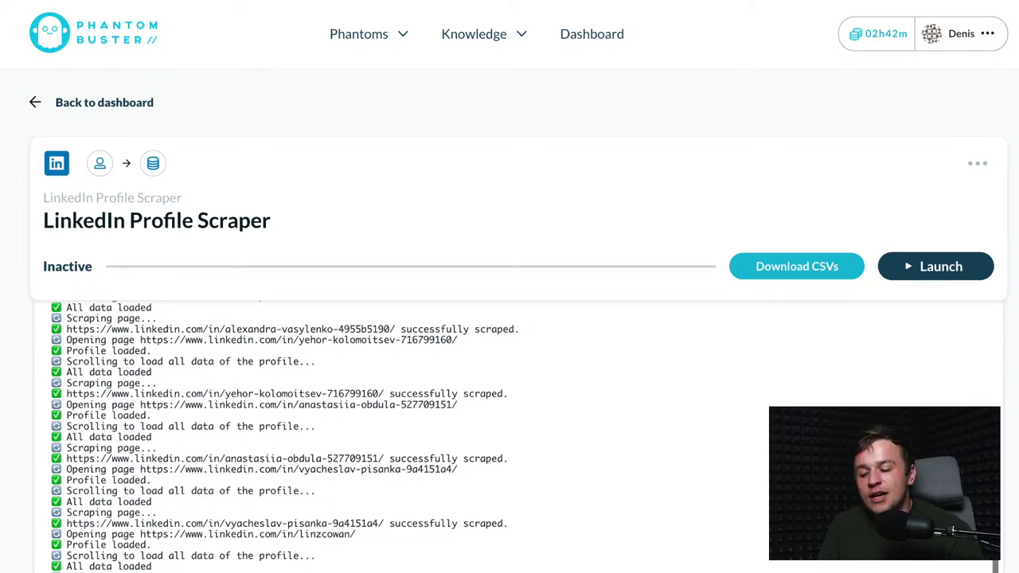
{"action": "scroll", "coordinate": [509, 287], "scroll_direction": "down", "scroll_amount": 10}
{"action": "scroll", "coordinate": [510, 287], "scroll_direction": "up", "scroll_amount": 2}
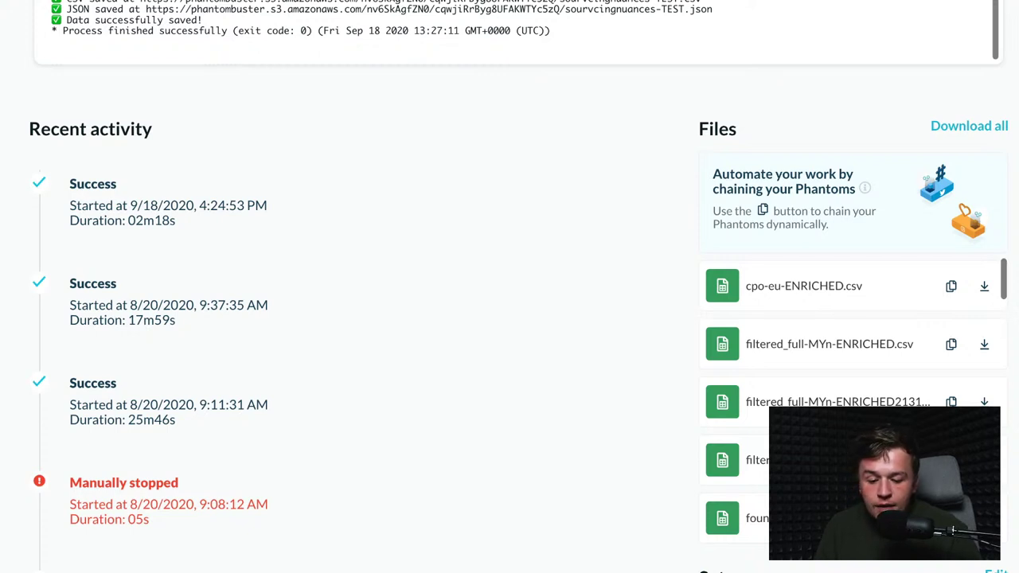
{"action": "scroll", "coordinate": [851, 398], "scroll_direction": "down", "scroll_amount": 2}
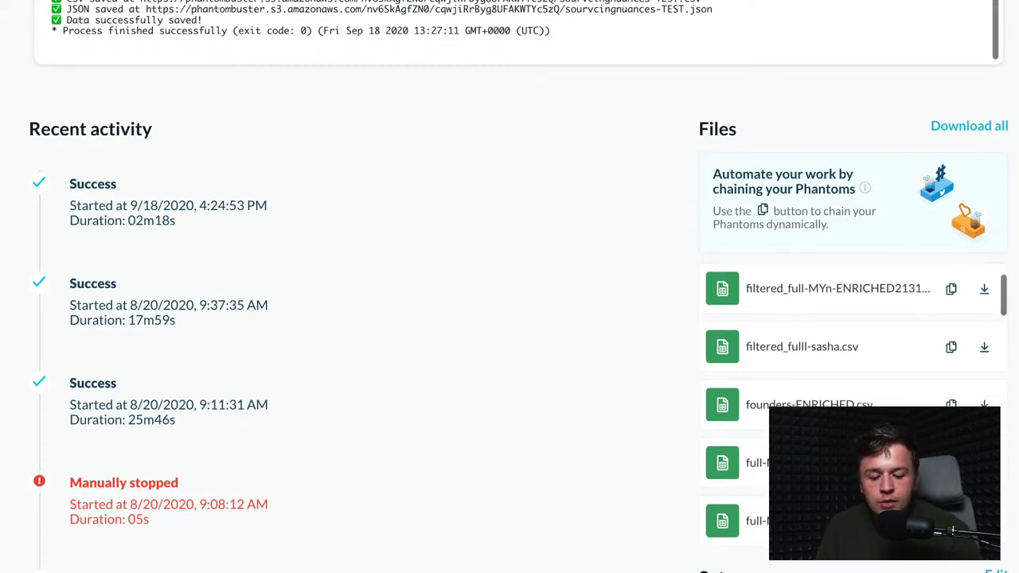
{"action": "scroll", "coordinate": [851, 398], "scroll_direction": "down", "scroll_amount": 4}
{"action": "scroll", "coordinate": [852, 398], "scroll_direction": "up", "scroll_amount": 2}
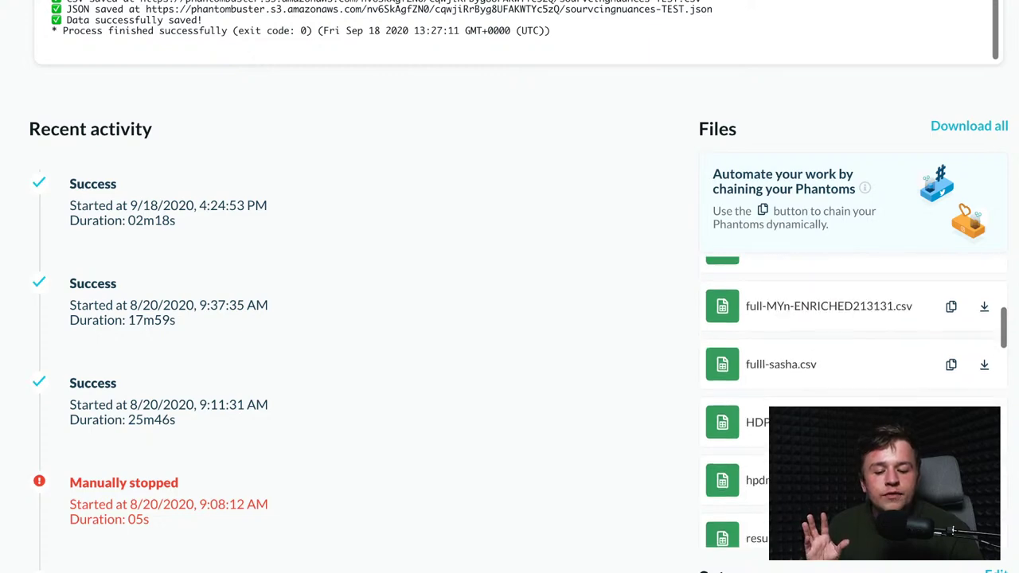
{"action": "scroll", "coordinate": [852, 358], "scroll_direction": "up", "scroll_amount": 5}
{"action": "scroll", "coordinate": [358, 318], "scroll_direction": "down", "scroll_amount": 2}
{"action": "scroll", "coordinate": [851, 358], "scroll_direction": "down", "scroll_amount": 2}
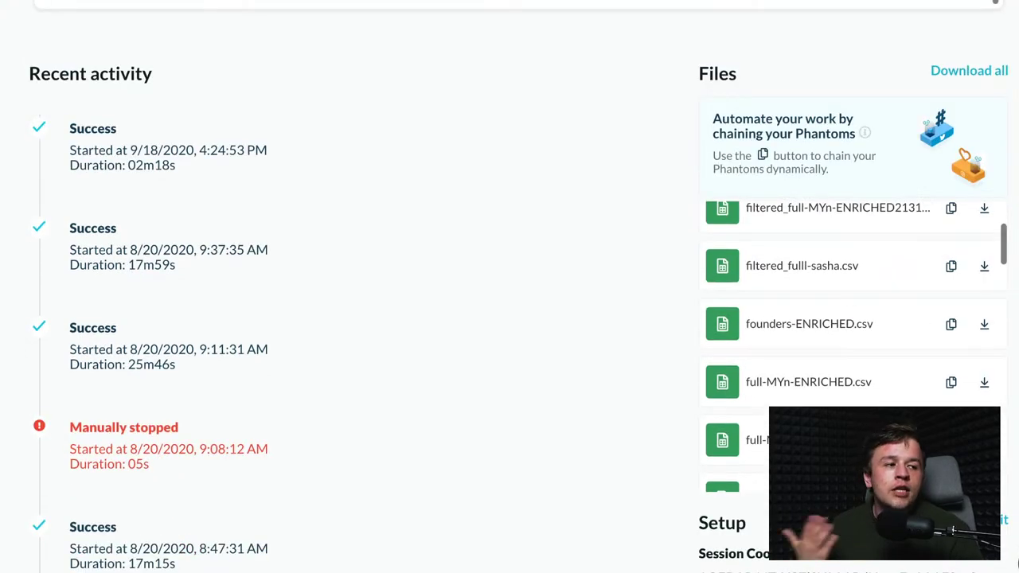
{"action": "scroll", "coordinate": [851, 347], "scroll_direction": "down", "scroll_amount": 2}
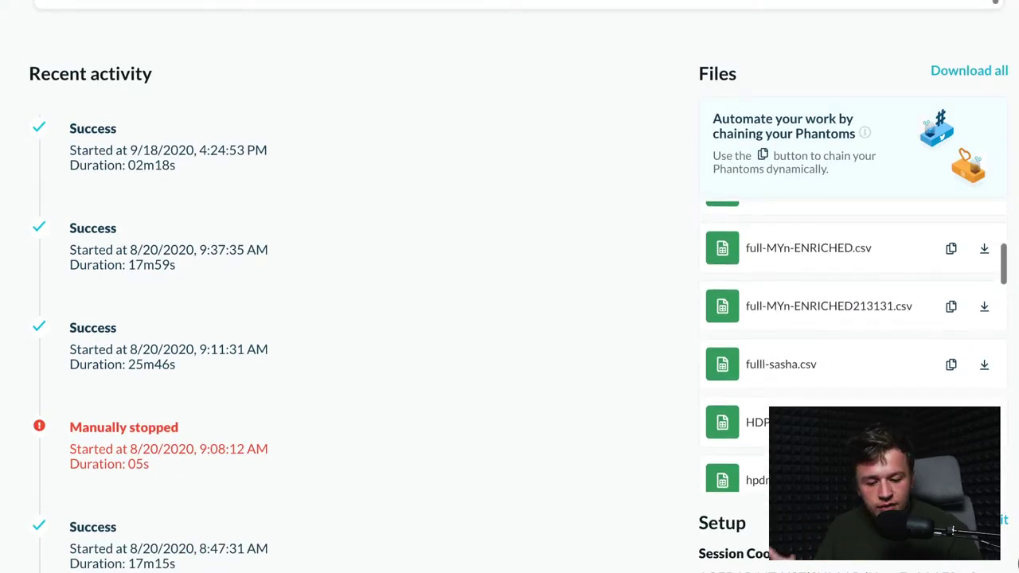
{"action": "scroll", "coordinate": [851, 346], "scroll_direction": "down", "scroll_amount": 5}
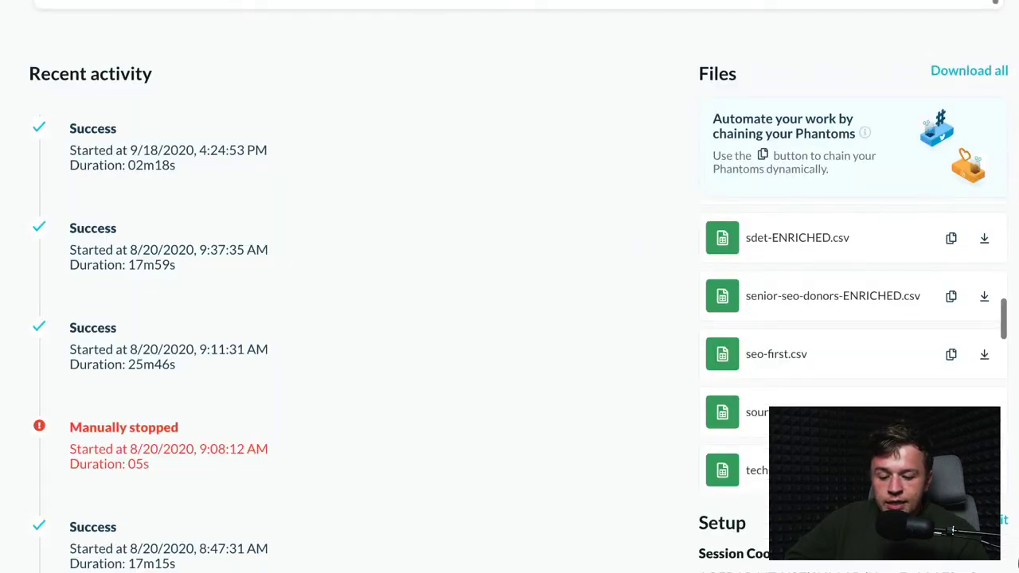
{"action": "scroll", "coordinate": [852, 334], "scroll_direction": "down", "scroll_amount": 2}
{"action": "scroll", "coordinate": [852, 342], "scroll_direction": "down", "scroll_amount": 10}
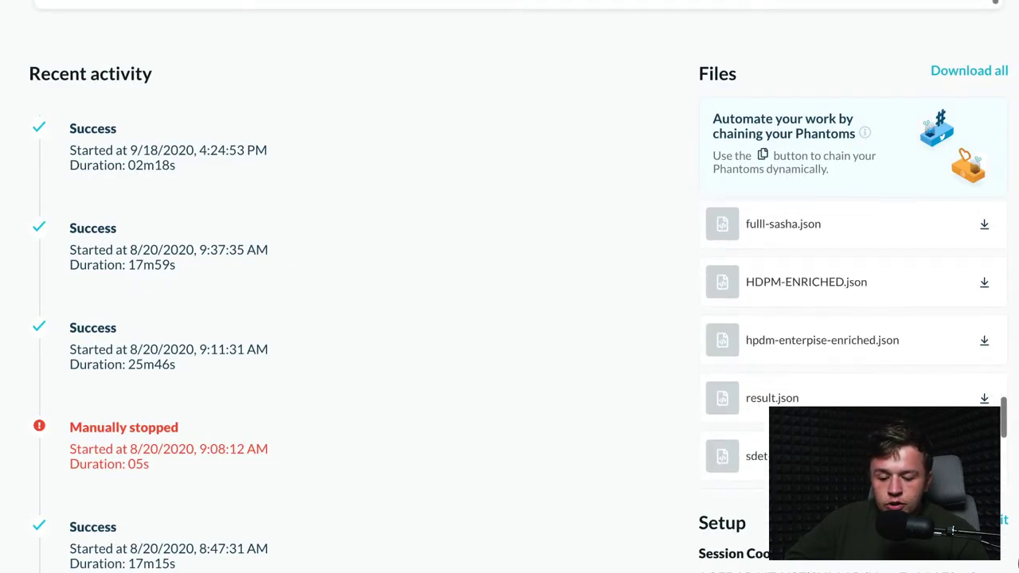
{"action": "scroll", "coordinate": [851, 342], "scroll_direction": "up", "scroll_amount": 15}
{"action": "scroll", "coordinate": [851, 342], "scroll_direction": "up", "scroll_amount": 1}
{"action": "scroll", "coordinate": [851, 342], "scroll_direction": "down", "scroll_amount": 1}
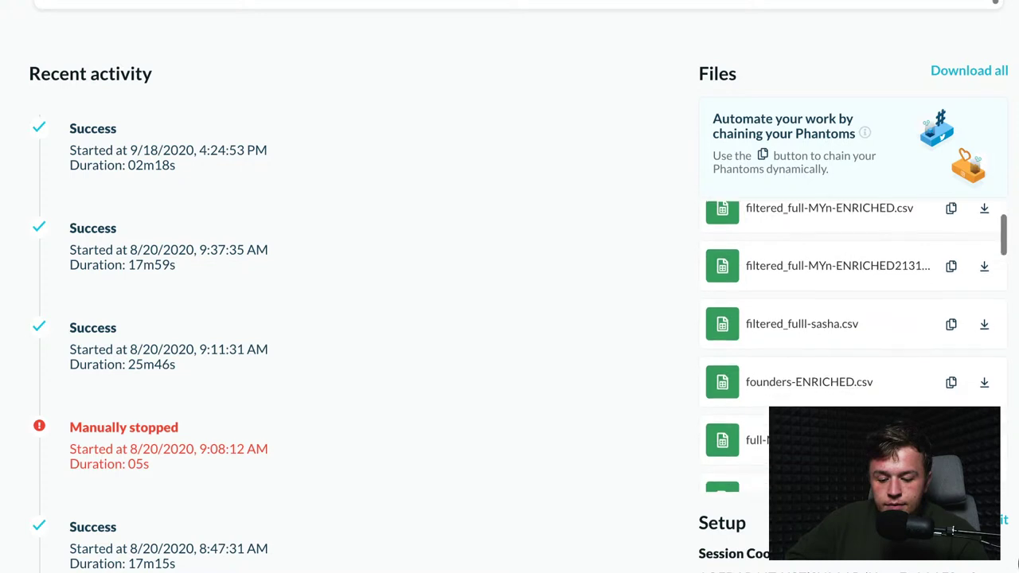
{"action": "scroll", "coordinate": [851, 343], "scroll_direction": "up", "scroll_amount": 1}
{"action": "scroll", "coordinate": [852, 342], "scroll_direction": "down", "scroll_amount": 8}
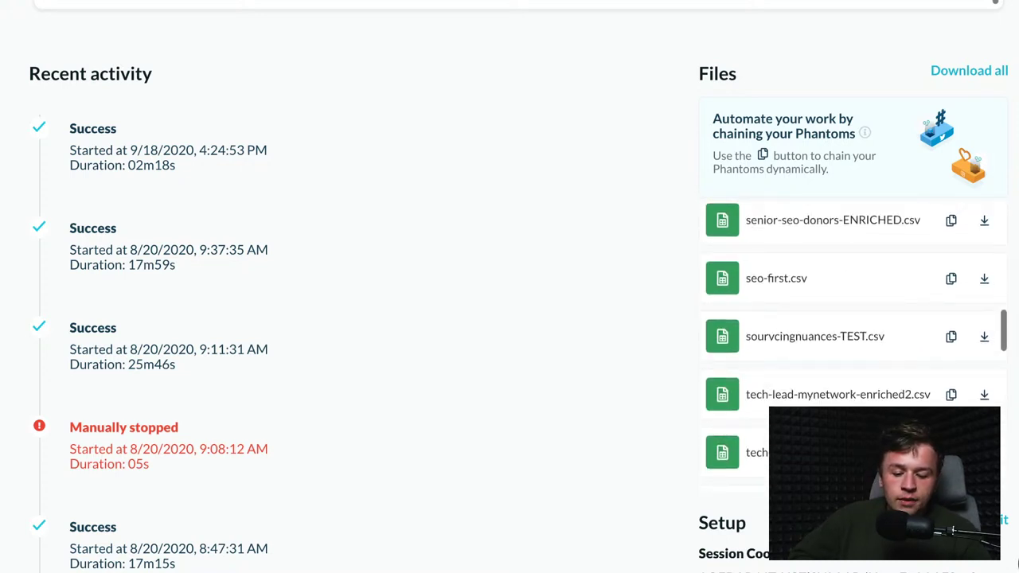
Step: Download the sourvcingnuances-TEST CSV result and open it in Numbers
{"action": "left_click", "coordinate": [983, 336]}
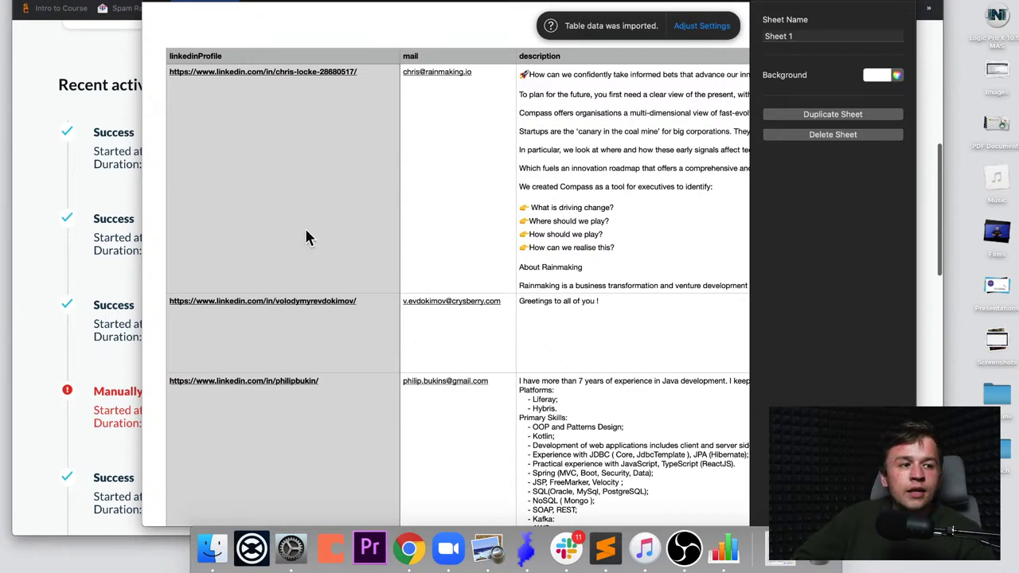
{"action": "scroll", "coordinate": [367, 26], "scroll_direction": "up", "scroll_amount": 2}
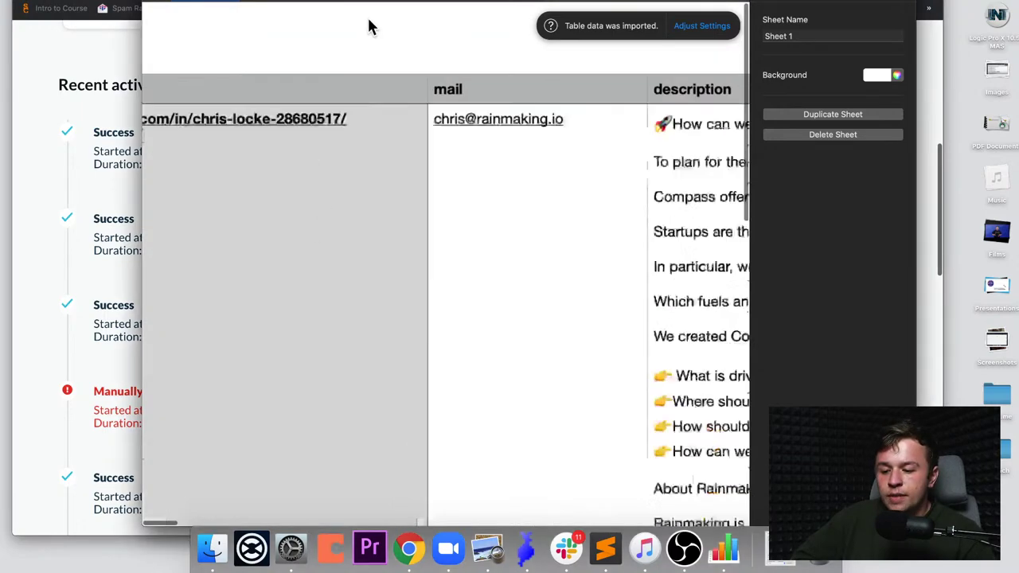
{"action": "key", "text": "ctrl+super+f"}
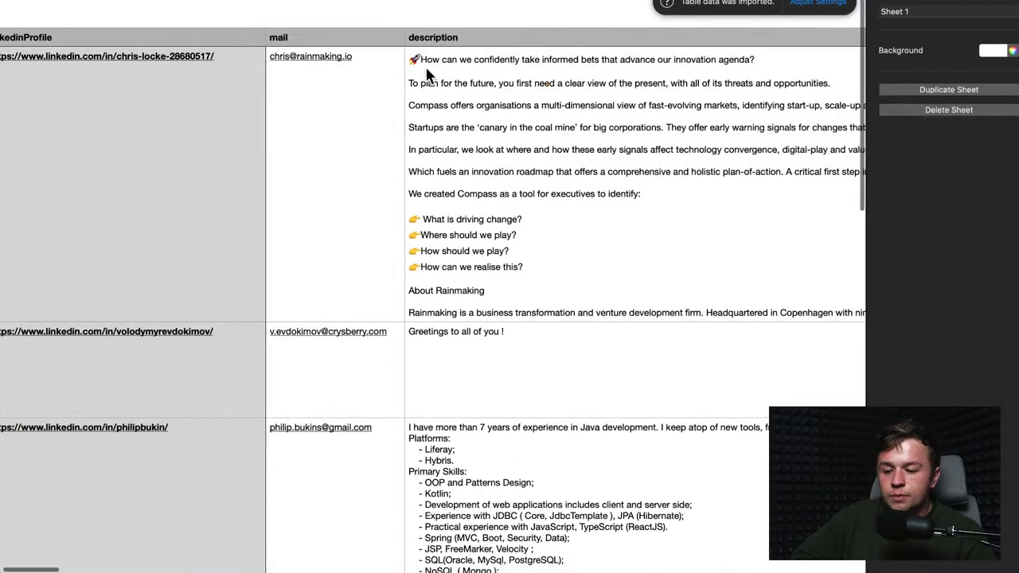
{"action": "key", "text": "Escape"}
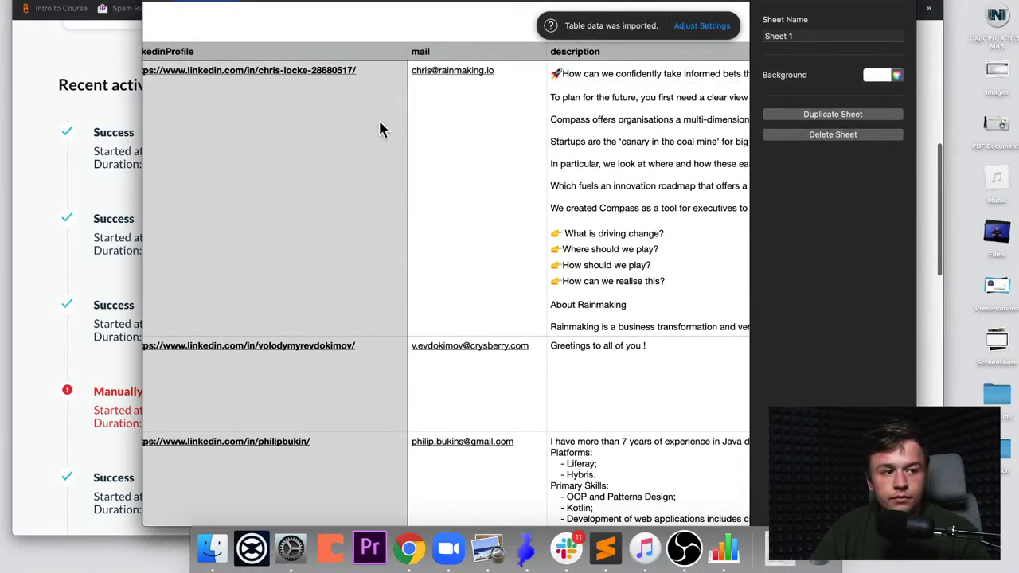
Step: Scroll through the imported table and select it to inspect linkedinProfile, mail and description columns
{"action": "scroll", "coordinate": [379, 123], "scroll_direction": "up", "scroll_amount": 5}
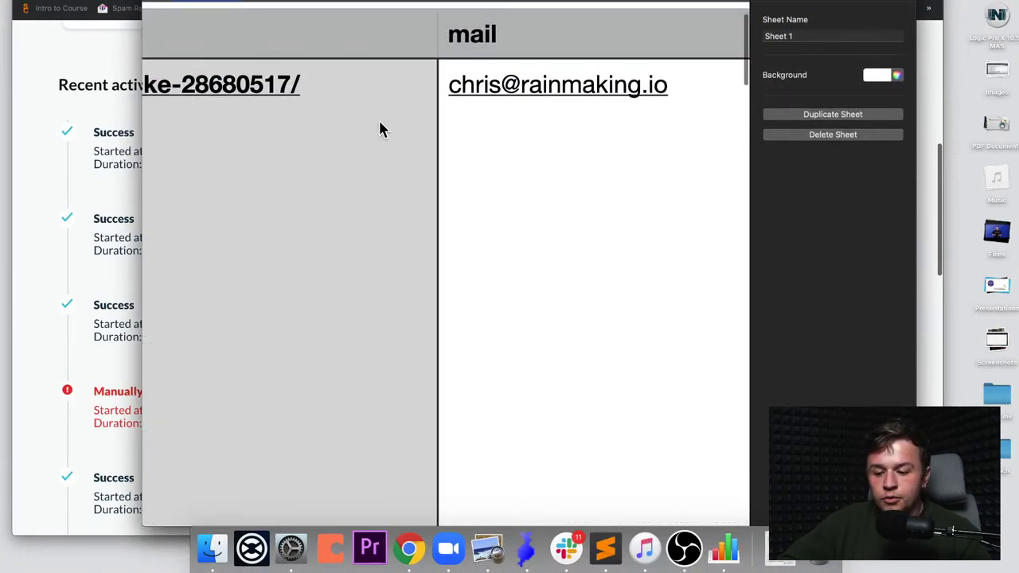
{"action": "scroll", "coordinate": [379, 129], "scroll_direction": "down", "scroll_amount": 15}
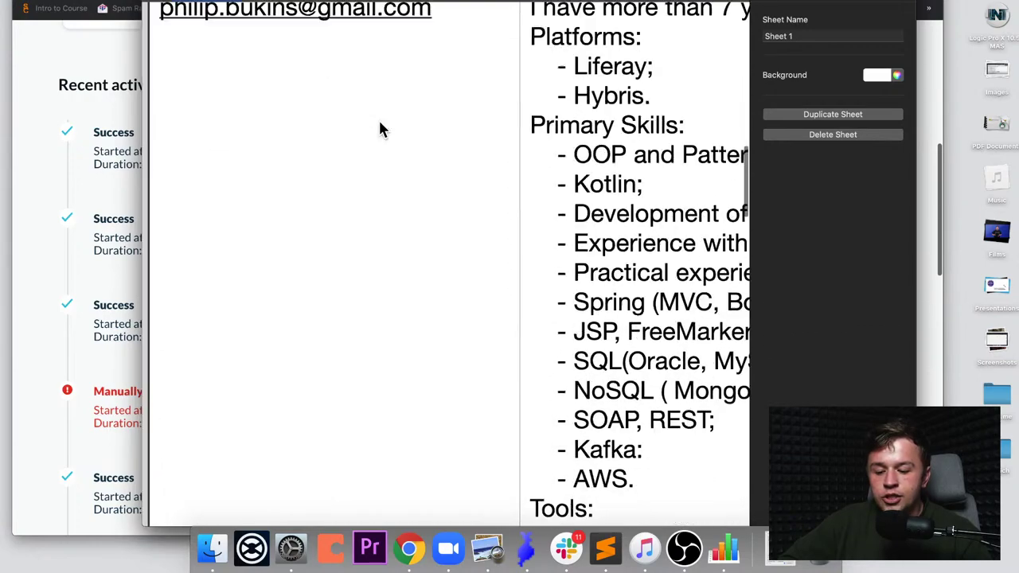
{"action": "scroll", "coordinate": [380, 128], "scroll_direction": "down", "scroll_amount": 10}
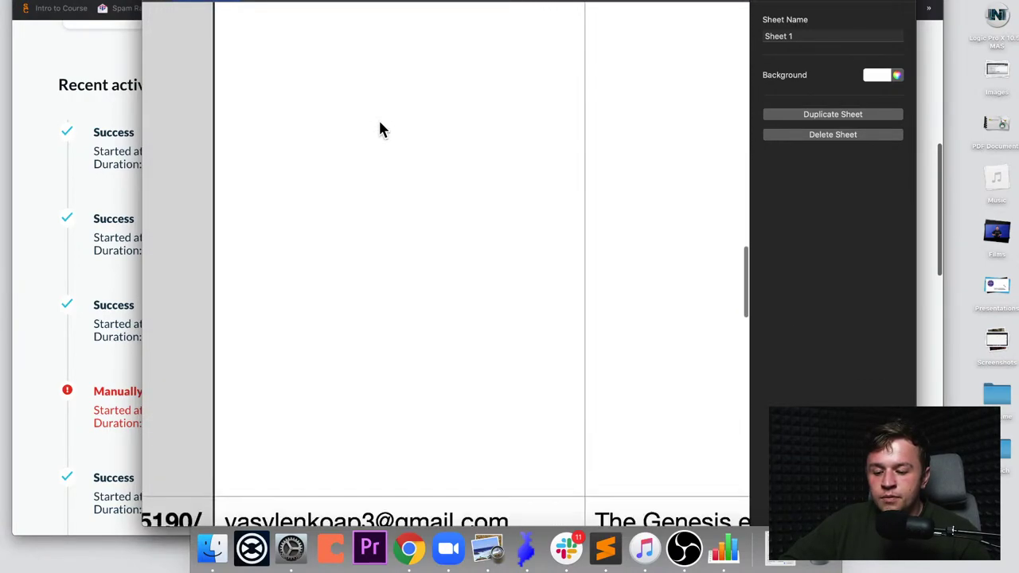
{"action": "scroll", "coordinate": [379, 129], "scroll_direction": "down", "scroll_amount": 10}
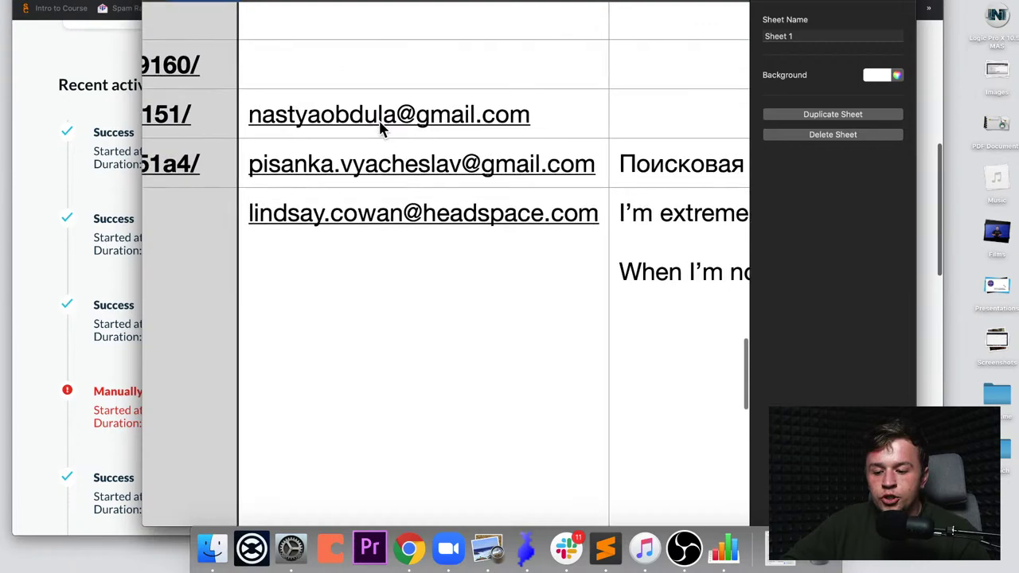
{"action": "scroll", "coordinate": [379, 129], "scroll_direction": "down", "scroll_amount": 5}
{"action": "scroll", "coordinate": [379, 128], "scroll_direction": "up", "scroll_amount": 10}
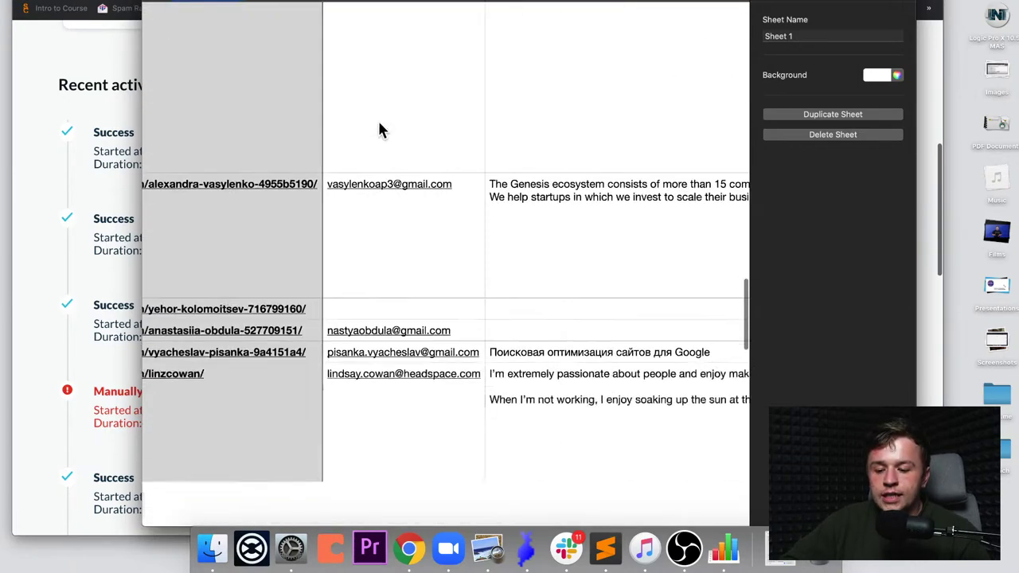
{"action": "scroll", "coordinate": [379, 130], "scroll_direction": "up", "scroll_amount": 15}
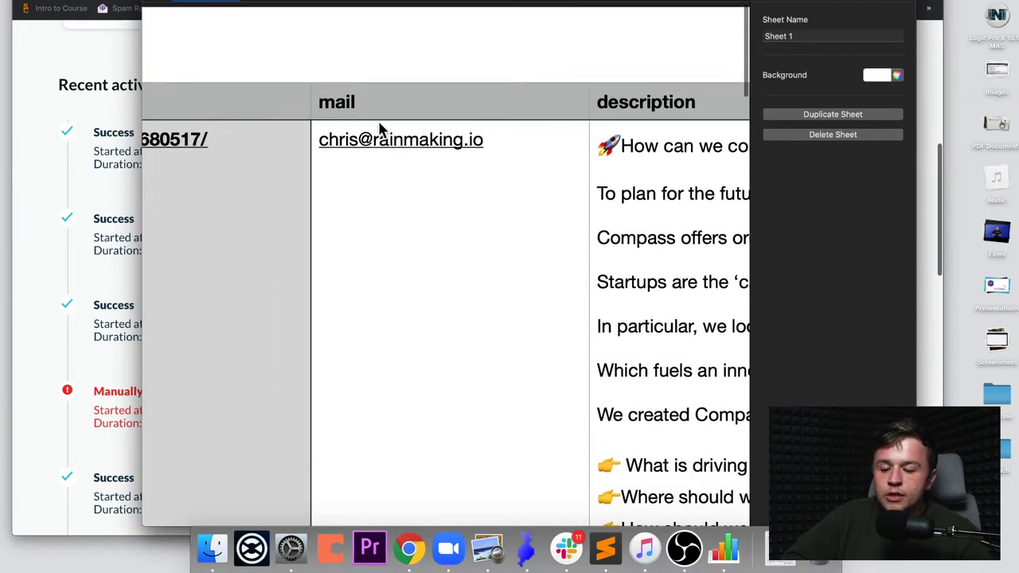
{"action": "scroll", "coordinate": [380, 129], "scroll_direction": "down", "scroll_amount": 5}
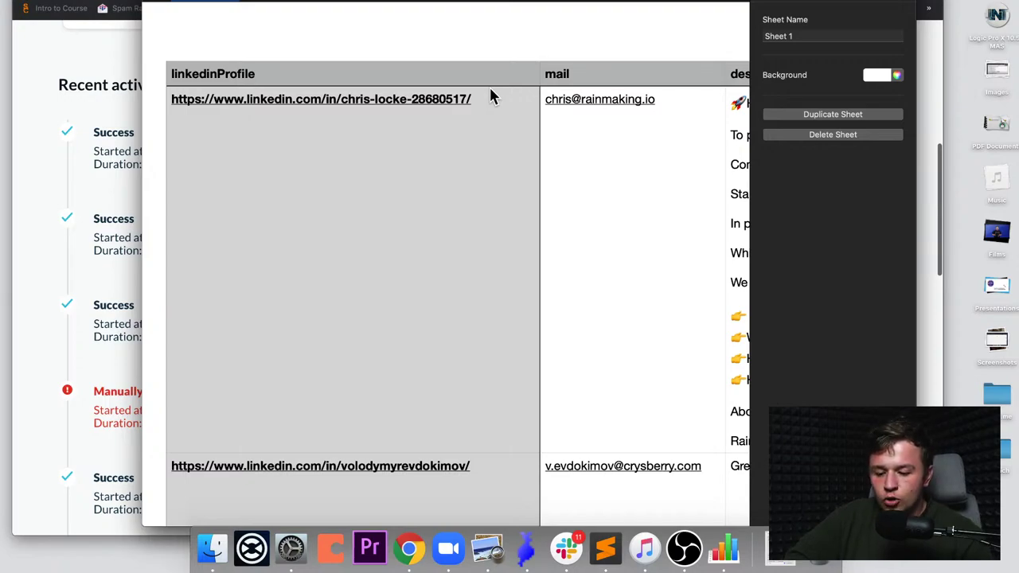
{"action": "scroll", "coordinate": [489, 96], "scroll_direction": "down", "scroll_amount": 5}
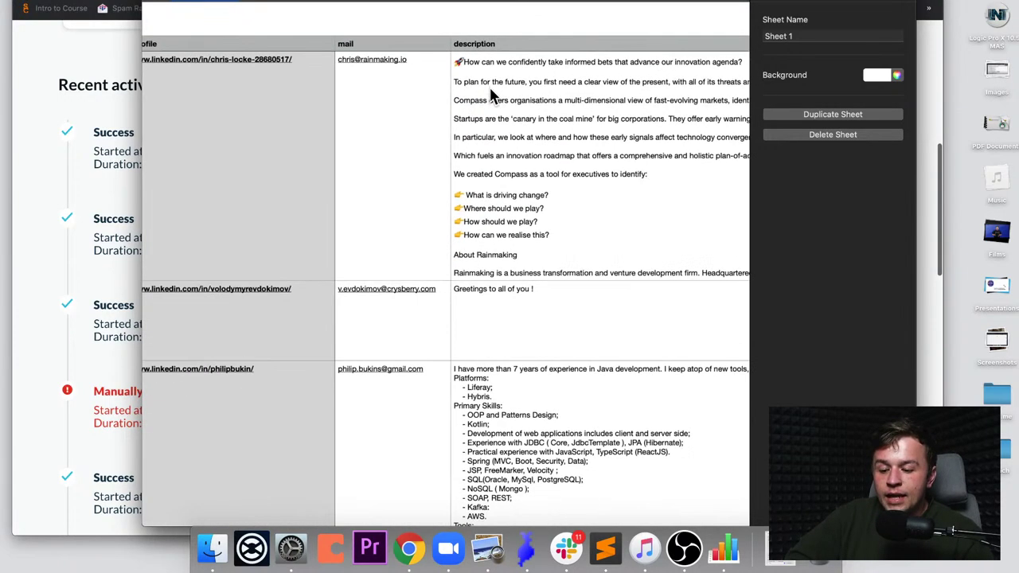
{"action": "left_click", "coordinate": [523, 44]}
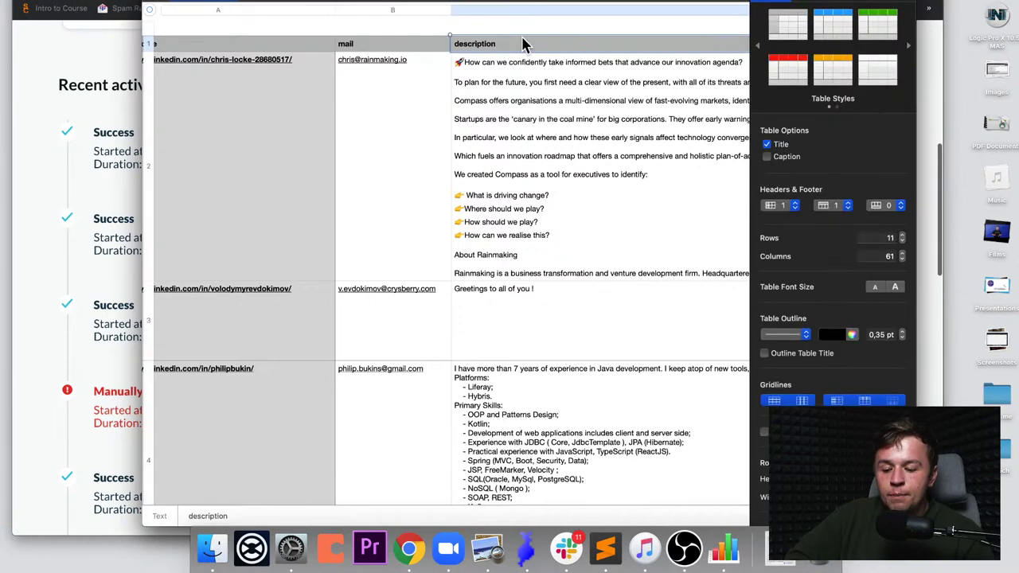
{"action": "scroll", "coordinate": [523, 44], "scroll_direction": "right", "scroll_amount": 10}
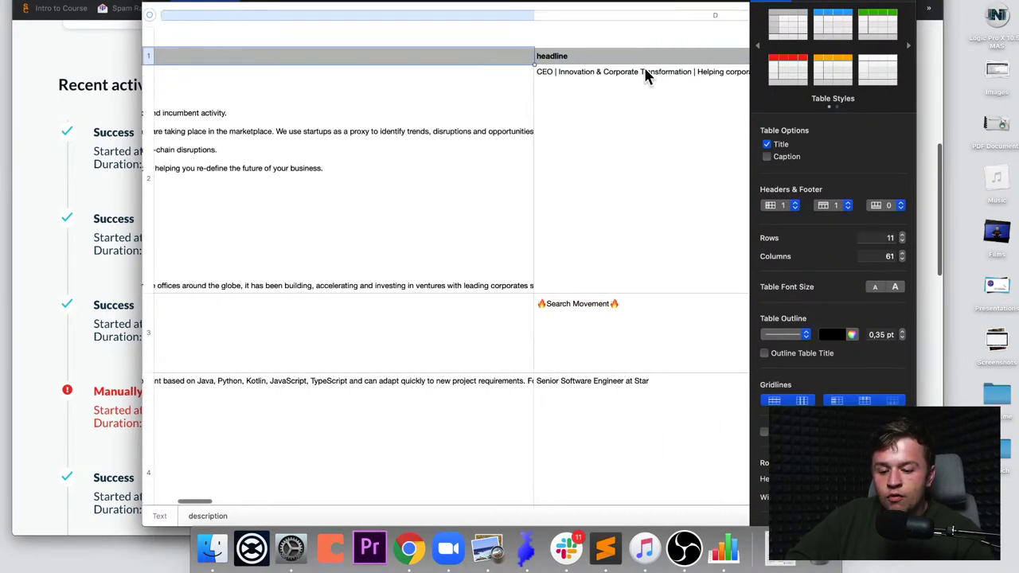
{"action": "scroll", "coordinate": [644, 67], "scroll_direction": "right", "scroll_amount": 8}
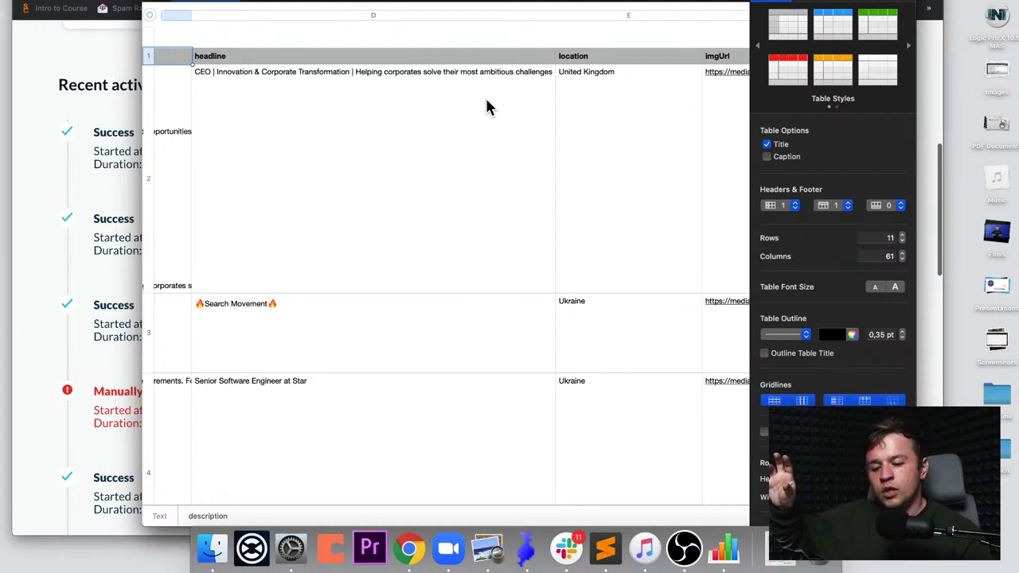
{"action": "scroll", "coordinate": [488, 106], "scroll_direction": "right", "scroll_amount": 3}
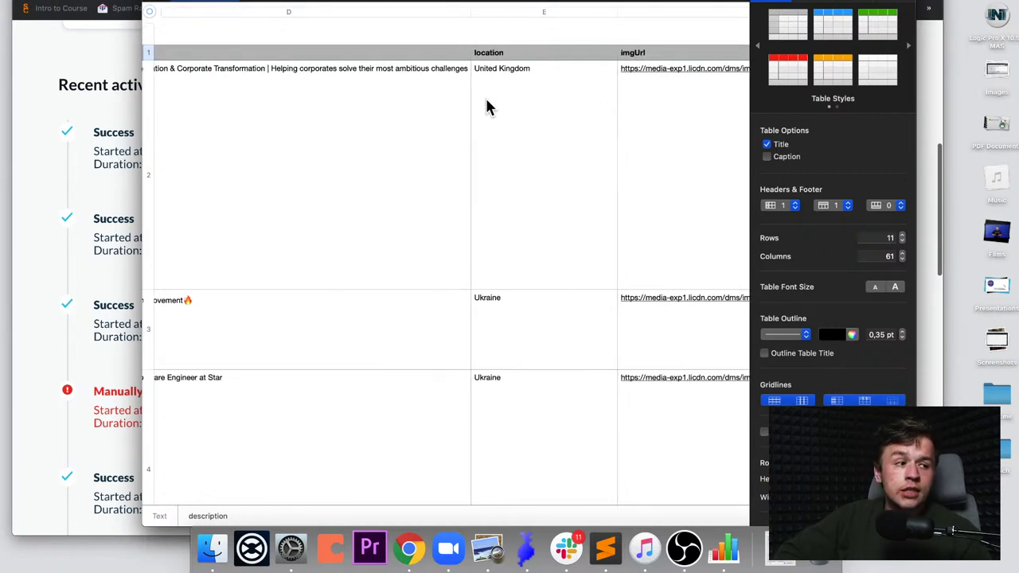
{"action": "scroll", "coordinate": [494, 63], "scroll_direction": "right", "scroll_amount": 4}
{"action": "left_click", "coordinate": [478, 16]}
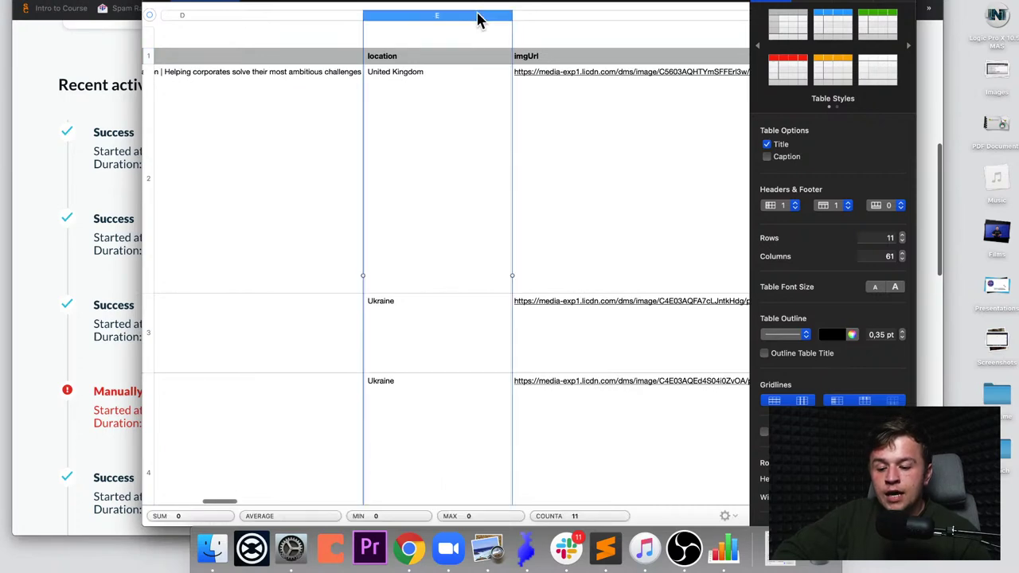
{"action": "scroll", "coordinate": [477, 18], "scroll_direction": "right", "scroll_amount": 4}
{"action": "left_click", "coordinate": [529, 70]}
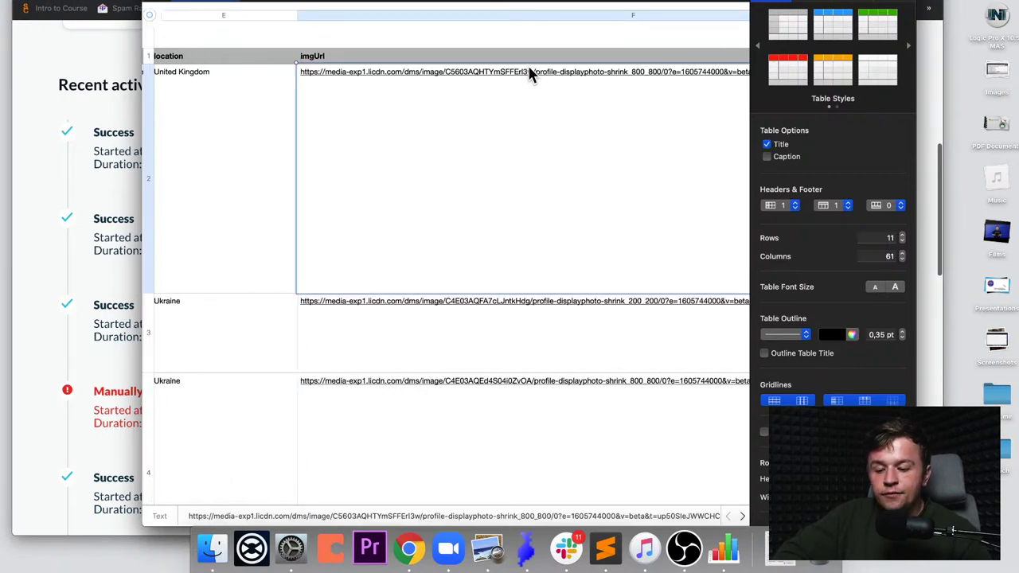
{"action": "scroll", "coordinate": [634, 84], "scroll_direction": "right", "scroll_amount": 8}
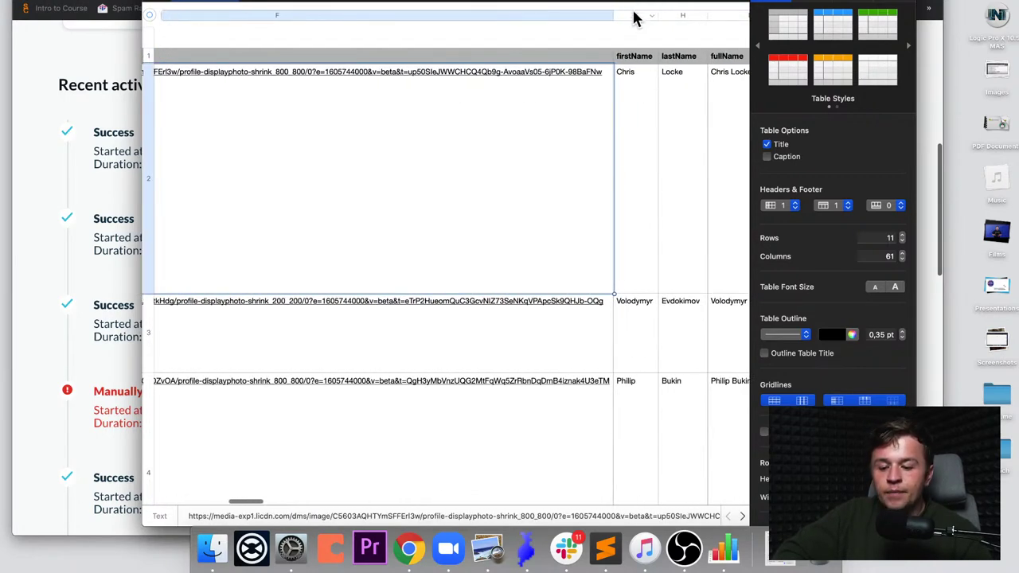
{"action": "left_click", "coordinate": [636, 16]}
{"action": "left_click", "coordinate": [675, 16]}
{"action": "scroll", "coordinate": [682, 22], "scroll_direction": "right", "scroll_amount": 8}
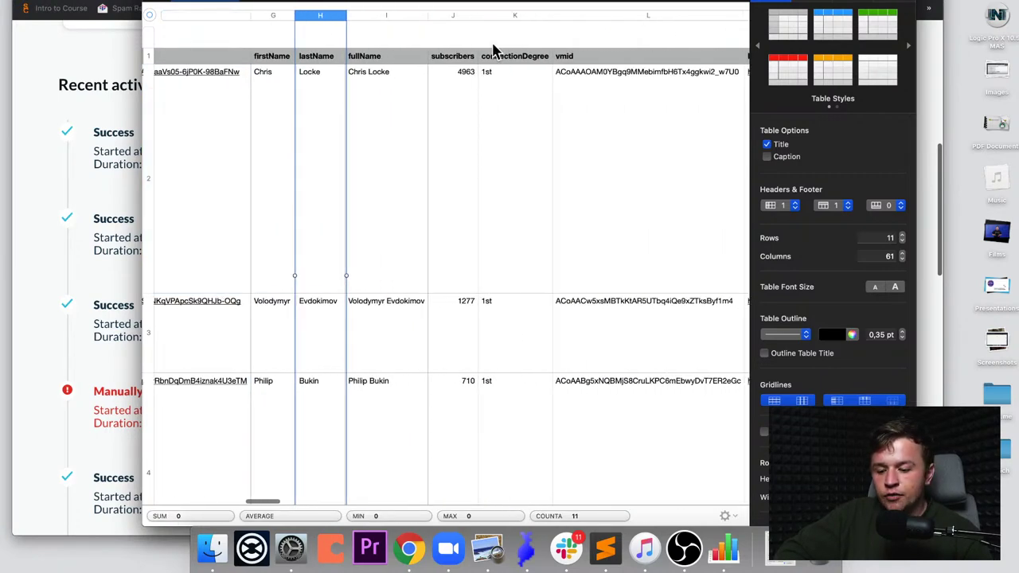
{"action": "left_click", "coordinate": [471, 36]}
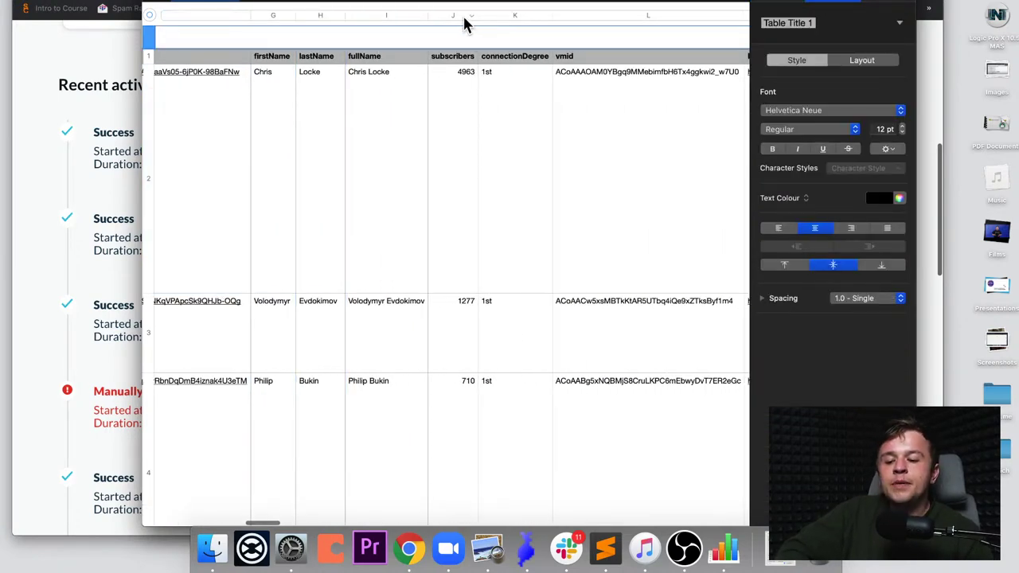
{"action": "left_click", "coordinate": [466, 18]}
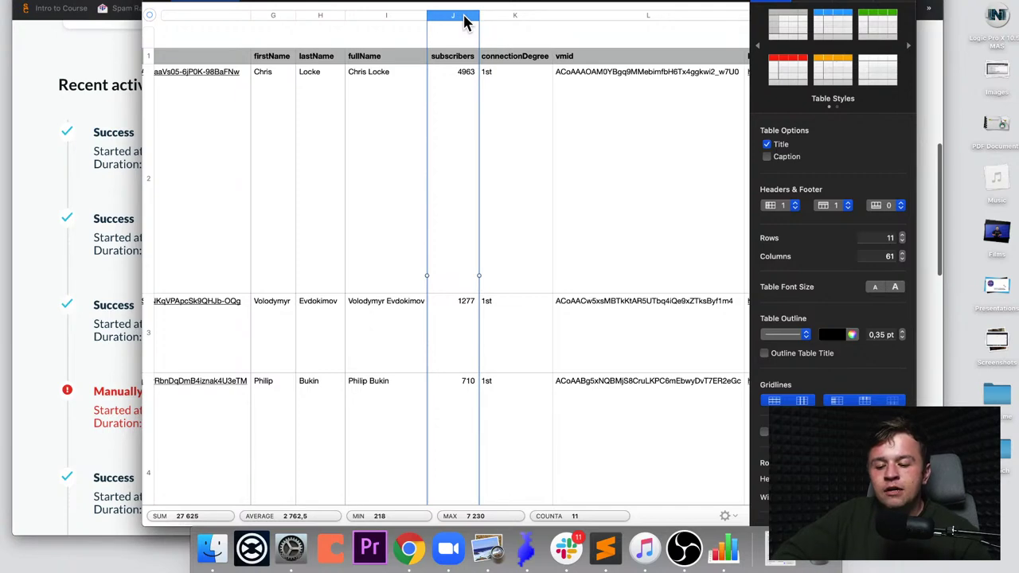
{"action": "scroll", "coordinate": [582, 50], "scroll_direction": "right", "scroll_amount": 5}
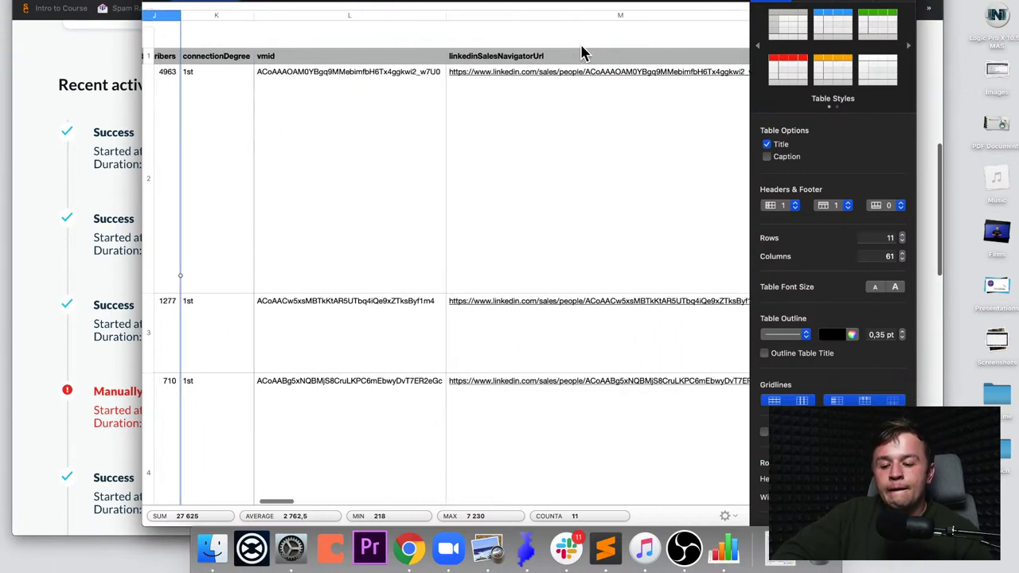
{"action": "scroll", "coordinate": [581, 52], "scroll_direction": "right", "scroll_amount": 8}
{"action": "scroll", "coordinate": [579, 71], "scroll_direction": "left", "scroll_amount": 3}
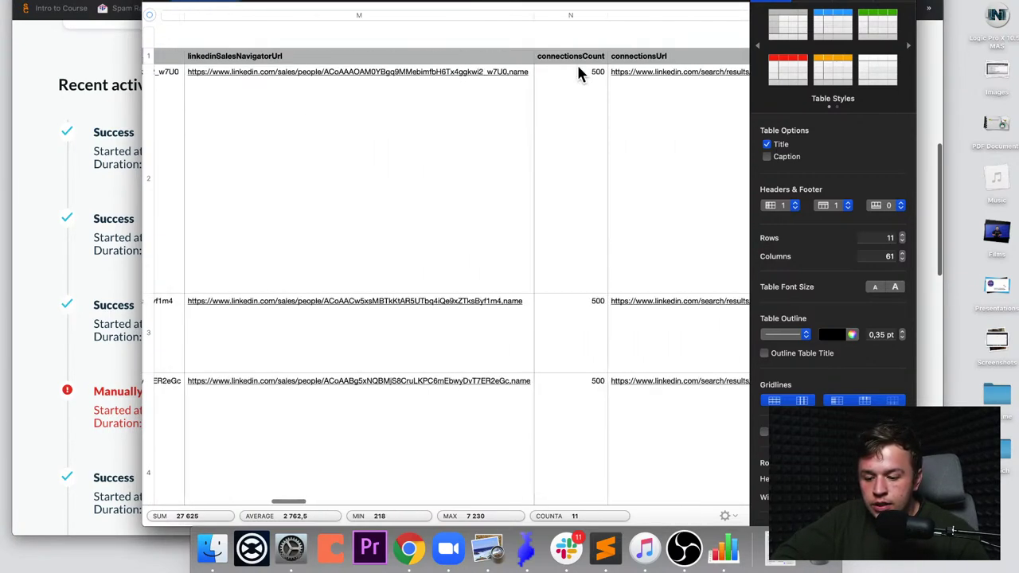
{"action": "scroll", "coordinate": [578, 70], "scroll_direction": "right", "scroll_amount": 10}
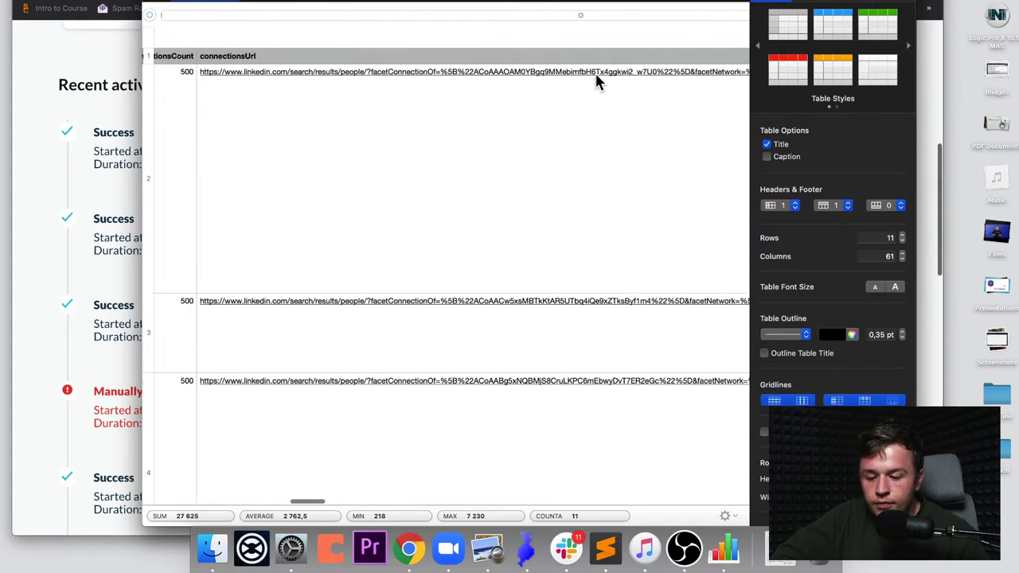
{"action": "scroll", "coordinate": [599, 112], "scroll_direction": "right", "scroll_amount": 10}
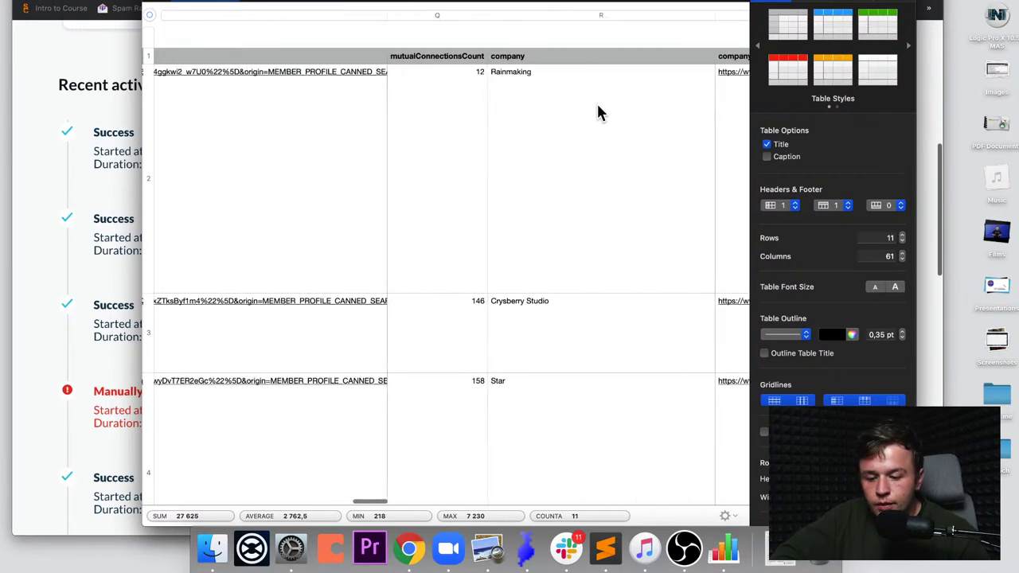
{"action": "left_click", "coordinate": [494, 16]}
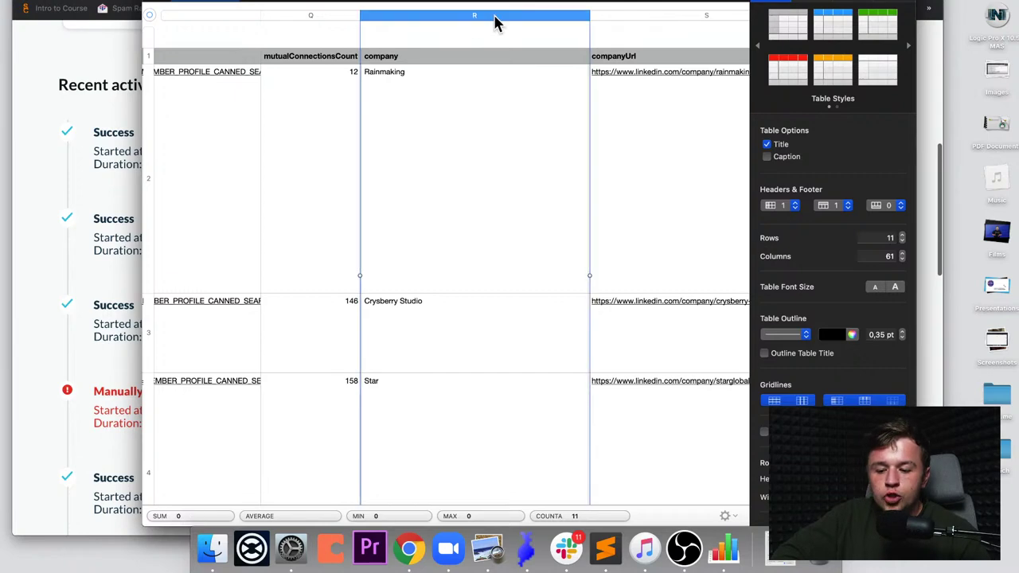
{"action": "scroll", "coordinate": [494, 21], "scroll_direction": "right", "scroll_amount": 4}
{"action": "scroll", "coordinate": [563, 63], "scroll_direction": "right", "scroll_amount": 5}
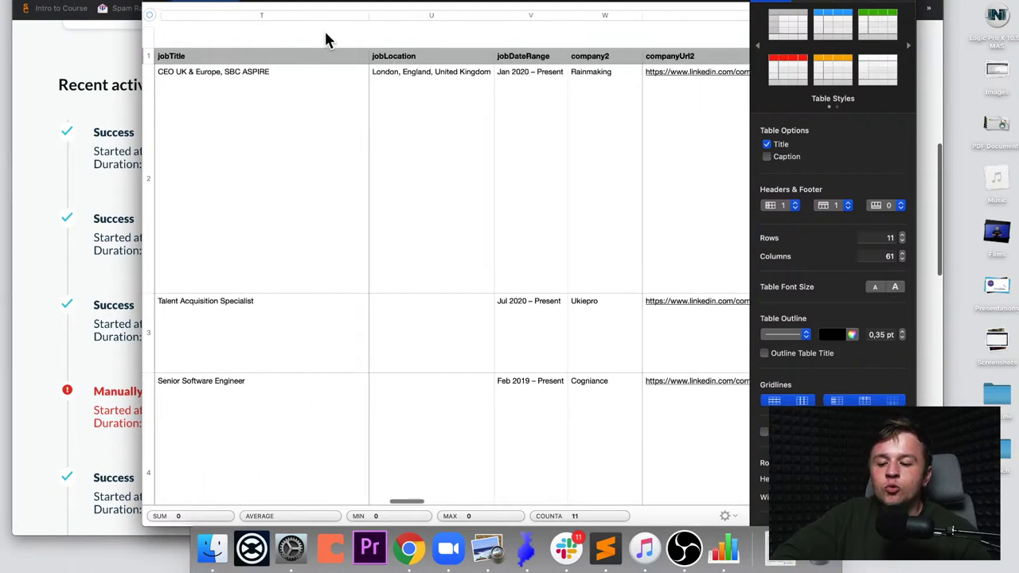
{"action": "left_click", "coordinate": [482, 36]}
{"action": "scroll", "coordinate": [478, 48], "scroll_direction": "right", "scroll_amount": 3}
{"action": "left_click", "coordinate": [424, 111]}
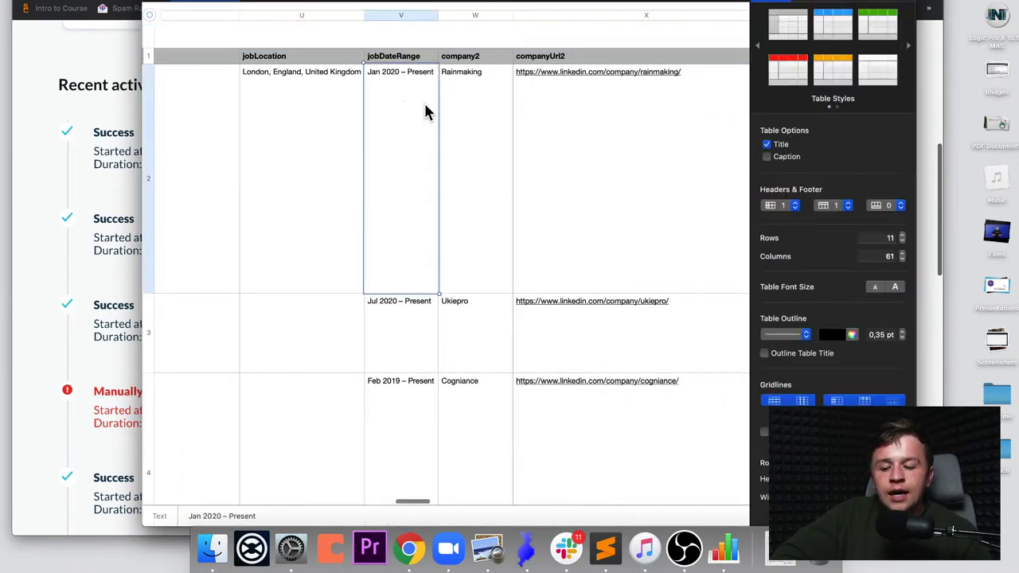
{"action": "scroll", "coordinate": [424, 111], "scroll_direction": "right", "scroll_amount": 4}
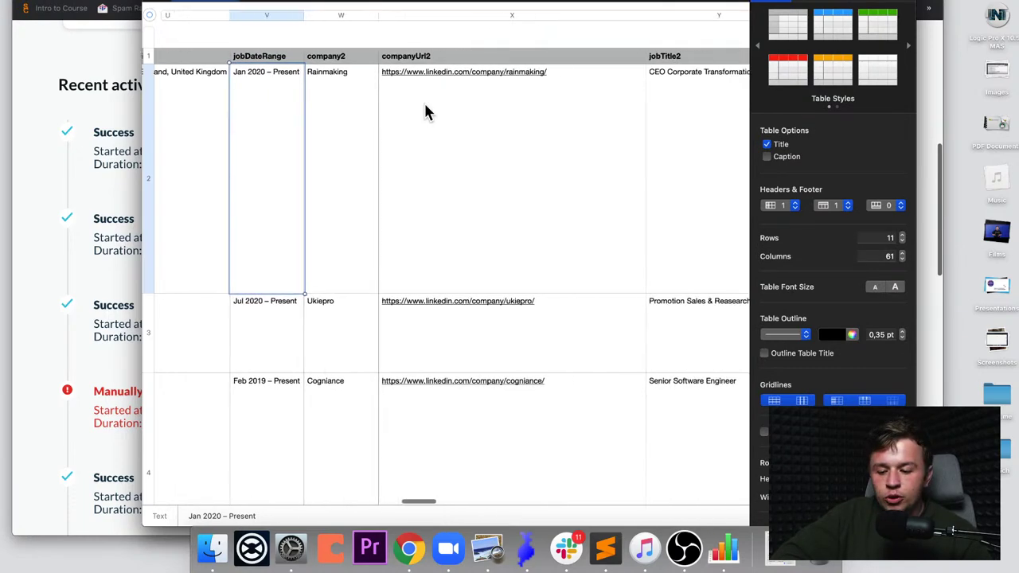
{"action": "scroll", "coordinate": [425, 110], "scroll_direction": "right", "scroll_amount": 8}
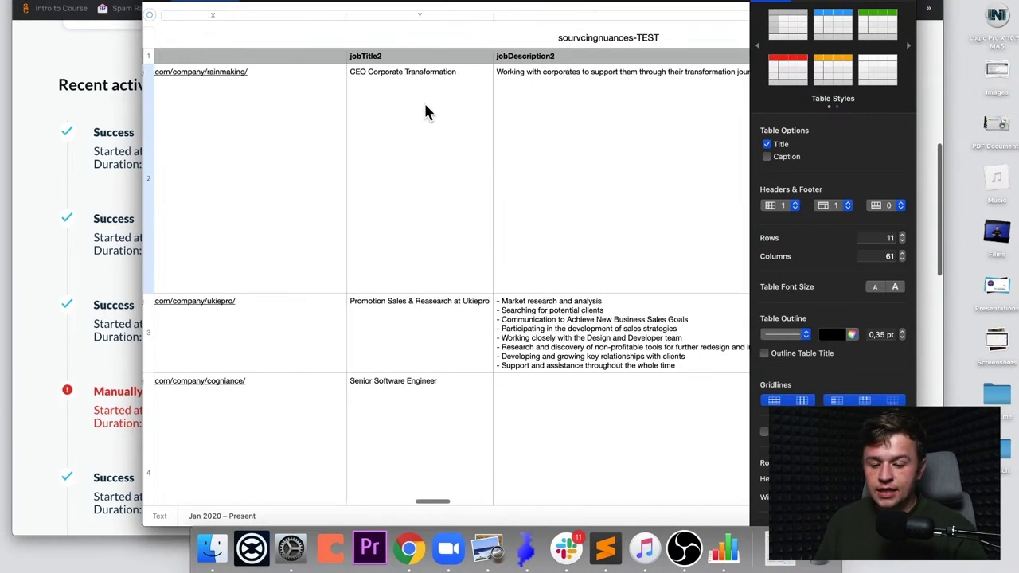
{"action": "scroll", "coordinate": [538, 125], "scroll_direction": "right", "scroll_amount": 3}
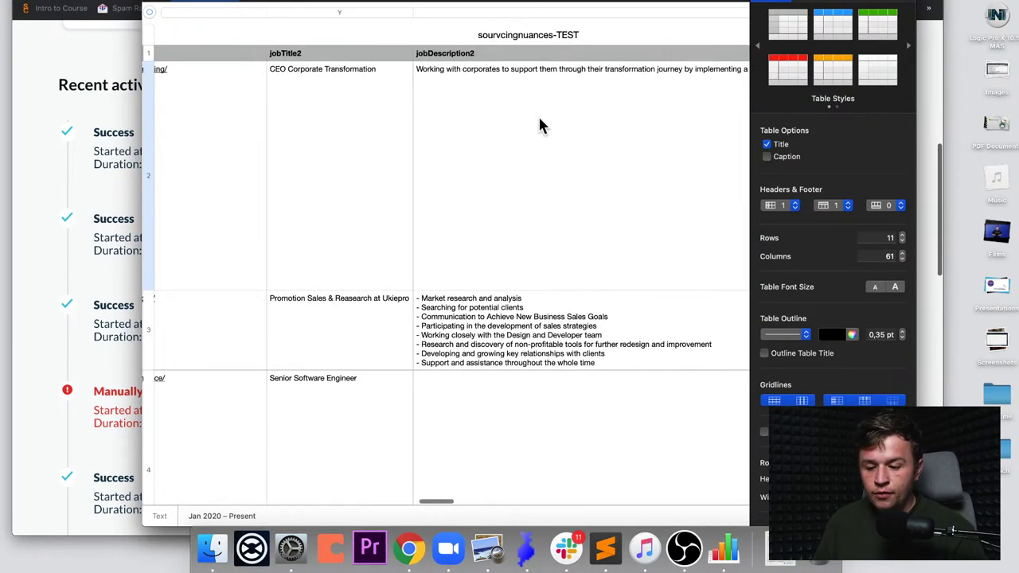
{"action": "left_click", "coordinate": [591, 54]}
{"action": "scroll", "coordinate": [591, 56], "scroll_direction": "right", "scroll_amount": 20}
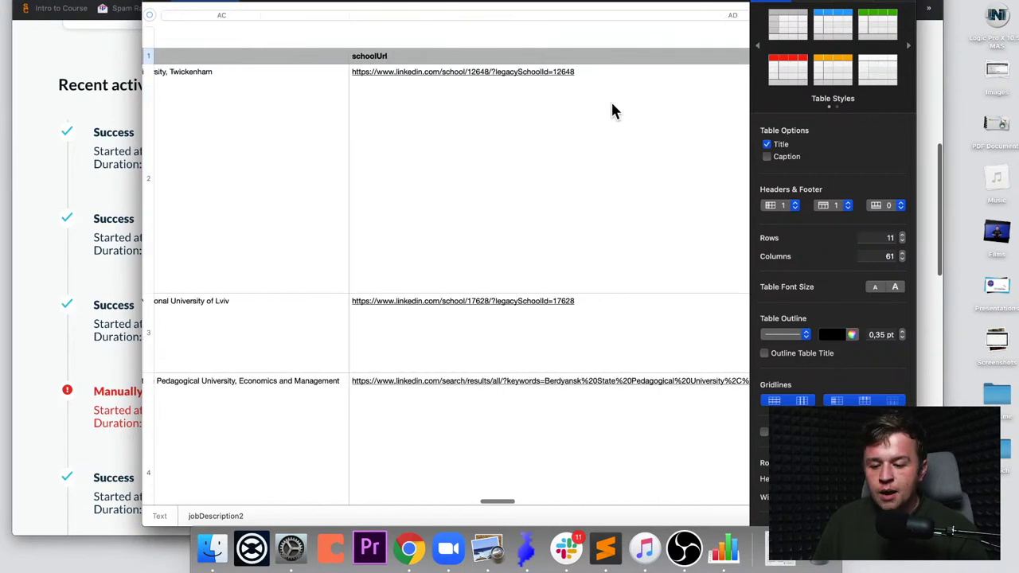
{"action": "left_click", "coordinate": [612, 108]}
{"action": "scroll", "coordinate": [409, 109], "scroll_direction": "left", "scroll_amount": 12}
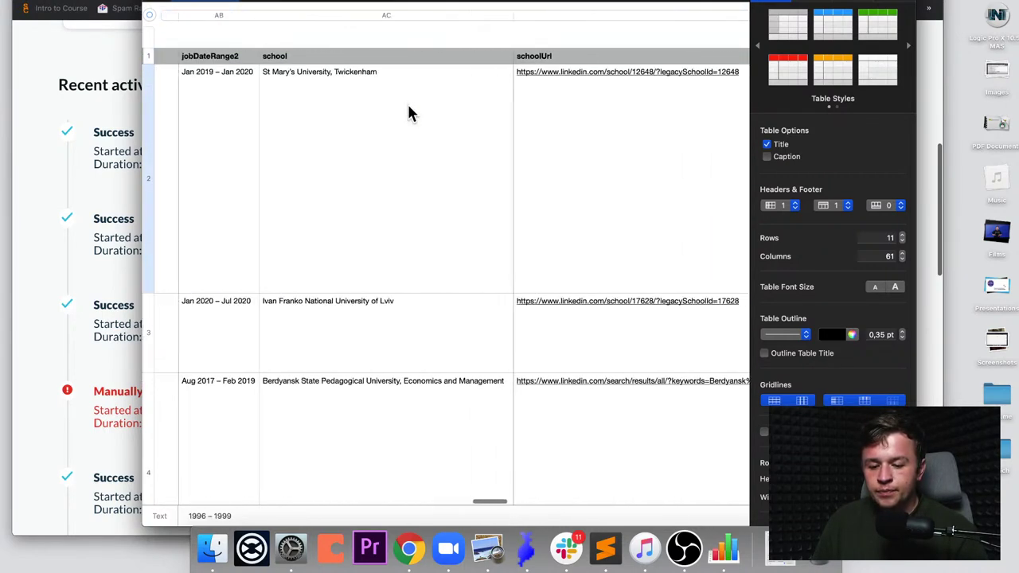
{"action": "scroll", "coordinate": [448, 114], "scroll_direction": "left", "scroll_amount": 3}
{"action": "scroll", "coordinate": [448, 114], "scroll_direction": "right", "scroll_amount": 20}
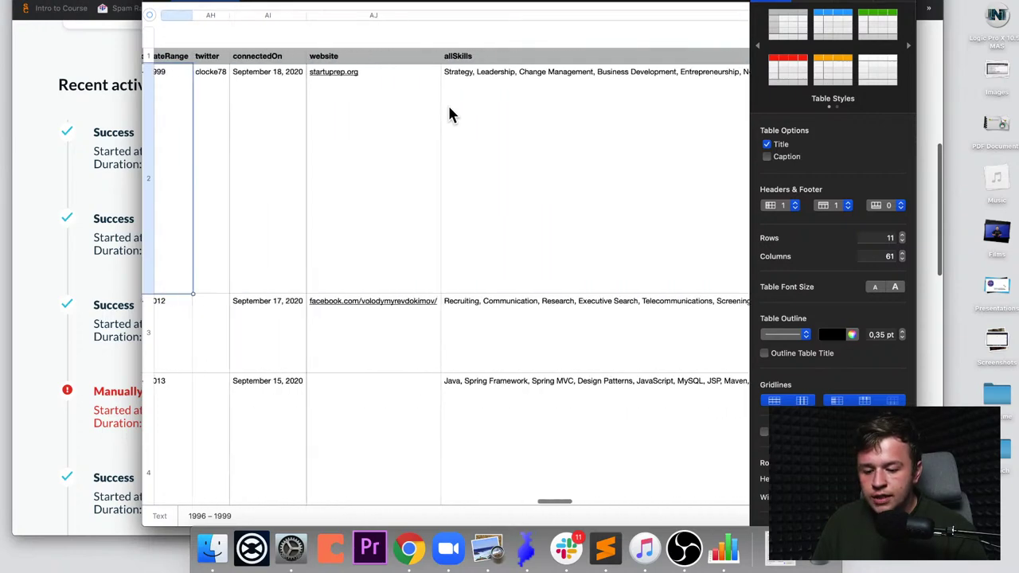
{"action": "left_click", "coordinate": [450, 115]}
{"action": "scroll", "coordinate": [573, 291], "scroll_direction": "left", "scroll_amount": 5}
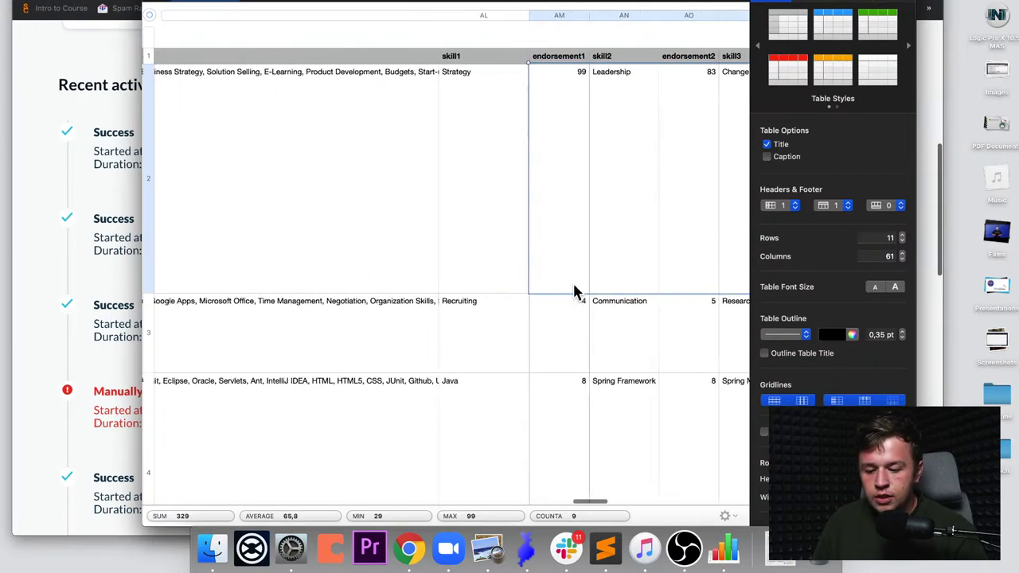
{"action": "left_click", "coordinate": [412, 150]}
{"action": "scroll", "coordinate": [412, 150], "scroll_direction": "left", "scroll_amount": 5}
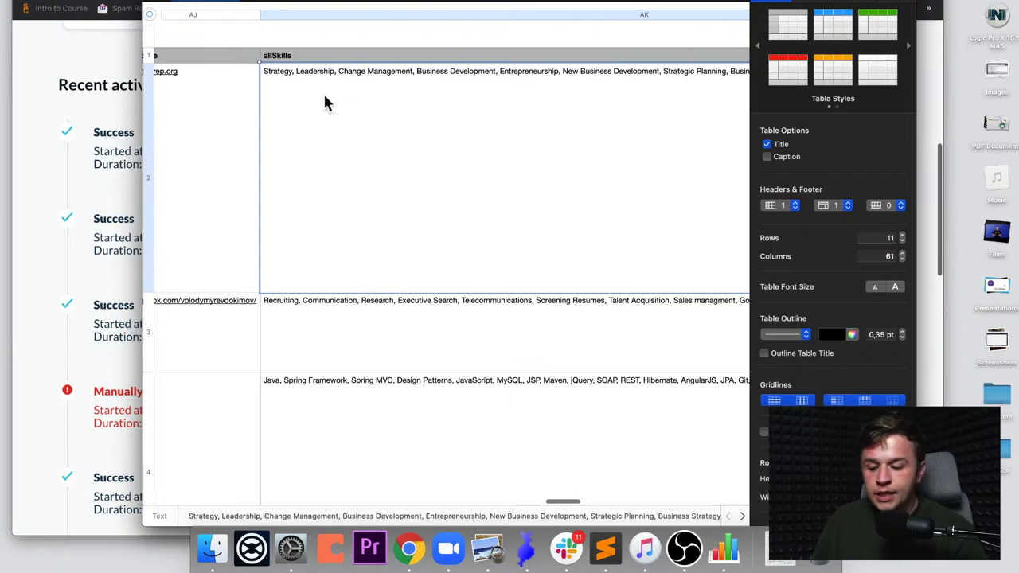
{"action": "scroll", "coordinate": [350, 94], "scroll_direction": "right", "scroll_amount": 20}
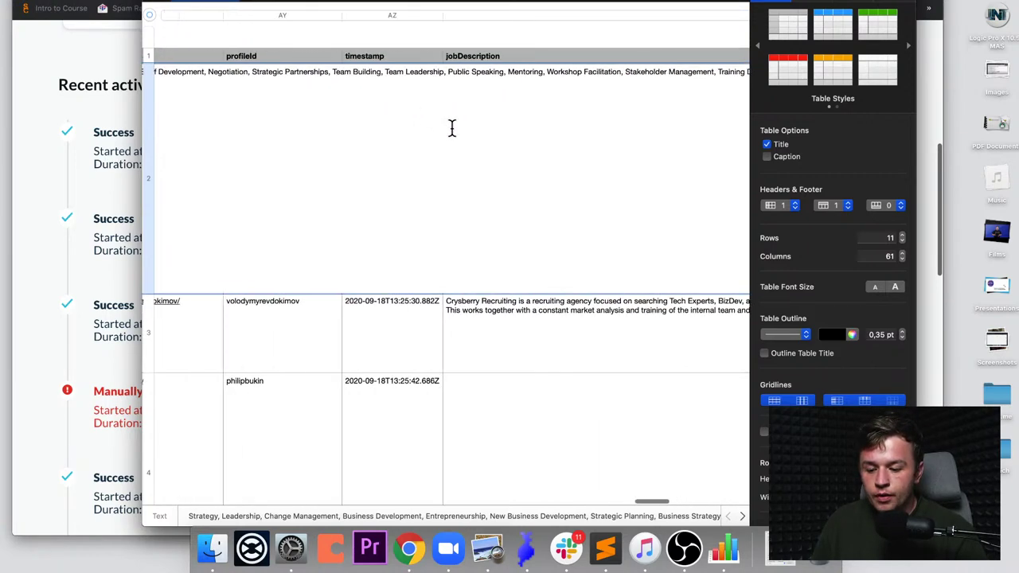
{"action": "key", "text": "super+shift+comma"}
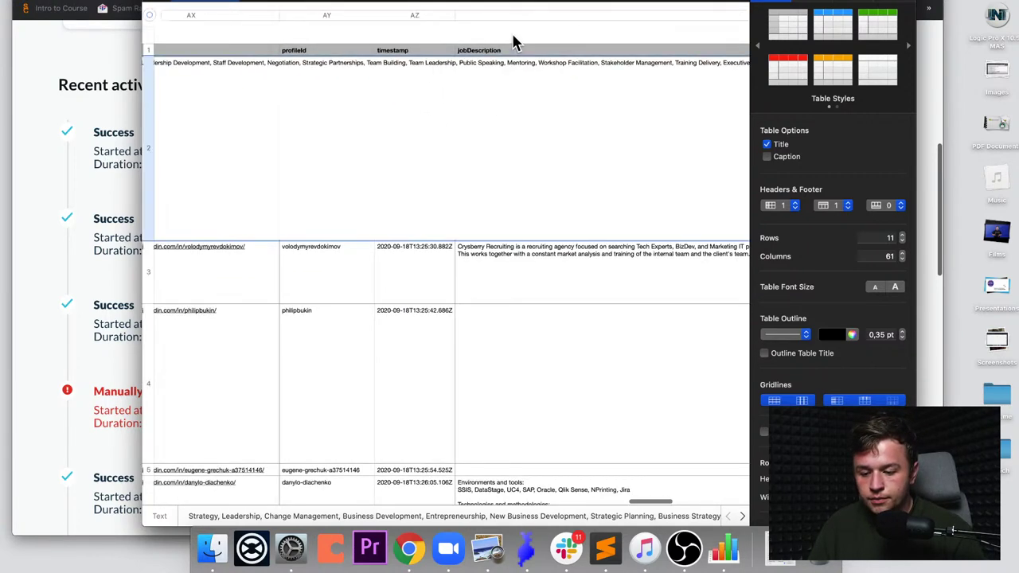
{"action": "left_click", "coordinate": [514, 36]}
{"action": "scroll", "coordinate": [521, 80], "scroll_direction": "left", "scroll_amount": 20}
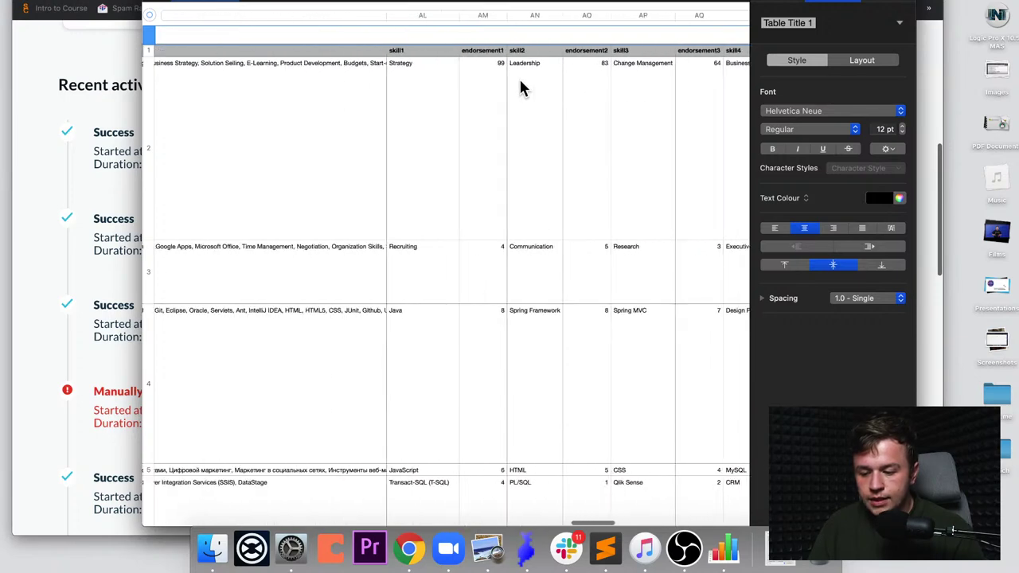
{"action": "scroll", "coordinate": [519, 85], "scroll_direction": "left", "scroll_amount": 10}
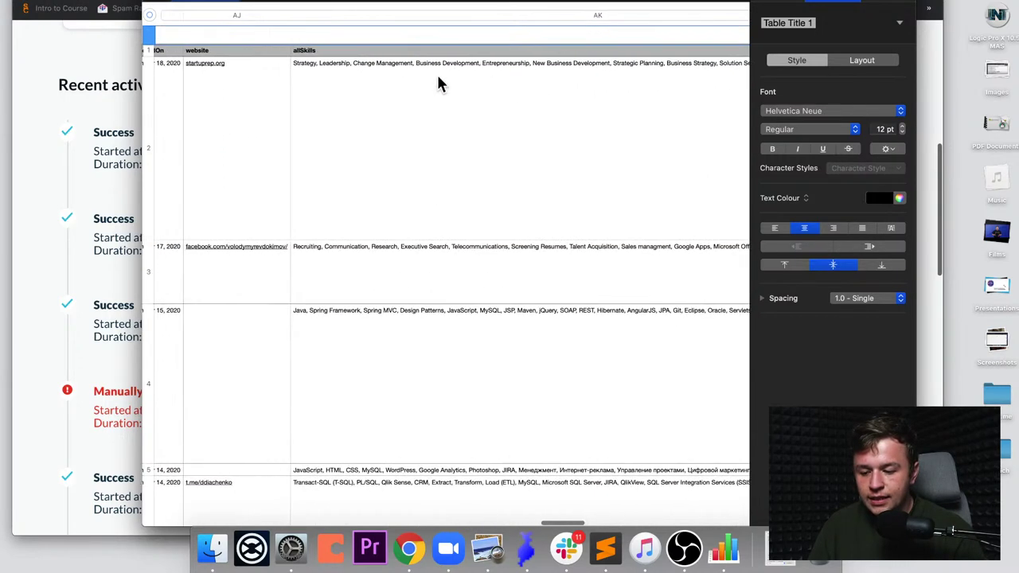
{"action": "scroll", "coordinate": [390, 63], "scroll_direction": "up", "scroll_amount": 5}
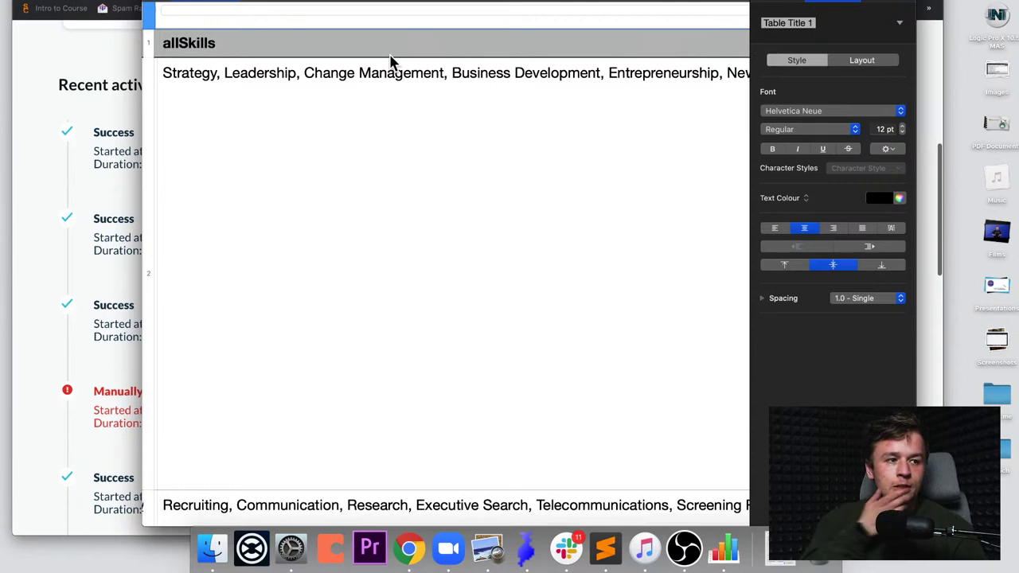
{"action": "scroll", "coordinate": [413, 159], "scroll_direction": "down", "scroll_amount": 3}
{"action": "scroll", "coordinate": [422, 197], "scroll_direction": "down", "scroll_amount": 2}
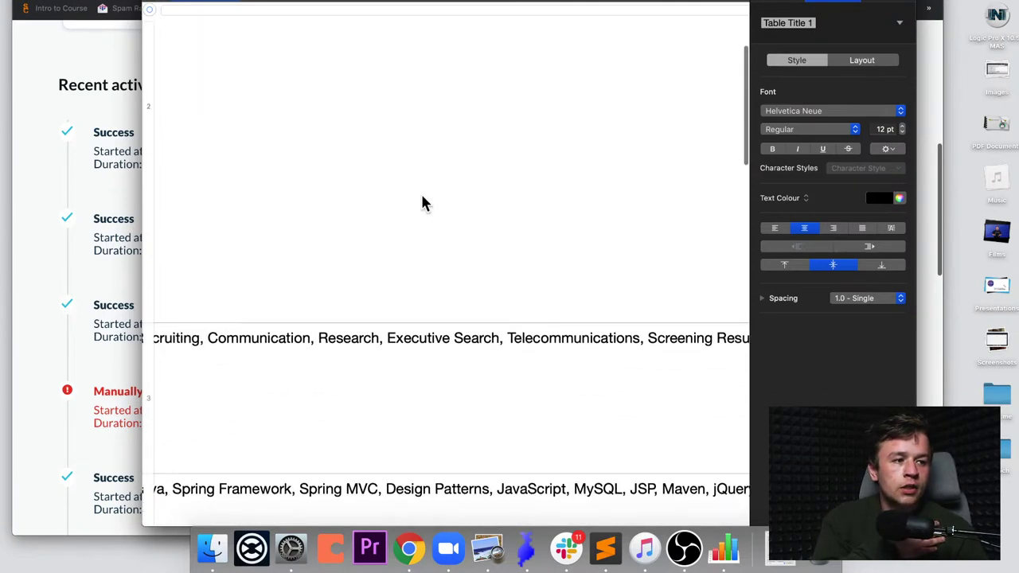
{"action": "scroll", "coordinate": [422, 197], "scroll_direction": "down", "scroll_amount": 1}
{"action": "scroll", "coordinate": [422, 202], "scroll_direction": "down", "scroll_amount": 2}
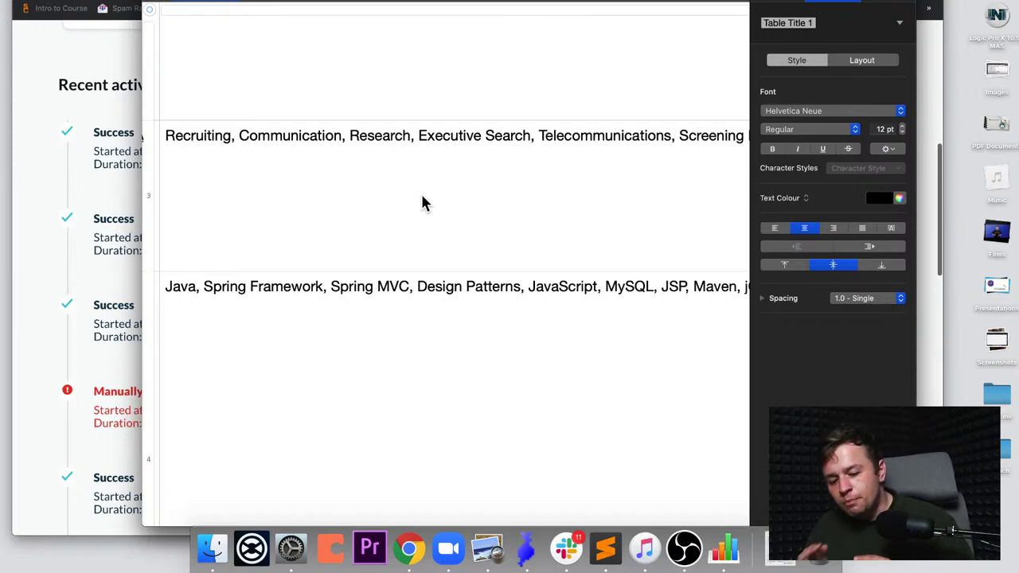
{"action": "scroll", "coordinate": [422, 203], "scroll_direction": "left", "scroll_amount": 2}
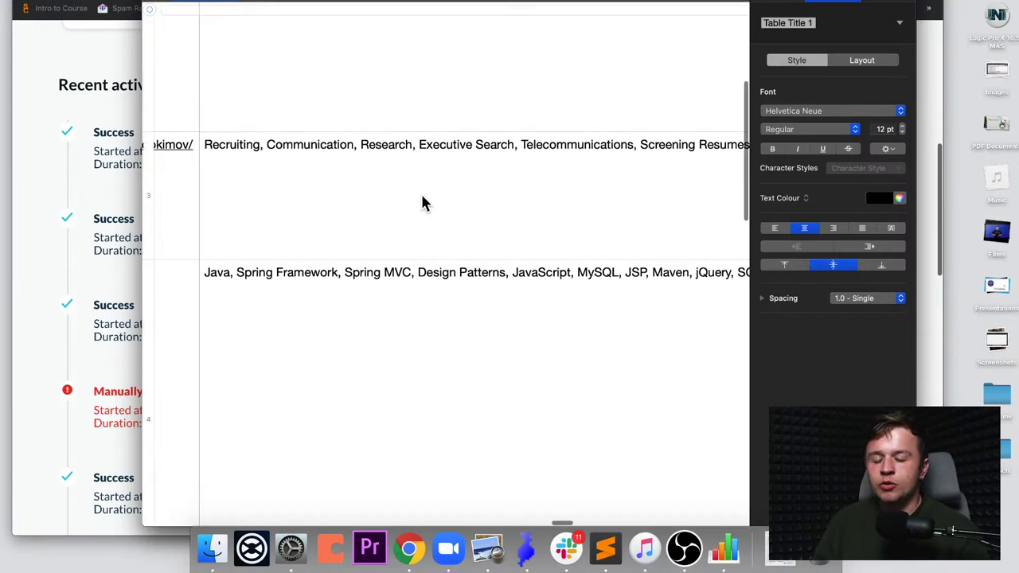
{"action": "scroll", "coordinate": [422, 203], "scroll_direction": "up", "scroll_amount": 3}
{"action": "scroll", "coordinate": [422, 203], "scroll_direction": "up", "scroll_amount": 2}
{"action": "scroll", "coordinate": [421, 203], "scroll_direction": "left", "scroll_amount": 3}
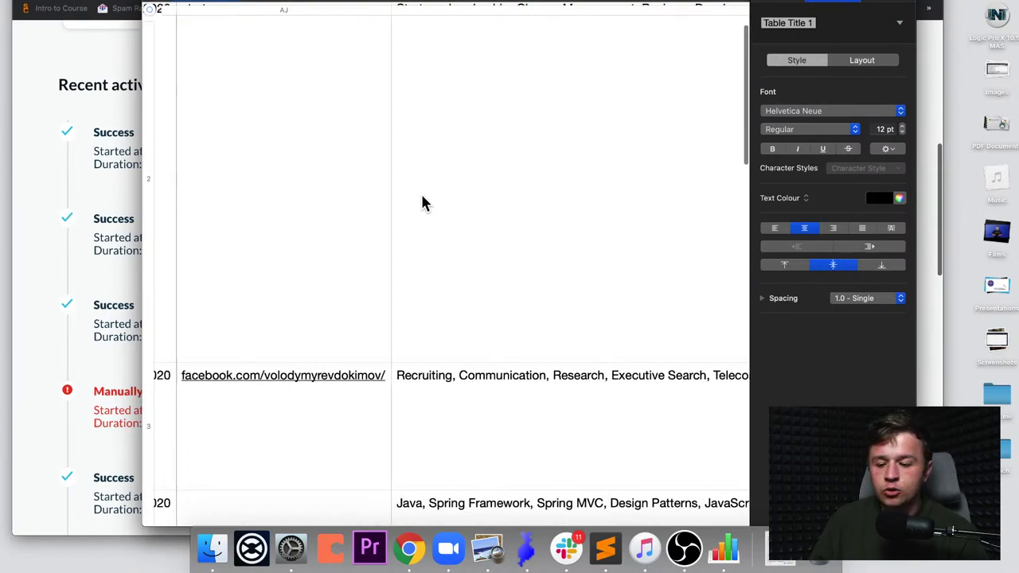
{"action": "scroll", "coordinate": [421, 203], "scroll_direction": "left", "scroll_amount": 6}
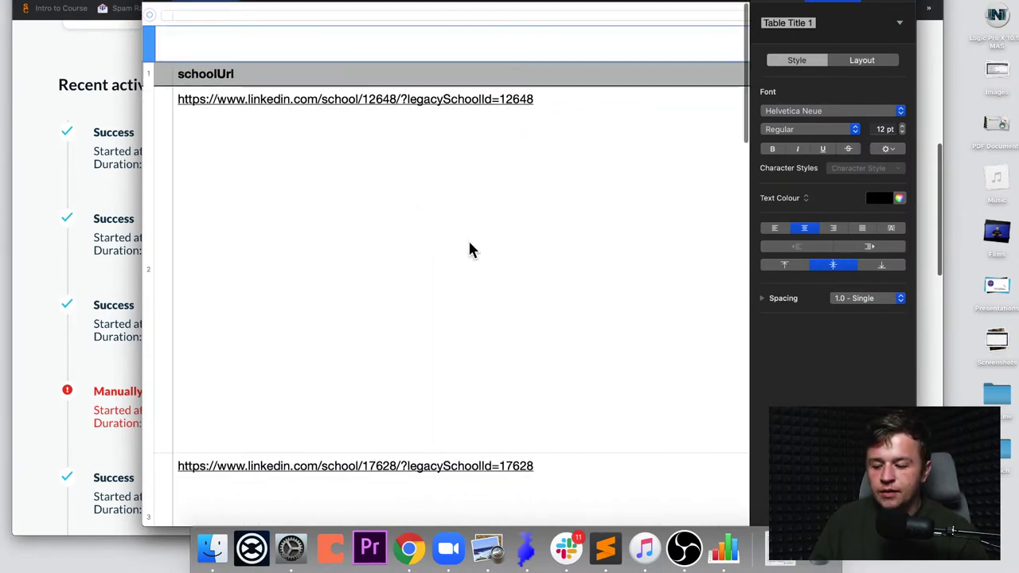
{"action": "scroll", "coordinate": [343, 201], "scroll_direction": "left", "scroll_amount": 5}
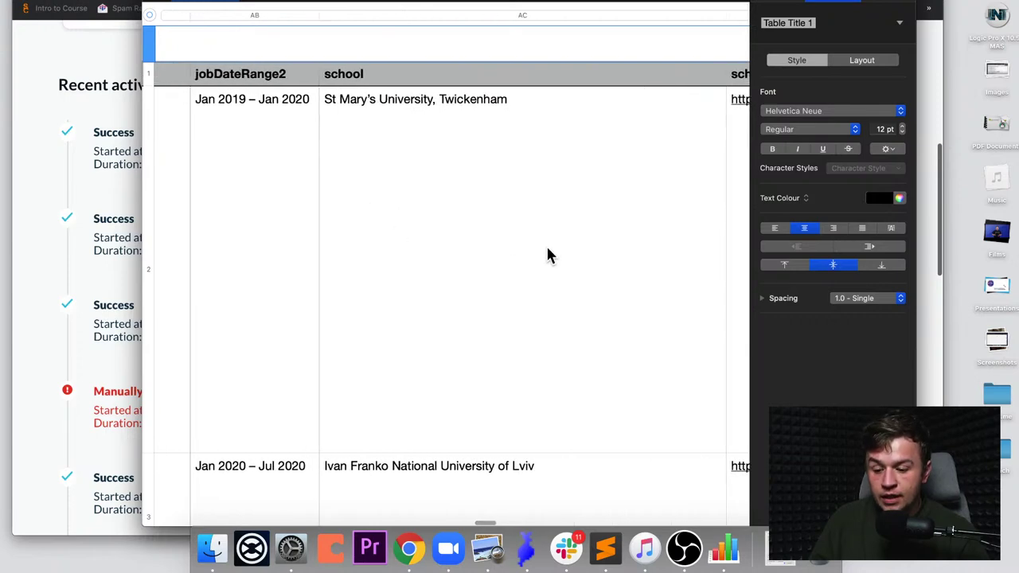
{"action": "left_click", "coordinate": [92, 60]}
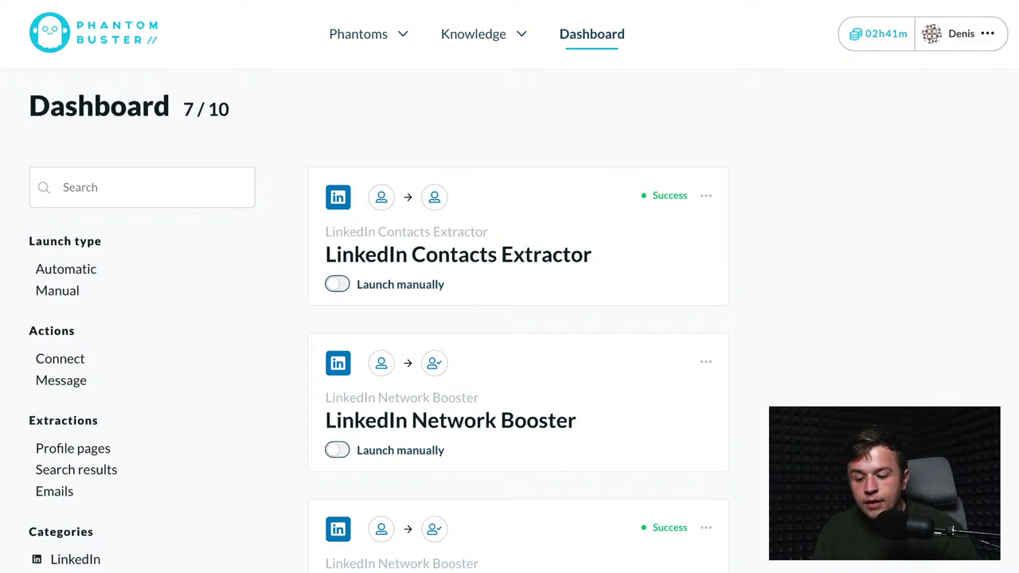
Step: Scroll the dashboard to review phantom cards like LinkedIn Profile Scraper and Sales Navigator Search Export
{"action": "scroll", "coordinate": [509, 318], "scroll_direction": "down", "scroll_amount": 3}
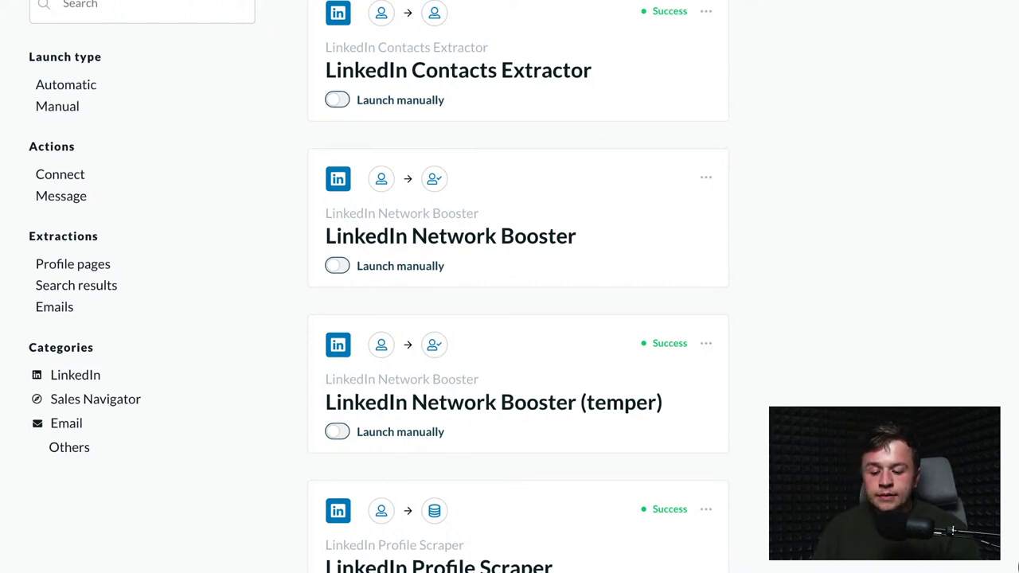
{"action": "scroll", "coordinate": [510, 318], "scroll_direction": "down", "scroll_amount": 5}
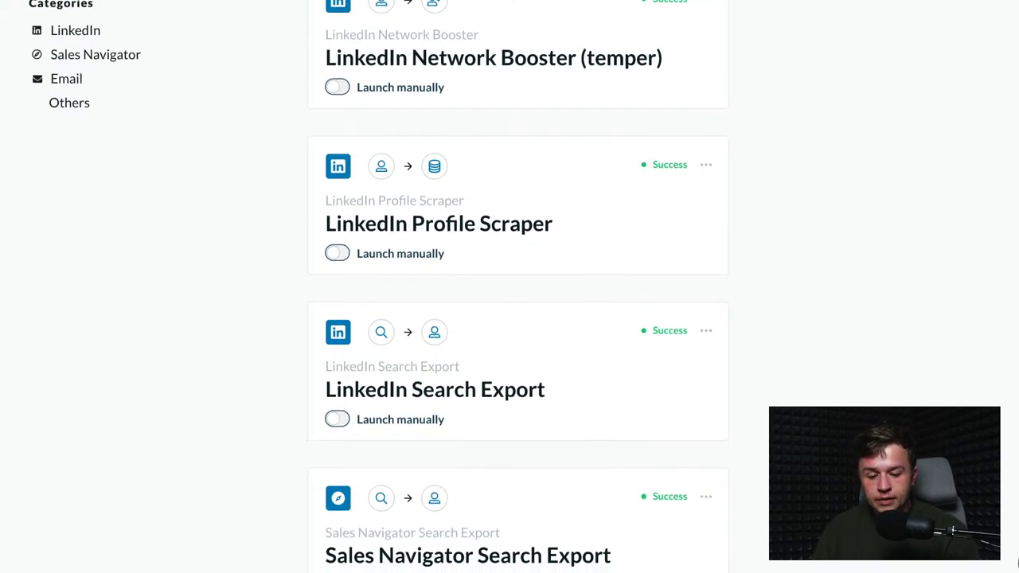
{"action": "scroll", "coordinate": [509, 319], "scroll_direction": "down", "scroll_amount": 3}
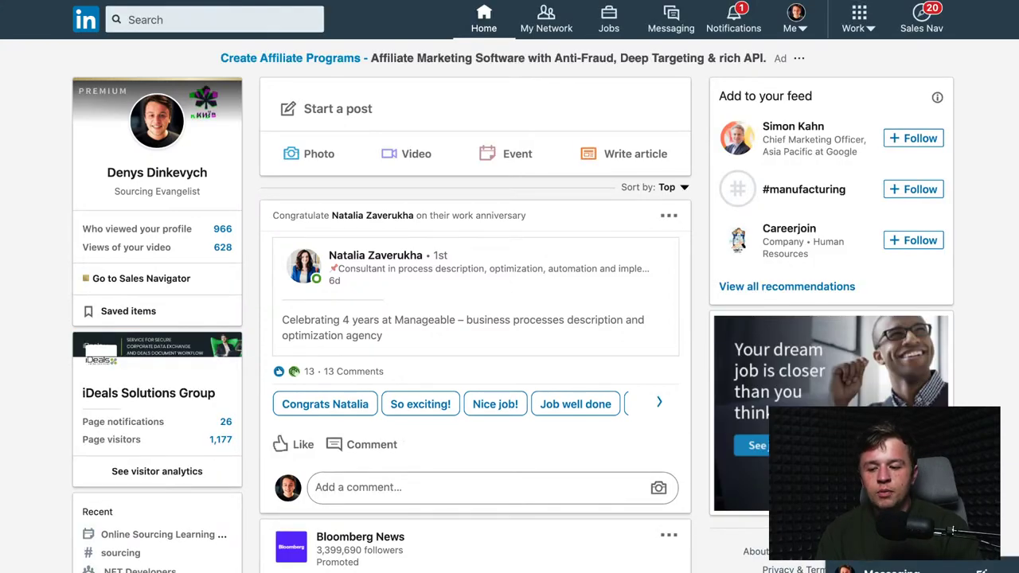
Step: Run a LinkedIn people search and open All Filters with a location ticked
{"action": "left_click", "coordinate": [199, 19]}
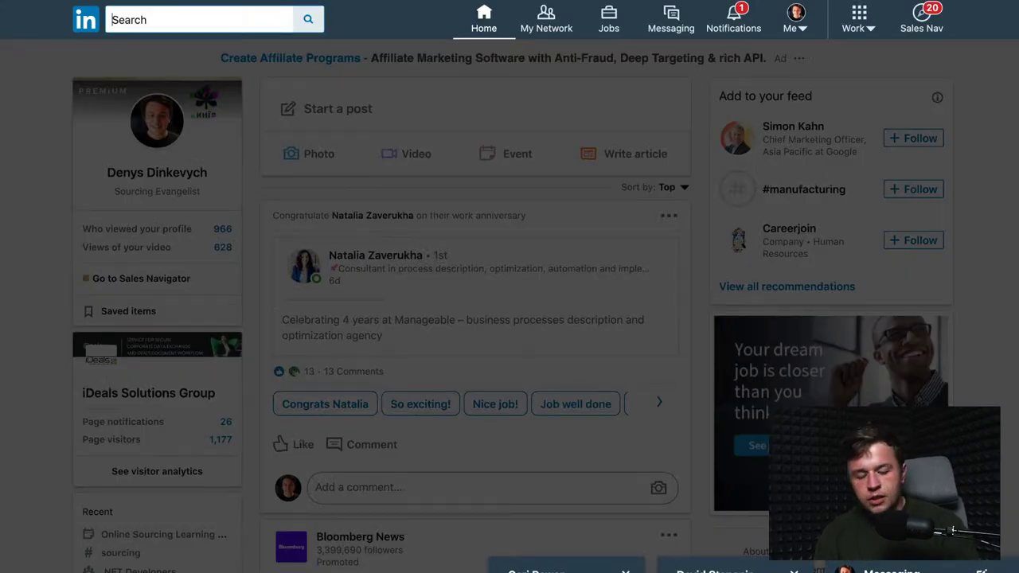
{"action": "key", "text": "Return"}
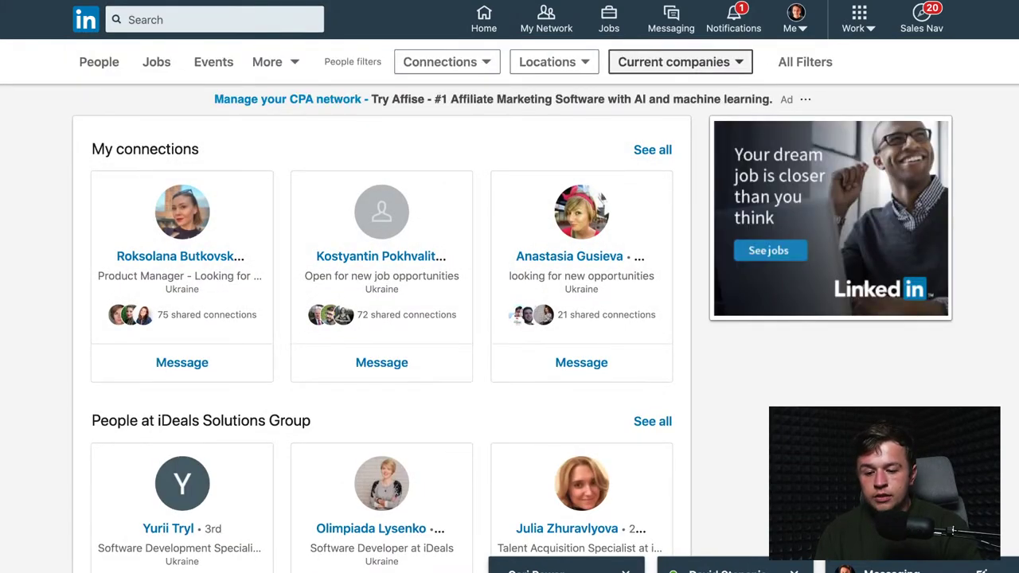
{"action": "left_click", "coordinate": [805, 61]}
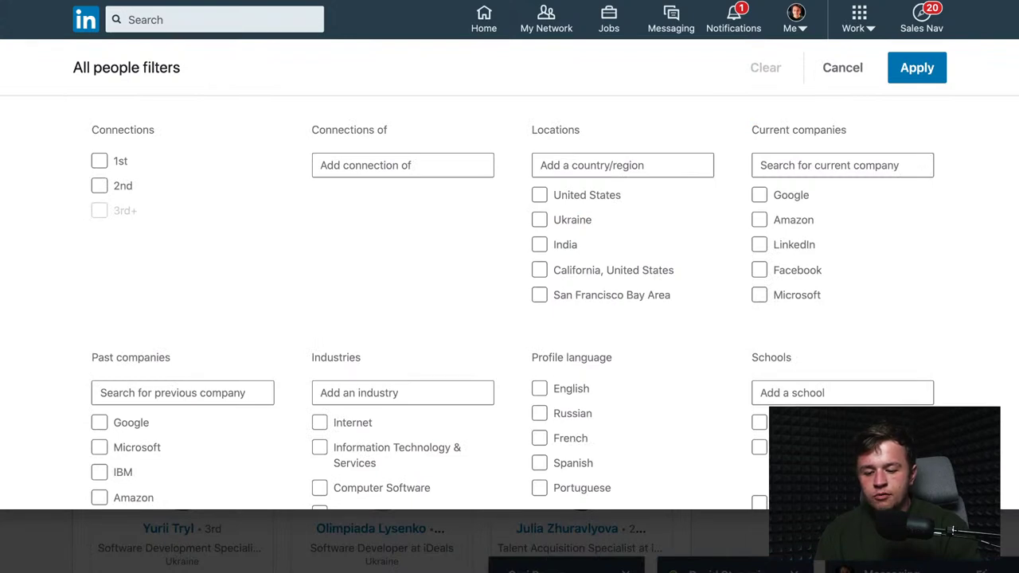
{"action": "left_click", "coordinate": [539, 220]}
{"action": "scroll", "coordinate": [539, 220], "scroll_direction": "down", "scroll_amount": 5}
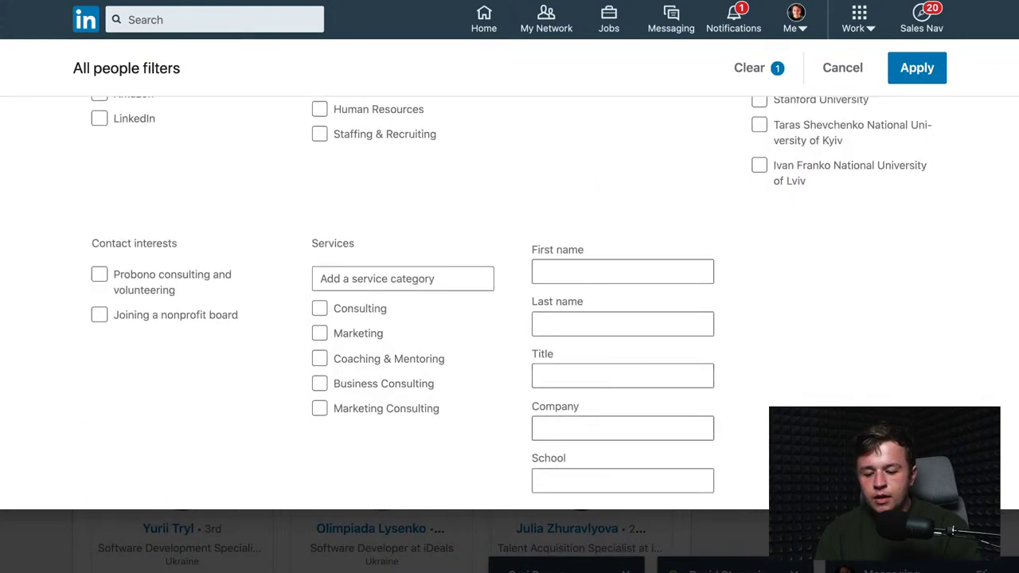
Step: Enter grammarly as the company and devops as the title, then apply the filters
{"action": "left_click", "coordinate": [622, 301]}
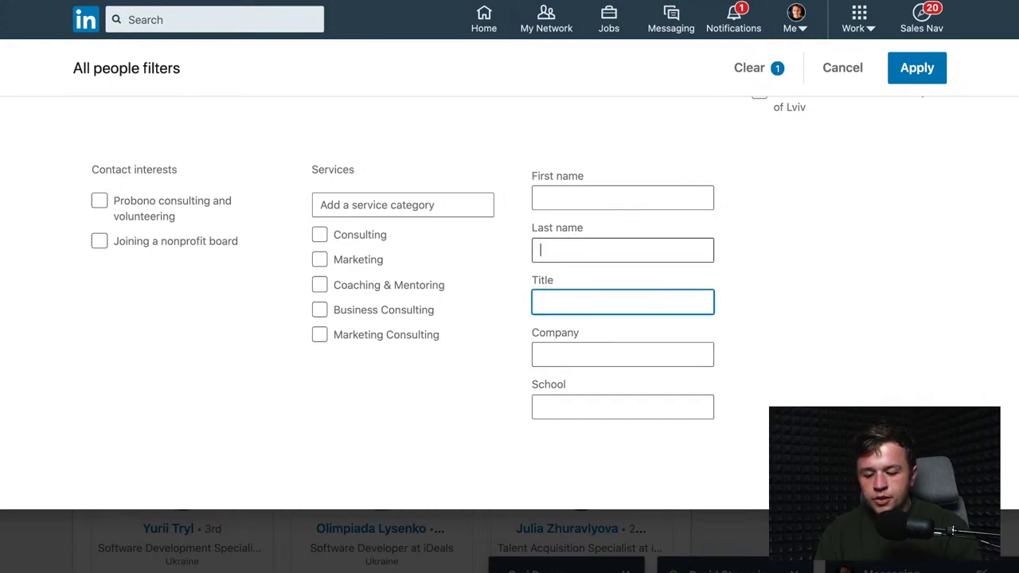
{"action": "left_click", "coordinate": [622, 250]}
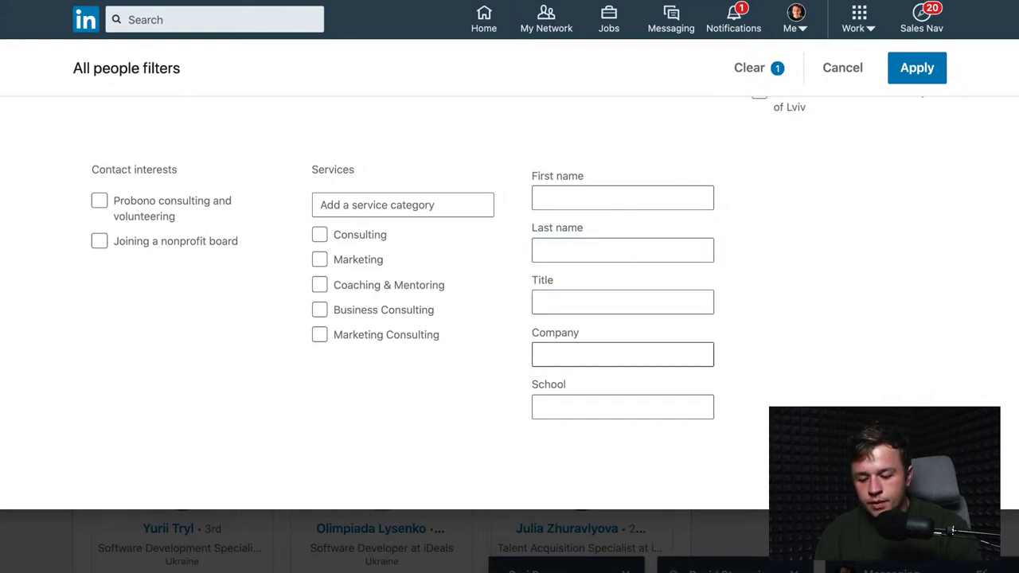
{"action": "left_click", "coordinate": [622, 354]}
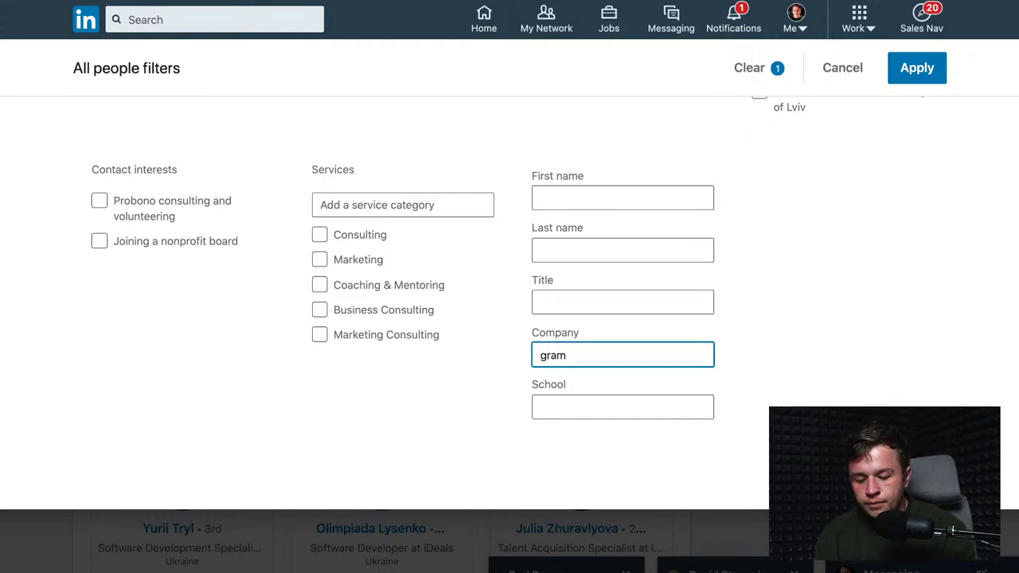
{"action": "type", "text": "grammarly"}
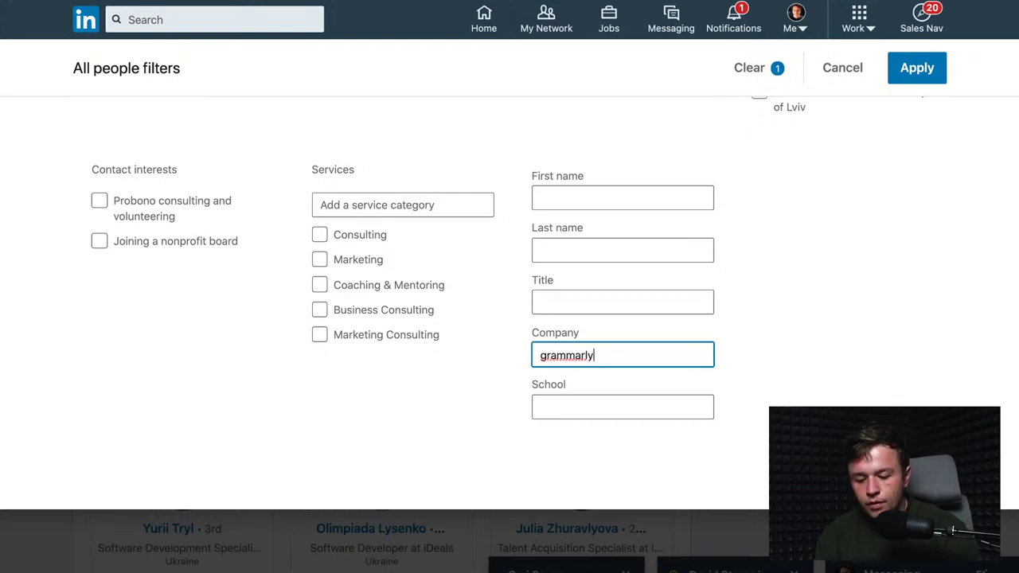
{"action": "left_click", "coordinate": [622, 302]}
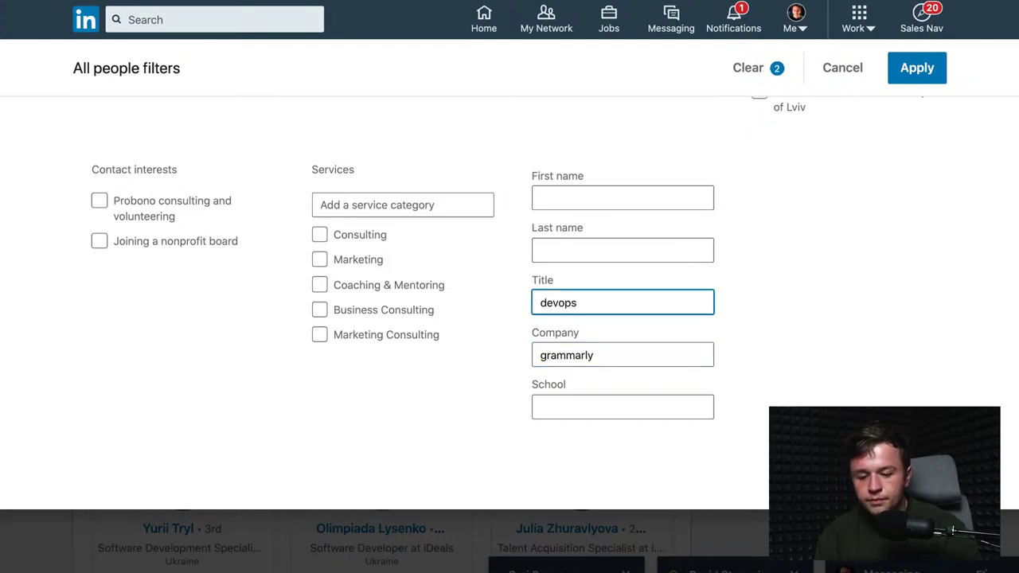
{"action": "left_click", "coordinate": [916, 67]}
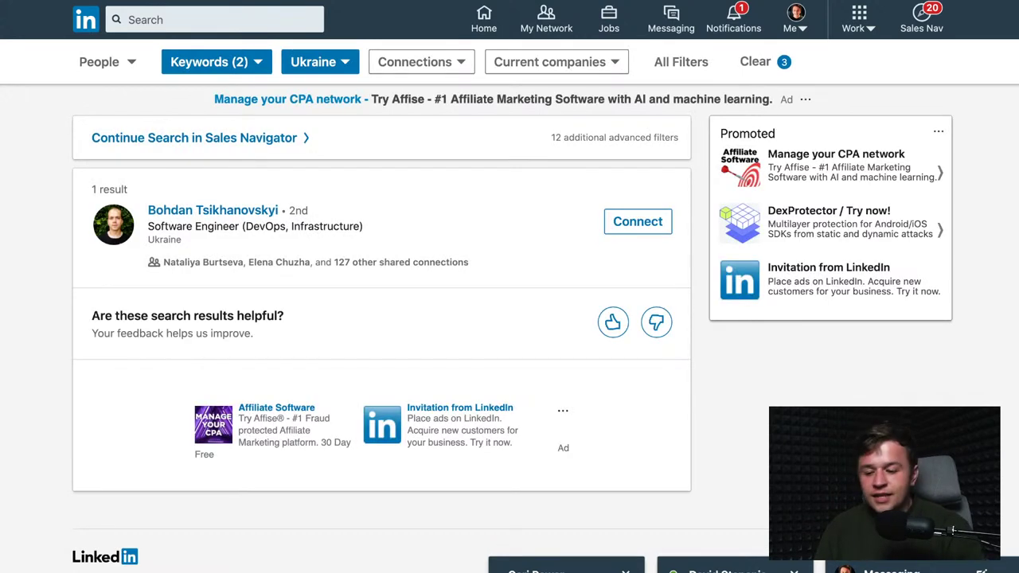
Step: Extend the title filter to 'devops OR systems' and apply it
{"action": "left_click", "coordinate": [214, 61]}
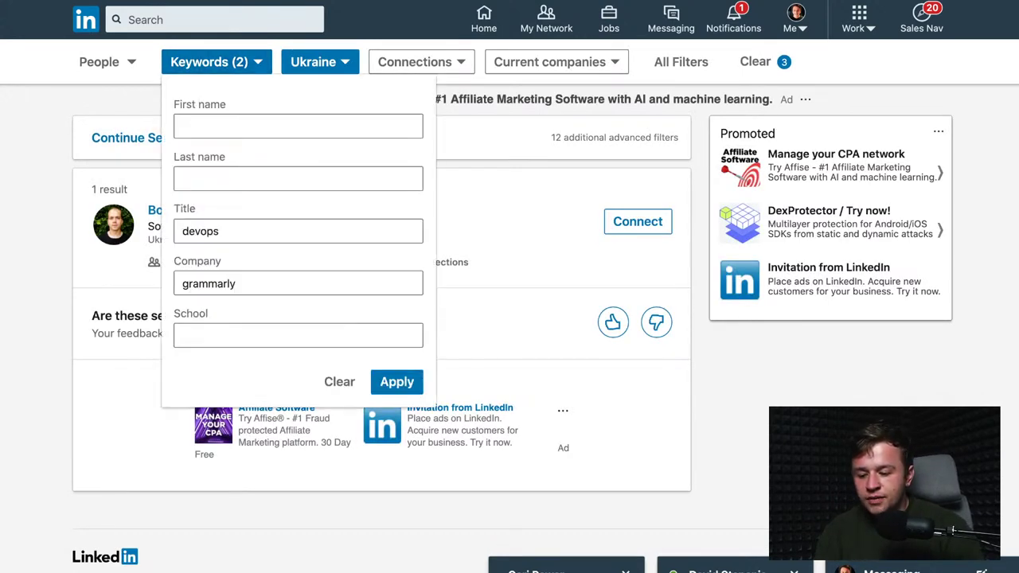
{"action": "key", "text": "shift+Tab"}
{"action": "key", "text": "Right"}
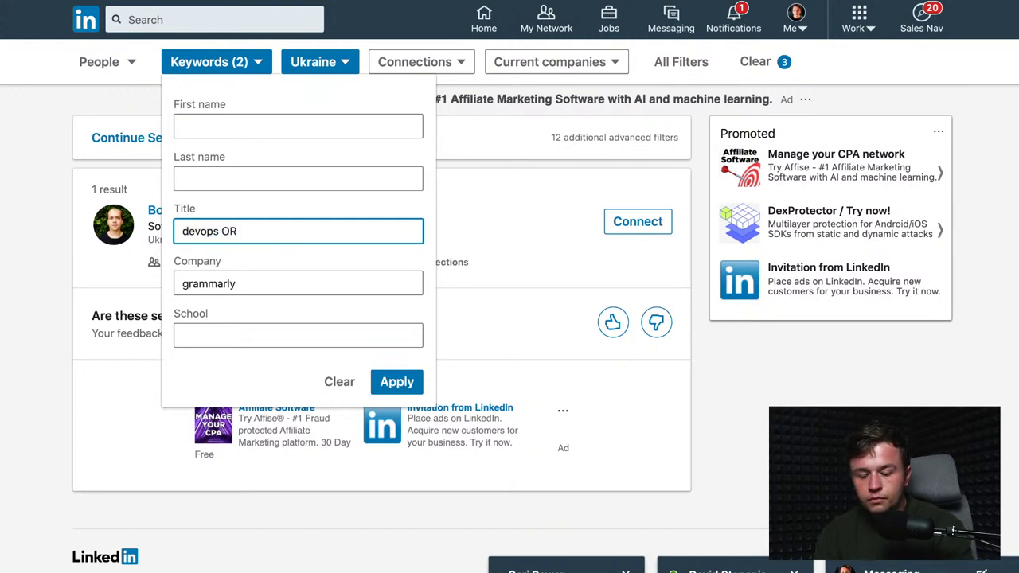
{"action": "type", "text": "OR systems"}
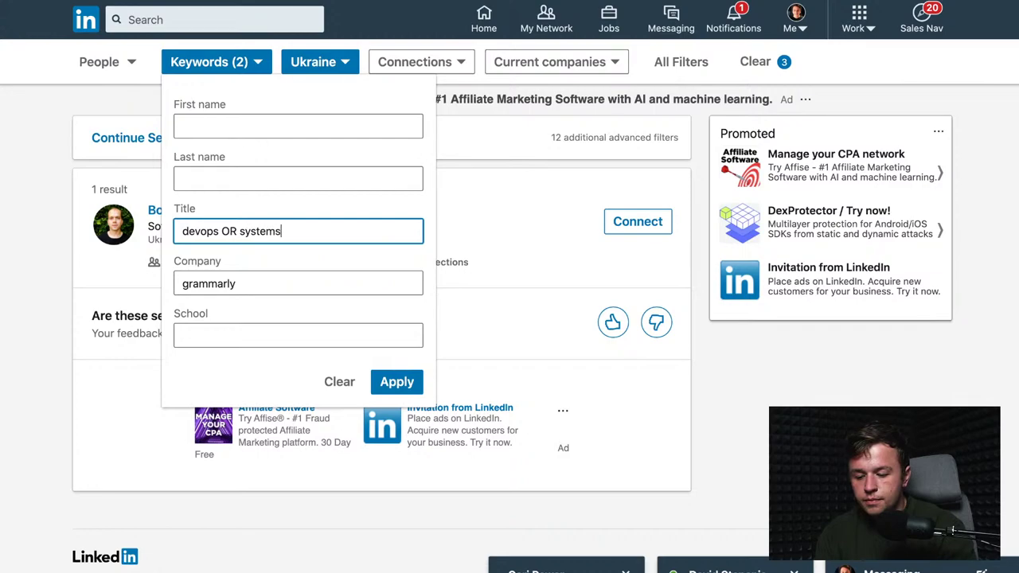
{"action": "key", "text": "Return"}
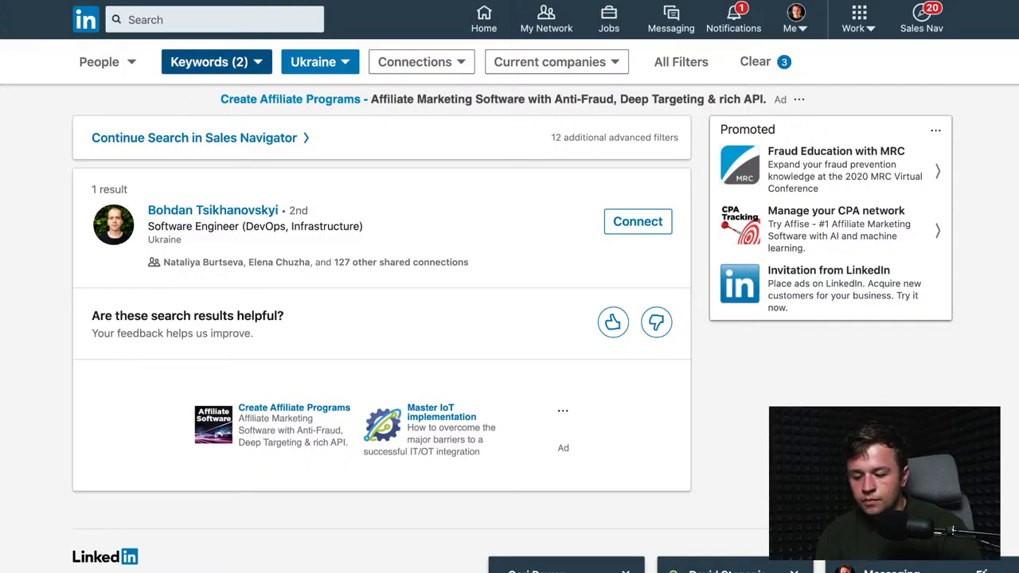
Step: Replace systems with product so the title filter reads 'devops OR product', and apply
{"action": "left_click", "coordinate": [215, 62]}
{"action": "left_click", "coordinate": [240, 231]}
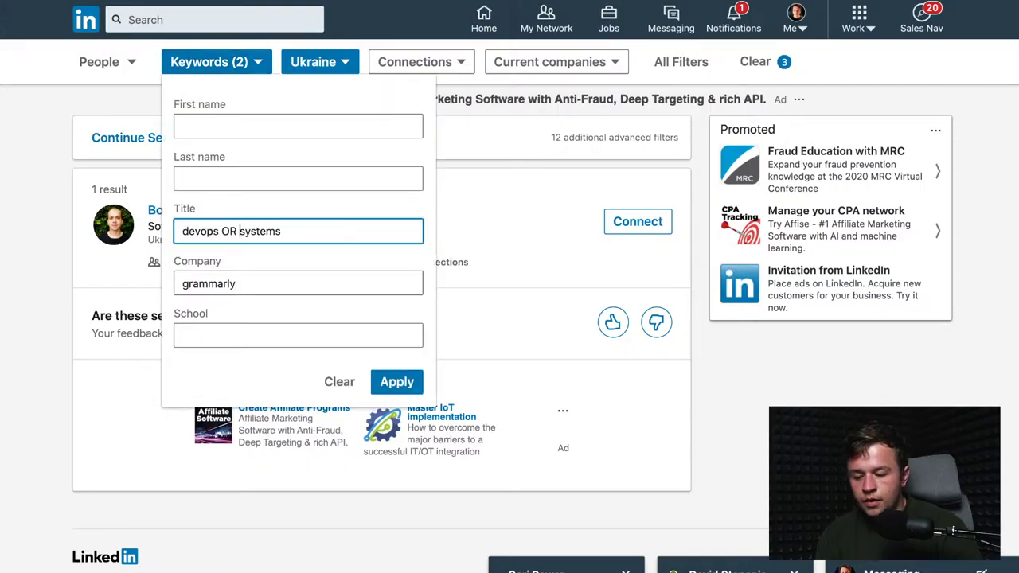
{"action": "key", "text": "shift+End"}
{"action": "key", "text": "BackSpace"}
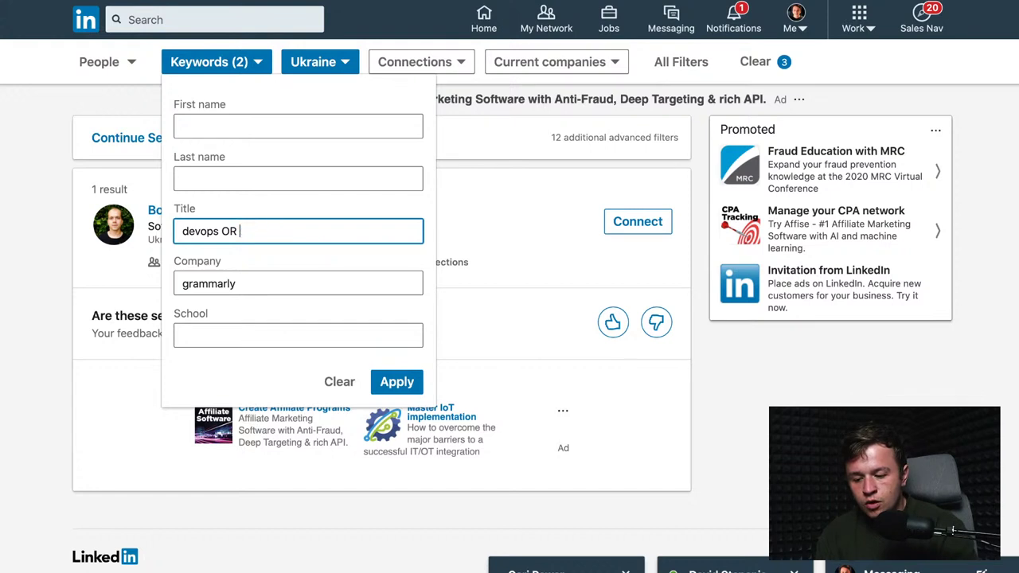
{"action": "type", "text": "pr"}
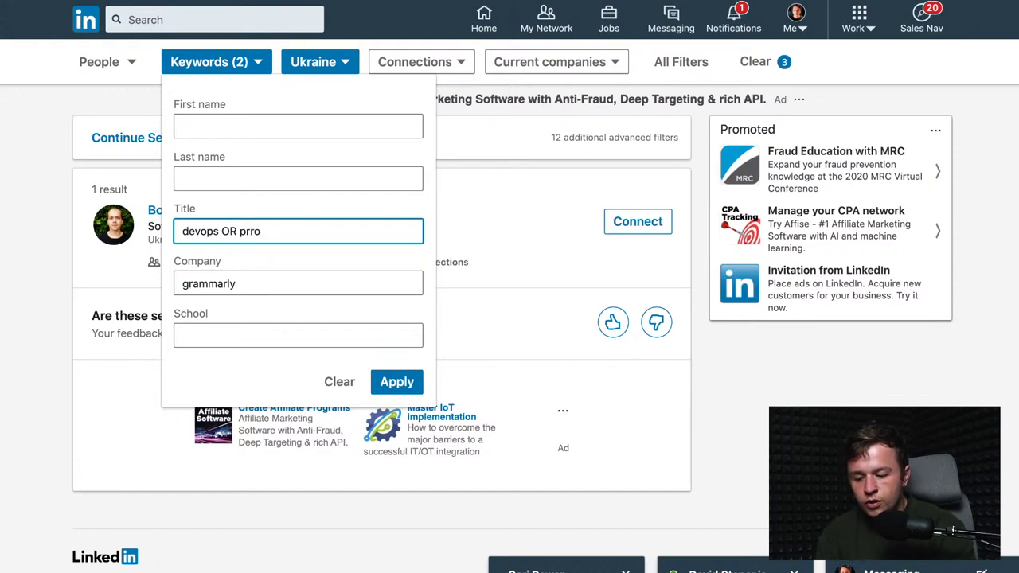
{"action": "type", "text": "oduct"}
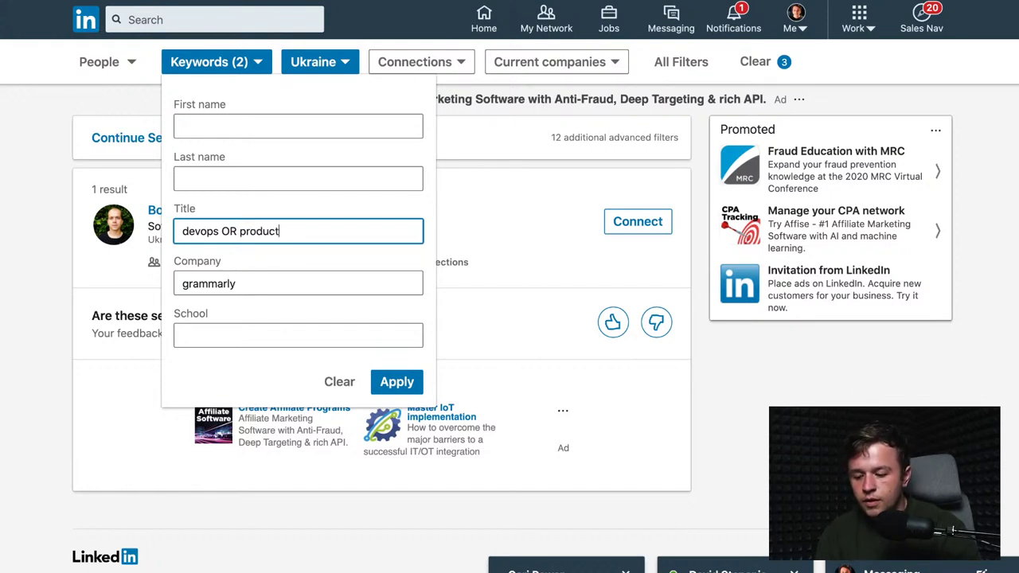
{"action": "key", "text": "Return"}
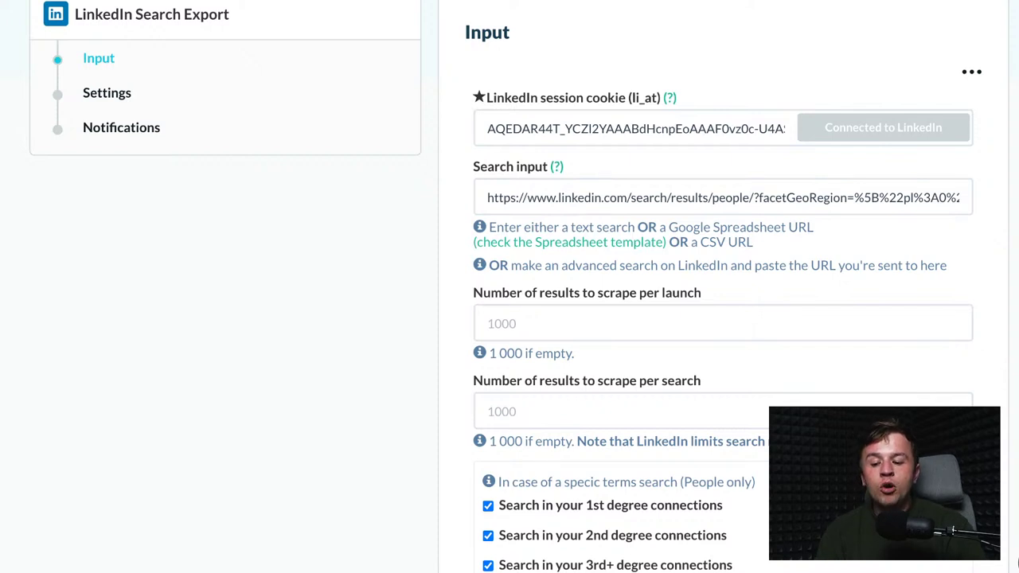
Step: Replace the phantom's Search input with the pasted LinkedIn search URL and check its results
{"action": "left_click", "coordinate": [723, 197]}
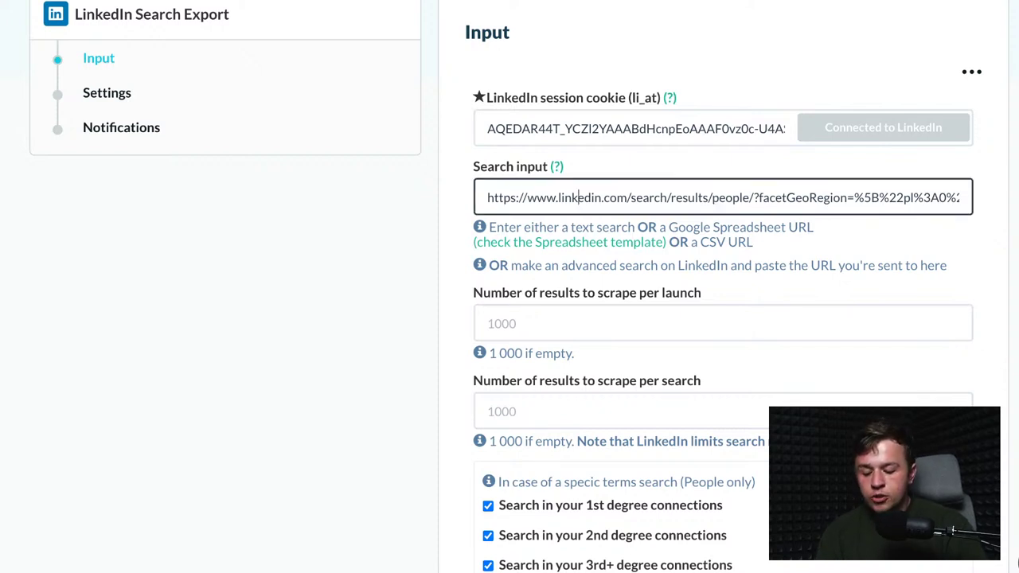
{"action": "key", "text": "ctrl+a"}
{"action": "key", "text": "BackSpace"}
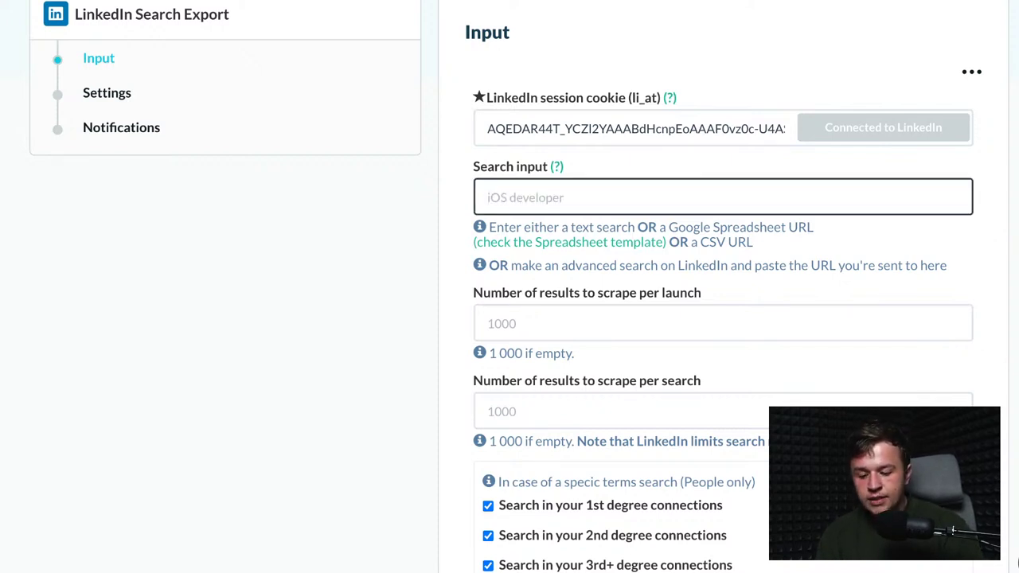
{"action": "key", "text": "ctrl+v"}
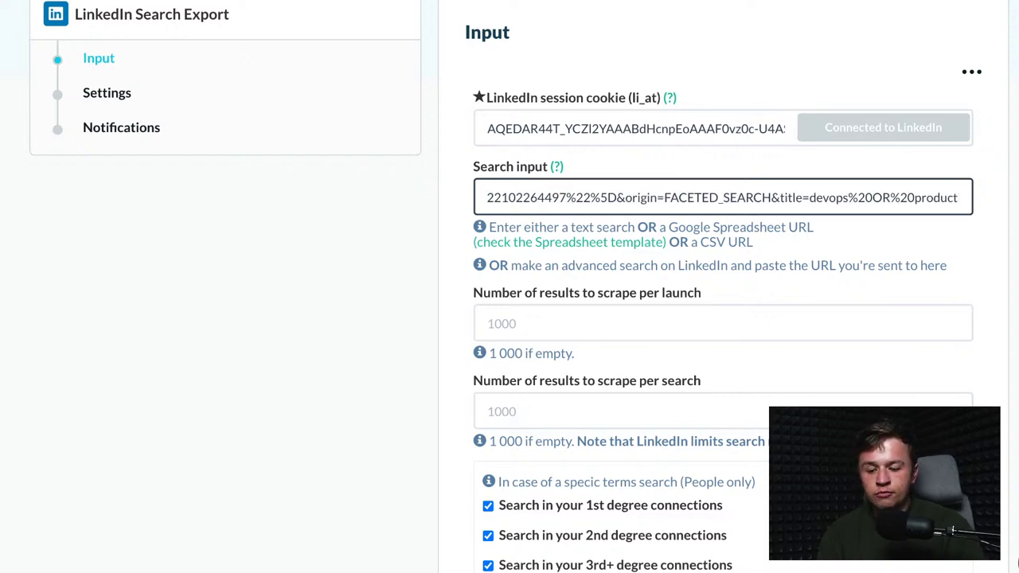
{"action": "key", "text": "ctrl+Tab"}
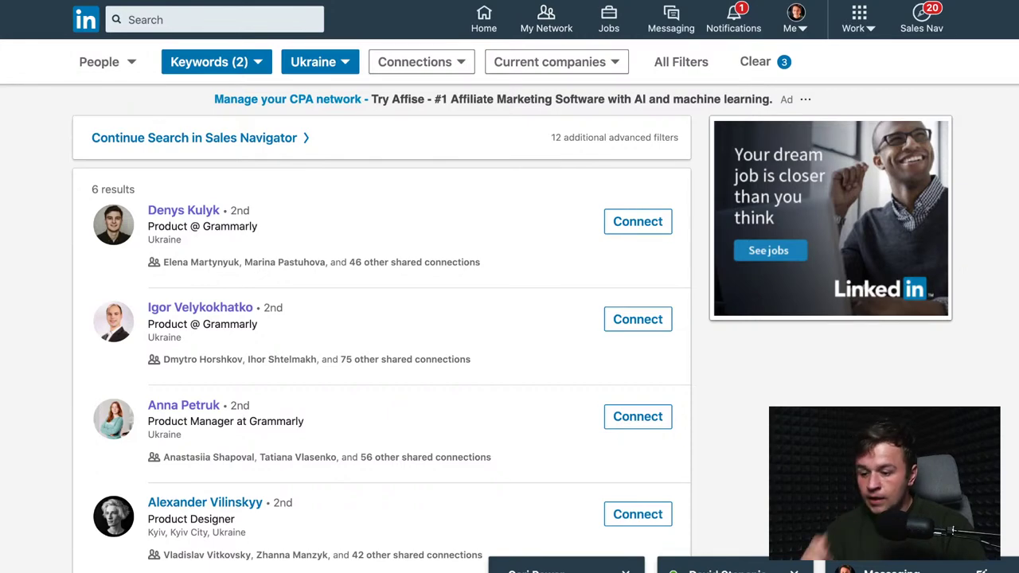
{"action": "key", "text": "ctrl+shift+Tab"}
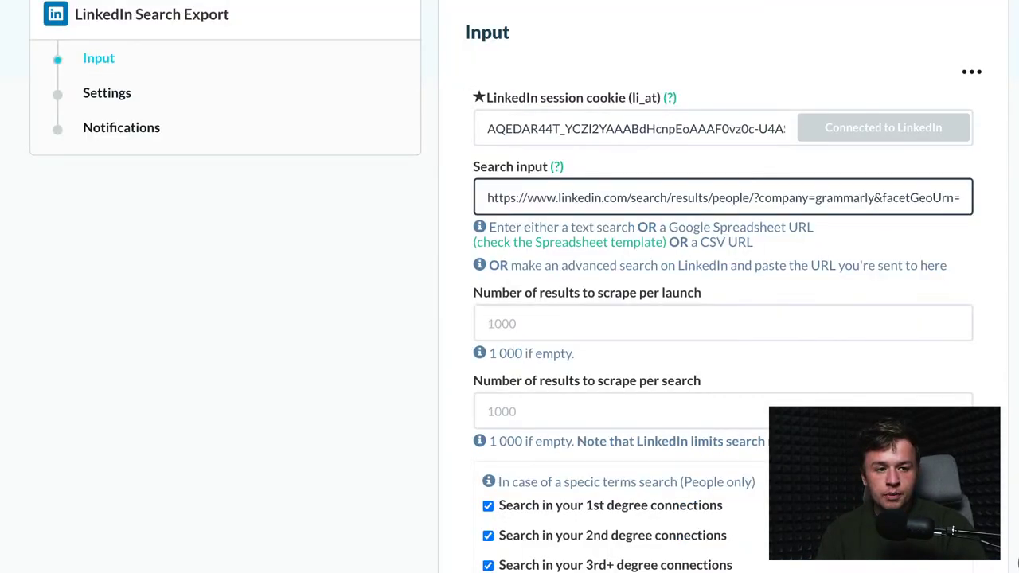
Step: Review the remaining Input options, pointing out the number of results to scrape
{"action": "scroll", "coordinate": [716, 318], "scroll_direction": "down", "scroll_amount": 1}
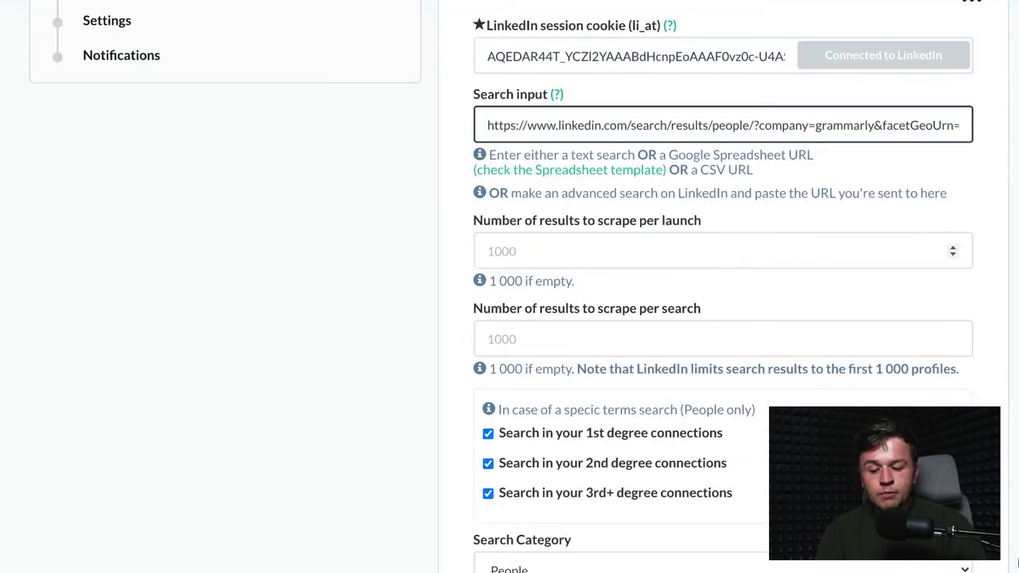
{"action": "left_click_drag", "start_coordinate": [509, 220], "coordinate": [636, 221]}
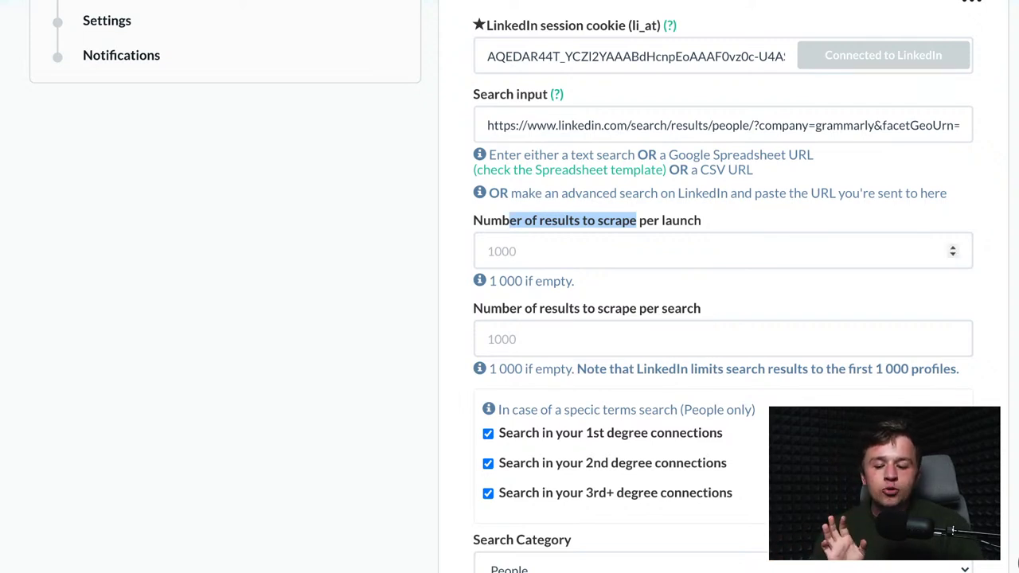
{"action": "left_click", "coordinate": [487, 251]}
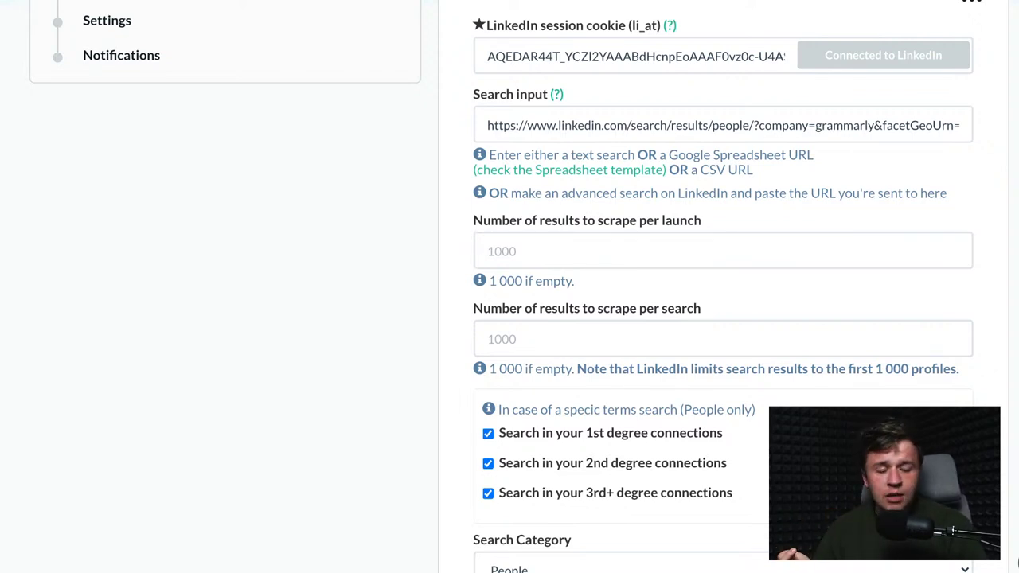
{"action": "scroll", "coordinate": [716, 339], "scroll_direction": "down", "scroll_amount": 1}
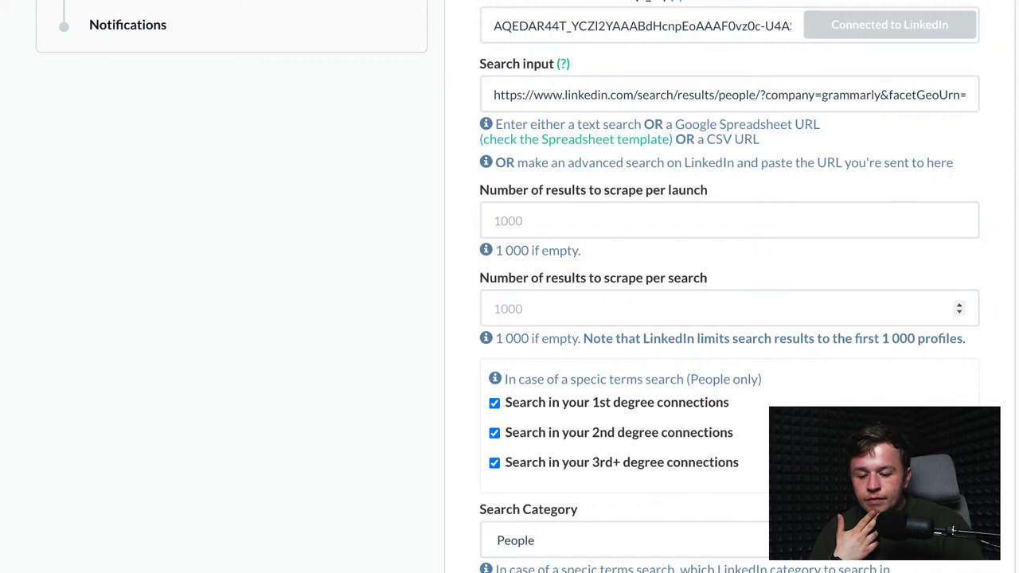
{"action": "scroll", "coordinate": [716, 318], "scroll_direction": "down", "scroll_amount": 3}
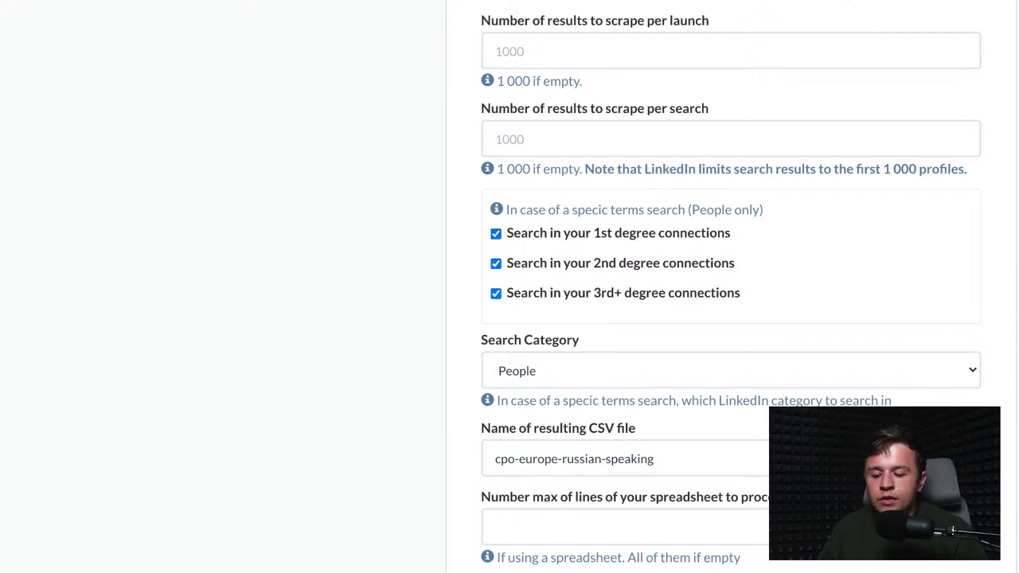
{"action": "scroll", "coordinate": [731, 286], "scroll_direction": "down", "scroll_amount": 1}
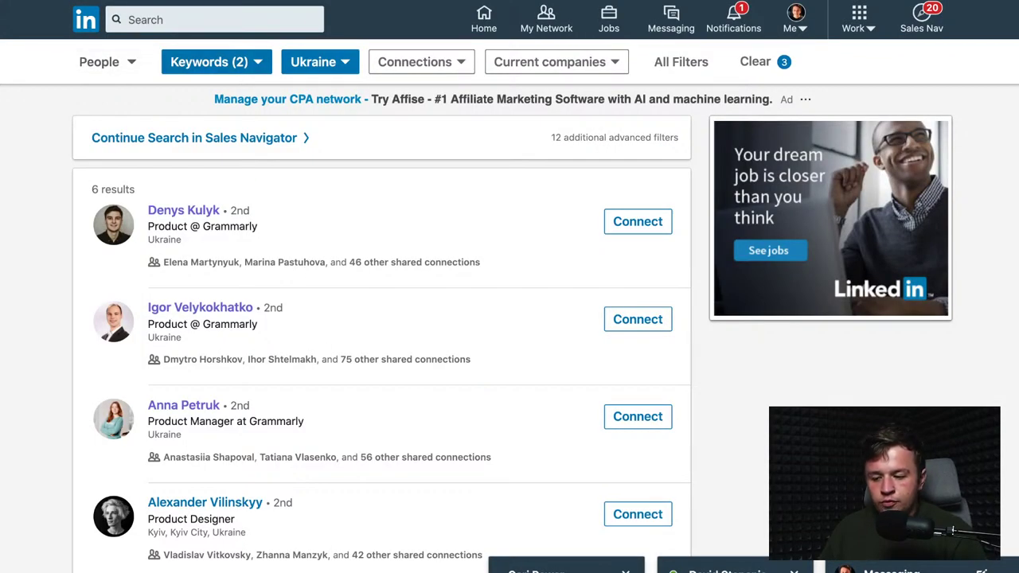
{"action": "left_click", "coordinate": [106, 61]}
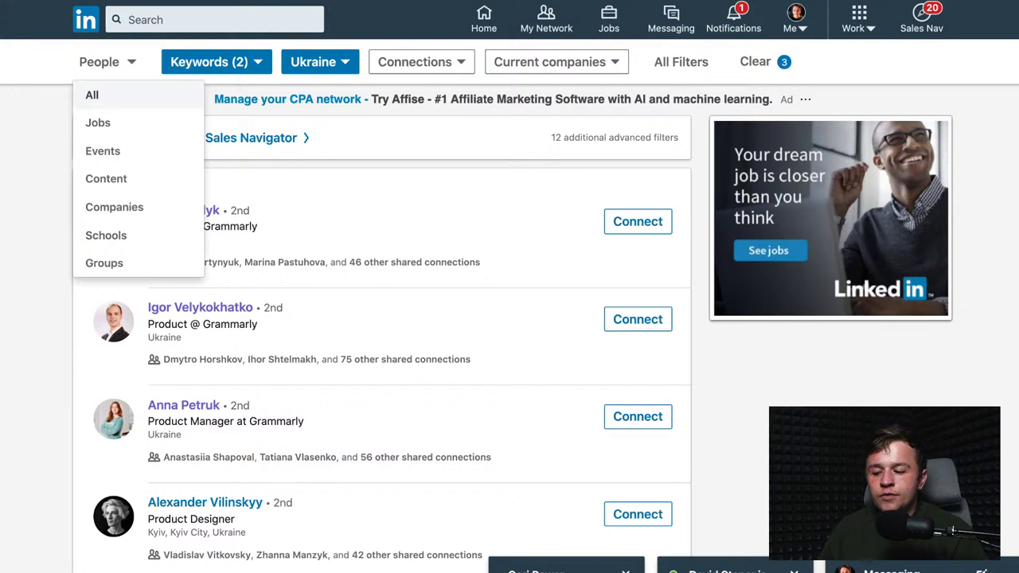
{"action": "key", "text": "Escape"}
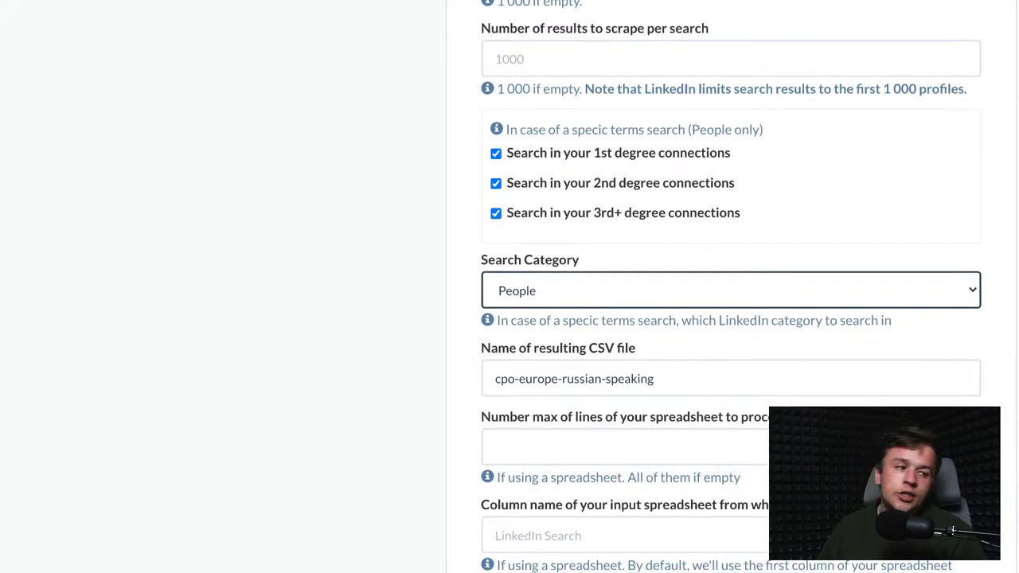
Step: Rename the search export's resulting CSV file to 'test' and save the Input step
{"action": "scroll", "coordinate": [730, 287], "scroll_direction": "down", "scroll_amount": 1}
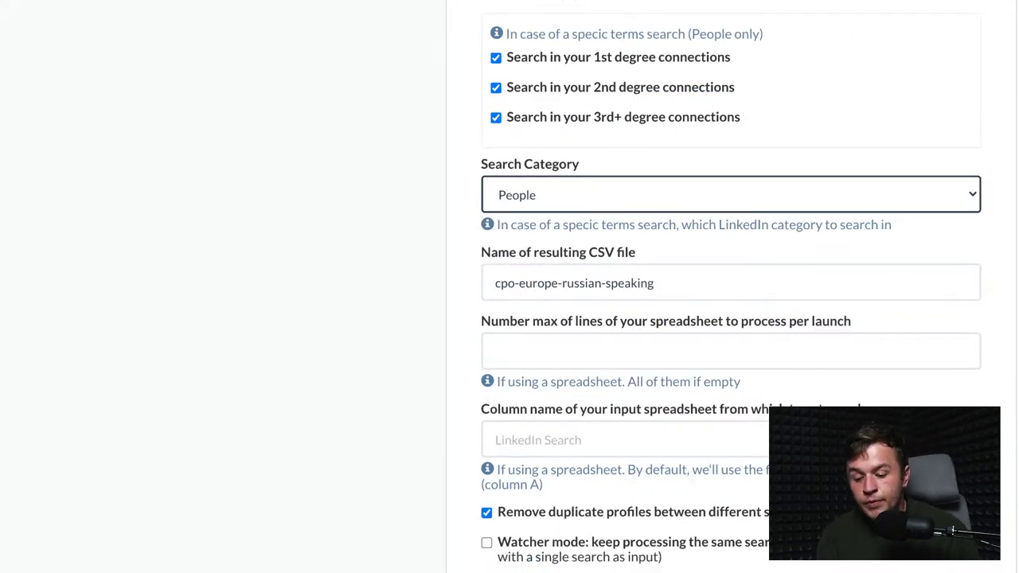
{"action": "key", "text": "Tab"}
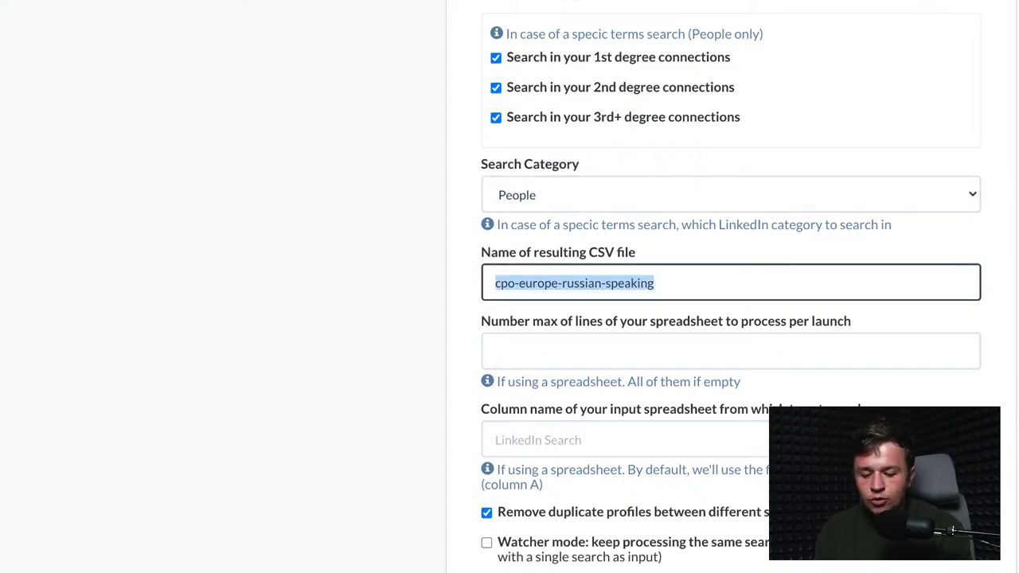
{"action": "type", "text": "c"}
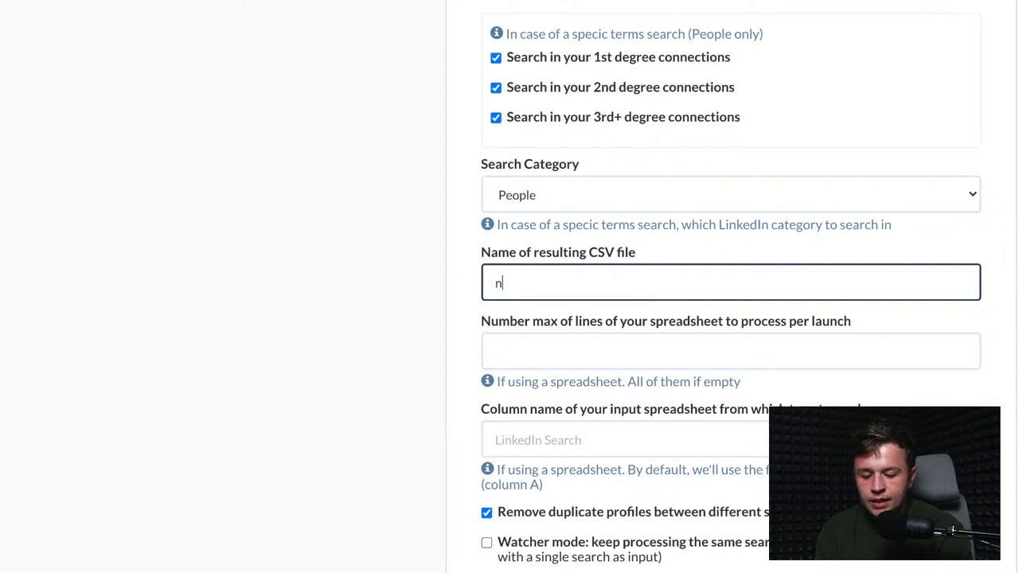
{"action": "key", "text": "BackSpace"}
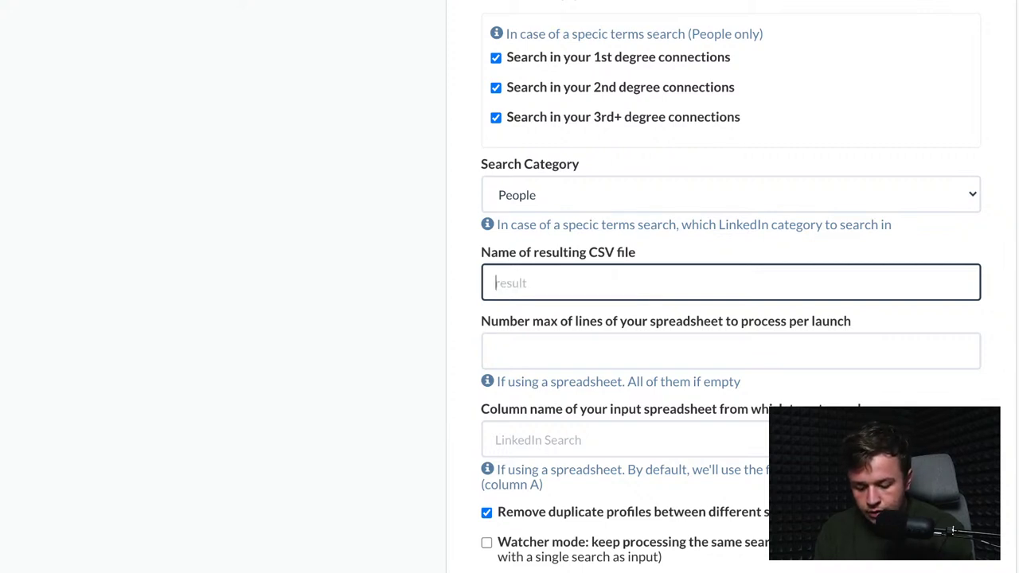
{"action": "type", "text": "test"}
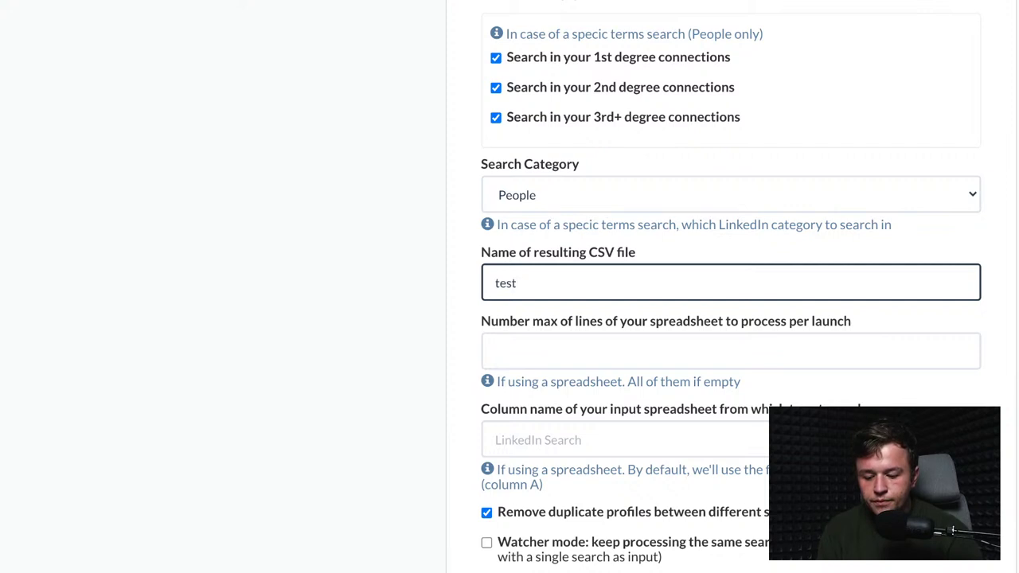
{"action": "scroll", "coordinate": [730, 287], "scroll_direction": "down", "scroll_amount": 1}
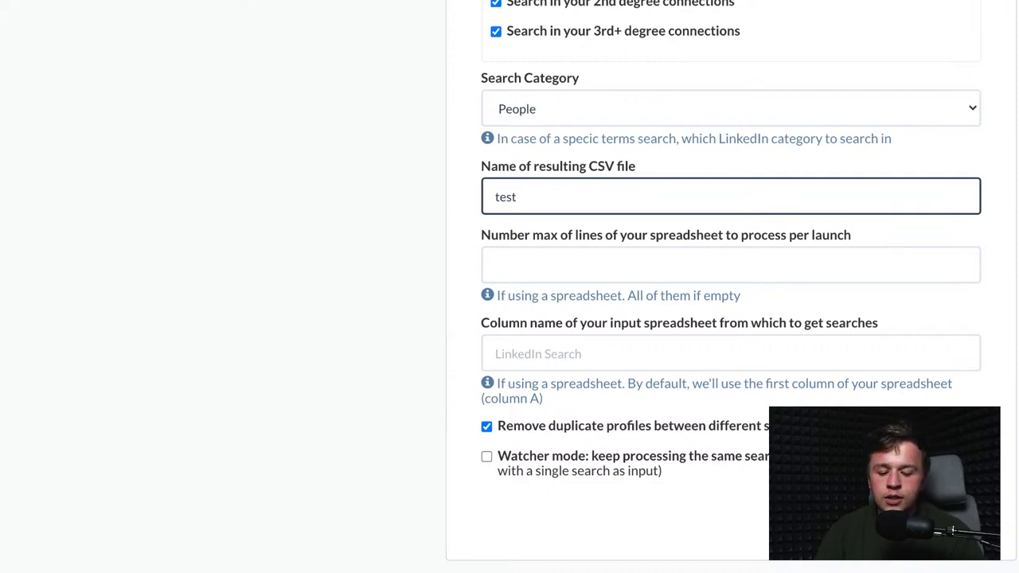
{"action": "key", "text": "Return"}
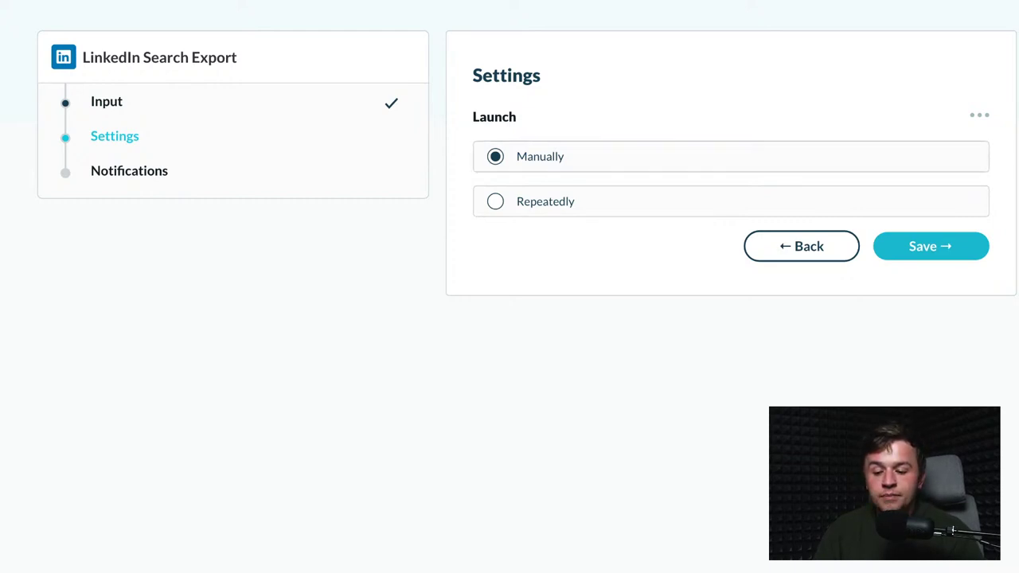
Step: Keep the Manually launch setting, notify only in case of error, and save the search export
{"action": "key", "text": "Return"}
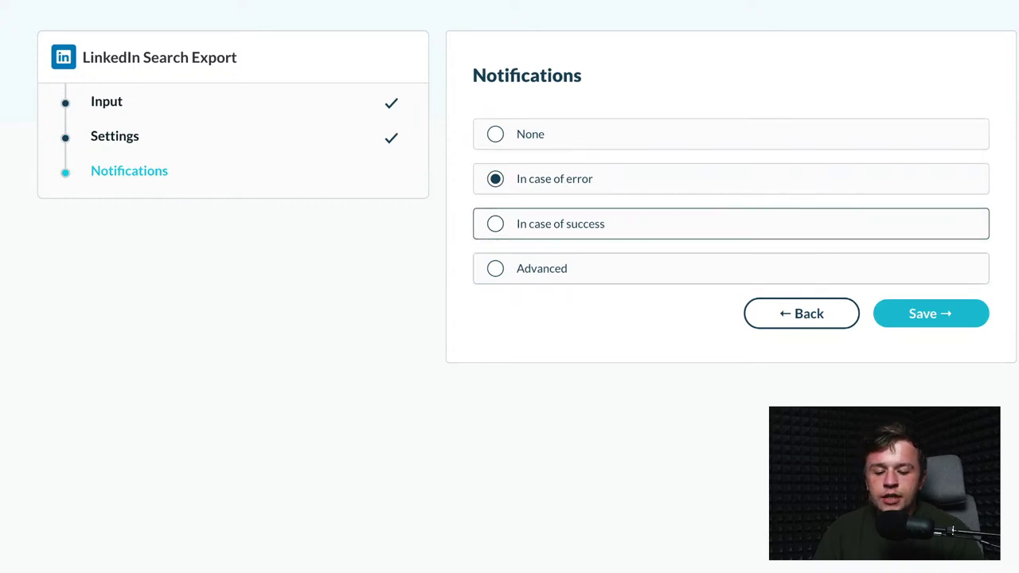
{"action": "key", "text": "Return"}
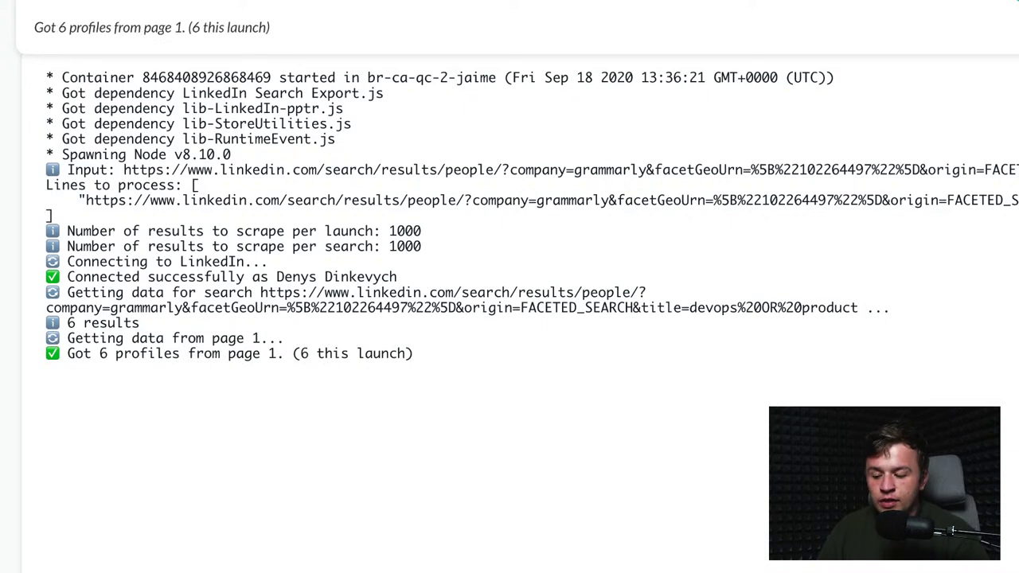
Step: Highlight the console lines reporting 6 results, the page 1 data and 6 profiles this launch
{"action": "left_click_drag", "start_coordinate": [67, 322], "coordinate": [140, 322]}
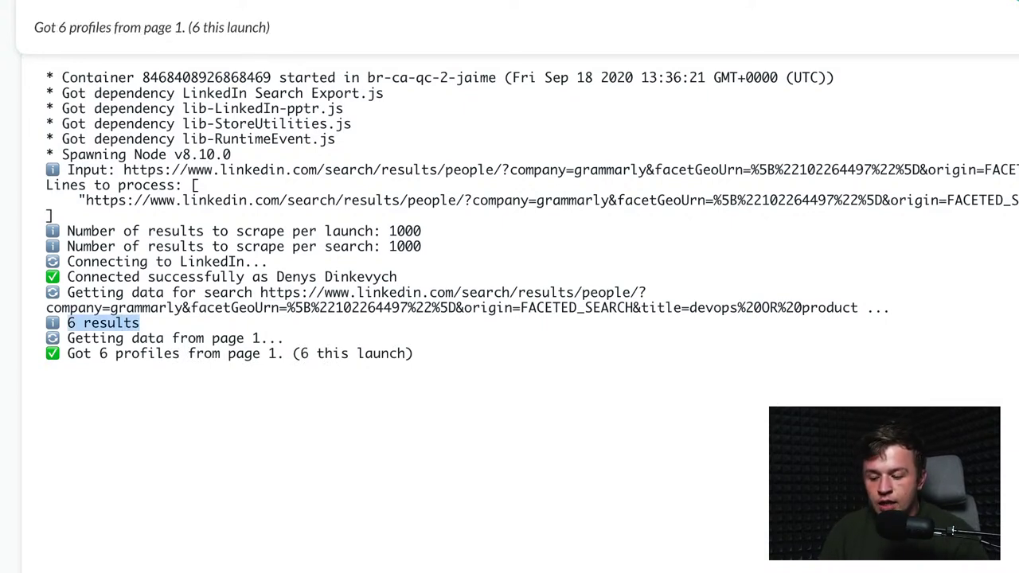
{"action": "scroll", "coordinate": [140, 323], "scroll_direction": "down", "scroll_amount": 1}
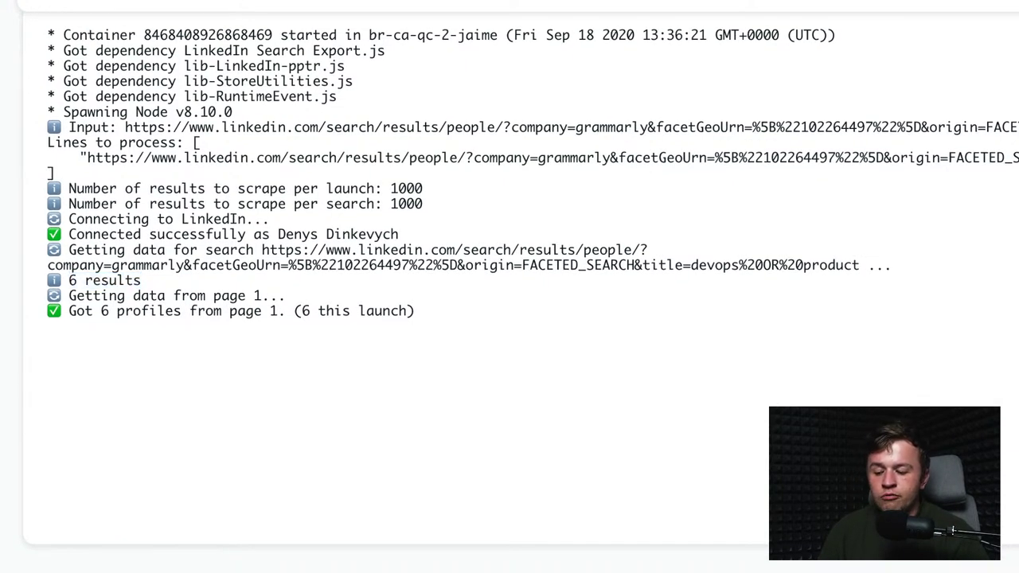
{"action": "left_click_drag", "start_coordinate": [69, 280], "coordinate": [140, 280]}
{"action": "left_click_drag", "start_coordinate": [68, 296], "coordinate": [285, 295]}
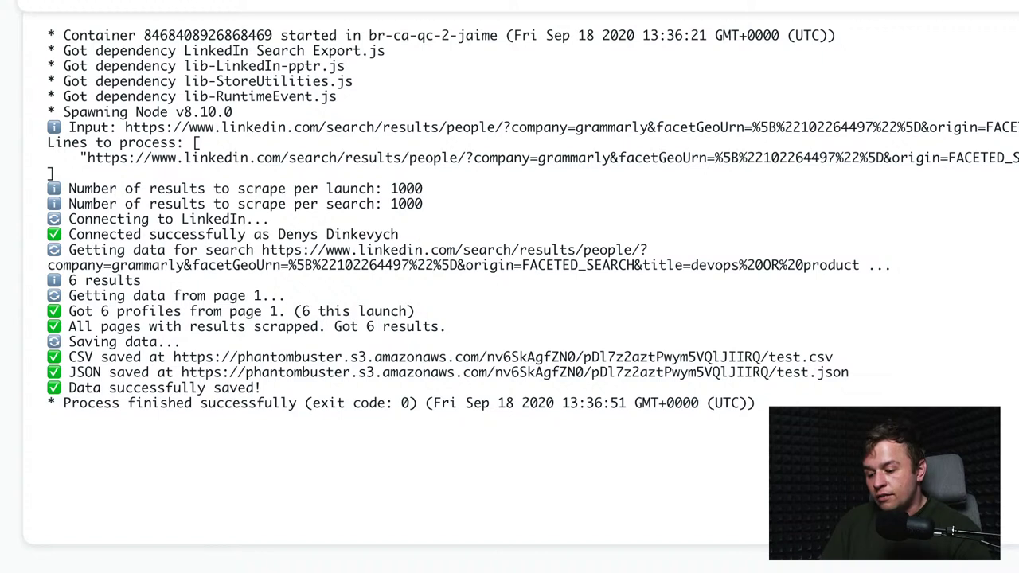
{"action": "left_click_drag", "start_coordinate": [68, 311], "coordinate": [415, 311]}
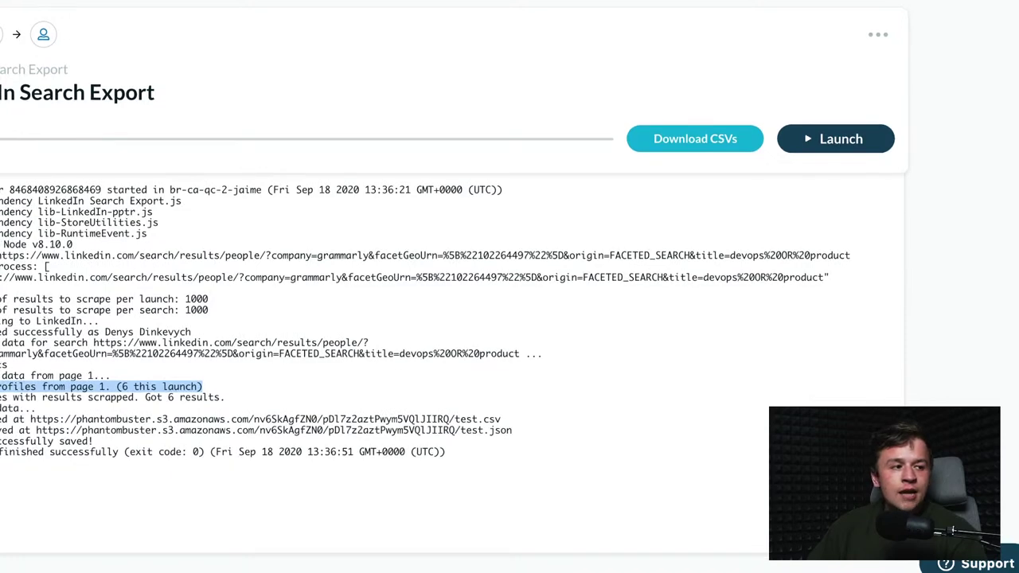
{"action": "scroll", "coordinate": [509, 287], "scroll_direction": "down", "scroll_amount": 3}
{"action": "scroll", "coordinate": [454, 286], "scroll_direction": "down", "scroll_amount": 6}
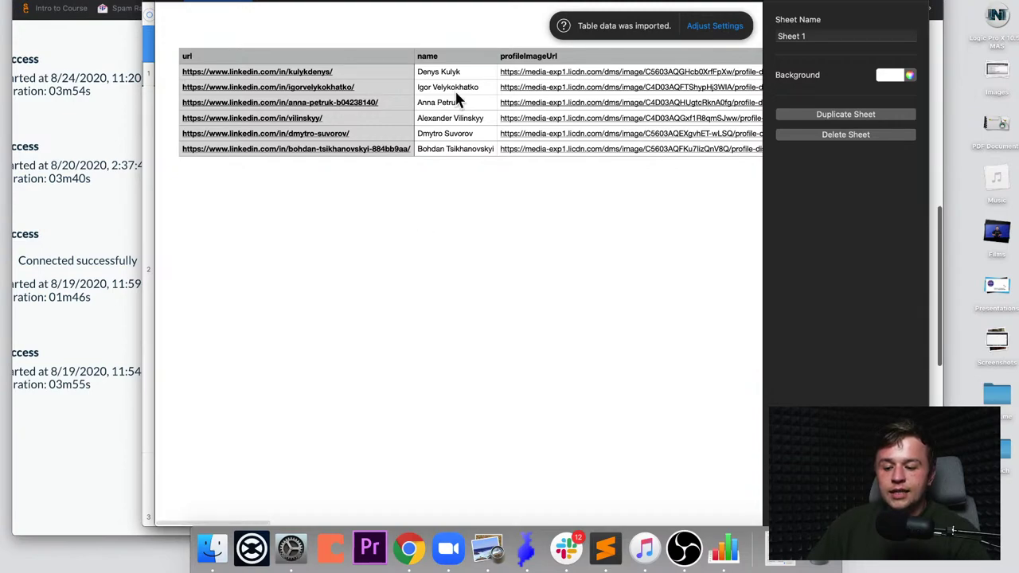
{"action": "scroll", "coordinate": [456, 94], "scroll_direction": "up", "scroll_amount": 5}
{"action": "scroll", "coordinate": [455, 97], "scroll_direction": "left", "scroll_amount": 5}
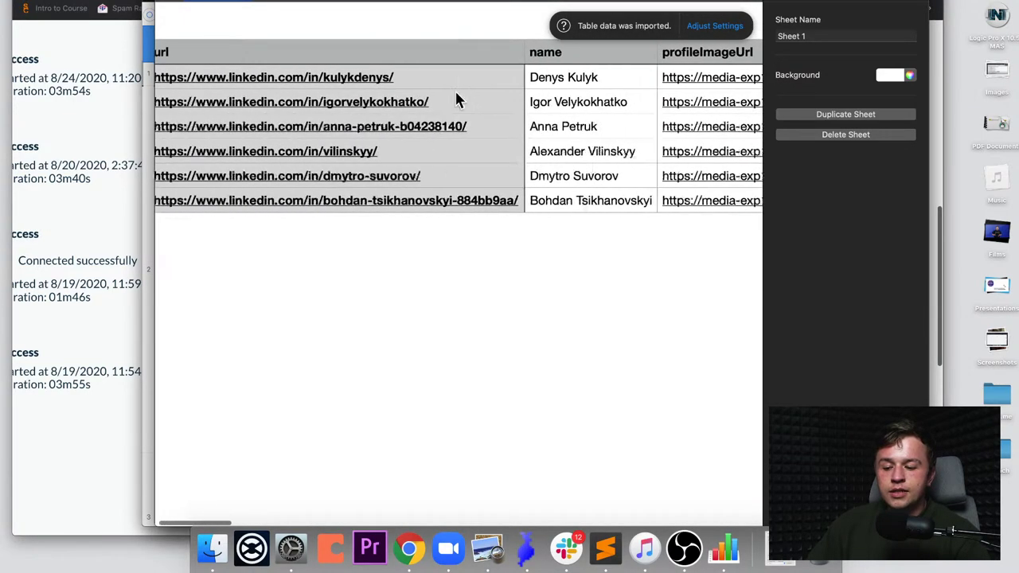
{"action": "left_click", "coordinate": [593, 148]}
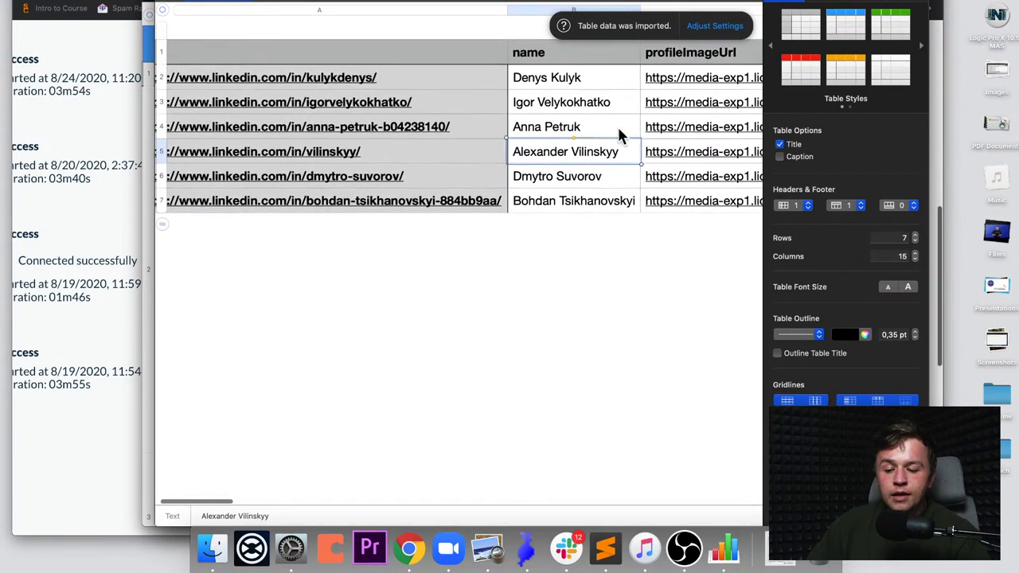
{"action": "left_click", "coordinate": [616, 125]}
{"action": "scroll", "coordinate": [617, 127], "scroll_direction": "right", "scroll_amount": 10}
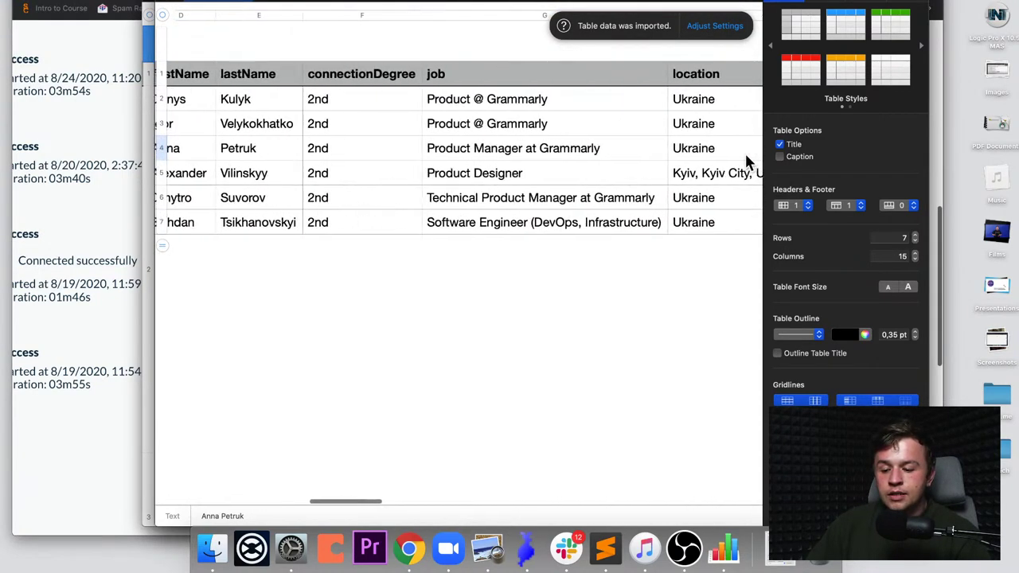
{"action": "scroll", "coordinate": [532, 191], "scroll_direction": "left", "scroll_amount": 2}
{"action": "scroll", "coordinate": [613, 180], "scroll_direction": "right", "scroll_amount": 2}
{"action": "scroll", "coordinate": [637, 175], "scroll_direction": "right", "scroll_amount": 2}
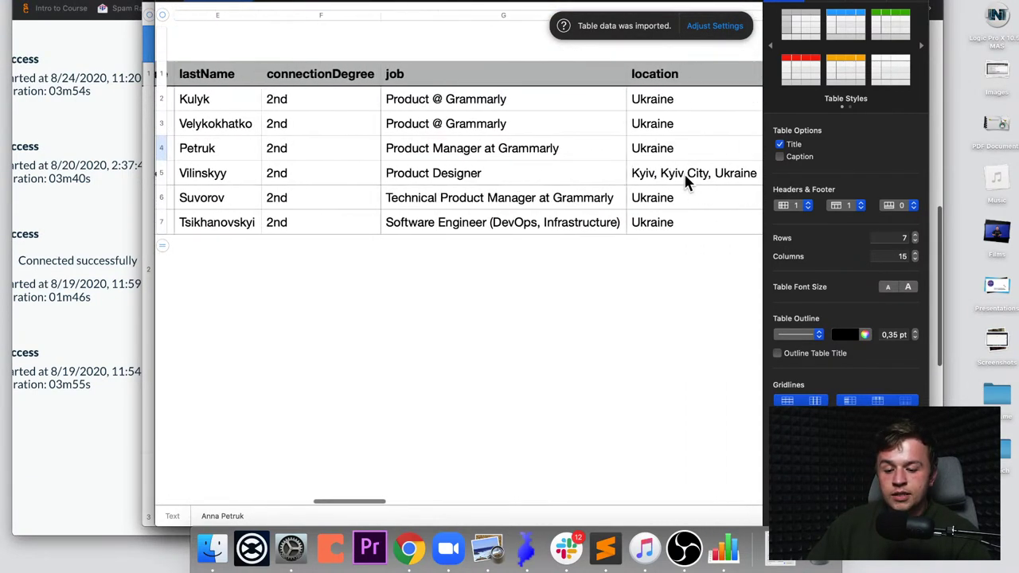
{"action": "scroll", "coordinate": [683, 175], "scroll_direction": "left", "scroll_amount": 4}
{"action": "scroll", "coordinate": [683, 175], "scroll_direction": "right", "scroll_amount": 6}
{"action": "scroll", "coordinate": [684, 176], "scroll_direction": "right", "scroll_amount": 4}
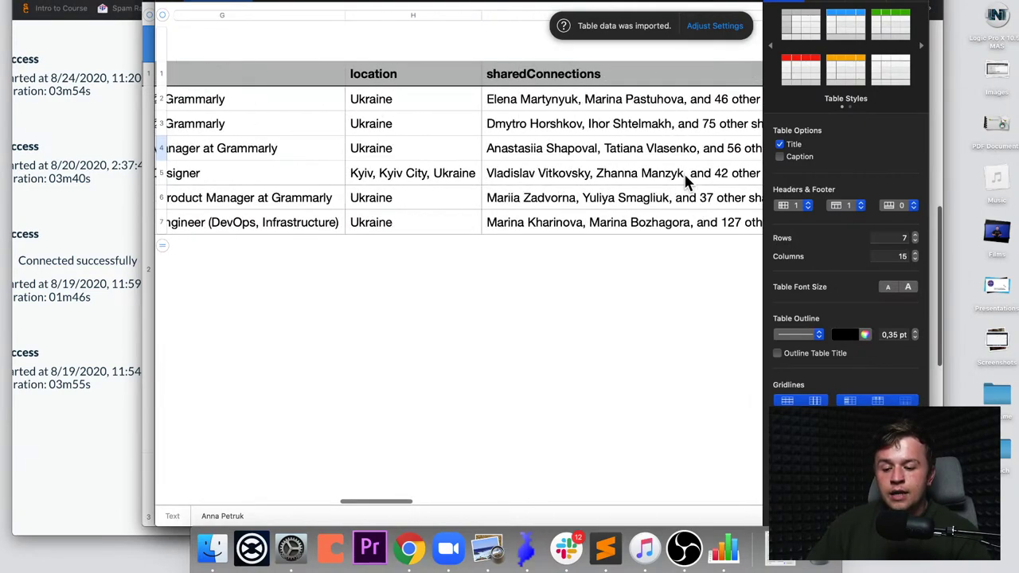
{"action": "scroll", "coordinate": [573, 175], "scroll_direction": "right", "scroll_amount": 8}
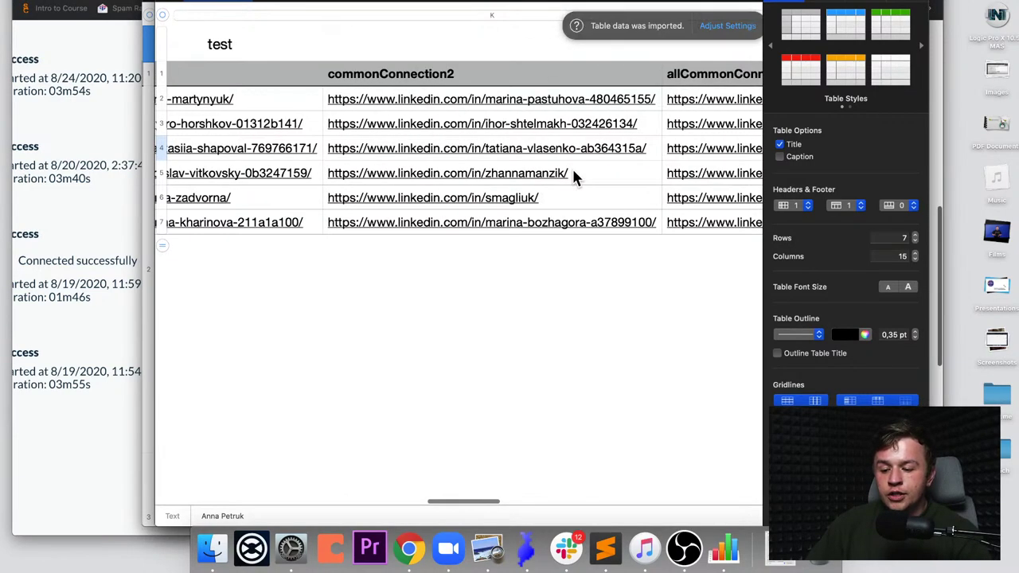
{"action": "scroll", "coordinate": [573, 175], "scroll_direction": "right", "scroll_amount": 10}
{"action": "scroll", "coordinate": [573, 176], "scroll_direction": "right", "scroll_amount": 10}
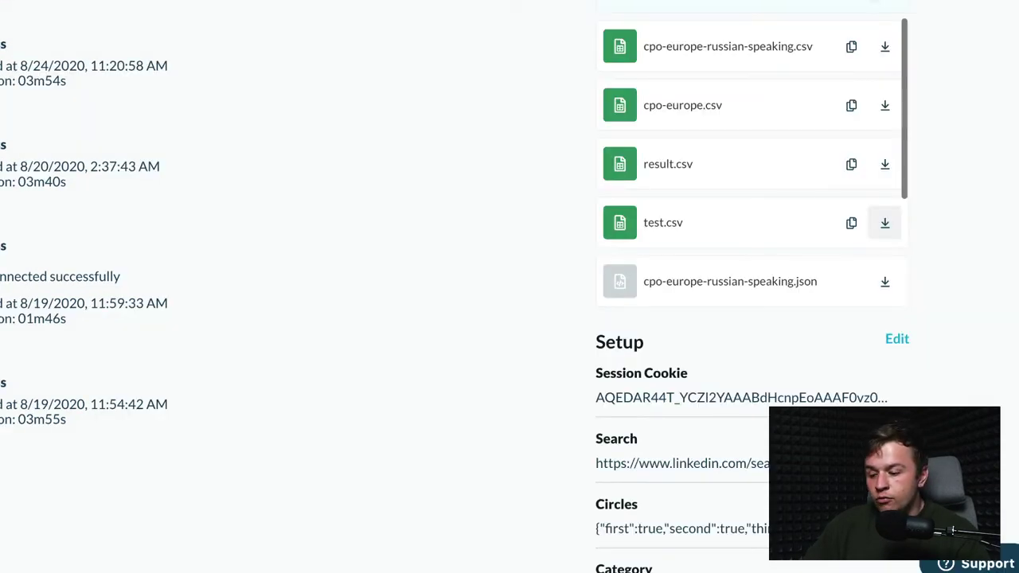
Step: Leave the search export's results page and return to the phantoms Dashboard
{"action": "scroll", "coordinate": [509, 318], "scroll_direction": "up", "scroll_amount": 10}
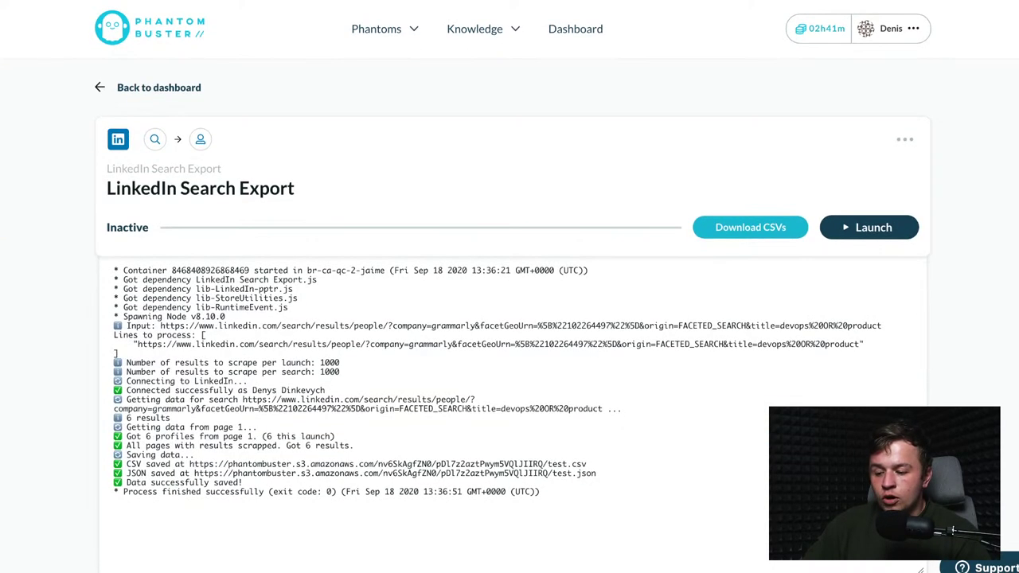
{"action": "key", "text": "alt+Left"}
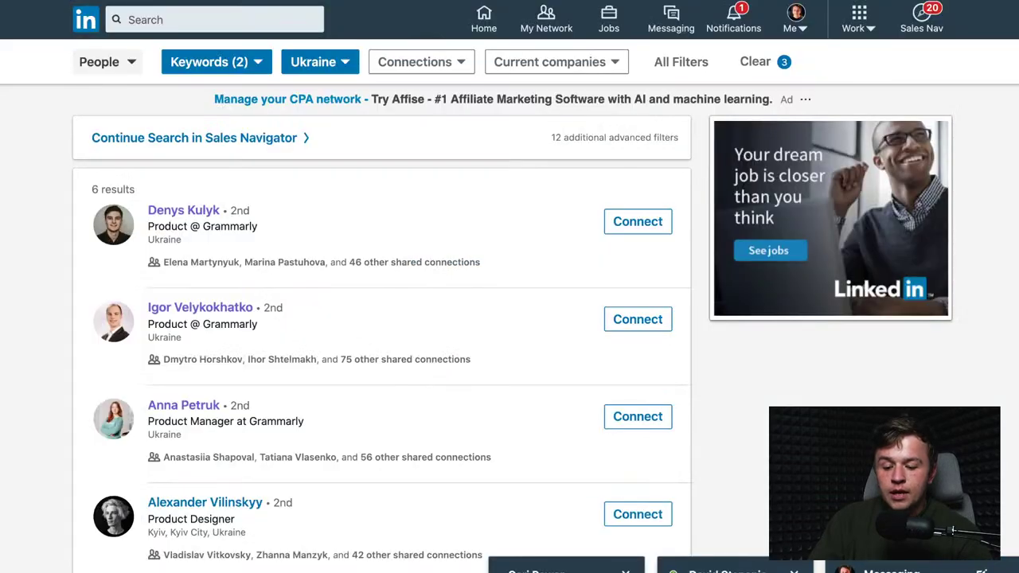
{"action": "scroll", "coordinate": [382, 278], "scroll_direction": "down", "scroll_amount": 5}
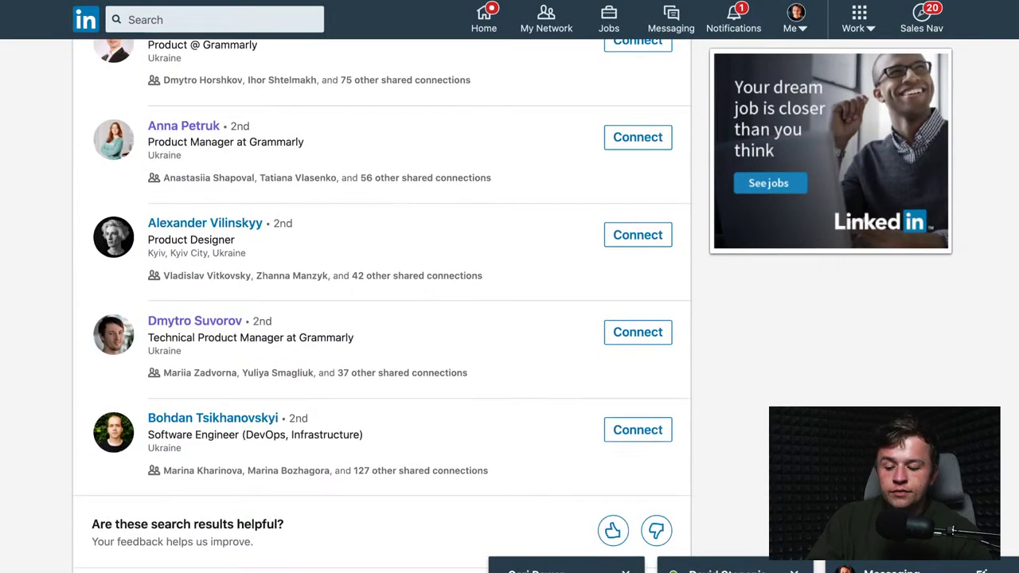
{"action": "scroll", "coordinate": [382, 302], "scroll_direction": "up", "scroll_amount": 4}
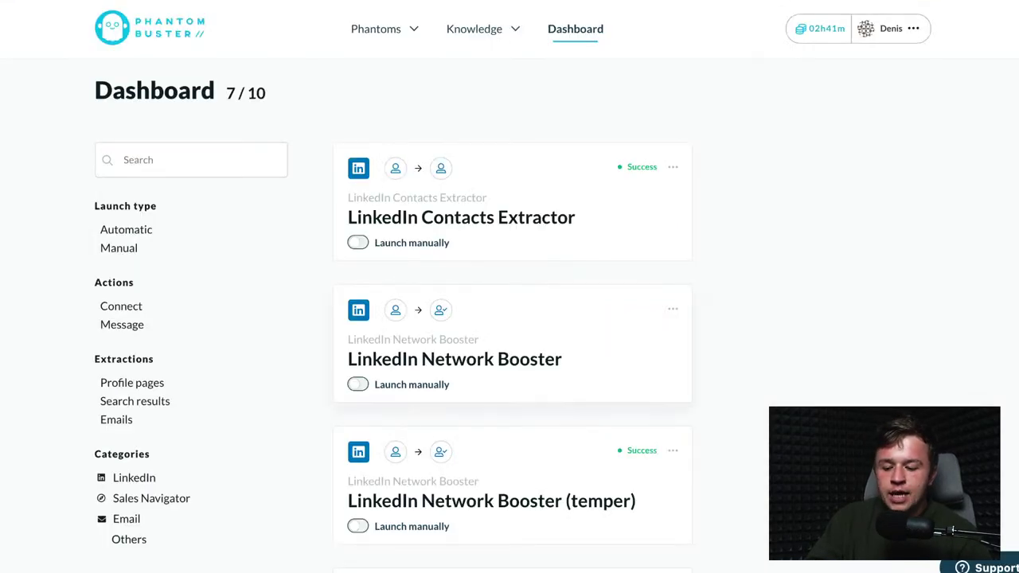
Step: Open the inactive LinkedIn Network Booster phantom, then switch to the test spreadsheet
{"action": "scroll", "coordinate": [509, 287], "scroll_direction": "down", "scroll_amount": 3}
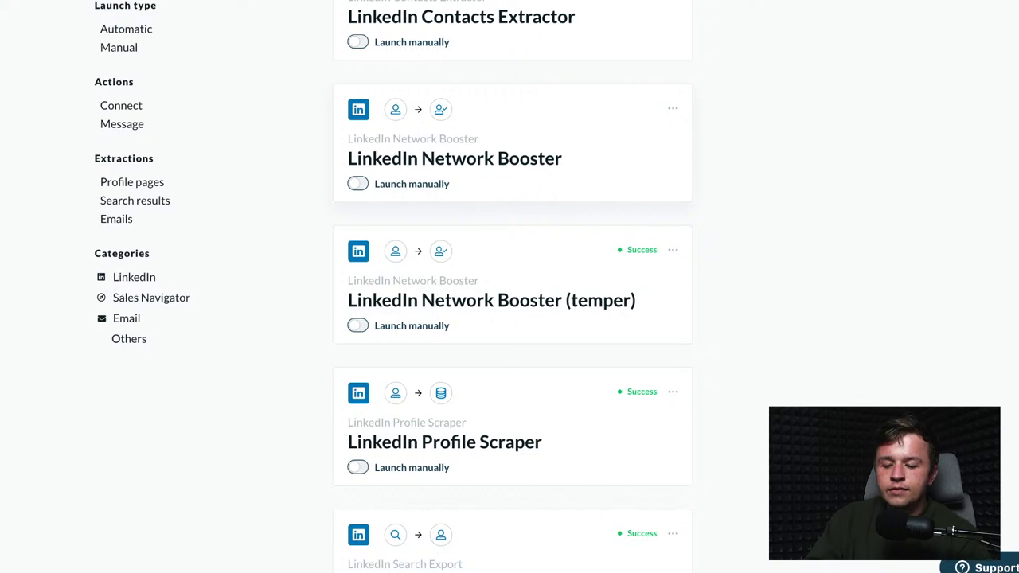
{"action": "left_click", "coordinate": [454, 159]}
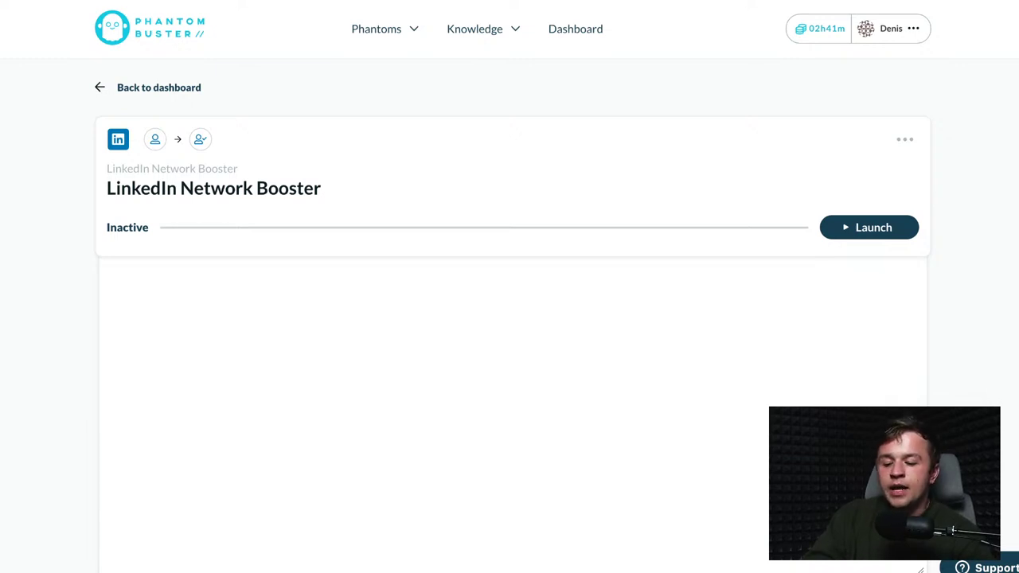
{"action": "key", "text": "ctrl+Tab"}
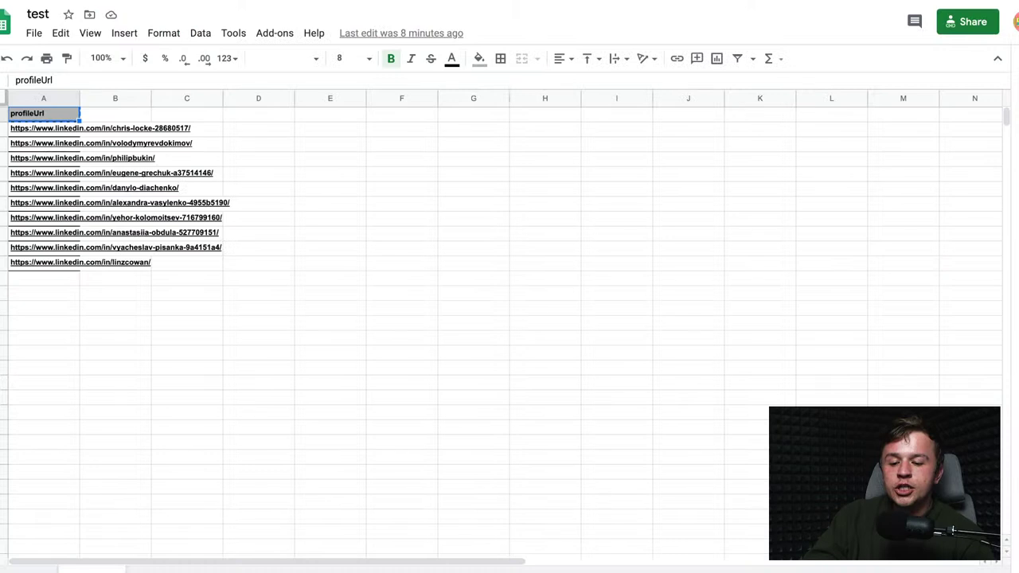
Step: Delete the old profileUrl list in A1:C16, then paste the url header and six new profile URLs at A1
{"action": "left_click", "coordinate": [331, 277]}
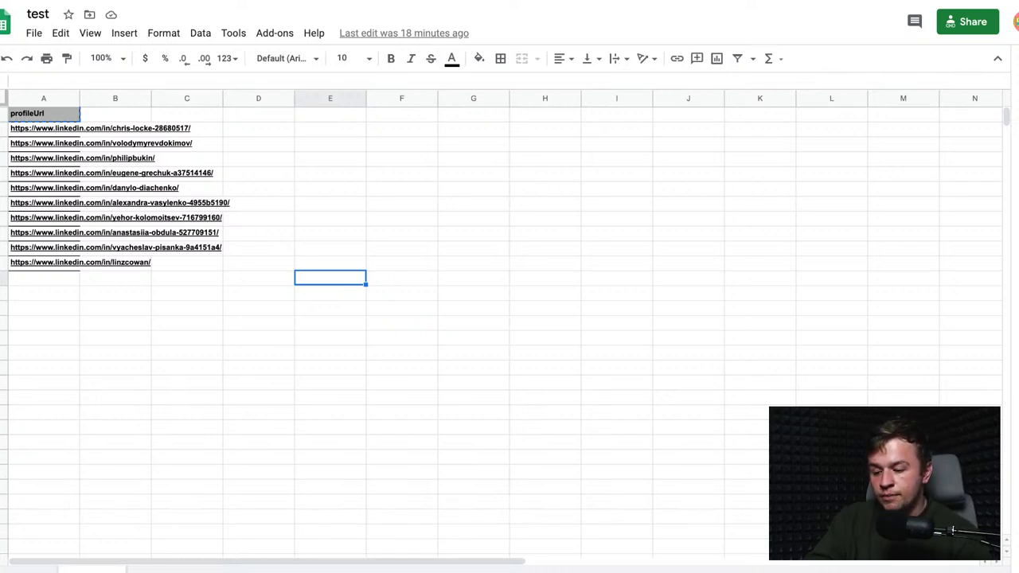
{"action": "left_click_drag", "start_coordinate": [186, 335], "coordinate": [43, 113]}
{"action": "key", "text": "Delete"}
{"action": "left_click", "coordinate": [186, 187]}
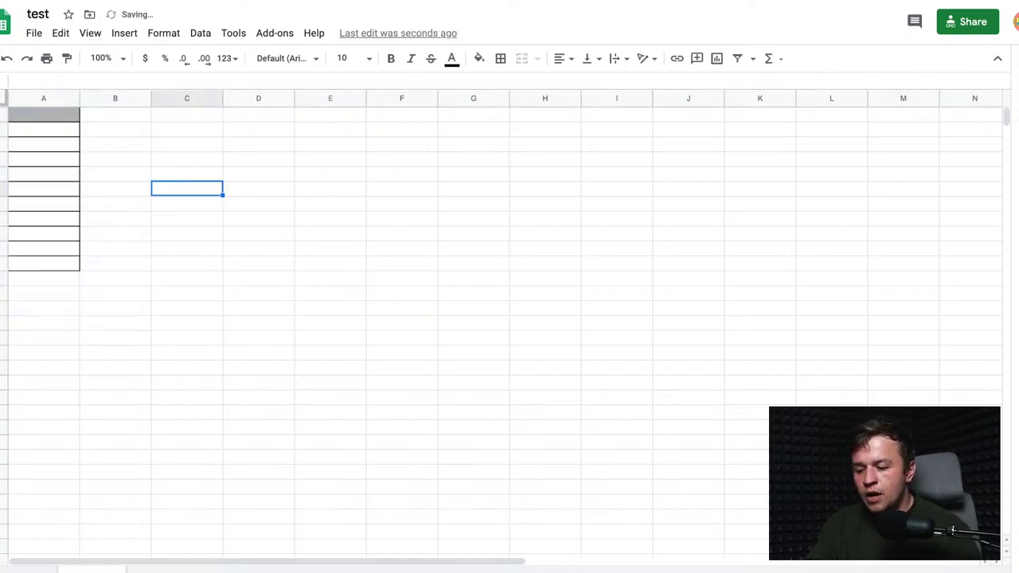
{"action": "left_click", "coordinate": [44, 113]}
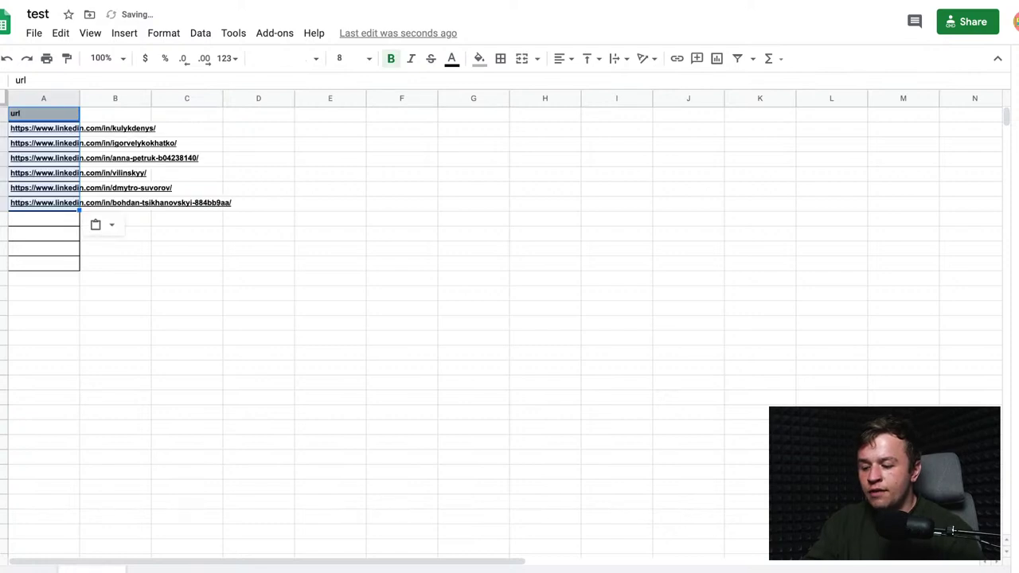
{"action": "left_click", "coordinate": [187, 307]}
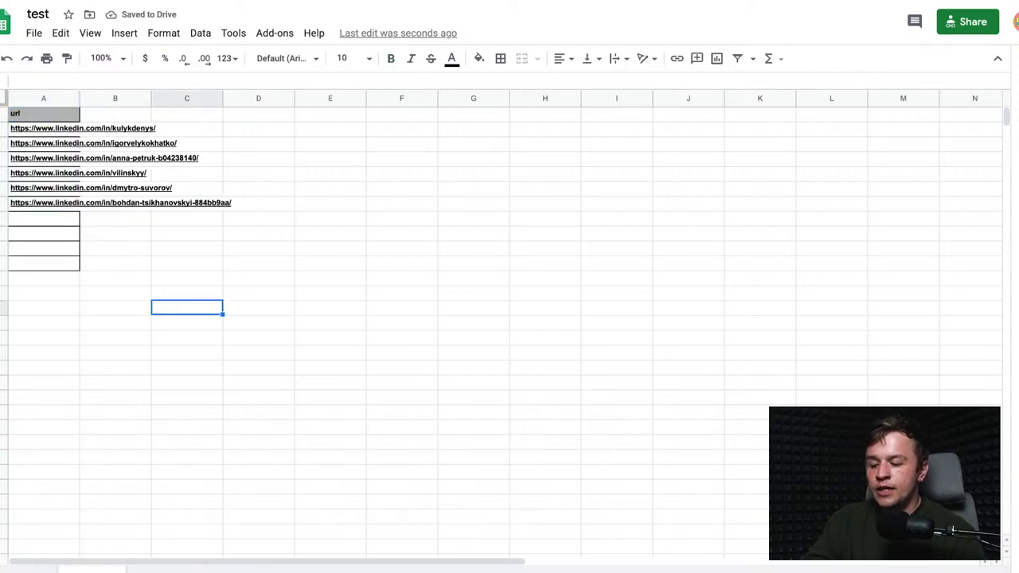
{"action": "left_click", "coordinate": [79, 128]}
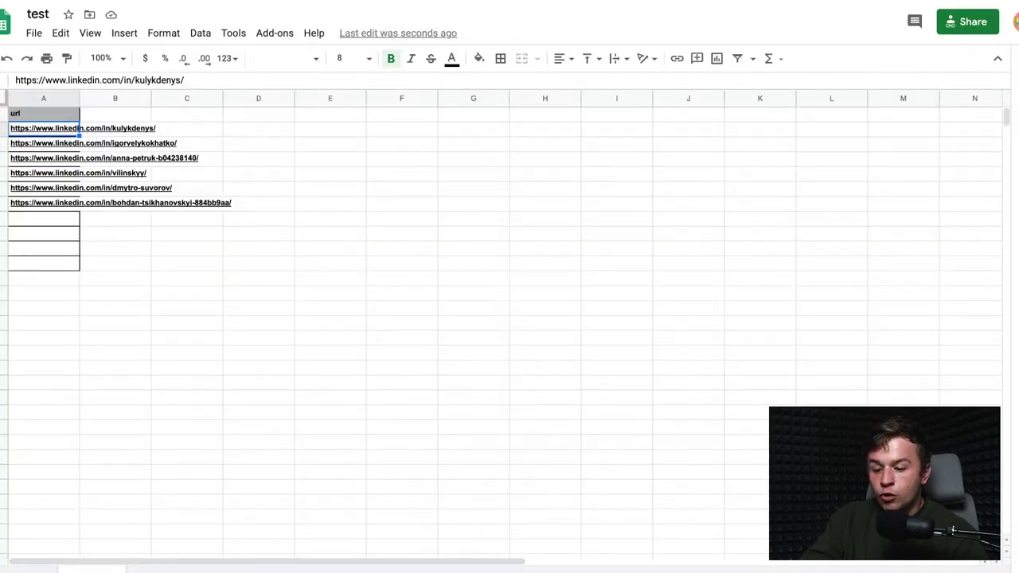
{"action": "left_click", "coordinate": [330, 218]}
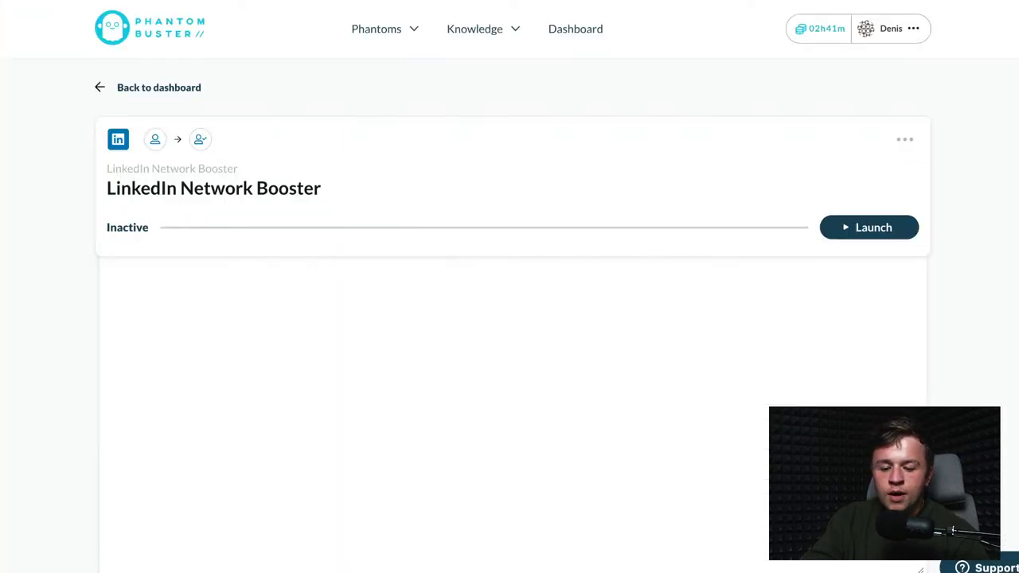
Step: Open the Network Booster's Setup and connect it to the LinkedIn session cookie
{"action": "left_click", "coordinate": [904, 140]}
{"action": "left_click", "coordinate": [848, 168]}
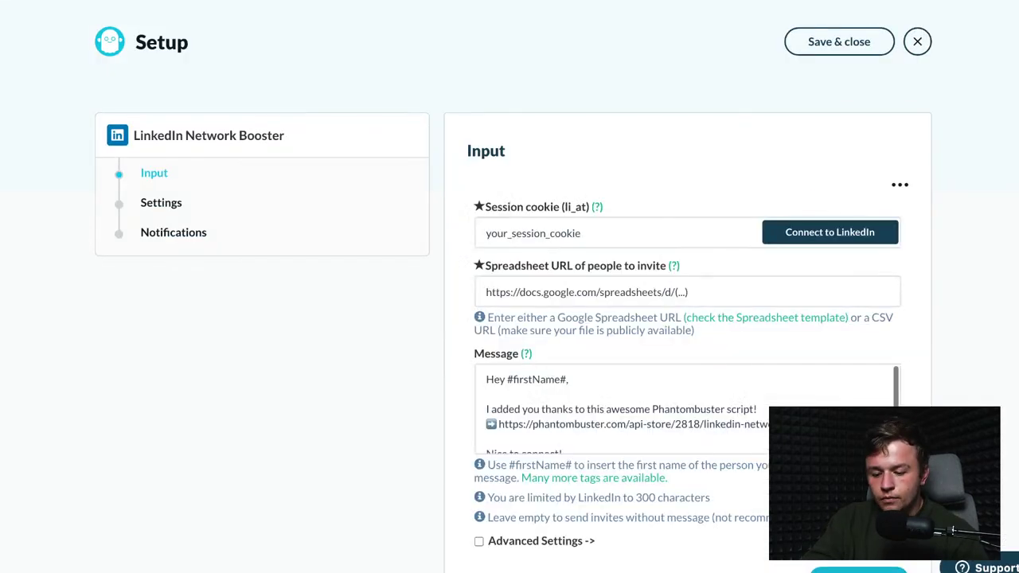
{"action": "left_click", "coordinate": [580, 233]}
{"action": "key", "text": "ctrl+v"}
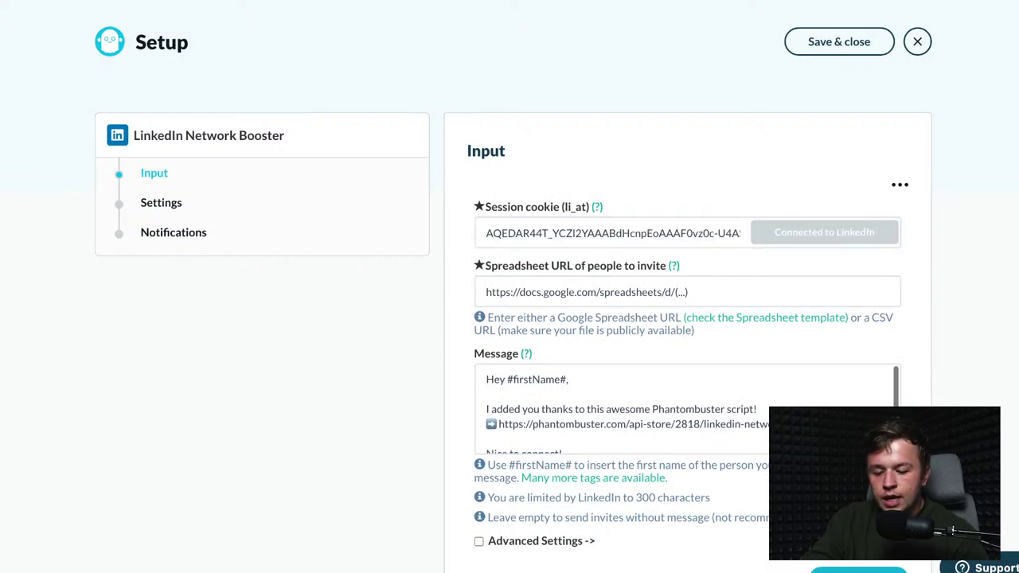
Step: Replace the placeholder spreadsheet URL with the test Google Sheets link
{"action": "left_click", "coordinate": [587, 292]}
{"action": "key", "text": "ctrl+a"}
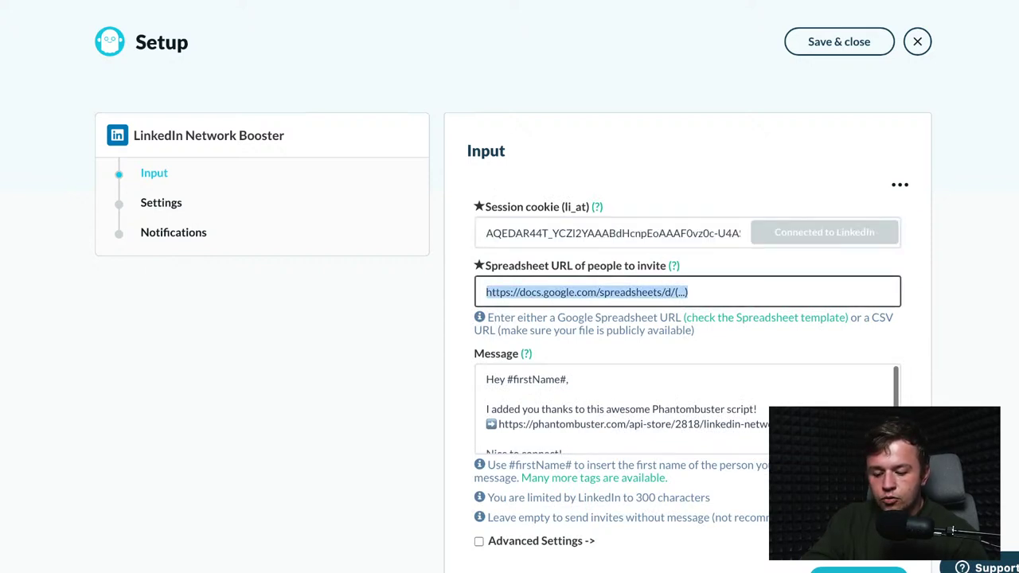
Step: Enlarge the Message box so the whole invite text is visible
{"action": "scroll", "coordinate": [509, 318], "scroll_direction": "down", "scroll_amount": 1}
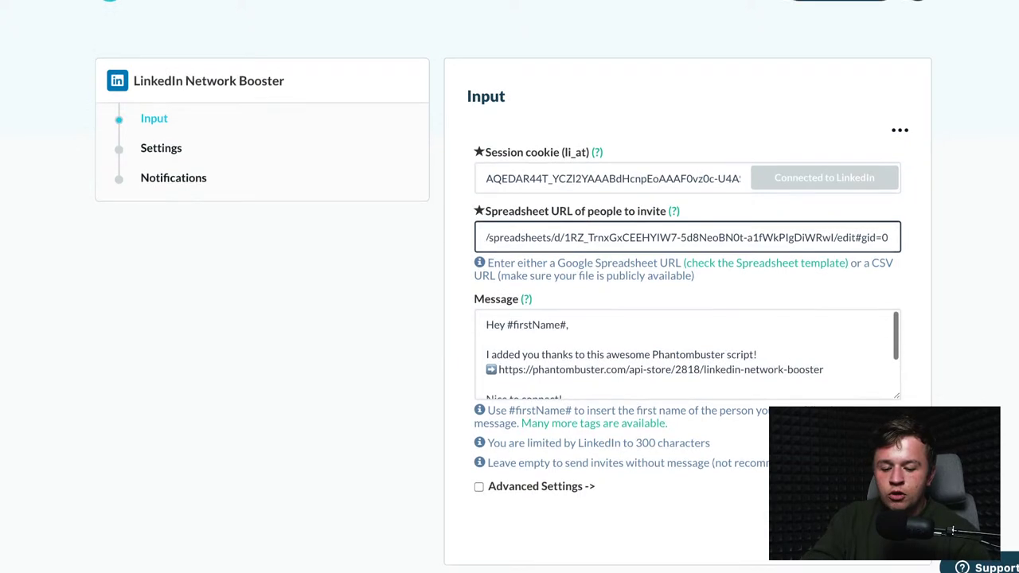
{"action": "left_click_drag", "start_coordinate": [896, 395], "coordinate": [993, 570]}
{"action": "scroll", "coordinate": [510, 318], "scroll_direction": "down", "scroll_amount": 1}
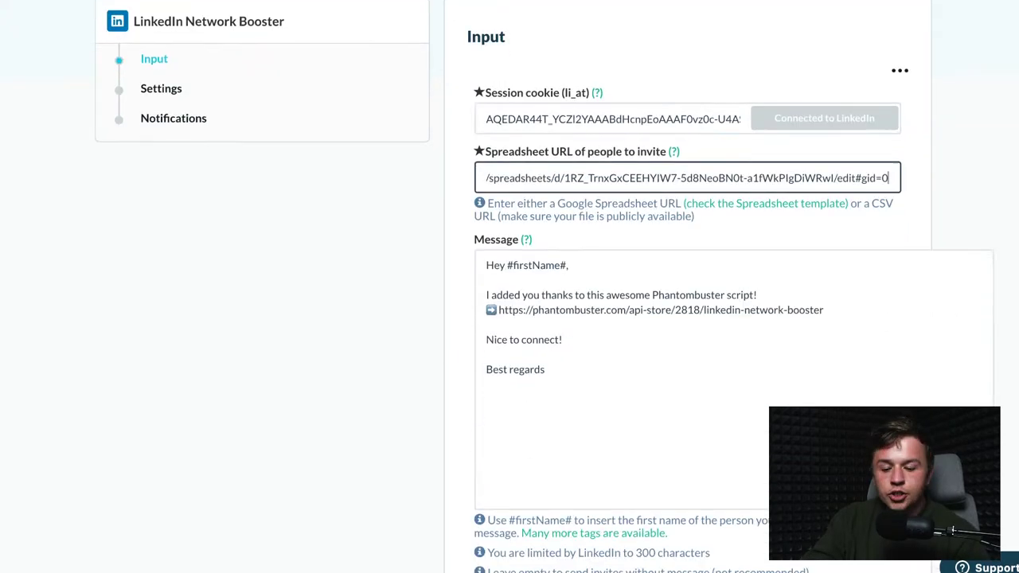
{"action": "scroll", "coordinate": [509, 318], "scroll_direction": "down", "scroll_amount": 1}
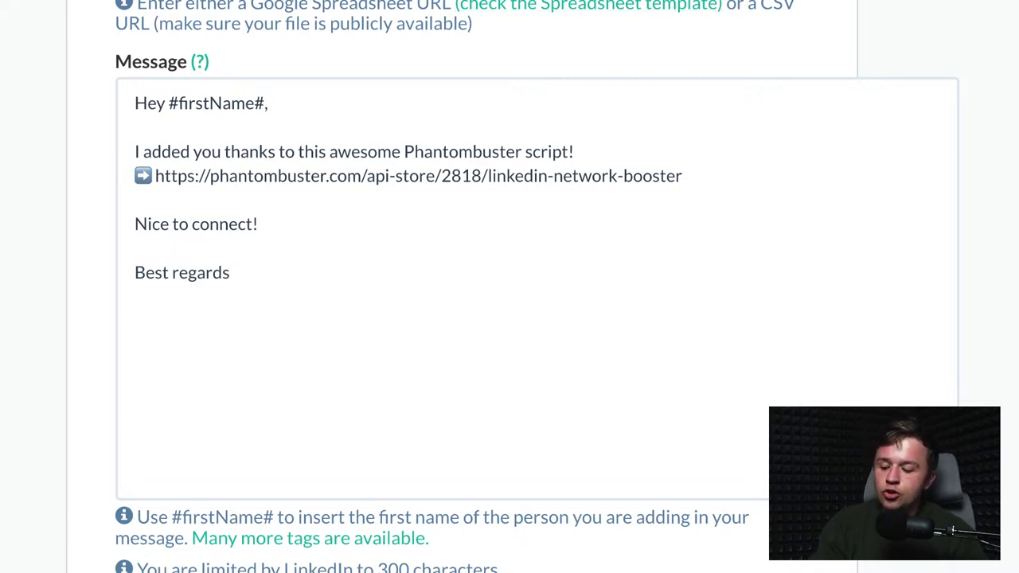
{"action": "scroll", "coordinate": [509, 286], "scroll_direction": "down", "scroll_amount": 2}
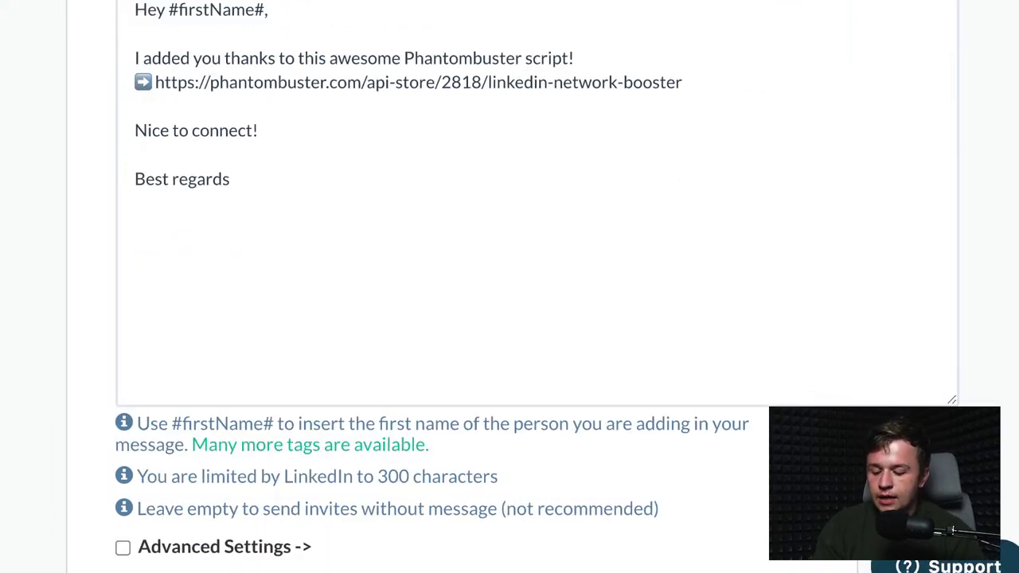
{"action": "left_click", "coordinate": [230, 179]}
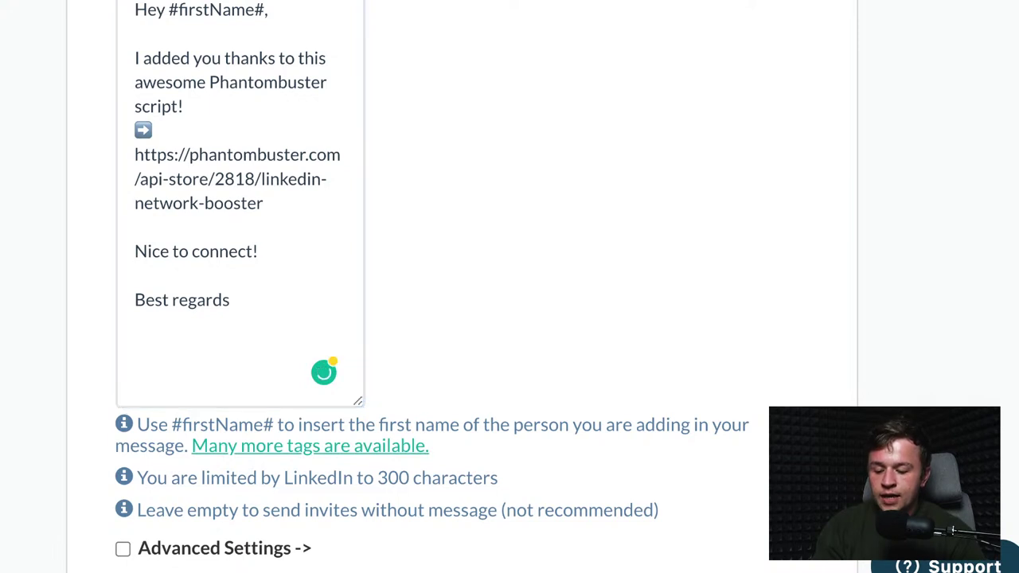
{"action": "left_click_drag", "start_coordinate": [359, 401], "coordinate": [834, 569]}
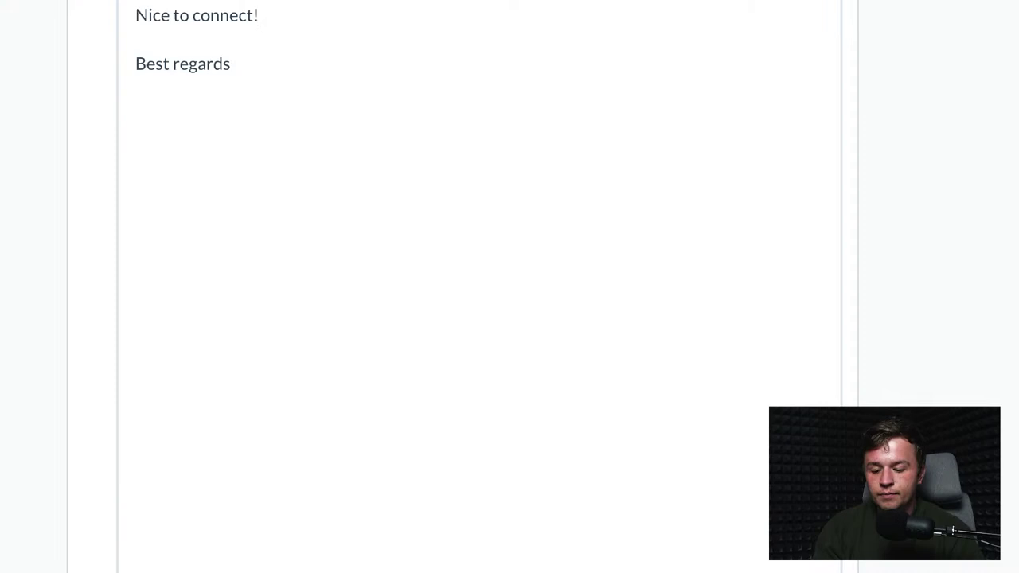
{"action": "scroll", "coordinate": [477, 318], "scroll_direction": "up", "scroll_amount": 8}
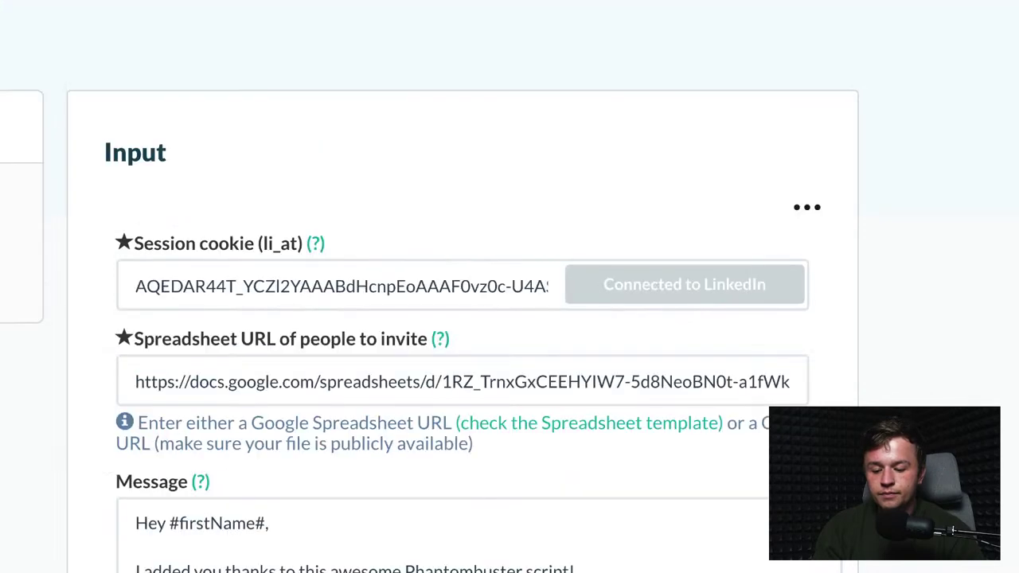
{"action": "scroll", "coordinate": [478, 318], "scroll_direction": "down", "scroll_amount": 5}
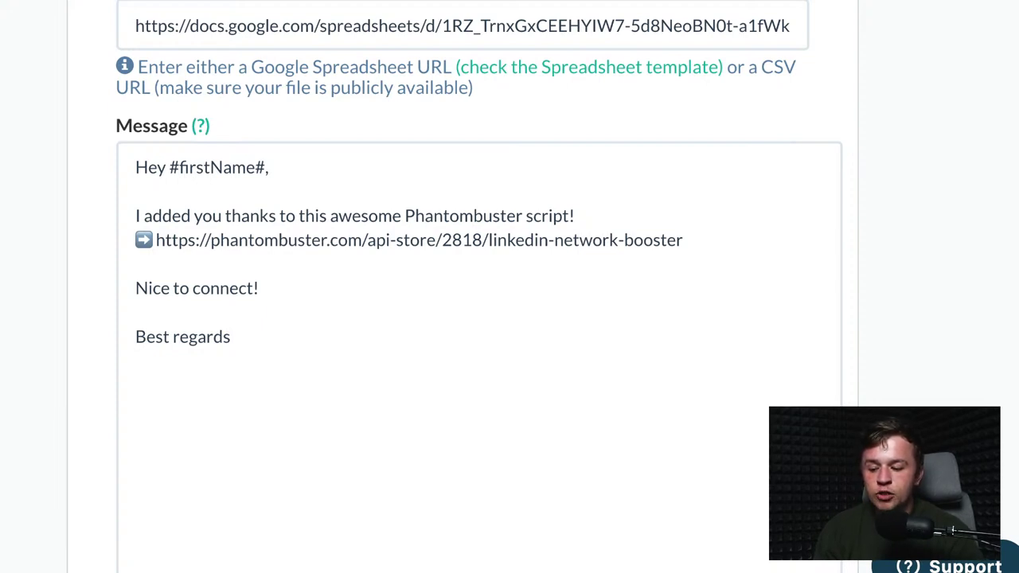
Step: Under 'Hey #firstName#,' insert a new line reading "hope you're staying wealth & safe!"
{"action": "left_click_drag", "start_coordinate": [135, 167], "coordinate": [272, 167]}
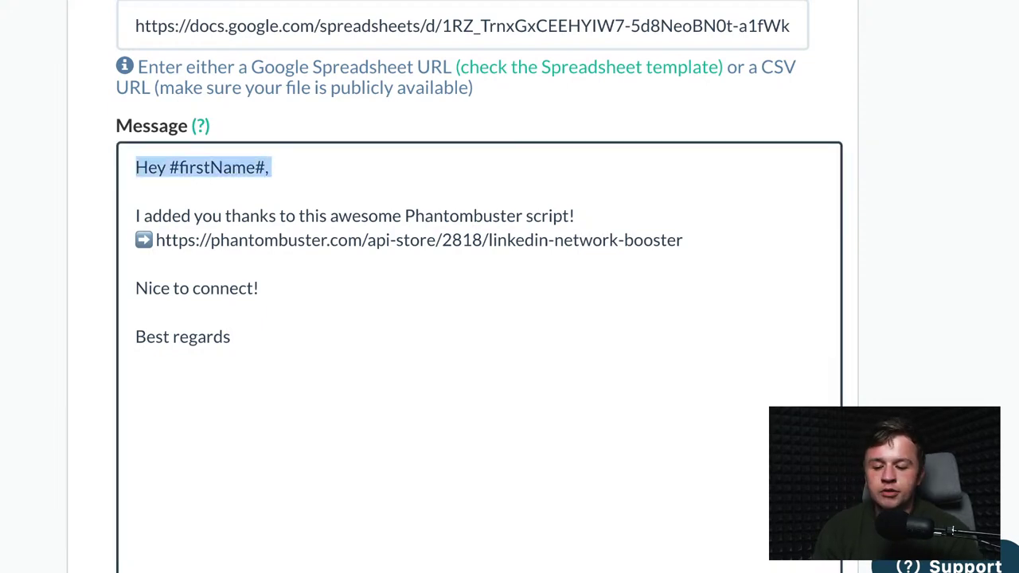
{"action": "left_click", "coordinate": [404, 240]}
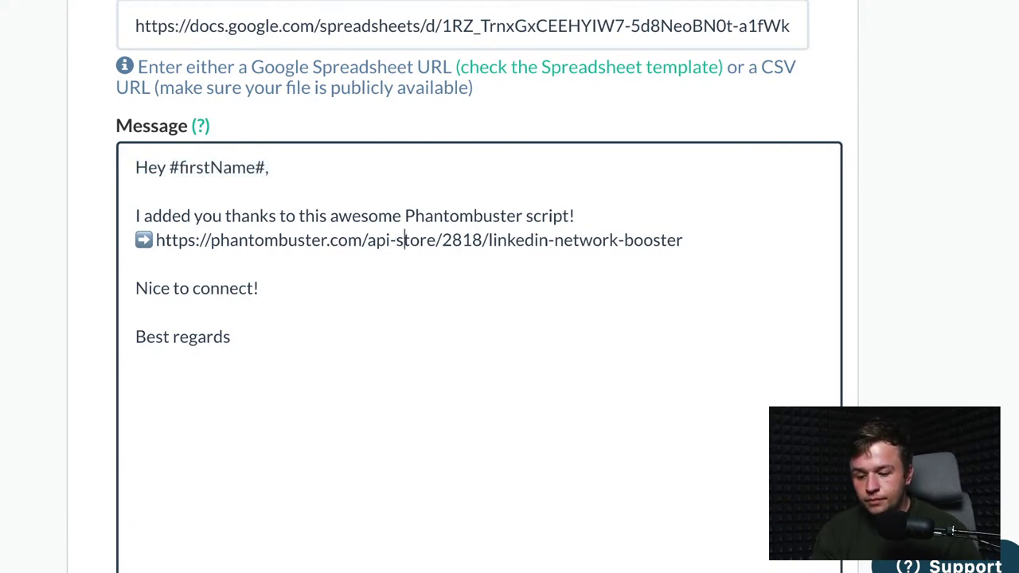
{"action": "left_click", "coordinate": [270, 168]}
{"action": "key", "text": "Return"}
{"action": "key", "text": "Return"}
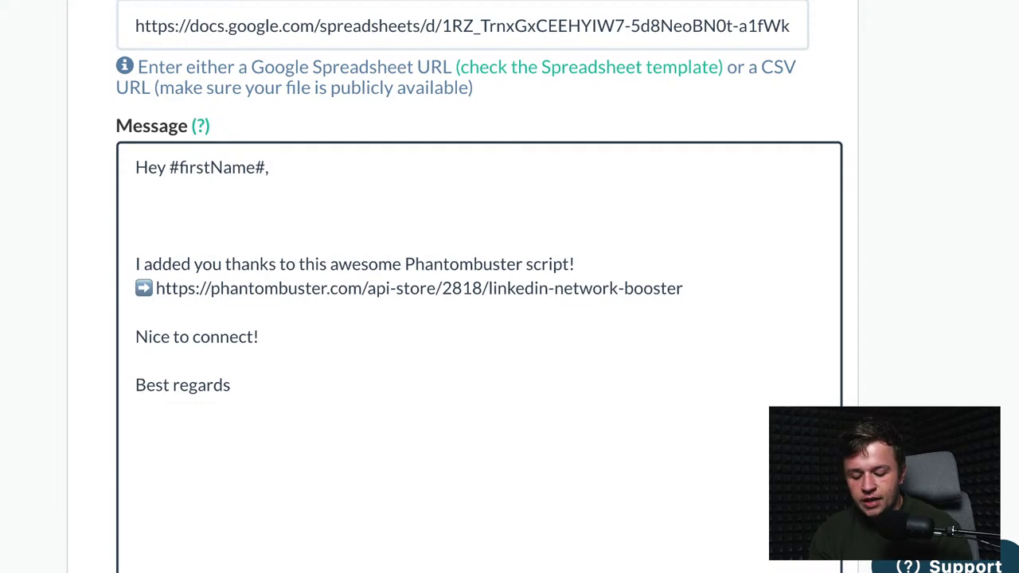
{"action": "type", "text": "hope "}
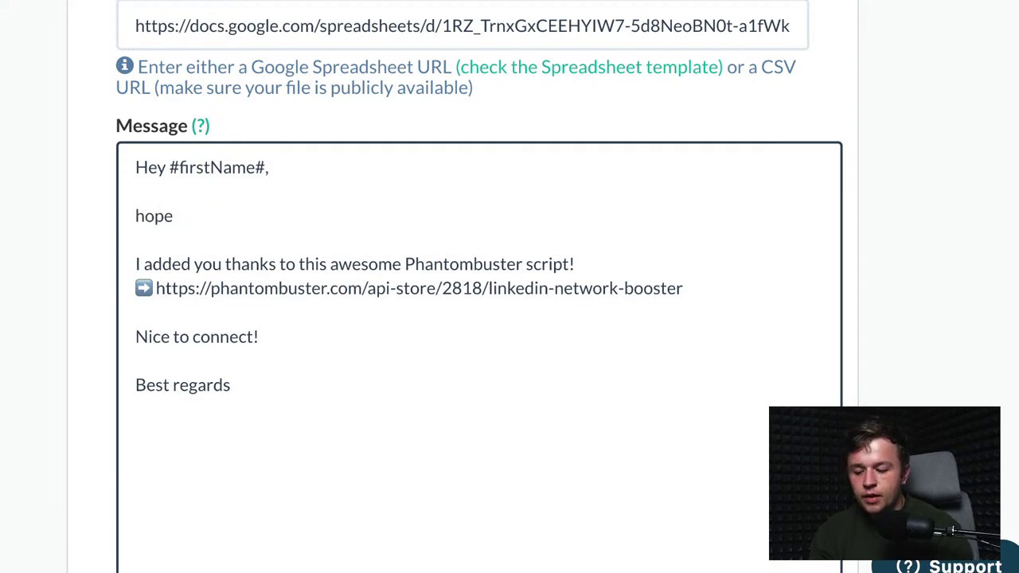
{"action": "type", "text": "you"}
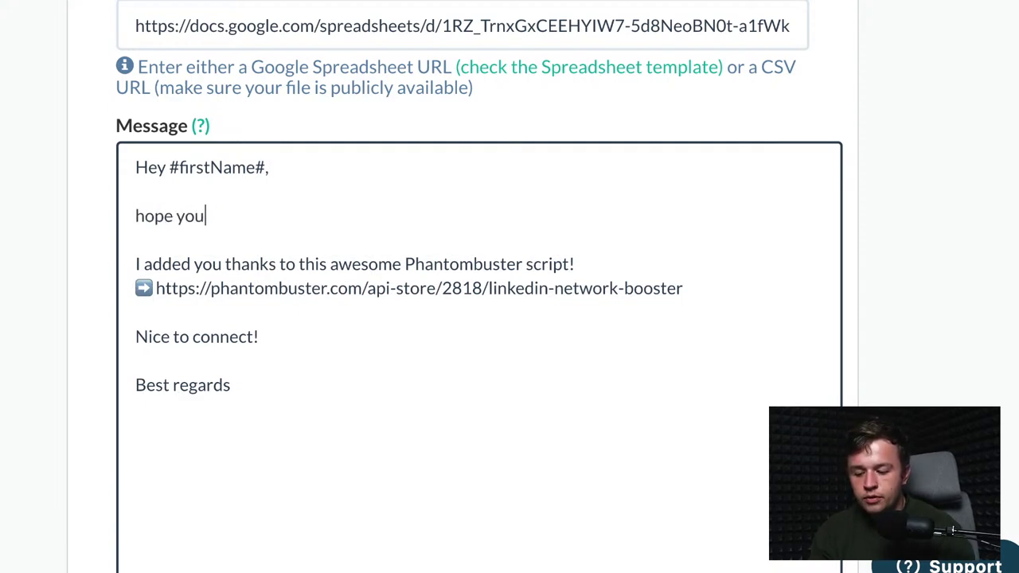
{"action": "type", "text": "'res"}
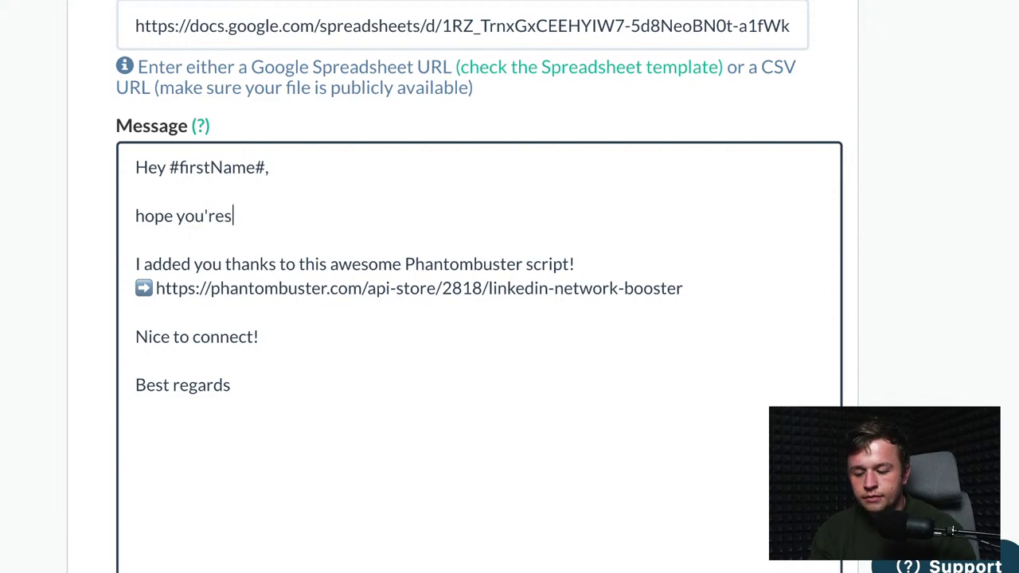
{"action": "key", "text": "BackSpace"}
{"action": "type", "text": "s"}
{"action": "type", "text": "tayy"}
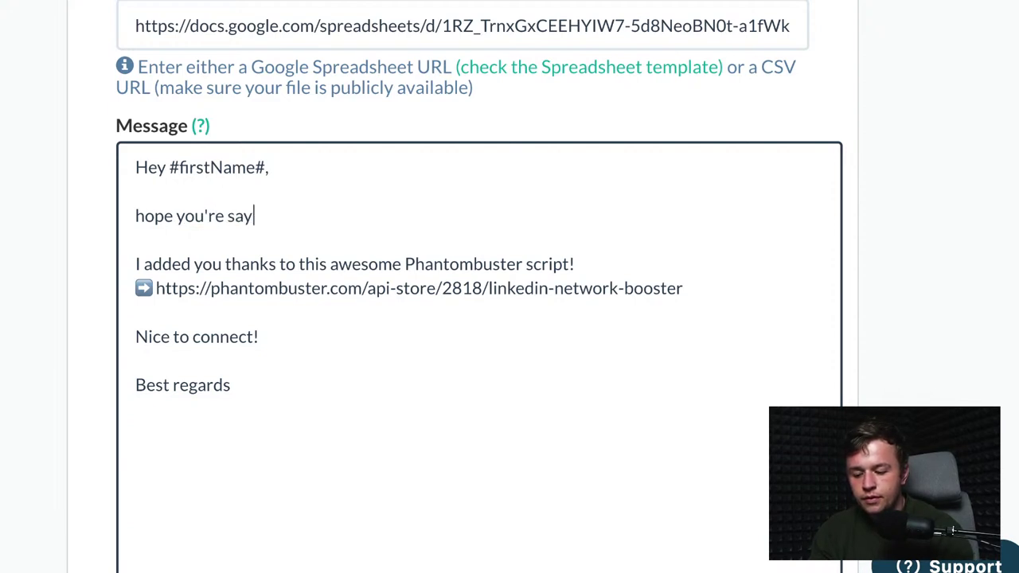
{"action": "type", "text": "i"}
{"action": "key", "text": "BackSpace"}
{"action": "type", "text": "yyi"}
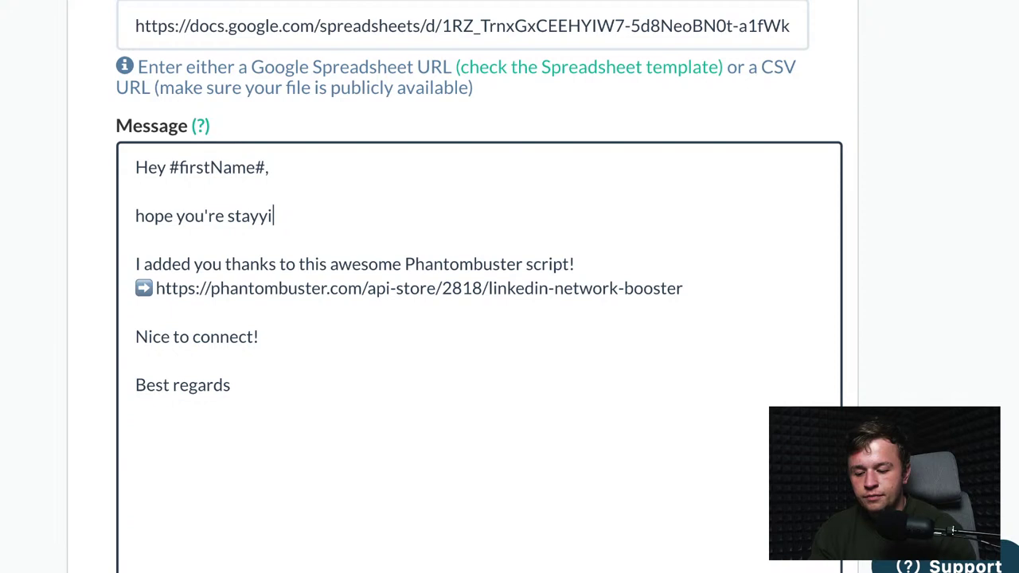
{"action": "key", "text": "BackSpace"}
{"action": "key", "text": "BackSpace"}
{"action": "type", "text": "ing"}
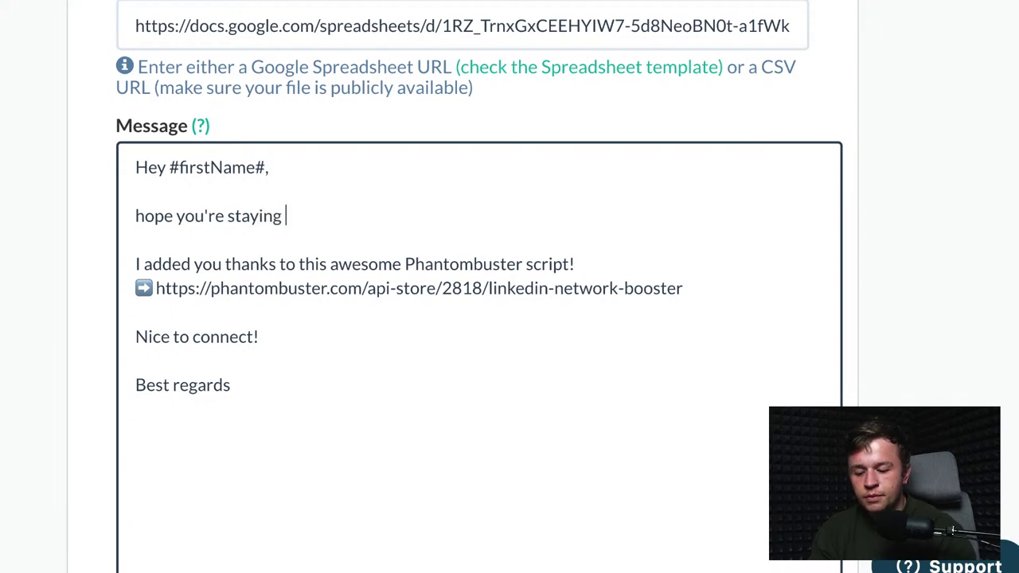
{"action": "type", "text": "dd"}
{"action": "key", "text": "BackSpace"}
{"action": "key", "text": "BackSpace"}
{"action": "type", "text": "g"}
{"action": "key", "text": "BackSpace"}
{"action": "type", "text": "wealth "}
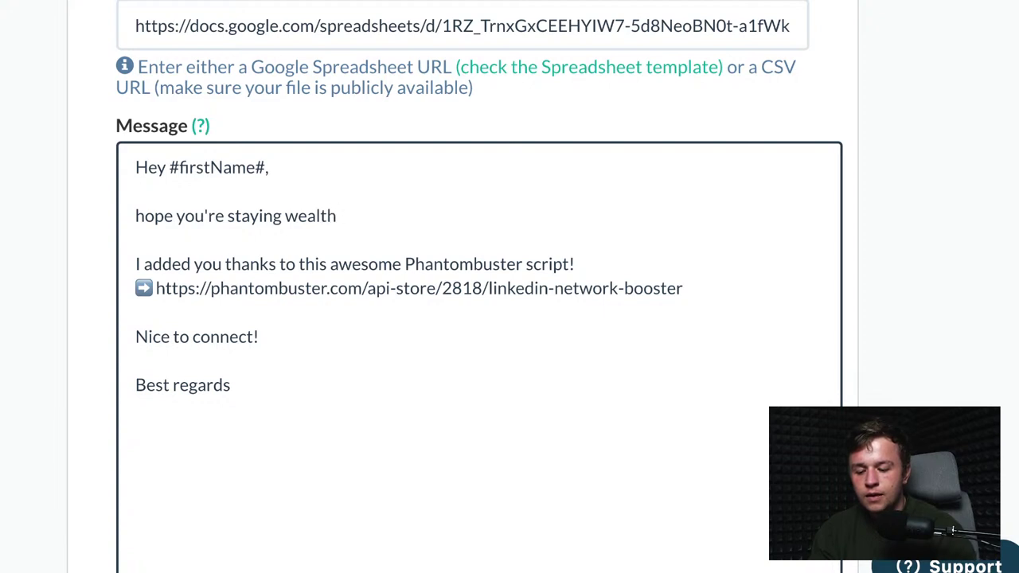
{"action": "type", "text": "& s"}
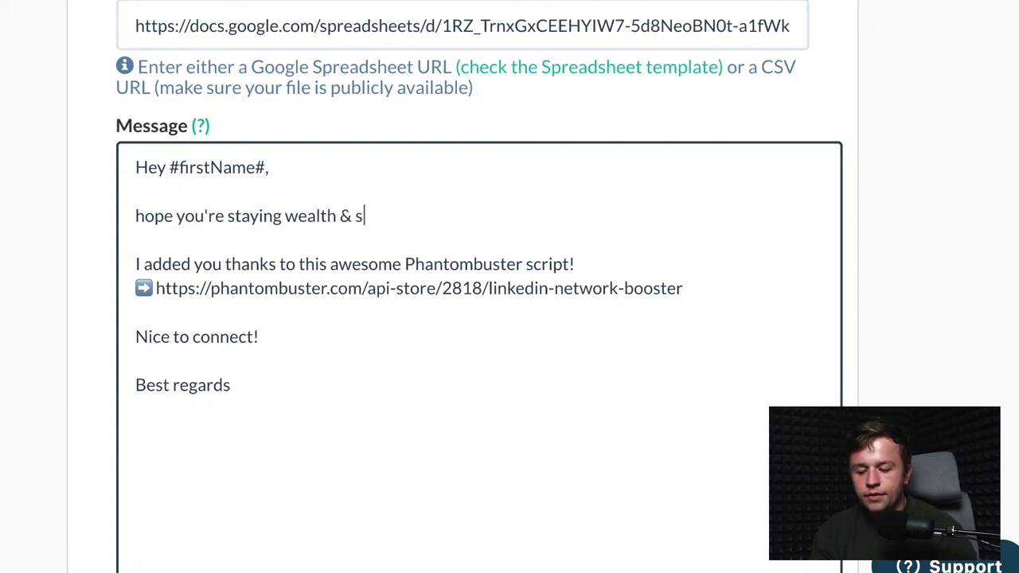
{"action": "type", "text": "afe!"}
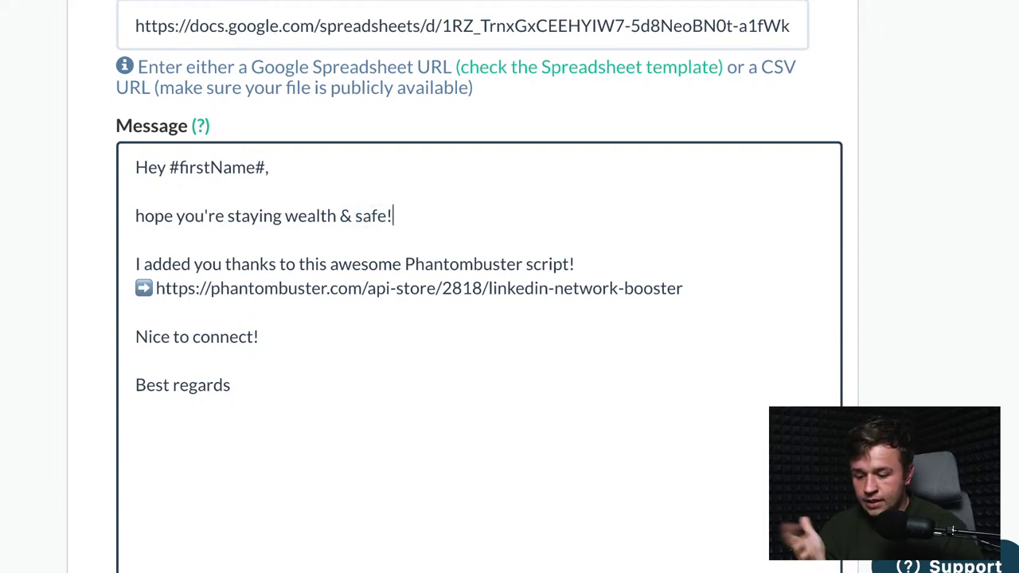
{"action": "scroll", "coordinate": [477, 319], "scroll_direction": "down", "scroll_amount": 1}
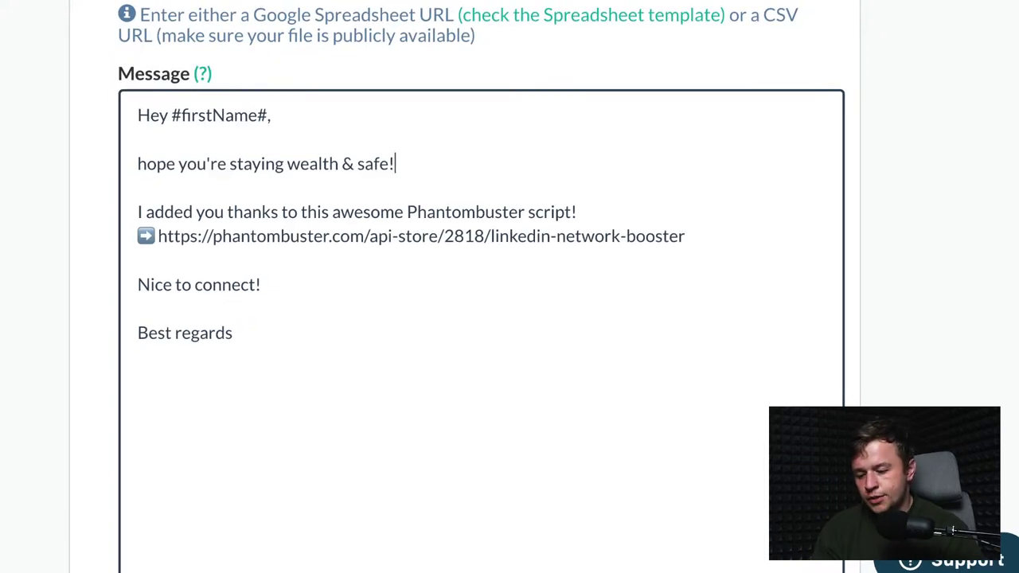
Step: Delete the message text from 'I added you thanks…' through 'Nice to connect!'
{"action": "left_click_drag", "start_coordinate": [138, 212], "coordinate": [576, 211]}
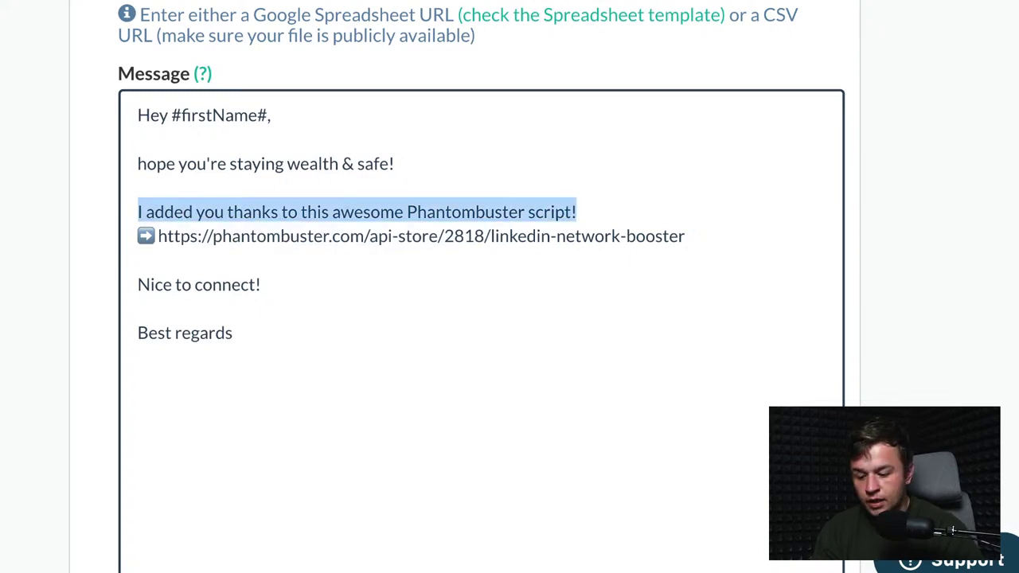
{"action": "left_click_drag", "start_coordinate": [139, 307], "coordinate": [137, 211]}
{"action": "key", "text": "BackSpace"}
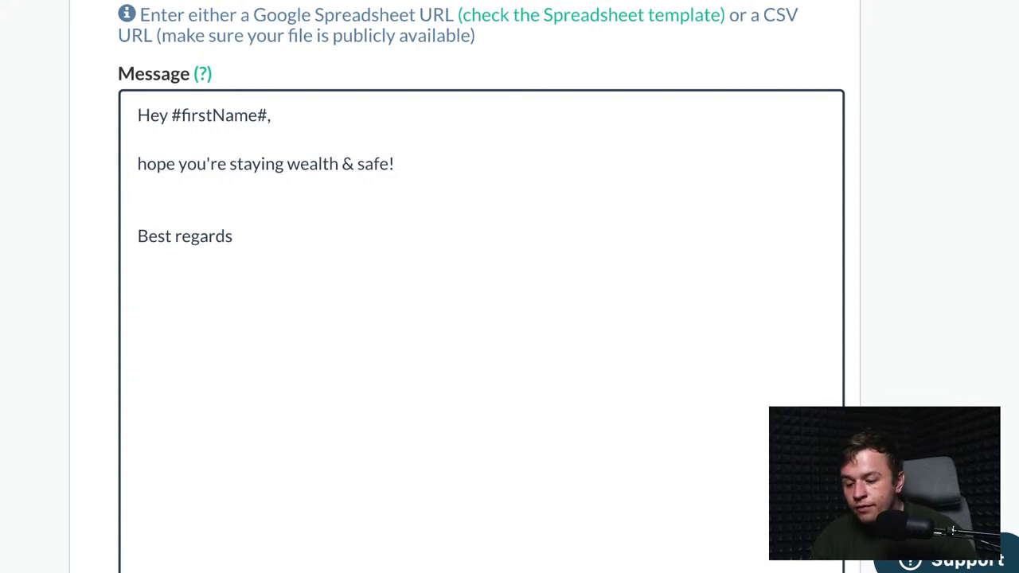
Step: Write 'I am expanding my network & would love to see experienced Product folks among the connections list.'
{"action": "type", "text": "GG"}
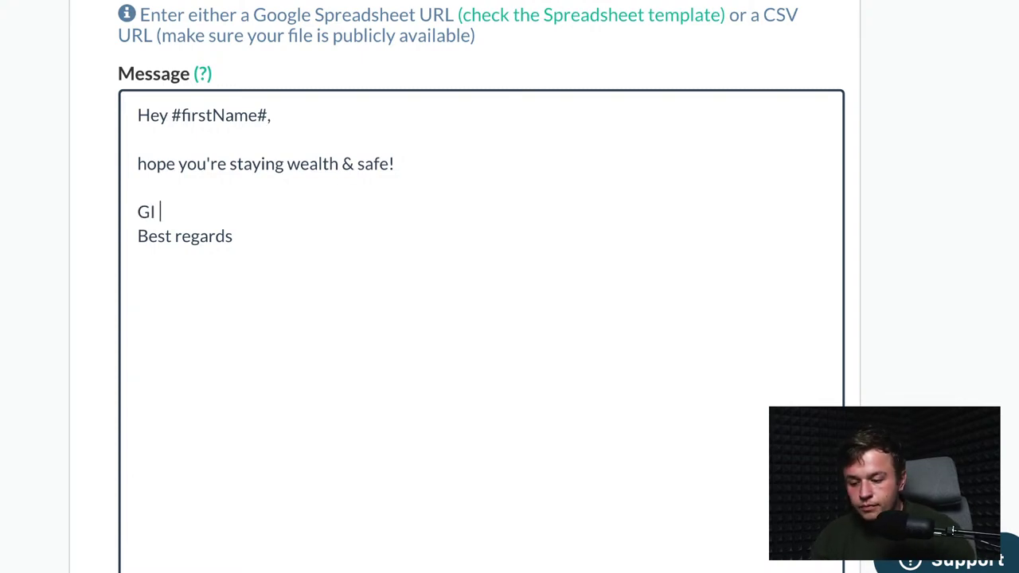
{"action": "key", "text": "BackSpace"}
{"action": "key", "text": "BackSpace"}
{"action": "key", "text": "BackSpace"}
{"action": "type", "text": "I am e"}
{"action": "key", "text": "BackSpace"}
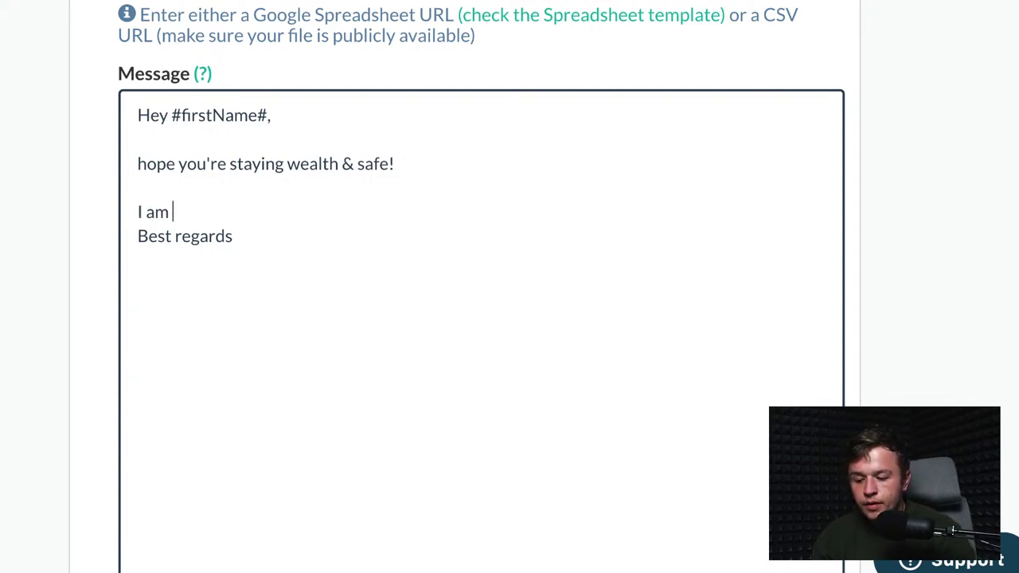
{"action": "key", "text": "BackSpace"}
{"action": "type", "text": "e"}
{"action": "key", "text": "BackSpace"}
{"action": "key", "text": "BackSpace"}
{"action": "type", "text": "m expaninding my net"}
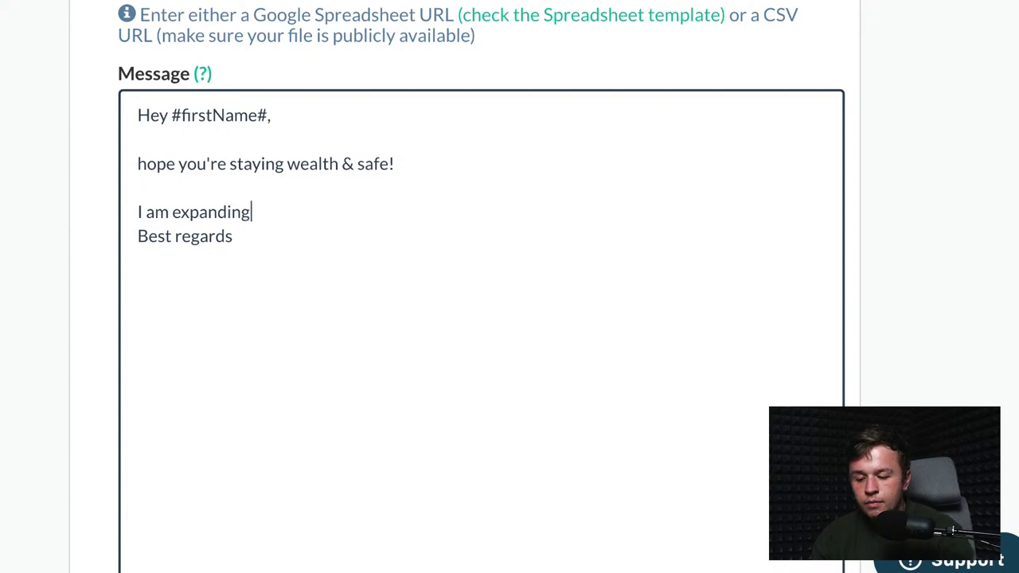
{"action": "type", "text": "wor"}
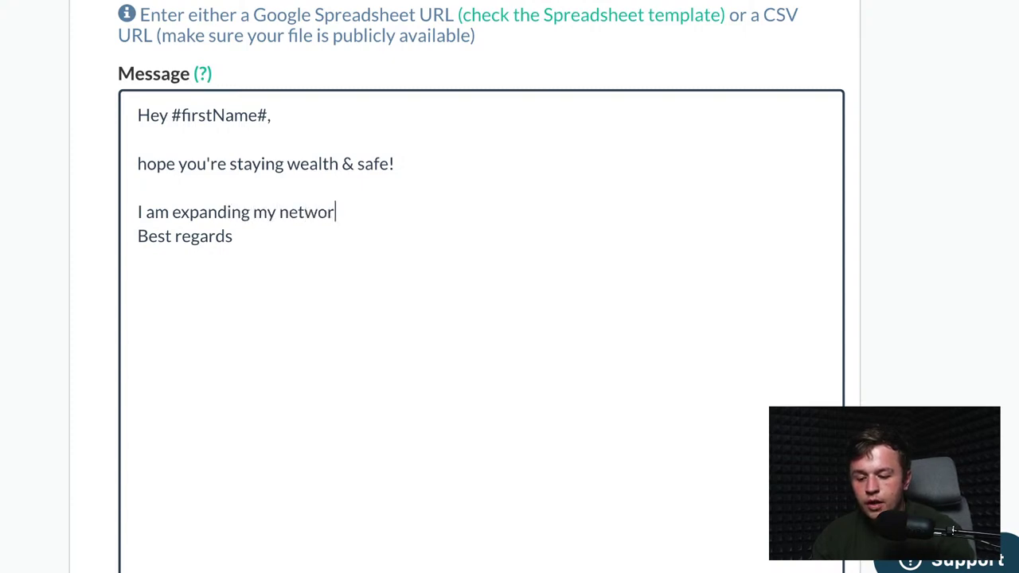
{"action": "type", "text": "k & would love tpo"}
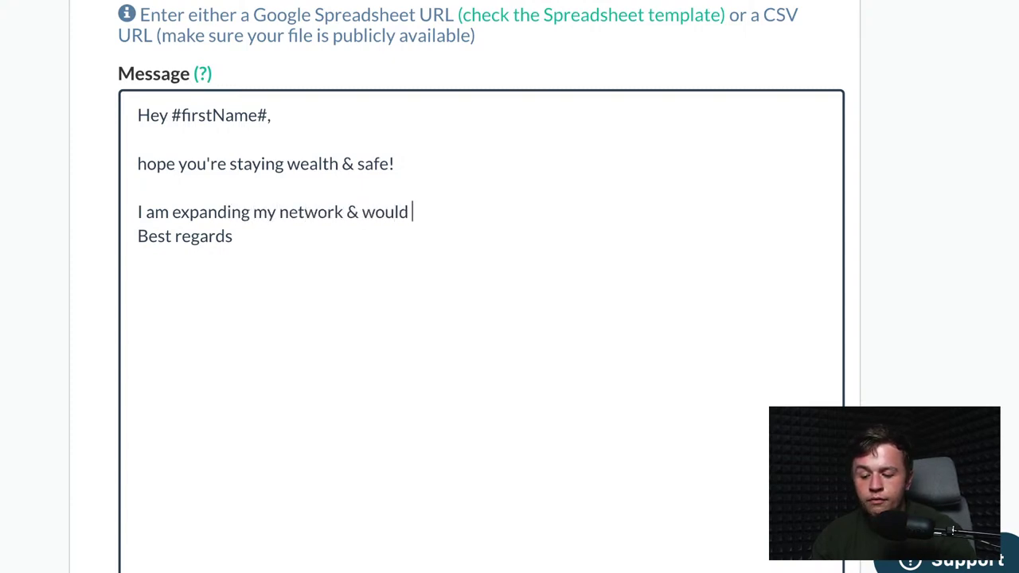
{"action": "key", "text": "BackSpace"}
{"action": "key", "text": "BackSpace"}
{"action": "type", "text": "o segea"}
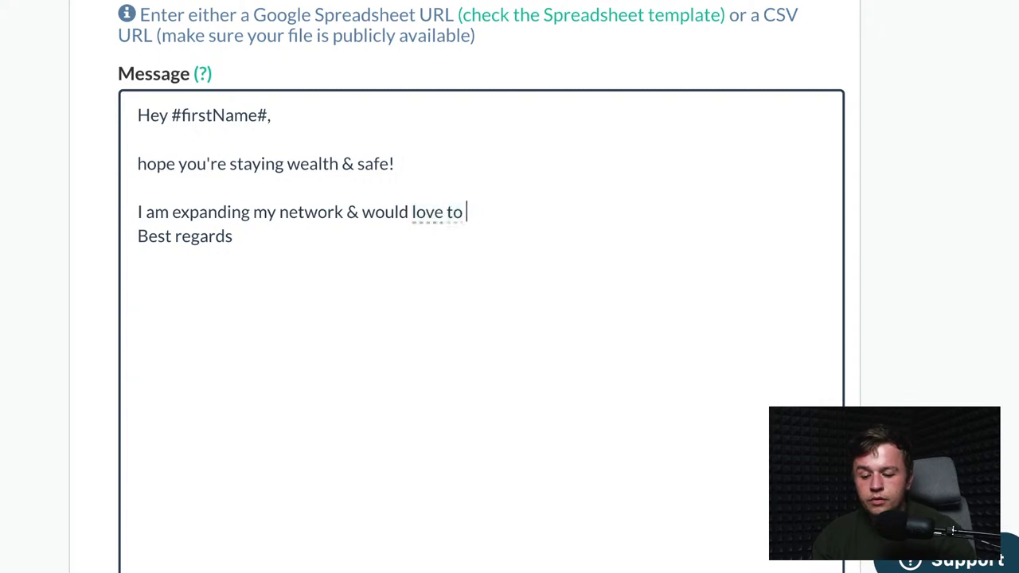
{"action": "key", "text": "BackSpace"}
{"action": "key", "text": "BackSpace"}
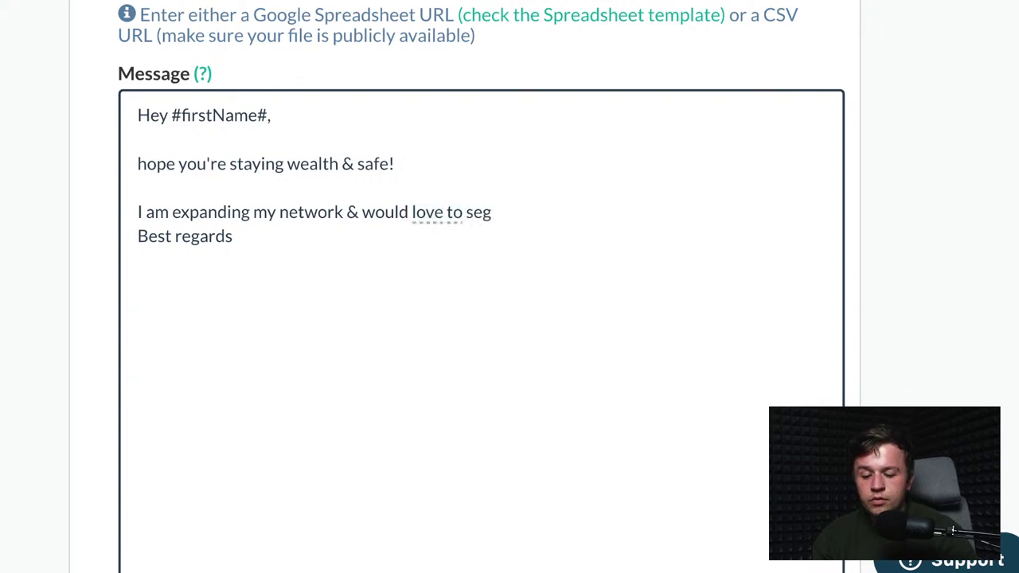
{"action": "key", "text": "BackSpace"}
{"action": "type", "text": "ee "}
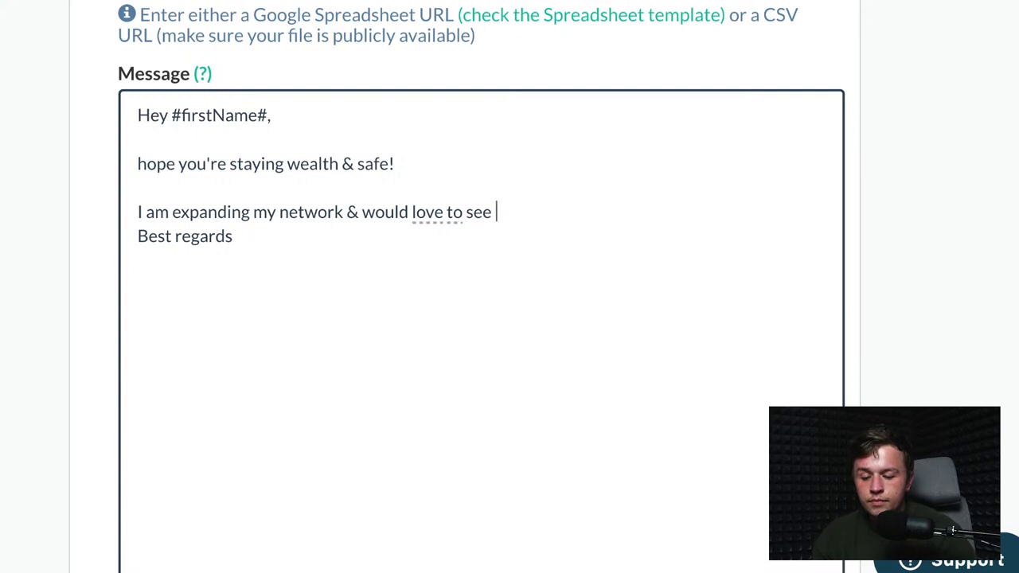
{"action": "type", "text": "x"}
{"action": "key", "text": "BackSpace"}
{"action": "type", "text": "xp"}
{"action": "key", "text": "BackSpace"}
{"action": "key", "text": "BackSpace"}
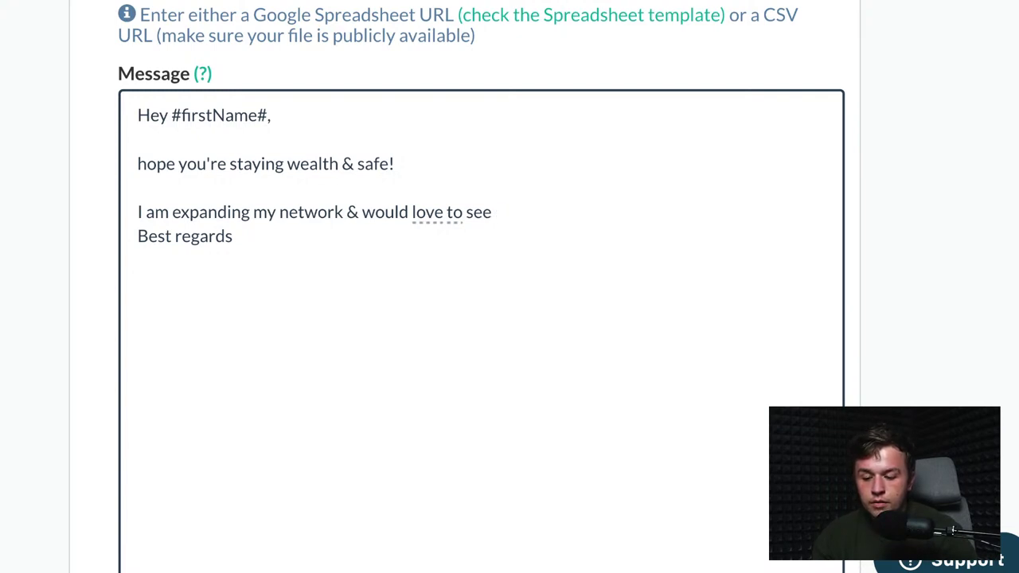
{"action": "type", "text": "P"}
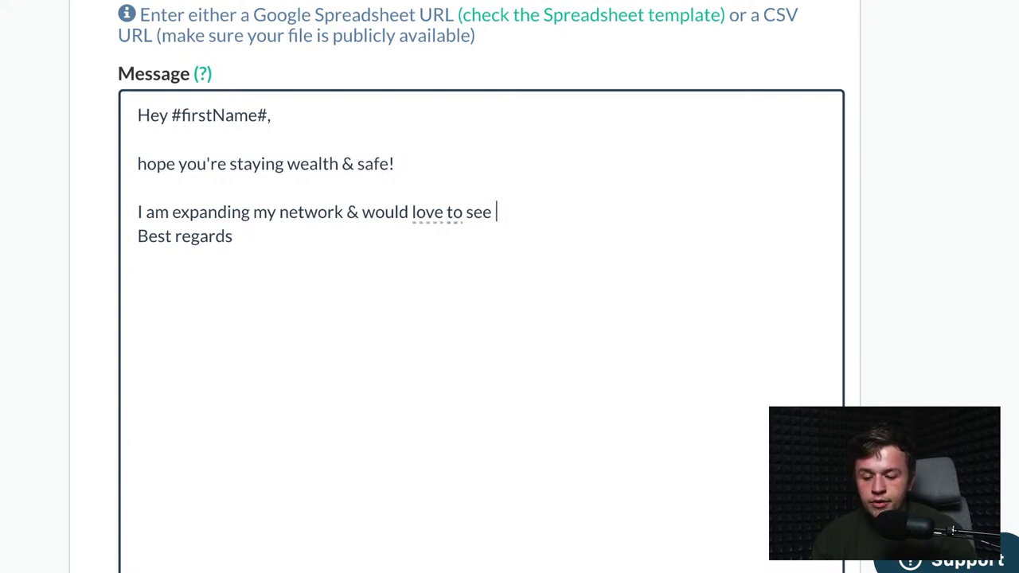
{"action": "type", "text": "experri"}
{"action": "key", "text": "BackSpace"}
{"action": "key", "text": "BackSpace"}
{"action": "type", "text": "ii"}
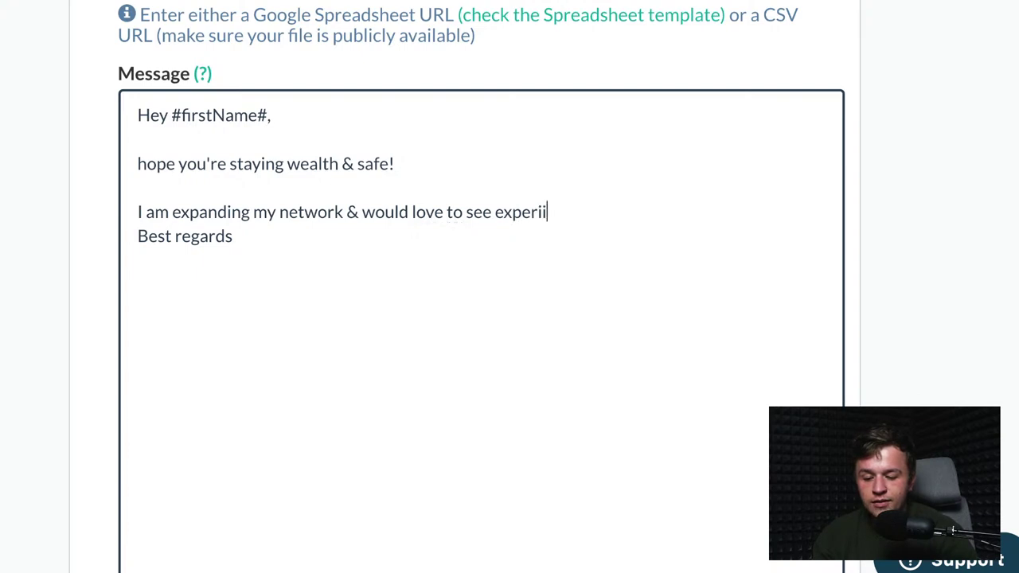
{"action": "type", "text": "n"}
{"action": "key", "text": "BackSpace"}
{"action": "key", "text": "BackSpace"}
{"action": "type", "text": "enced"}
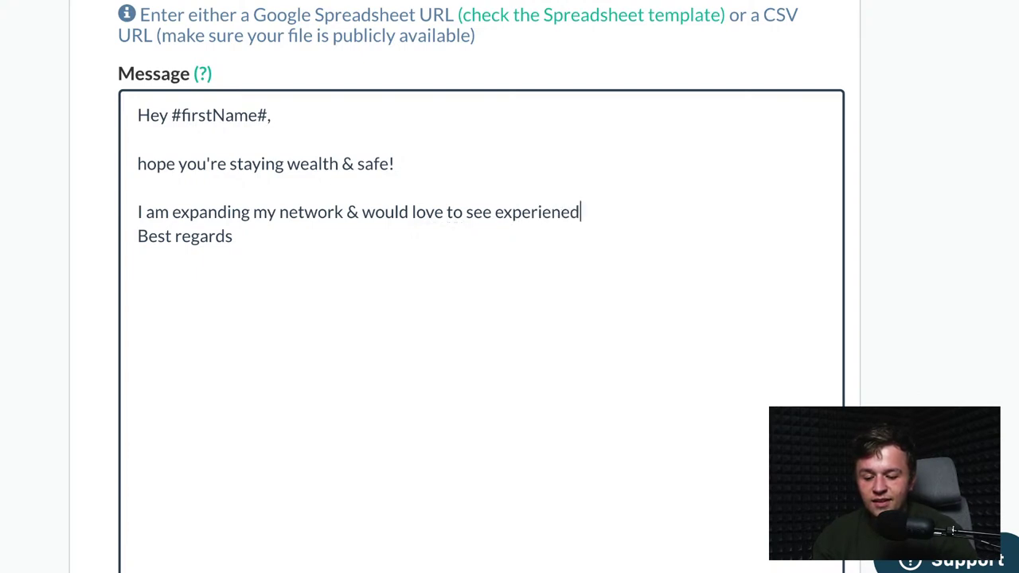
{"action": "key", "text": "BackSpace"}
{"action": "key", "text": "BackSpace"}
{"action": "type", "text": "ce"}
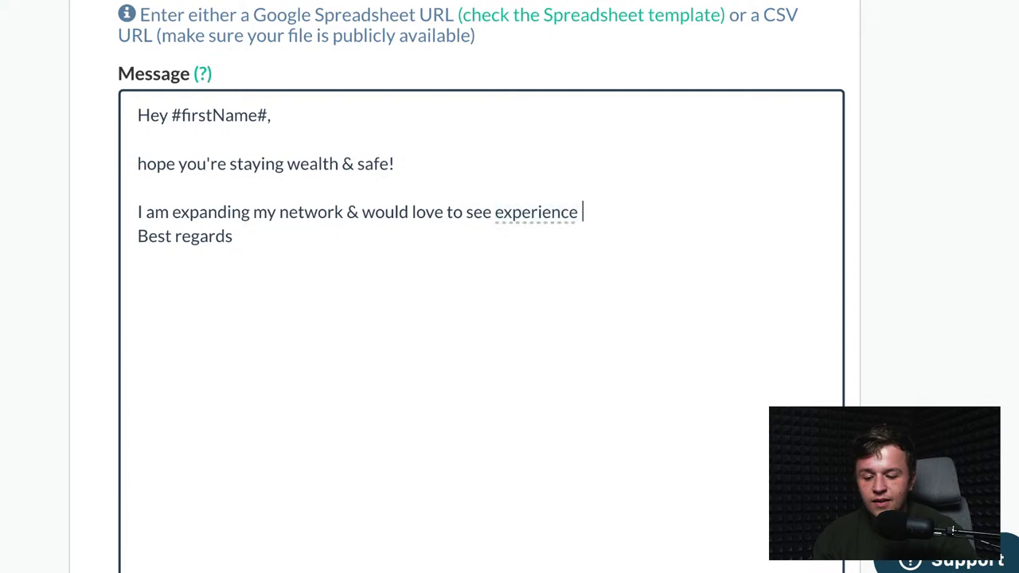
{"action": "key", "text": "BackSpace"}
{"action": "type", "text": "d PROD"}
{"action": "key", "text": "BackSpace"}
{"action": "key", "text": "BackSpace"}
{"action": "key", "text": "BackSpace"}
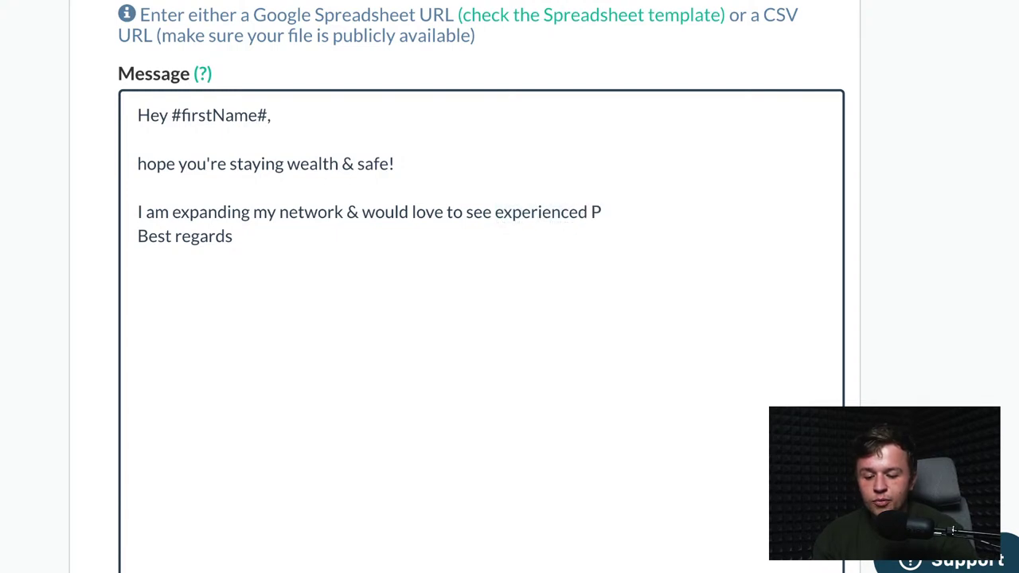
{"action": "type", "text": "roduct fol"}
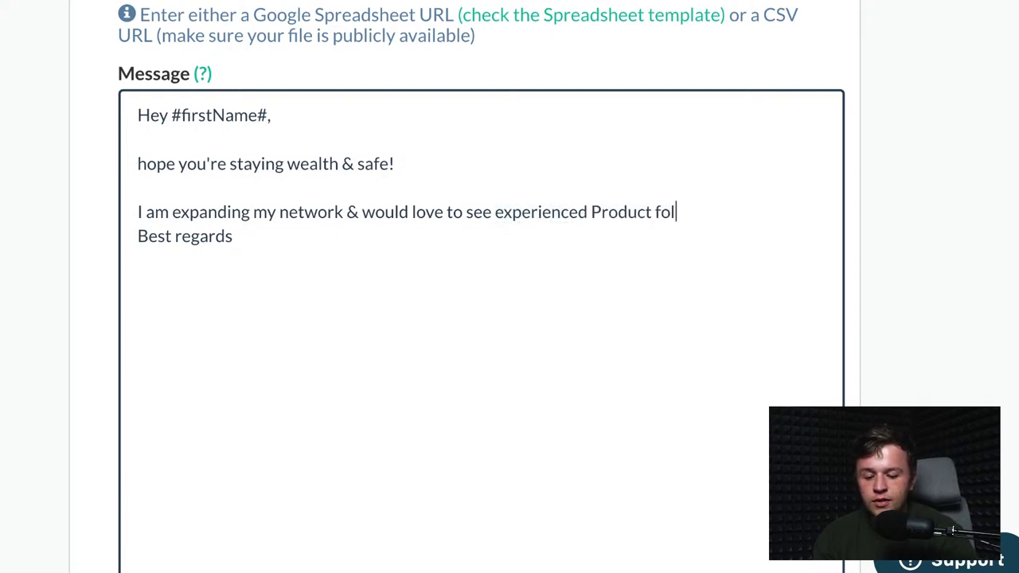
{"action": "type", "text": "ks gdf"}
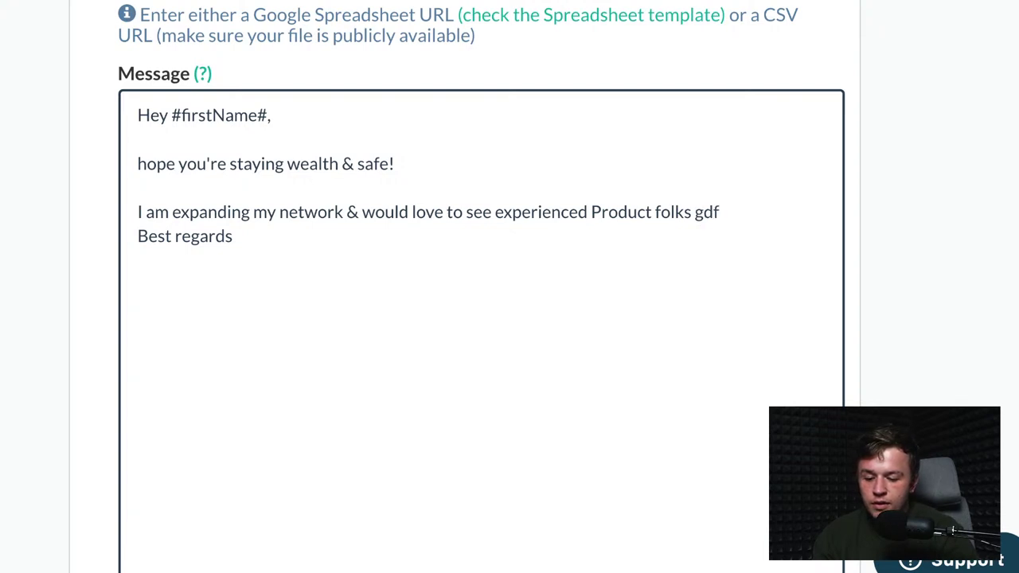
{"action": "key", "text": "BackSpace"}
{"action": "key", "text": "BackSpace"}
{"action": "key", "text": "BackSpace"}
{"action": "type", "text": "among ff"}
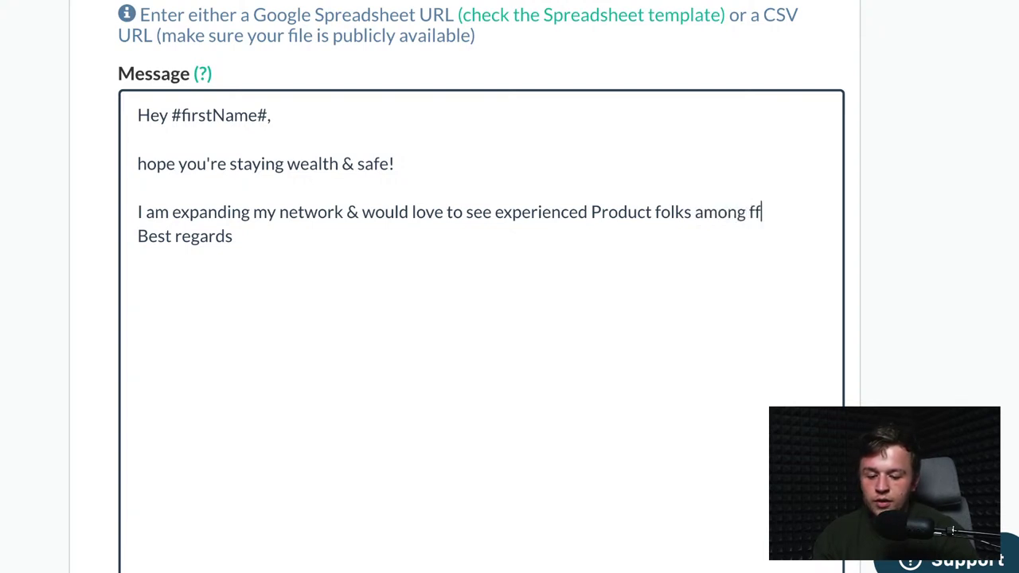
{"action": "key", "text": "BackSpace"}
{"action": "type", "text": "f"}
{"action": "key", "text": "BackSpace"}
{"action": "type", "text": "c"}
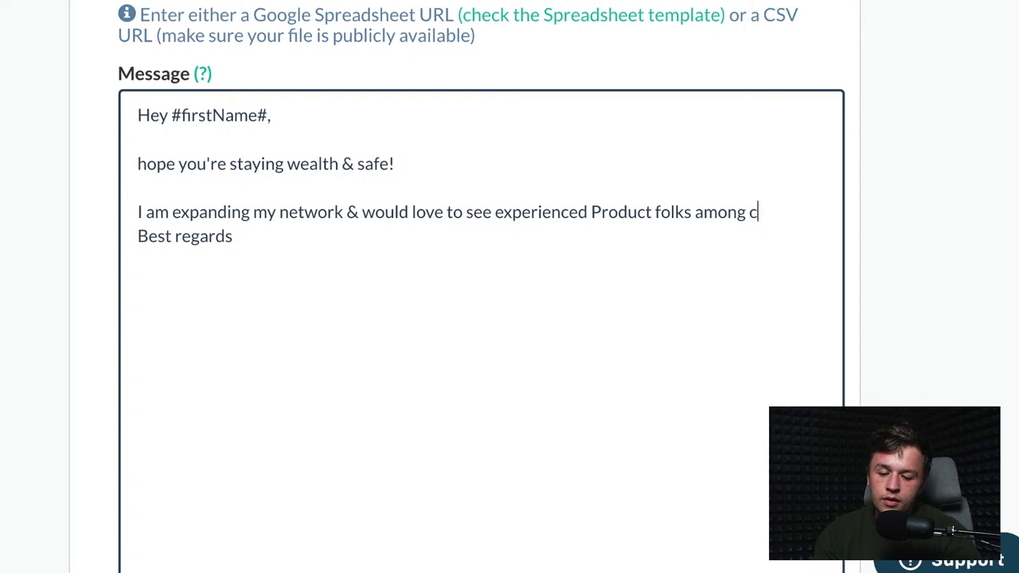
{"action": "key", "text": "BackSpace"}
{"action": "type", "text": "th"}
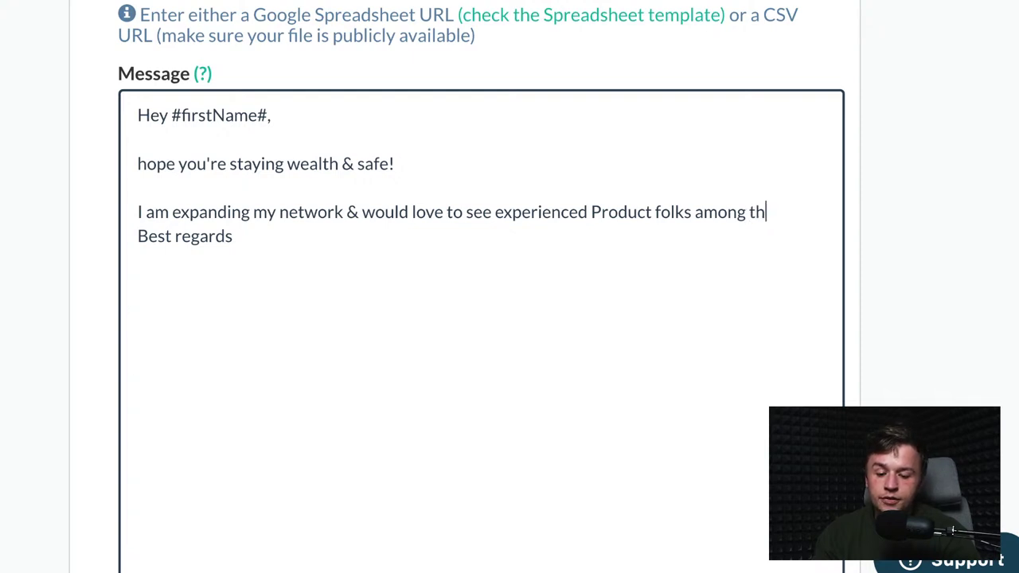
{"action": "type", "text": "ee co"}
{"action": "key", "text": "BackSpace"}
{"action": "key", "text": "BackSpace"}
{"action": "key", "text": "BackSpace"}
{"action": "key", "text": "BackSpace"}
{"action": "type", "text": "co"}
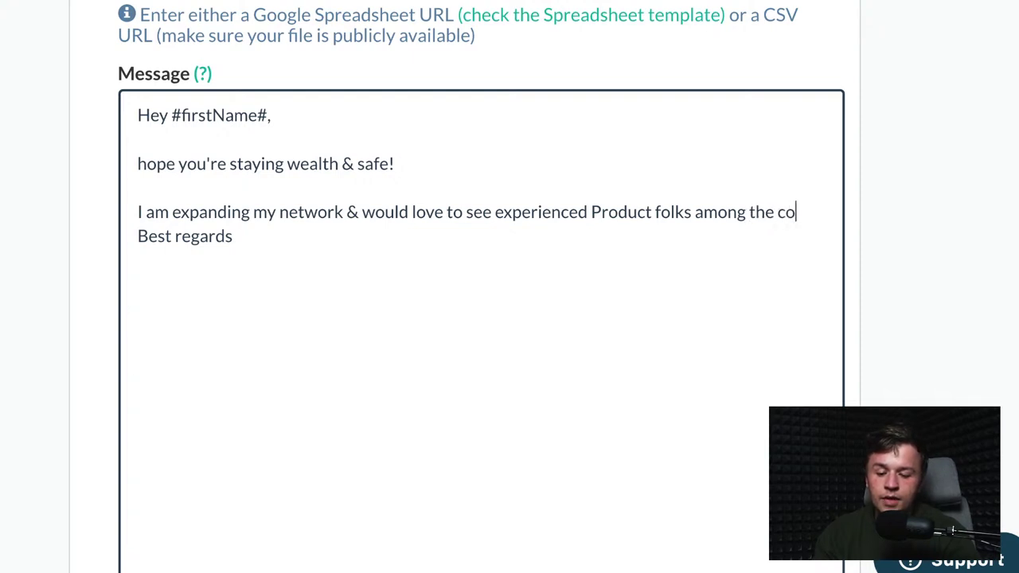
{"action": "type", "text": "nneci"}
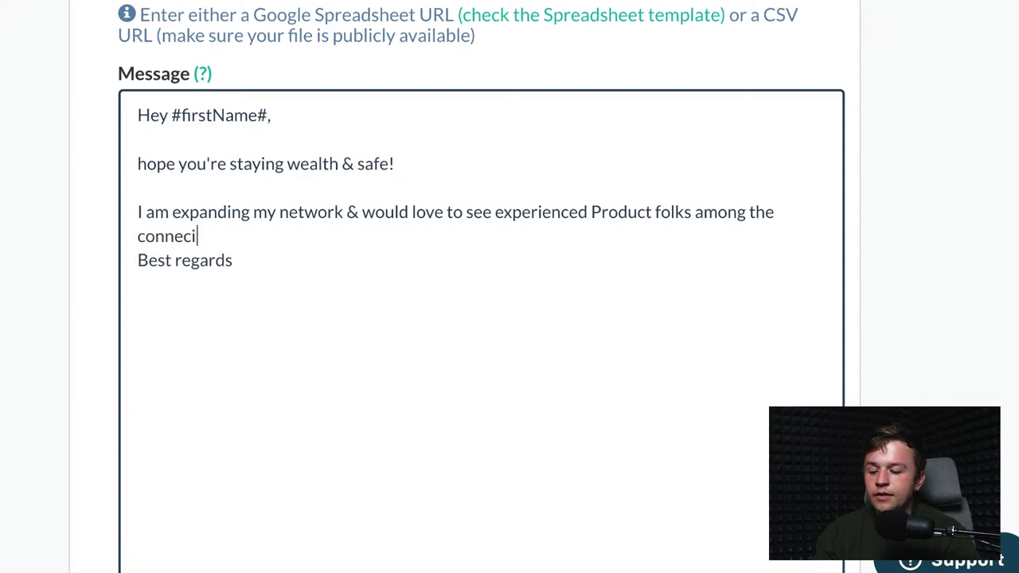
{"action": "type", "text": "on"}
{"action": "key", "text": "BackSpace"}
{"action": "key", "text": "BackSpace"}
{"action": "key", "text": "BackSpace"}
{"action": "key", "text": "BackSpace"}
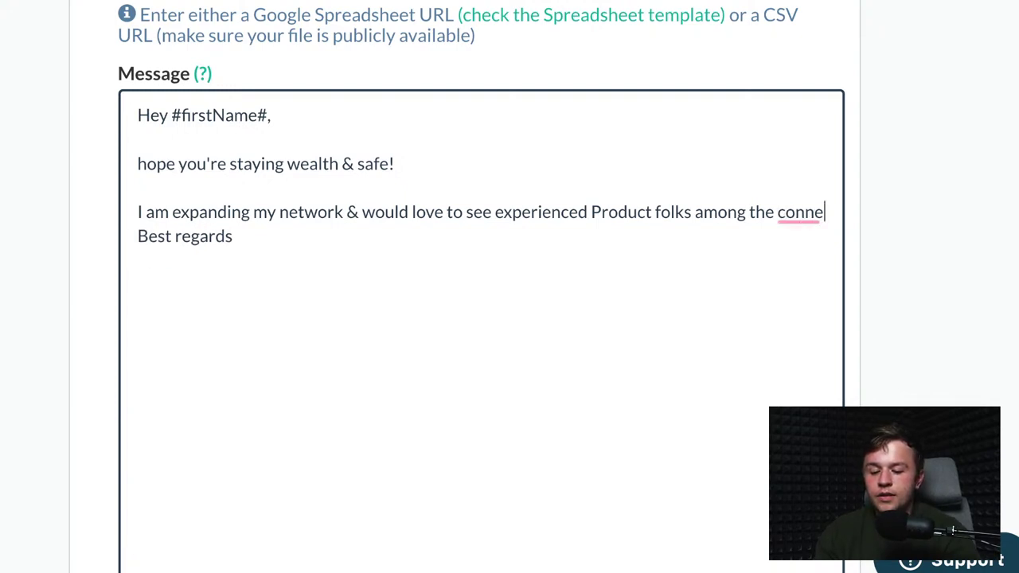
{"action": "key", "text": "BackSpace"}
{"action": "key", "text": "BackSpace"}
{"action": "key", "text": "BackSpace"}
{"action": "key", "text": "BackSpace"}
{"action": "key", "text": "BackSpace"}
{"action": "key", "text": "BackSpace"}
{"action": "key", "text": "BackSpace"}
{"action": "key", "text": "BackSpace"}
{"action": "key", "text": "BackSpace"}
{"action": "type", "text": "m c"}
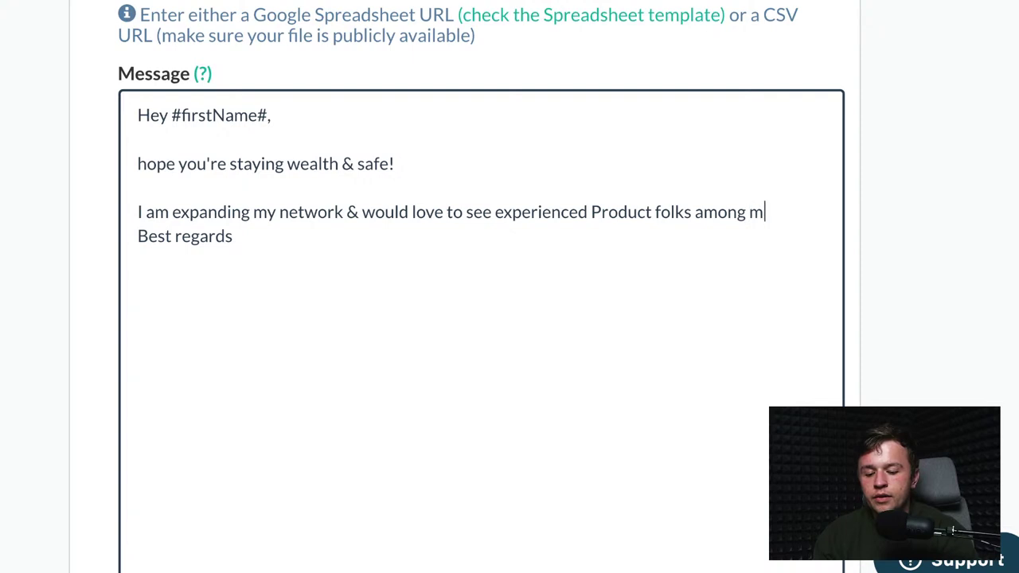
{"action": "key", "text": "BackSpace"}
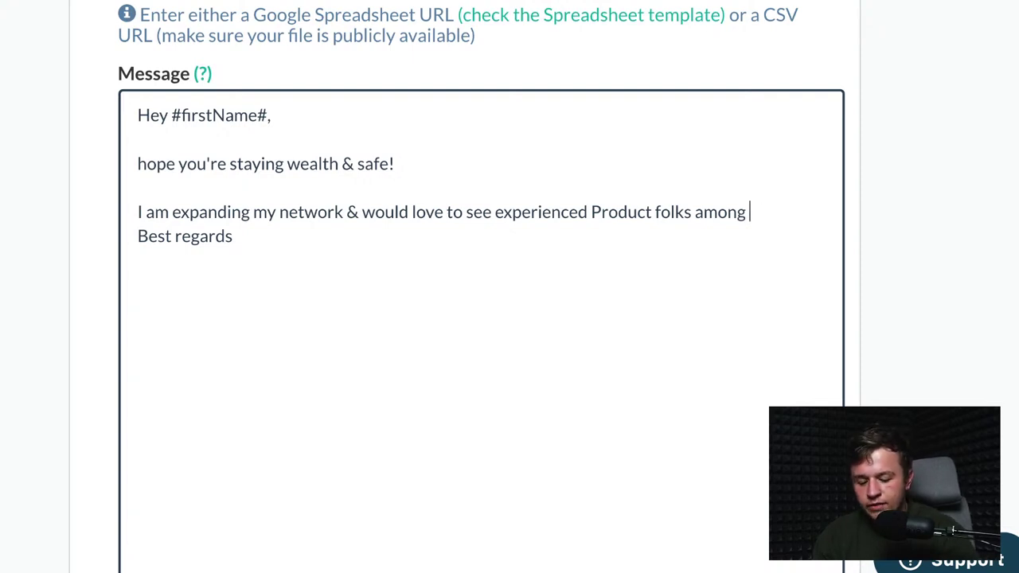
{"action": "type", "text": "the co"}
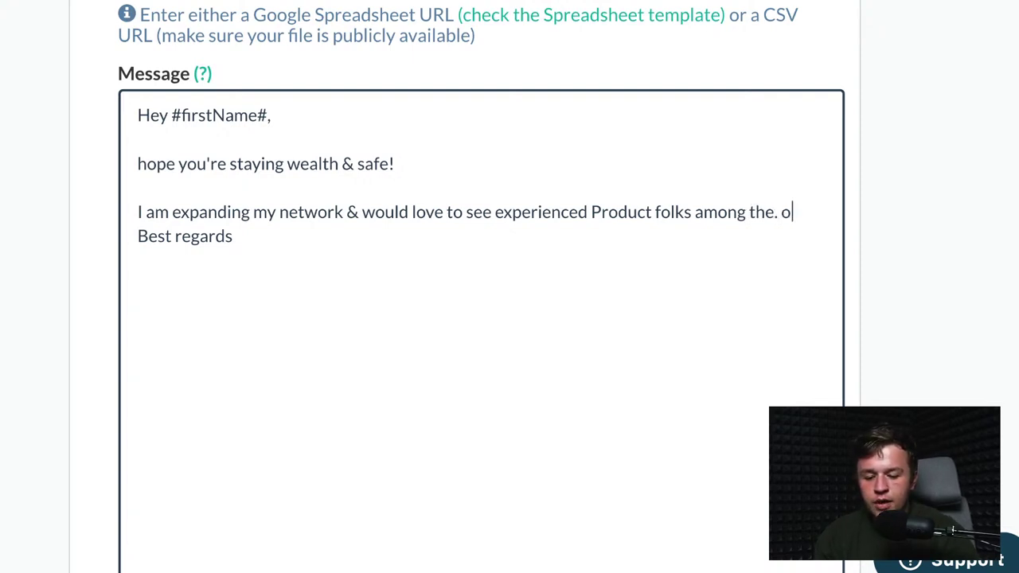
{"action": "key", "text": "BackSpace"}
{"action": "key", "text": "BackSpace"}
{"action": "key", "text": "BackSpace"}
{"action": "type", "text": "coon"}
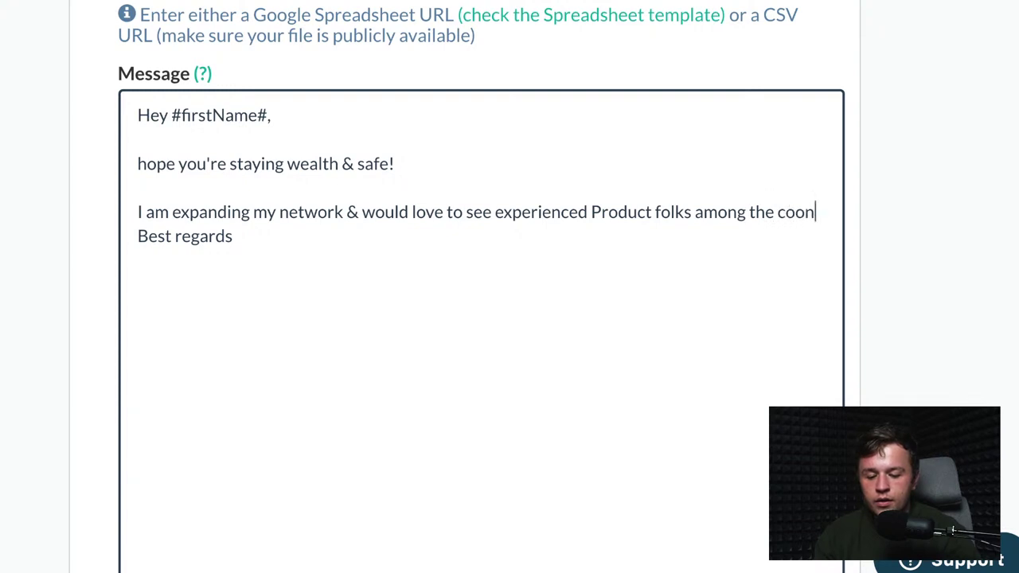
{"action": "key", "text": "BackSpace"}
{"action": "key", "text": "BackSpace"}
{"action": "type", "text": "nnec"}
{"action": "key", "text": "BackSpace"}
{"action": "type", "text": "c"}
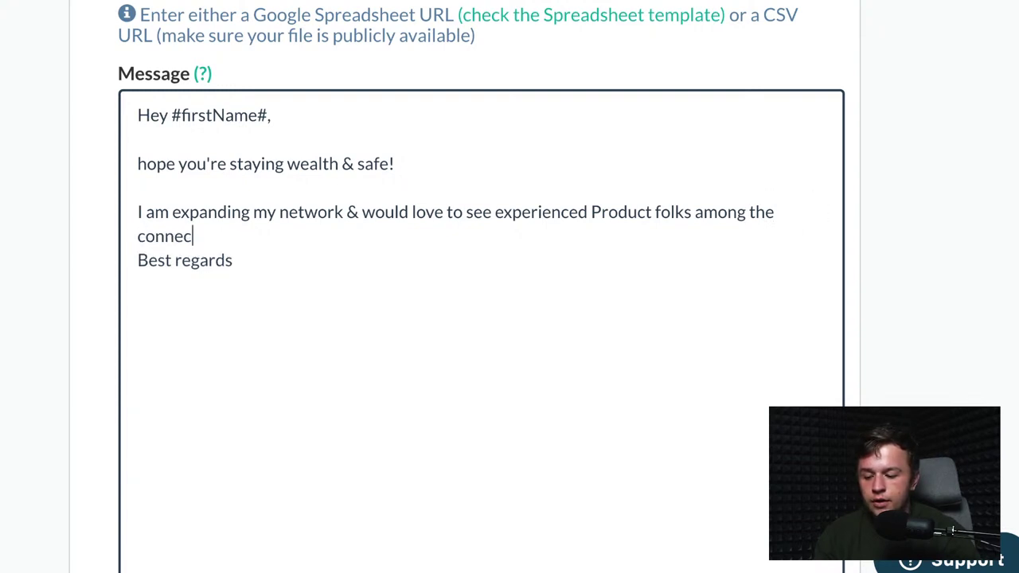
{"action": "type", "text": "tions lit"}
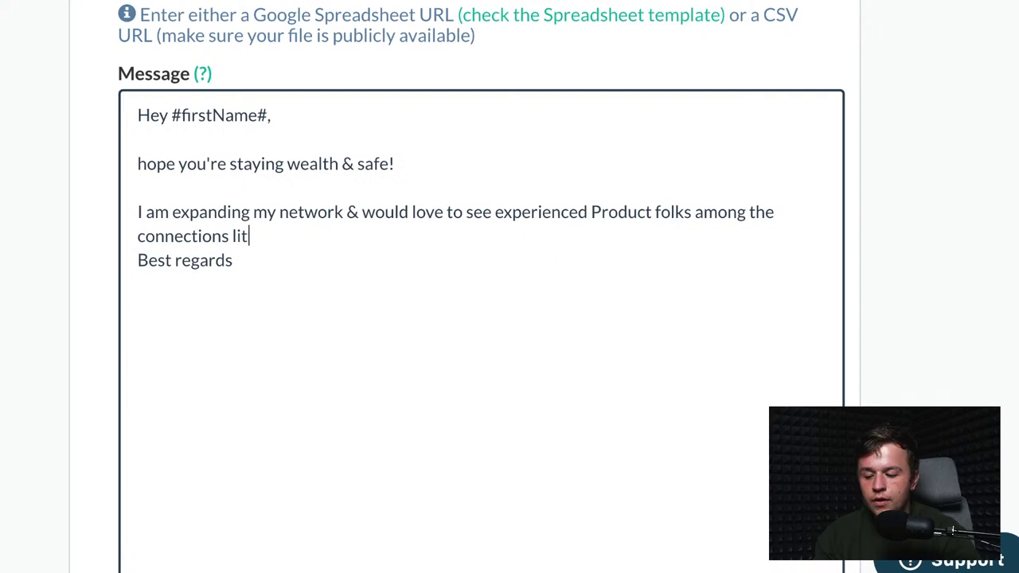
{"action": "key", "text": "BackSpace"}
{"action": "type", "text": "srt."}
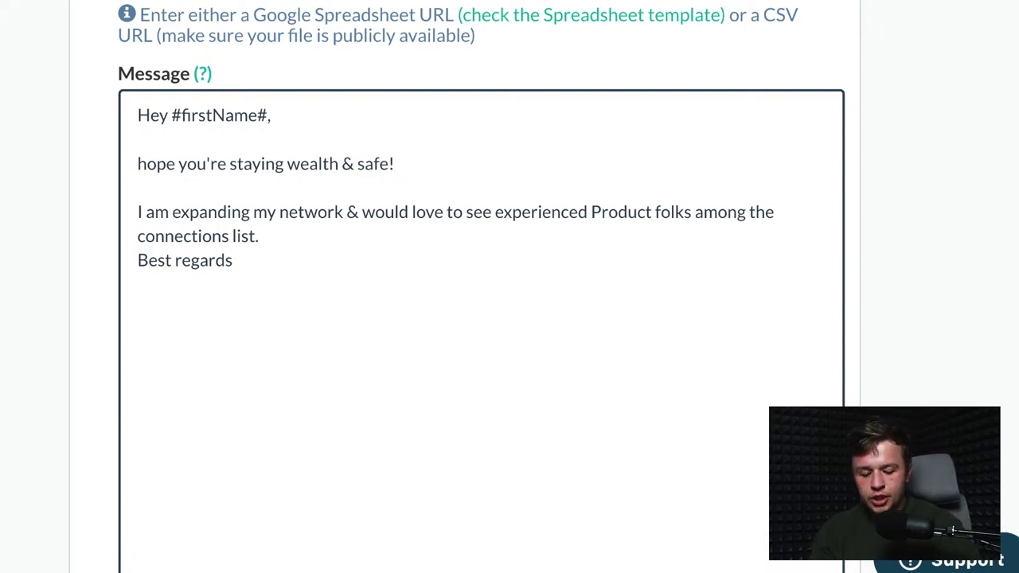
Step: Add a new line reading 'Let me know if I can be any of help as well'
{"action": "key", "text": "Return"}
{"action": "key", "text": "Return"}
{"action": "type", "text": "]"}
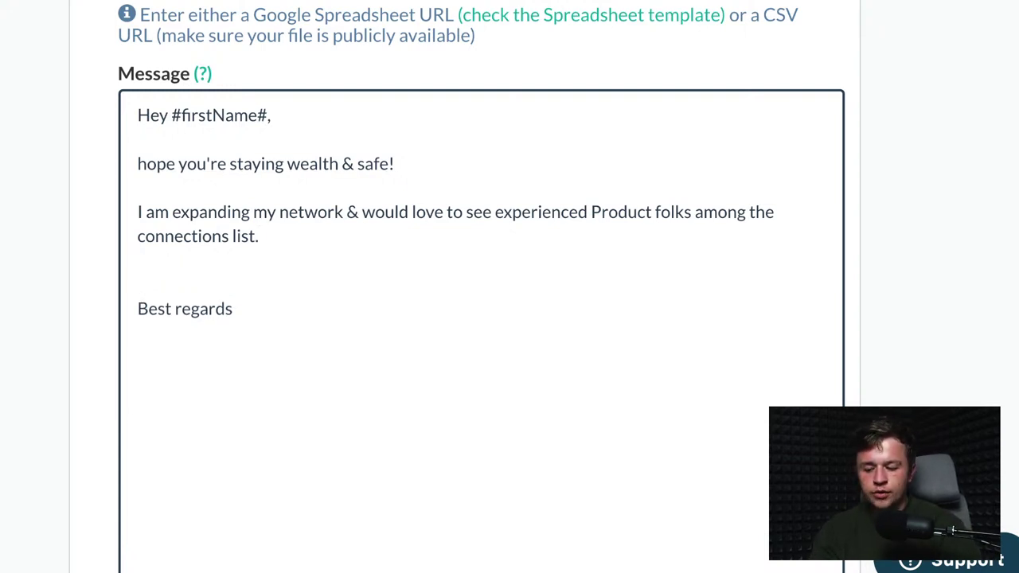
{"action": "type", "text": " e"}
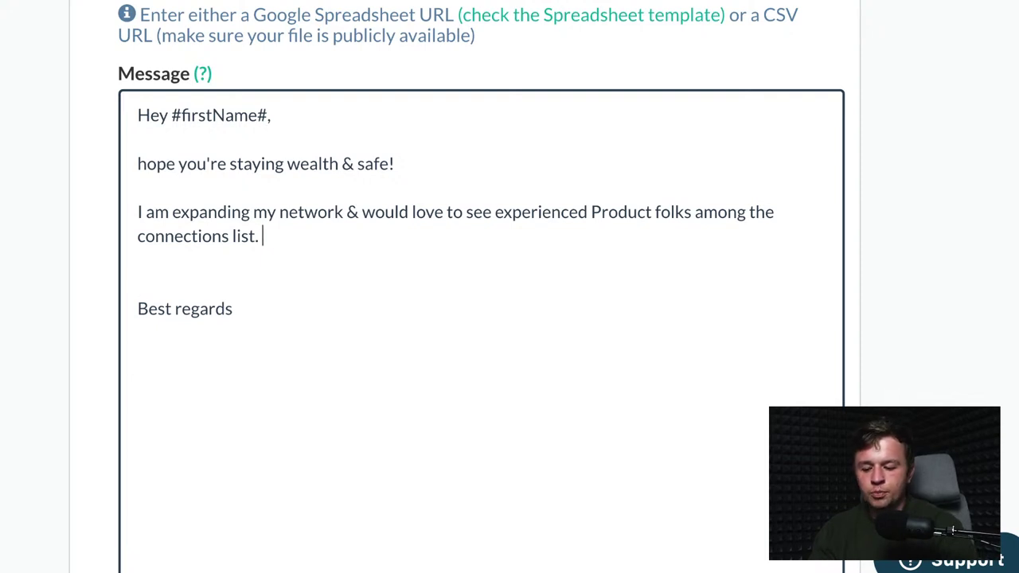
{"action": "key", "text": "BackSpace"}
{"action": "type", "text": "Let,m"}
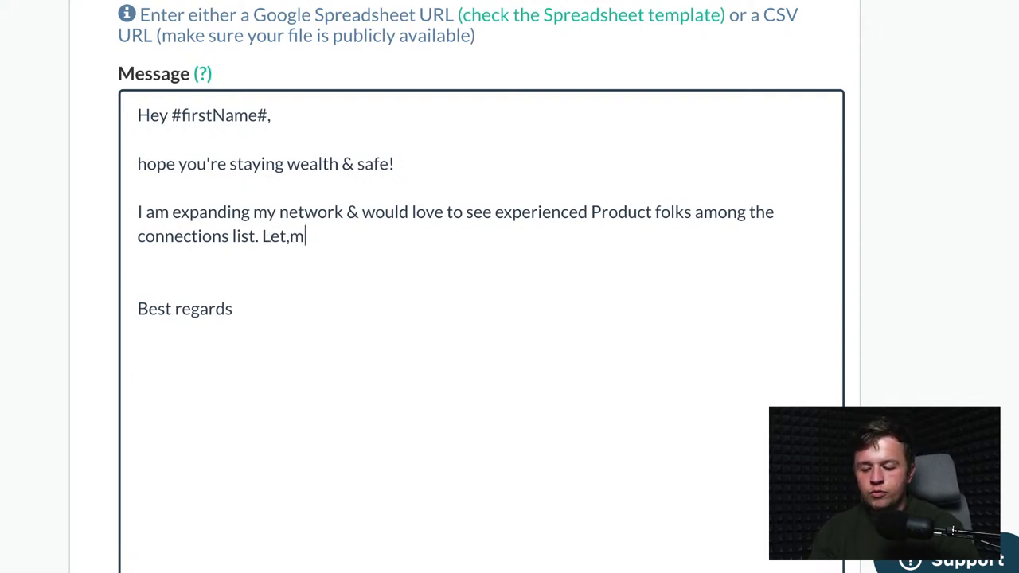
{"action": "key", "text": "BackSpace"}
{"action": "key", "text": "BackSpace"}
{"action": "type", "text": "mme"}
{"action": "key", "text": "BackSpace"}
{"action": "key", "text": "BackSpace"}
{"action": "type", "text": "e kn"}
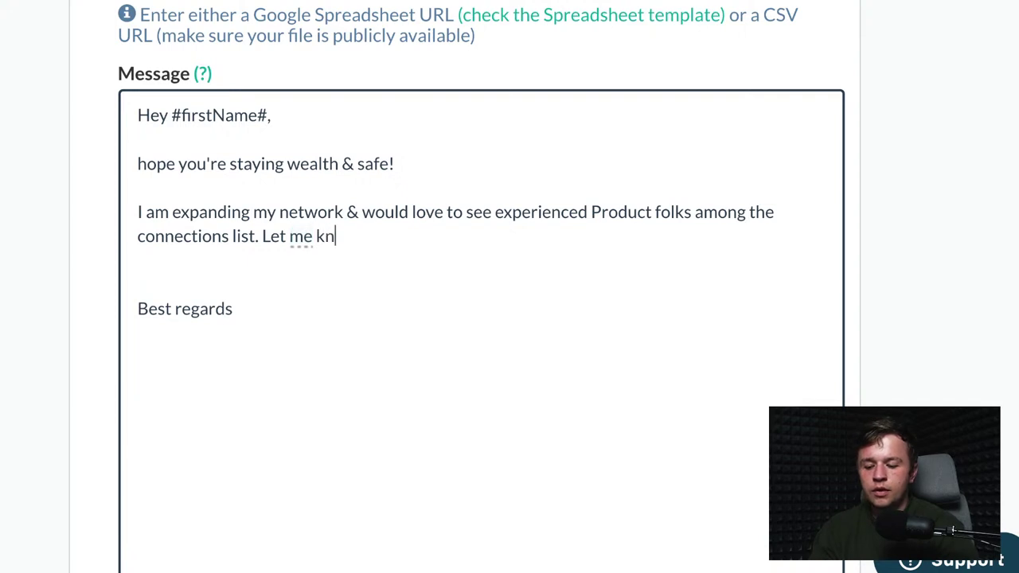
{"action": "type", "text": "ow uf"}
{"action": "key", "text": "BackSpace"}
{"action": "key", "text": "BackSpace"}
{"action": "type", "text": "if I can"}
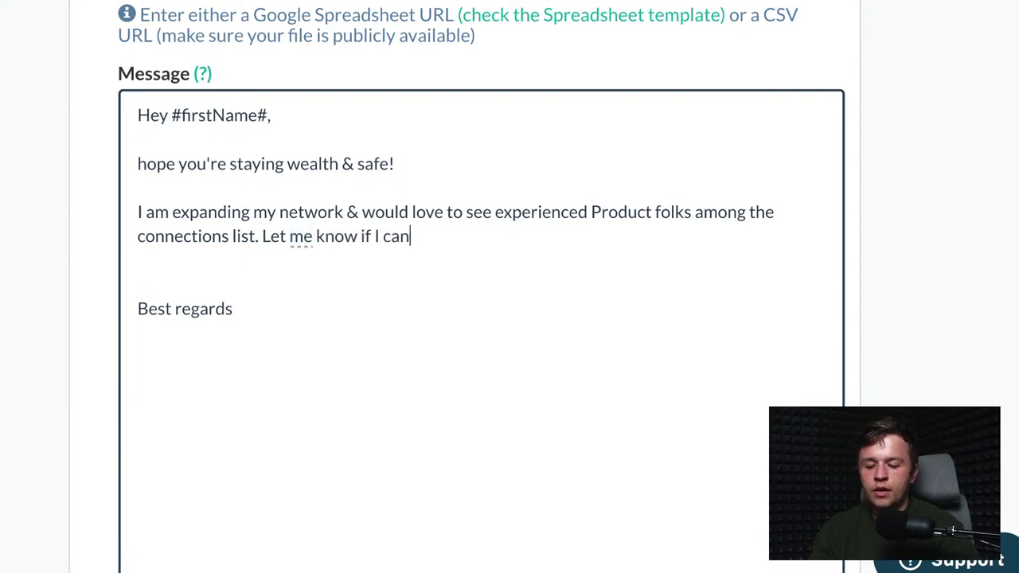
{"action": "type", "text": " beany"}
{"action": "key", "text": "BackSpace"}
{"action": "key", "text": "BackSpace"}
{"action": "key", "text": "BackSpace"}
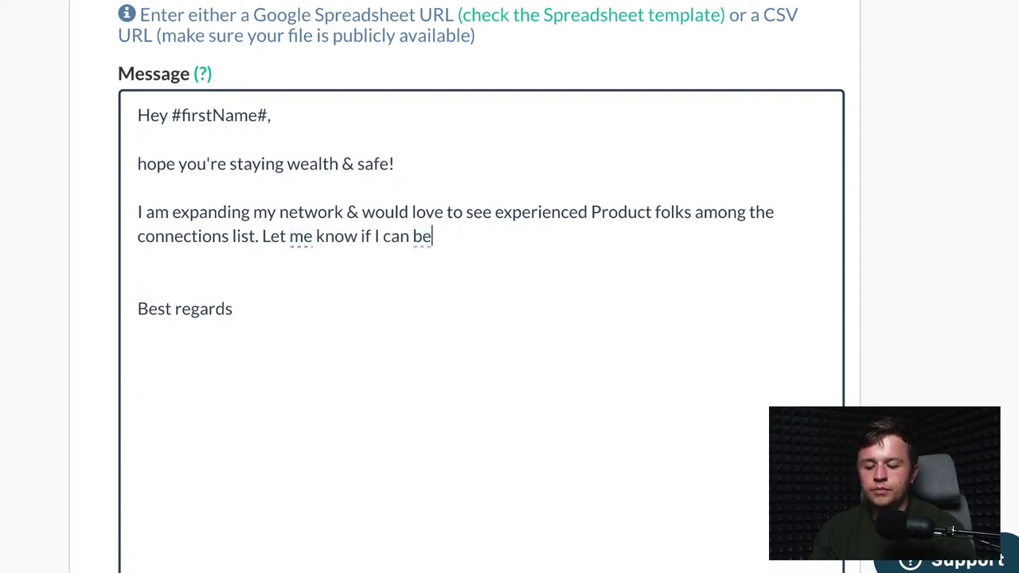
{"action": "type", "text": "any of hel"}
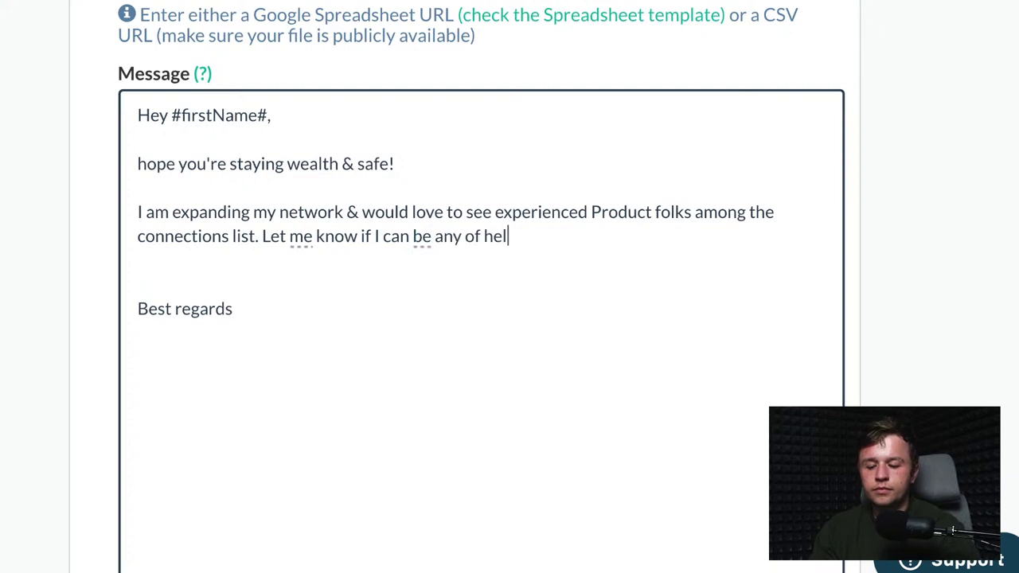
{"action": "type", "text": "p ass"}
{"action": "key", "text": "BackSpace"}
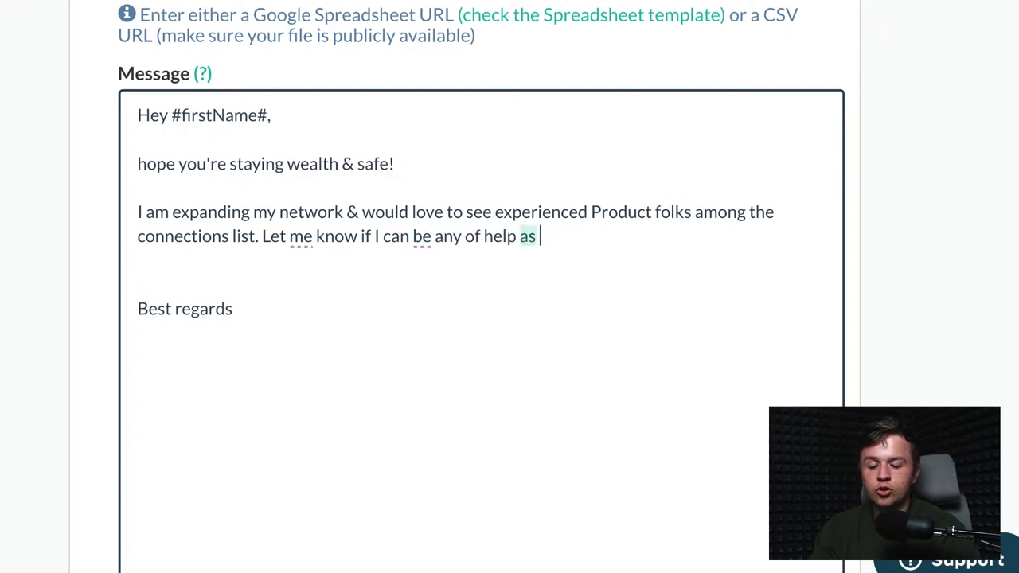
{"action": "type", "text": "well."}
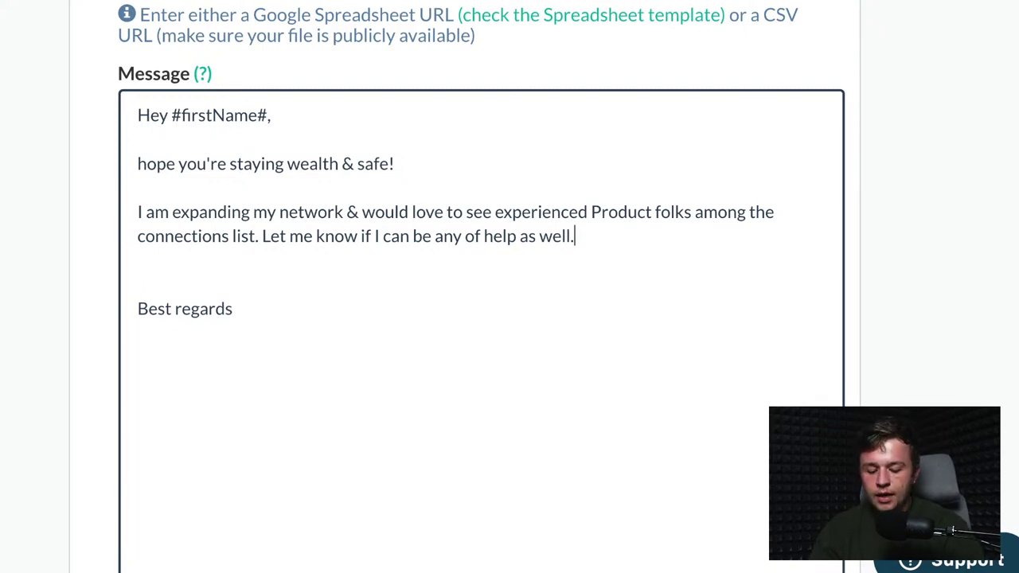
{"action": "key", "text": "BackSpace"}
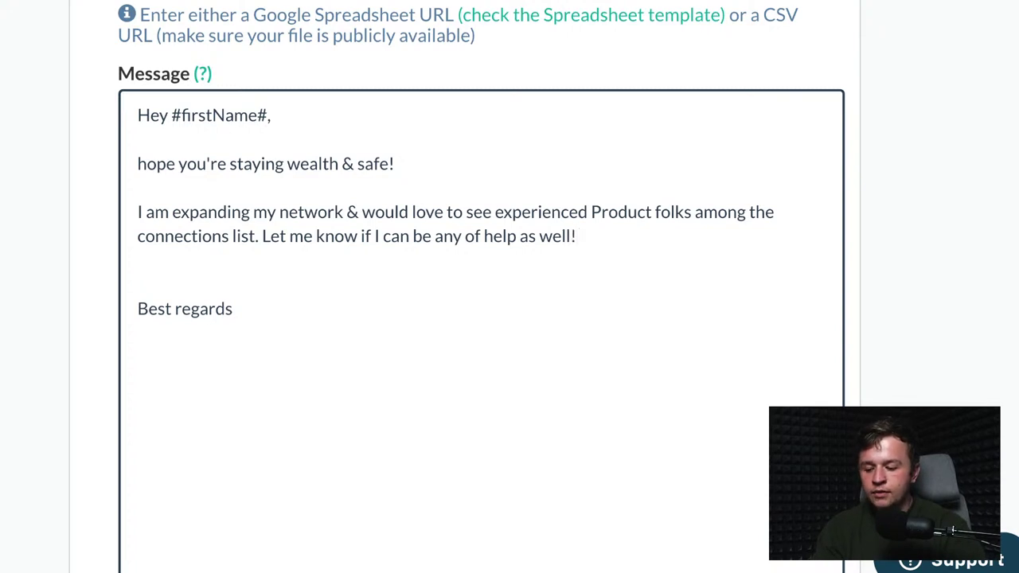
Step: Type 'Thanks,' on the empty line above Best regards, then start a new line below it
{"action": "left_click", "coordinate": [138, 284]}
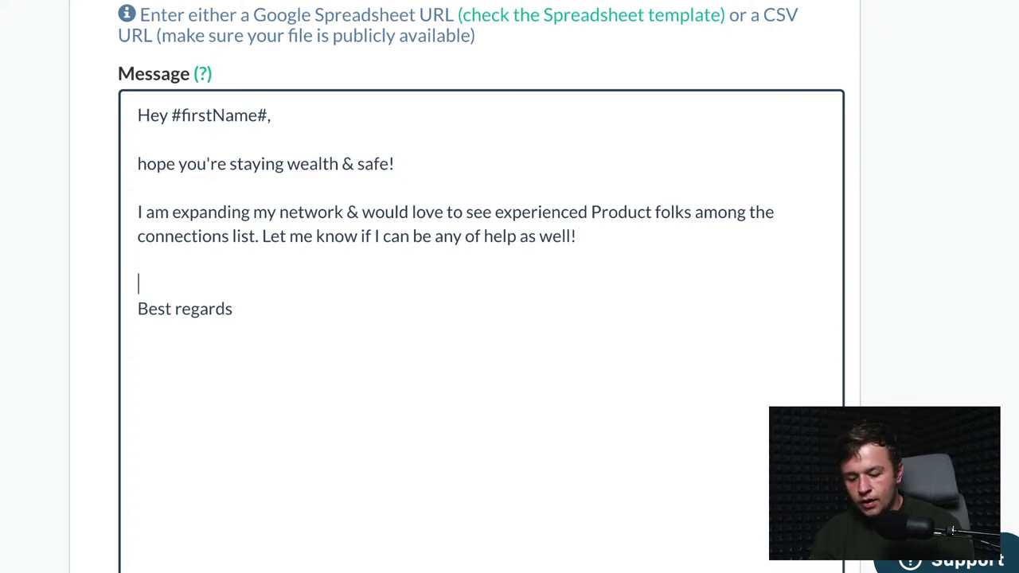
{"action": "type", "text": "ha"}
{"action": "key", "text": "BackSpace"}
{"action": "key", "text": "BackSpace"}
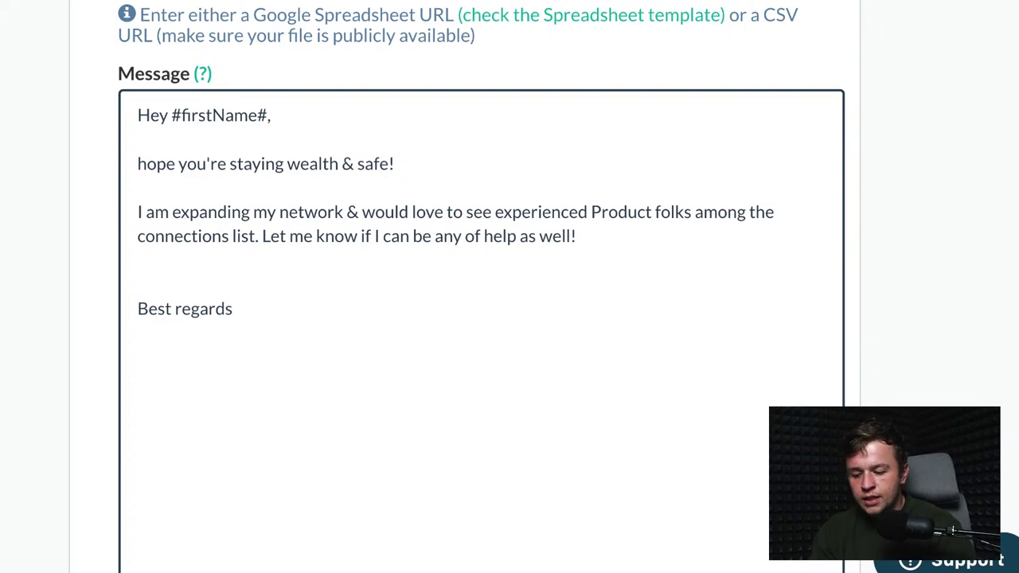
{"action": "type", "text": "h"}
{"action": "key", "text": "BackSpace"}
{"action": "type", "text": "Thanks,"}
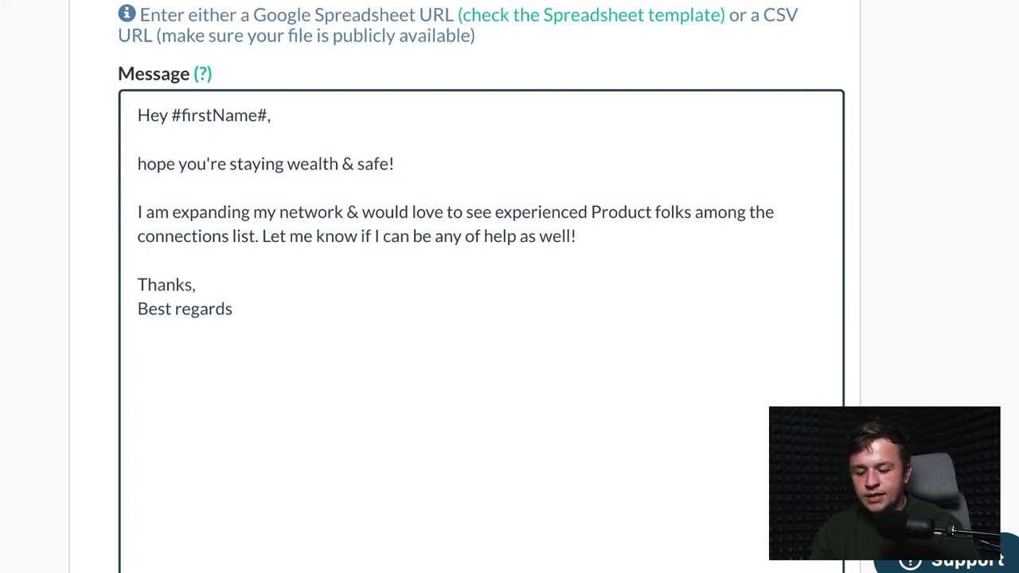
{"action": "type", "text": "\\"}
{"action": "key", "text": "BackSpace"}
{"action": "key", "text": "Return"}
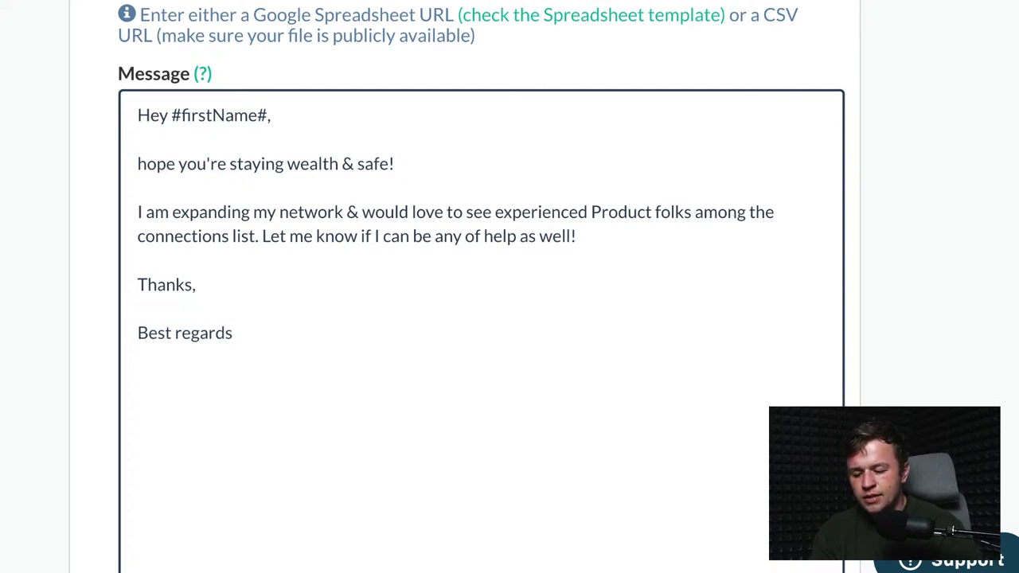
Step: Delete the 'Best regards' sign-off and enter the sender's first name under 'Thanks,'
{"action": "left_click", "coordinate": [235, 332]}
{"action": "left_click_drag", "start_coordinate": [235, 332], "coordinate": [138, 333]}
{"action": "key", "text": "BackSpace"}
{"action": "key", "text": "BackSpace"}
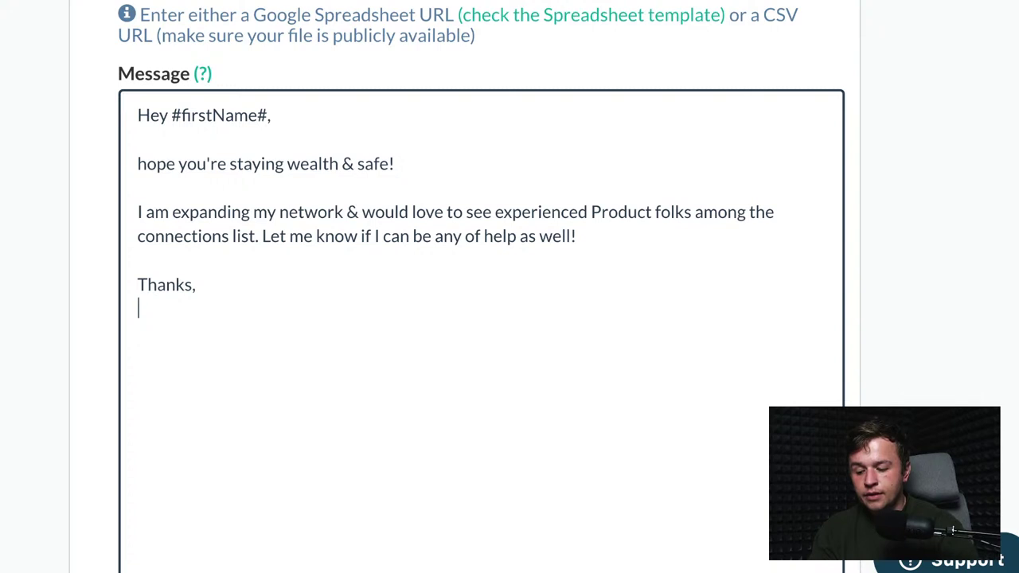
{"action": "type", "text": "DDr"}
{"action": "key", "text": "BackSpace"}
{"action": "key", "text": "BackSpace"}
{"action": "type", "text": "en"}
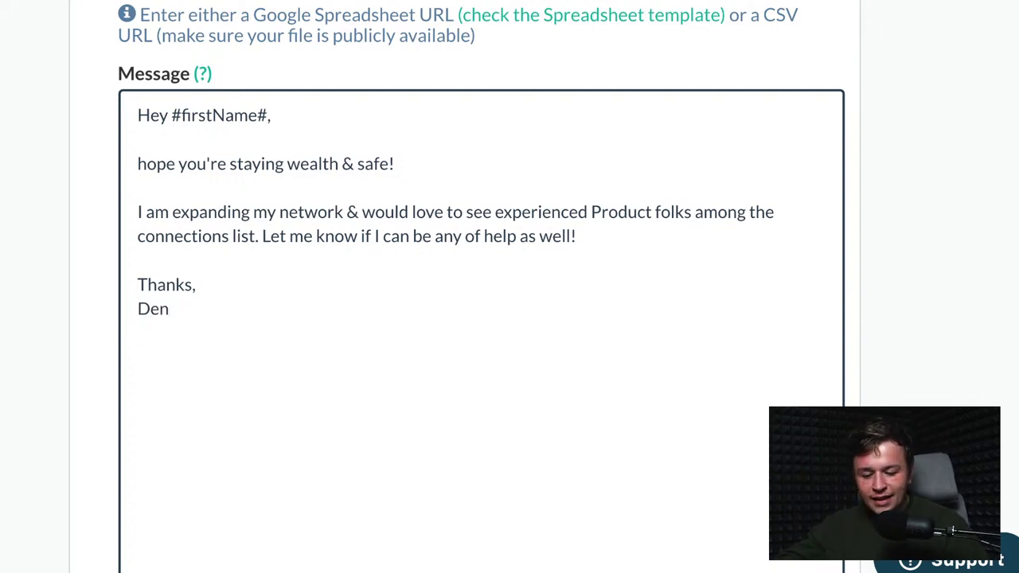
{"action": "scroll", "coordinate": [481, 319], "scroll_direction": "down", "scroll_amount": 2}
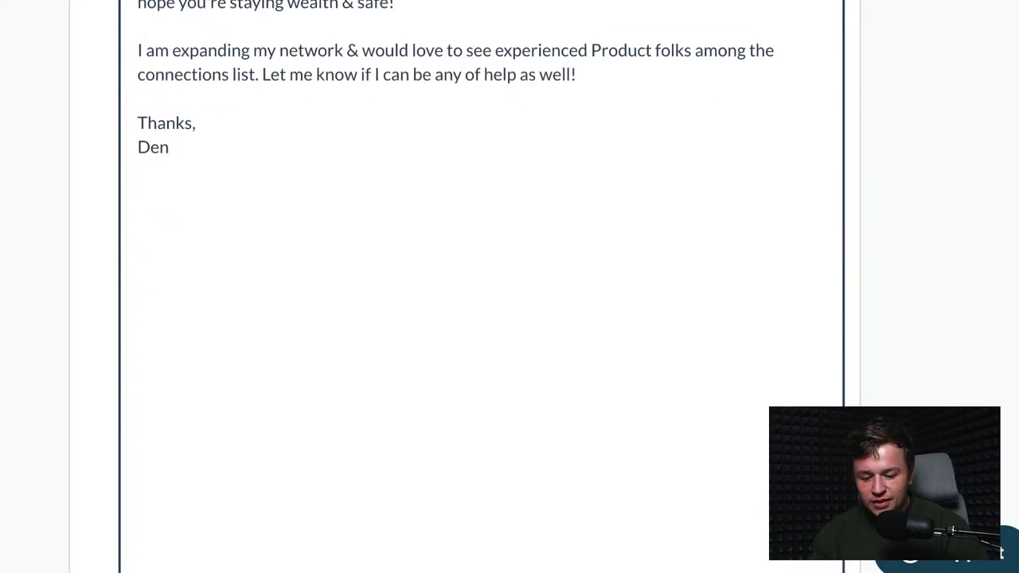
{"action": "key", "text": "Tab"}
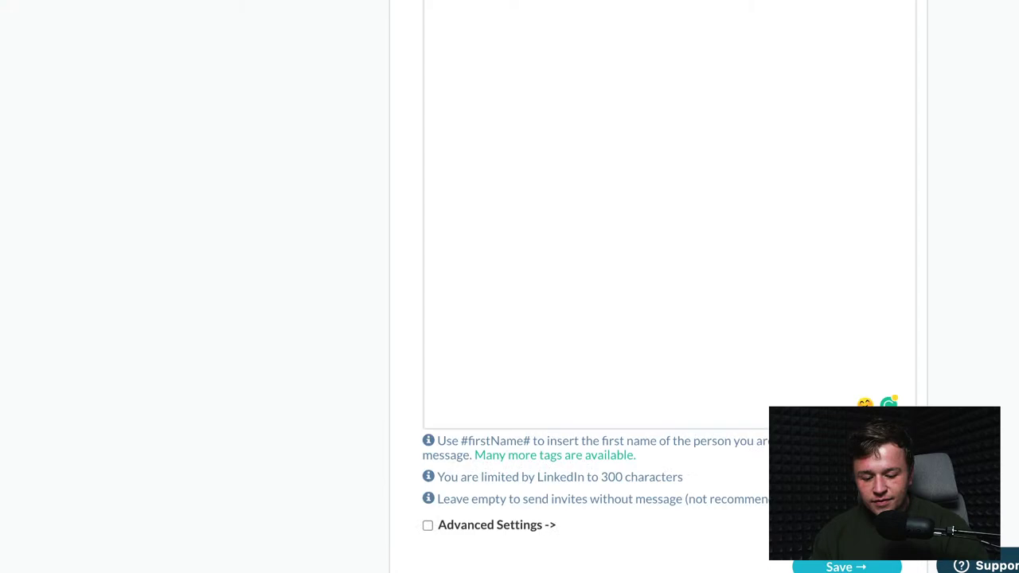
{"action": "scroll", "coordinate": [669, 318], "scroll_direction": "down", "scroll_amount": 1}
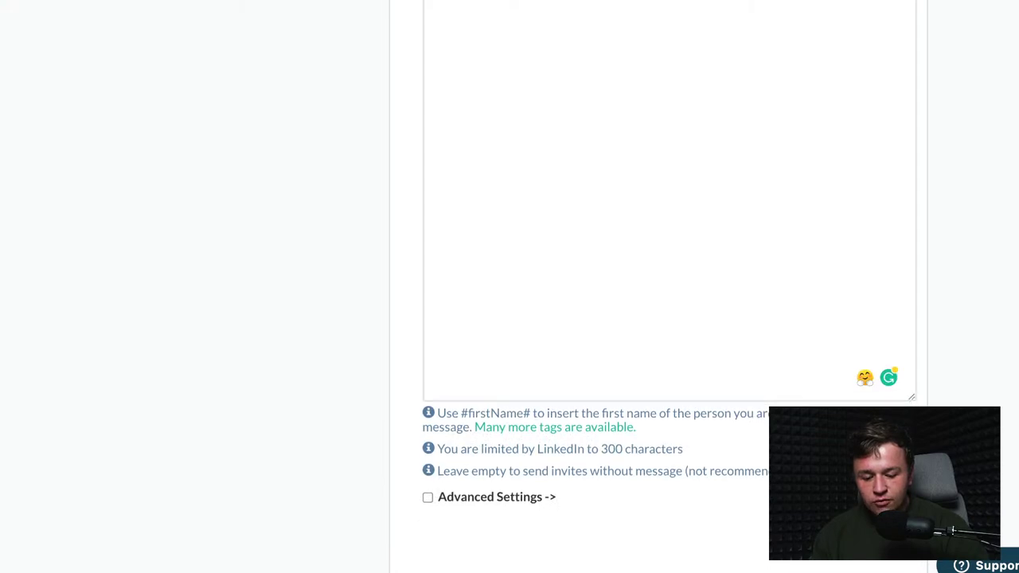
{"action": "scroll", "coordinate": [669, 239], "scroll_direction": "down", "scroll_amount": 1}
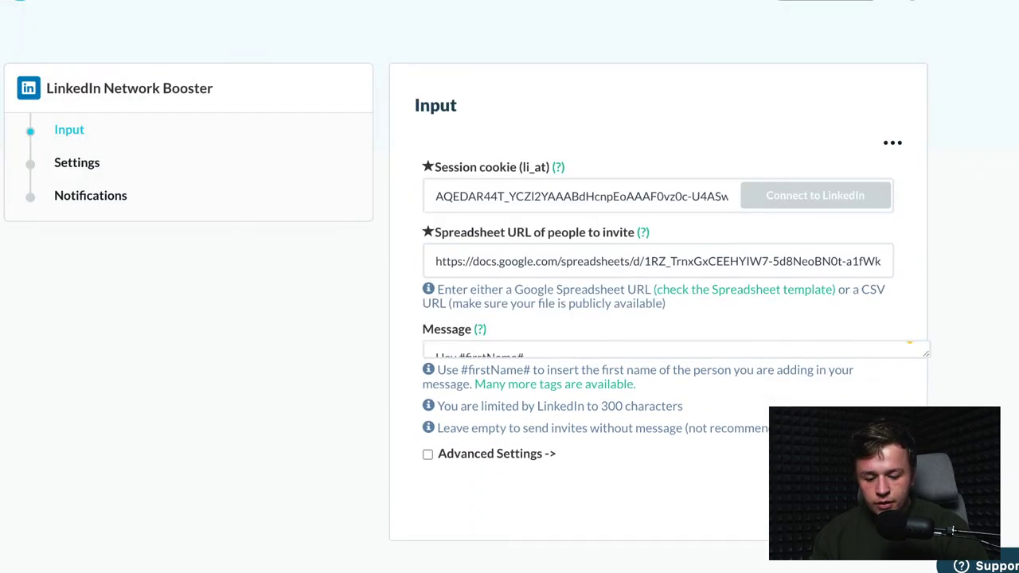
{"action": "left_click", "coordinate": [526, 355]}
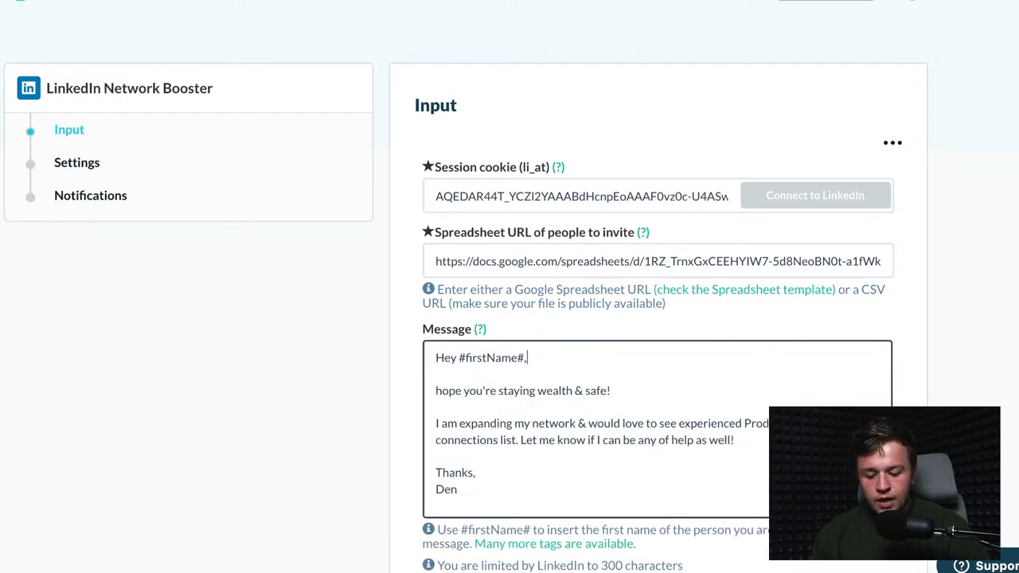
{"action": "scroll", "coordinate": [509, 318], "scroll_direction": "down", "scroll_amount": 1}
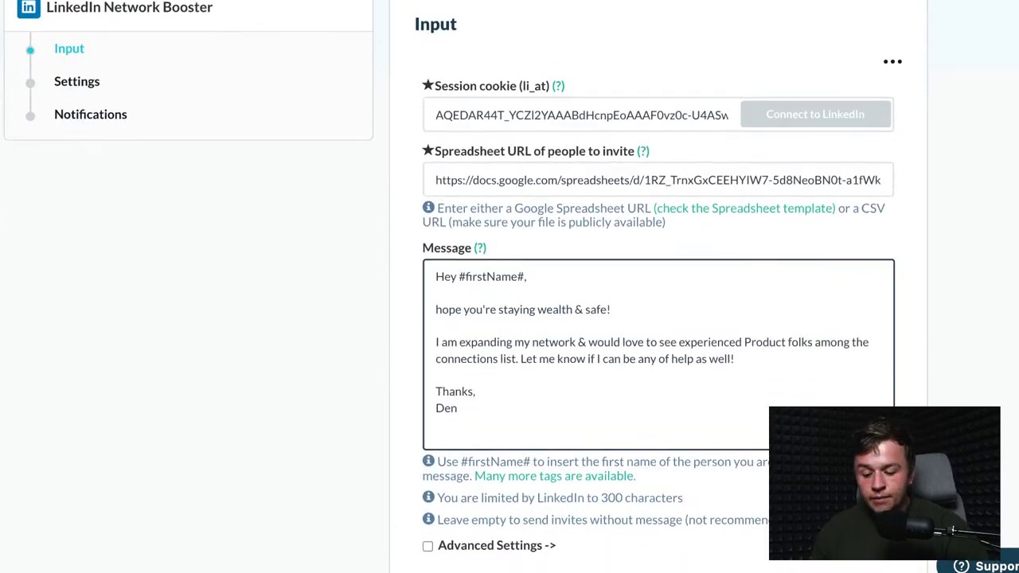
{"action": "scroll", "coordinate": [658, 318], "scroll_direction": "down", "scroll_amount": 1}
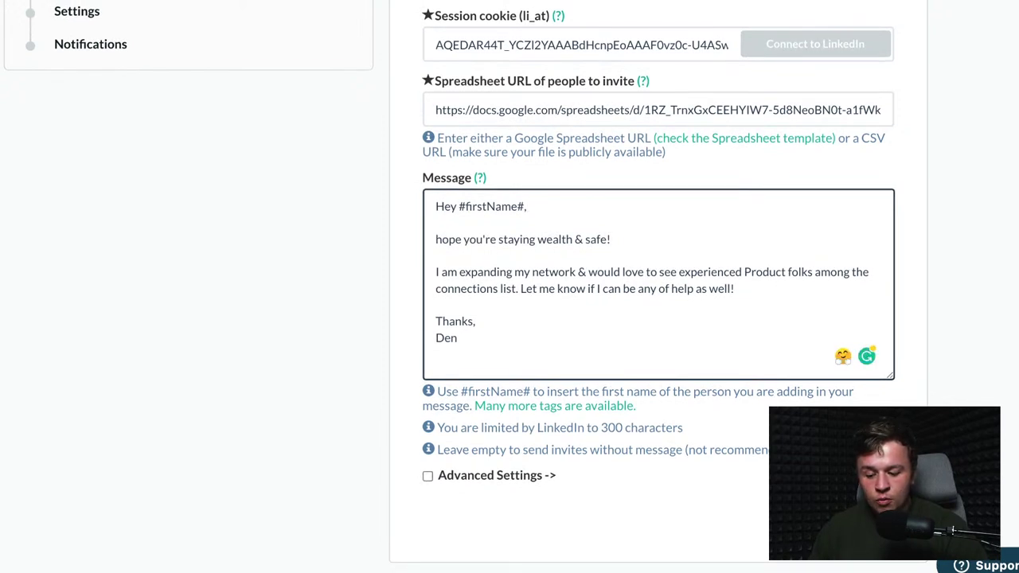
Step: Tick Advanced Settings to preview the email-discovery options, then untick it again
{"action": "left_click", "coordinate": [428, 475]}
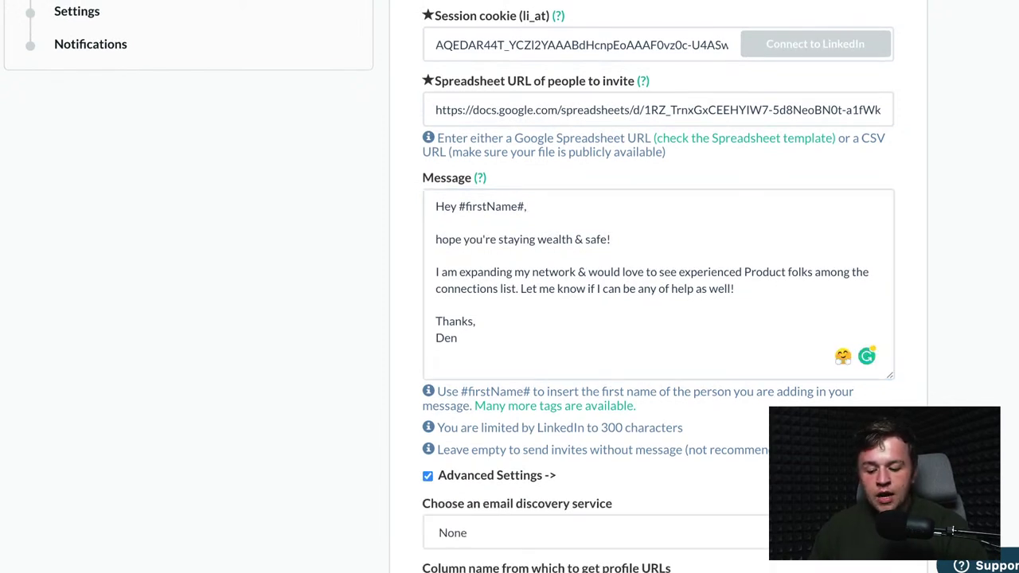
{"action": "left_click", "coordinate": [428, 475]}
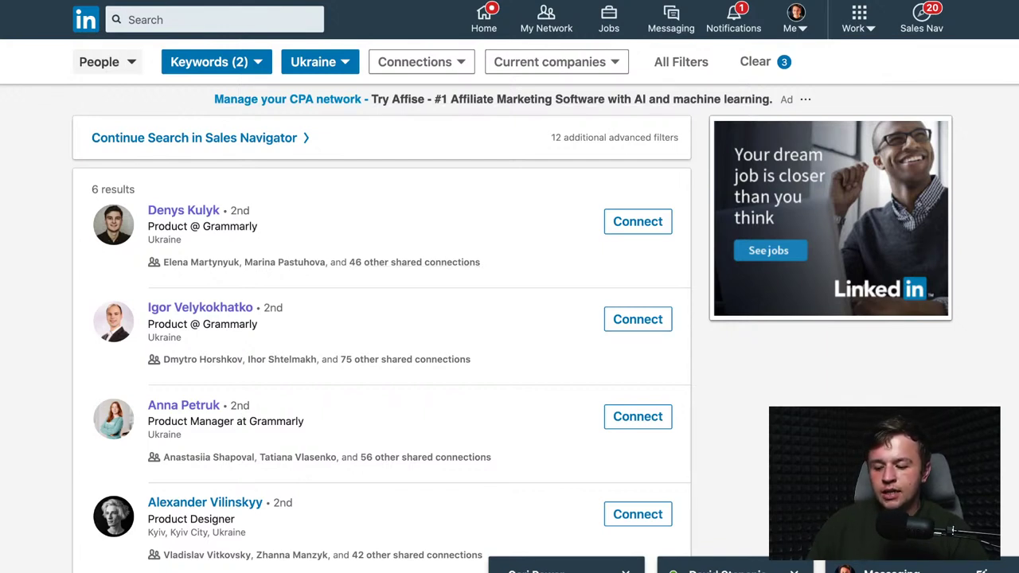
Step: Switch from the LinkedIn search results back to the PhantomBuster setup tab with Ctrl+Tab
{"action": "key", "text": "ctrl+Tab"}
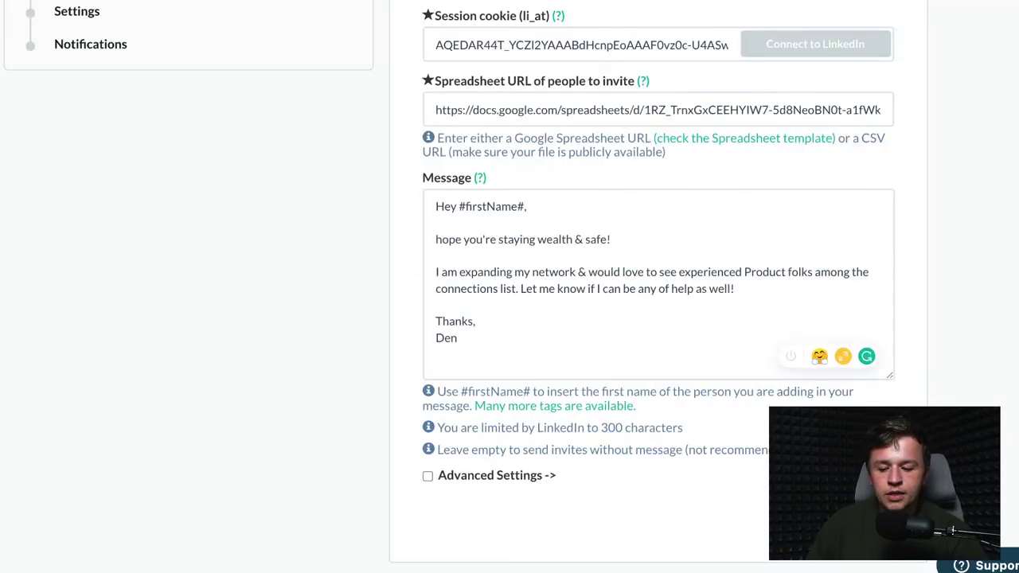
Step: Accept Grammarly's 'I hope' fix so the invite reads 'I hope you're staying wealth & safe!'
{"action": "left_click", "coordinate": [866, 356]}
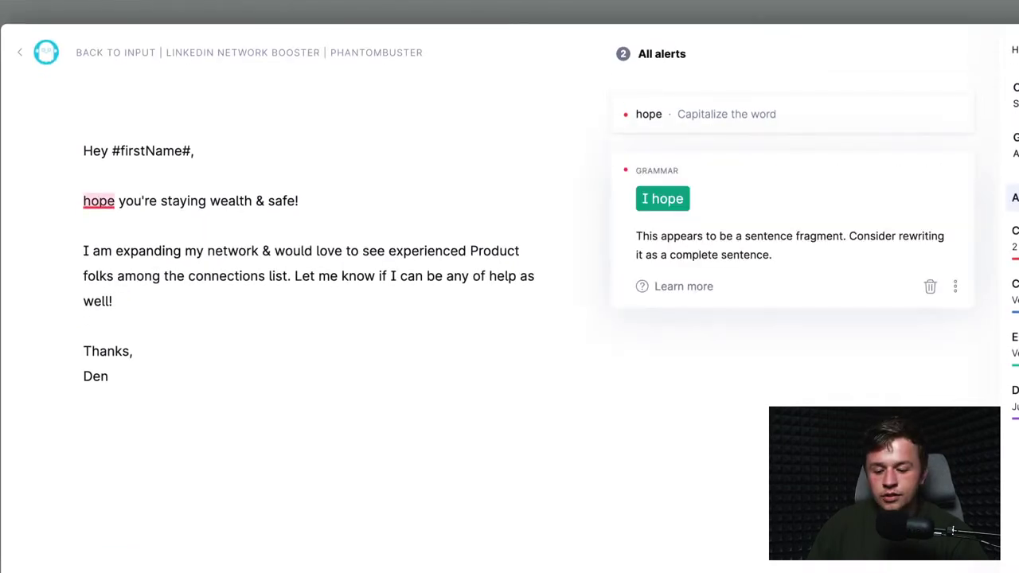
{"action": "left_click", "coordinate": [662, 198]}
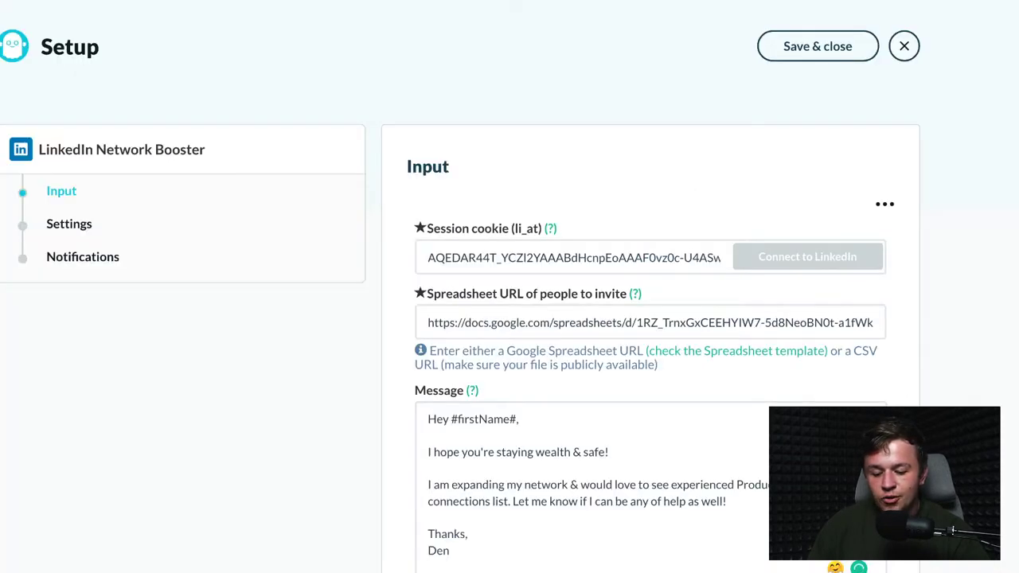
{"action": "scroll", "coordinate": [650, 358], "scroll_direction": "down", "scroll_amount": 3}
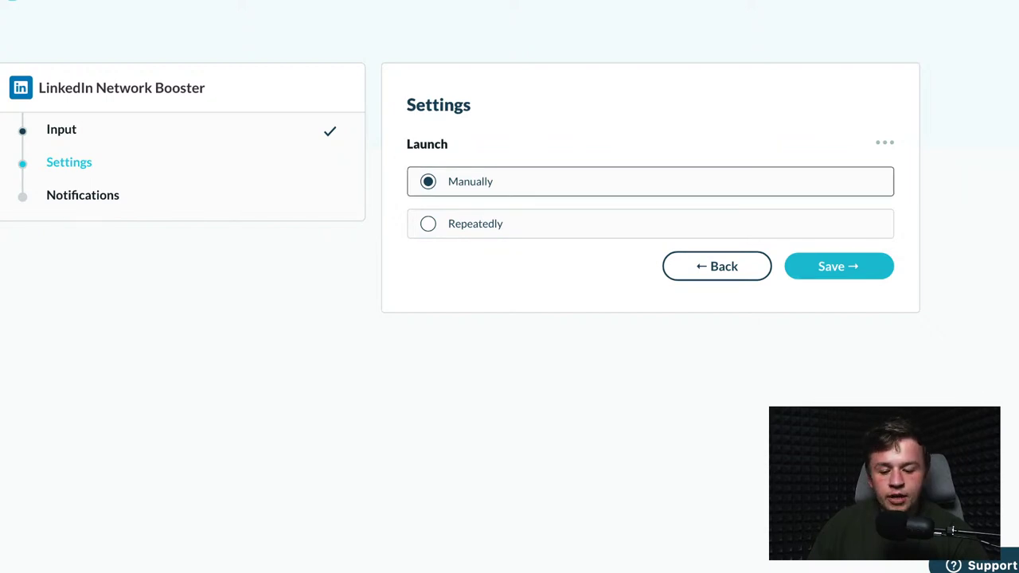
Step: Keep launch on Manually, choose 'In case of error' notifications, and save to finish setup
{"action": "left_click", "coordinate": [835, 259]}
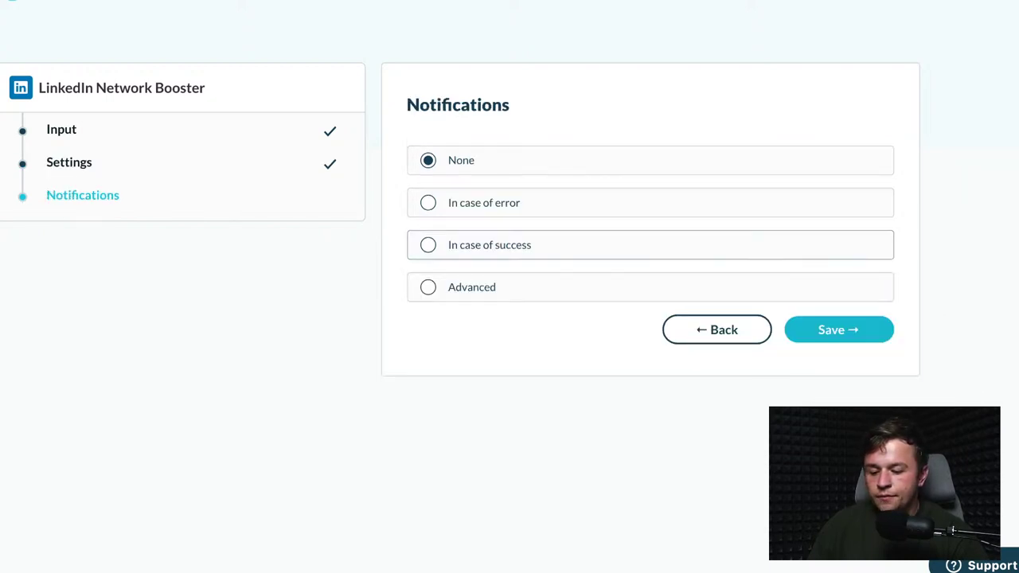
{"action": "left_click", "coordinate": [477, 202]}
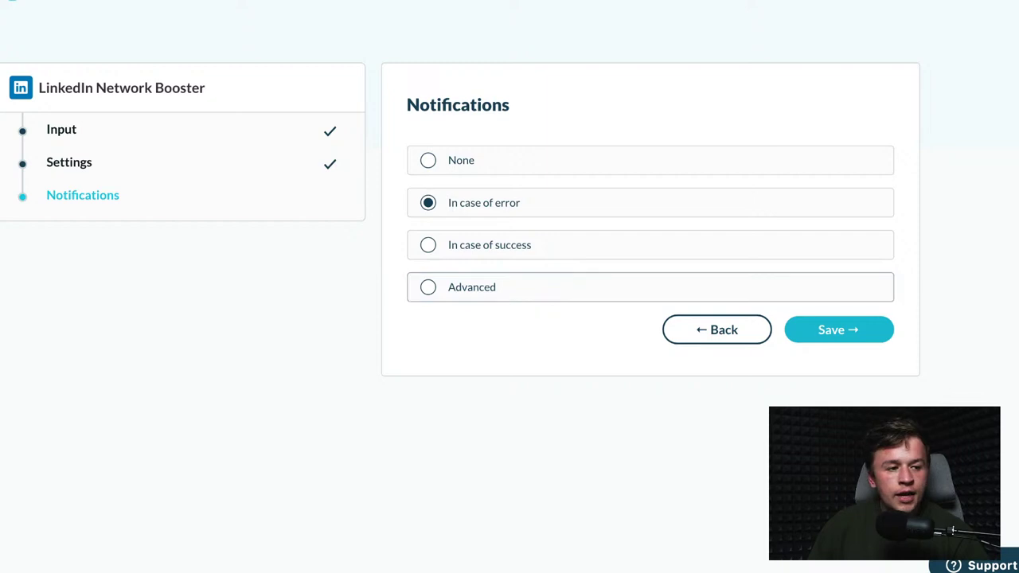
{"action": "left_click", "coordinate": [838, 330]}
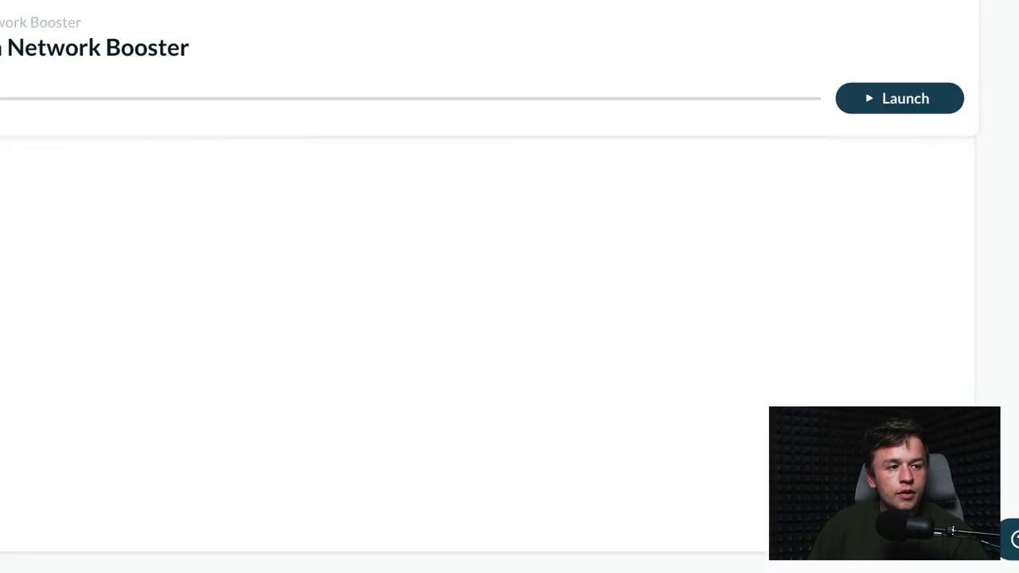
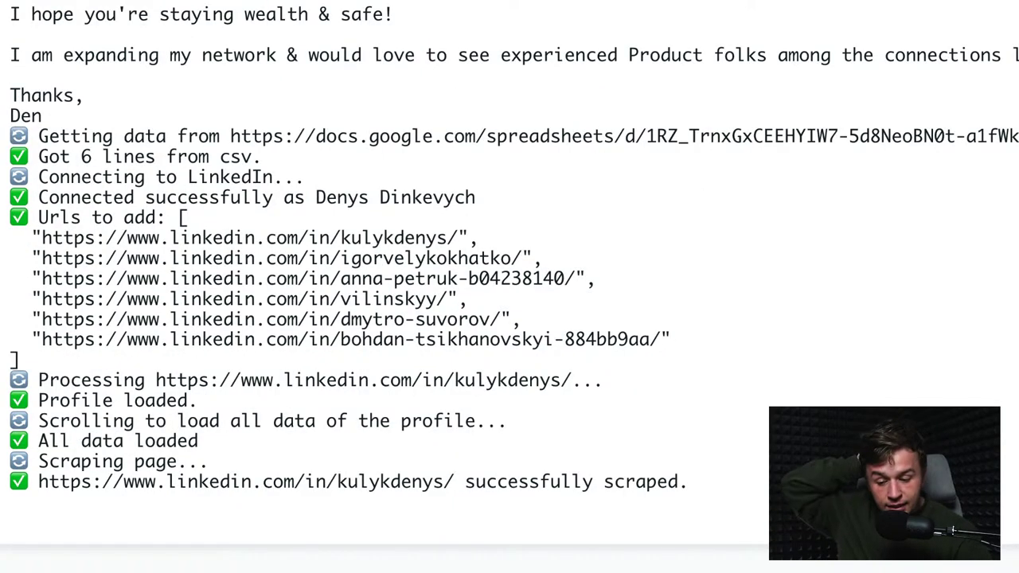
Step: Highlight the six profile URLs and the added-confirmation URL in the console log as each is messaged
{"action": "left_click_drag", "start_coordinate": [61, 237], "coordinate": [544, 339]}
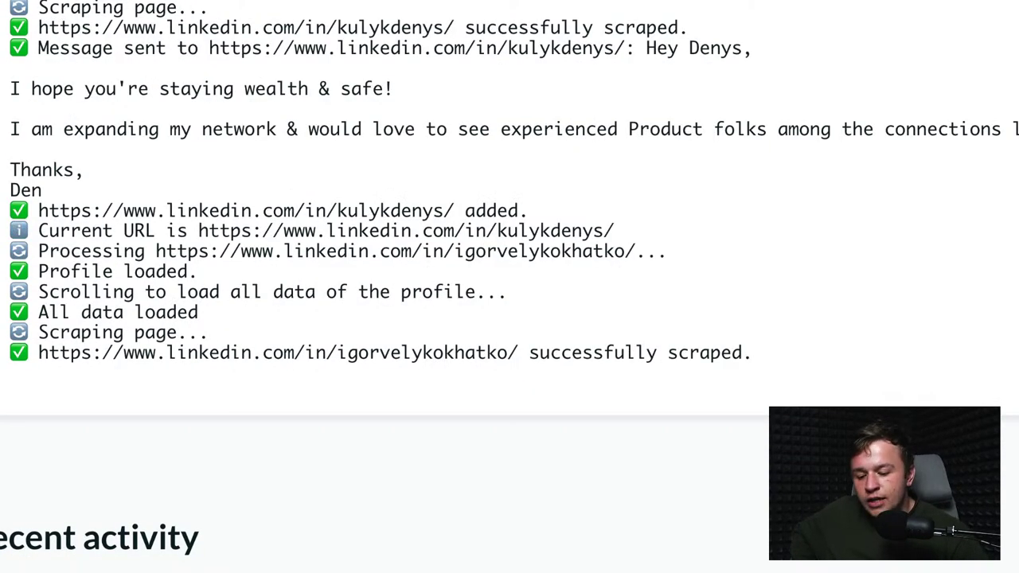
{"action": "left_click_drag", "start_coordinate": [133, 210], "coordinate": [369, 210]}
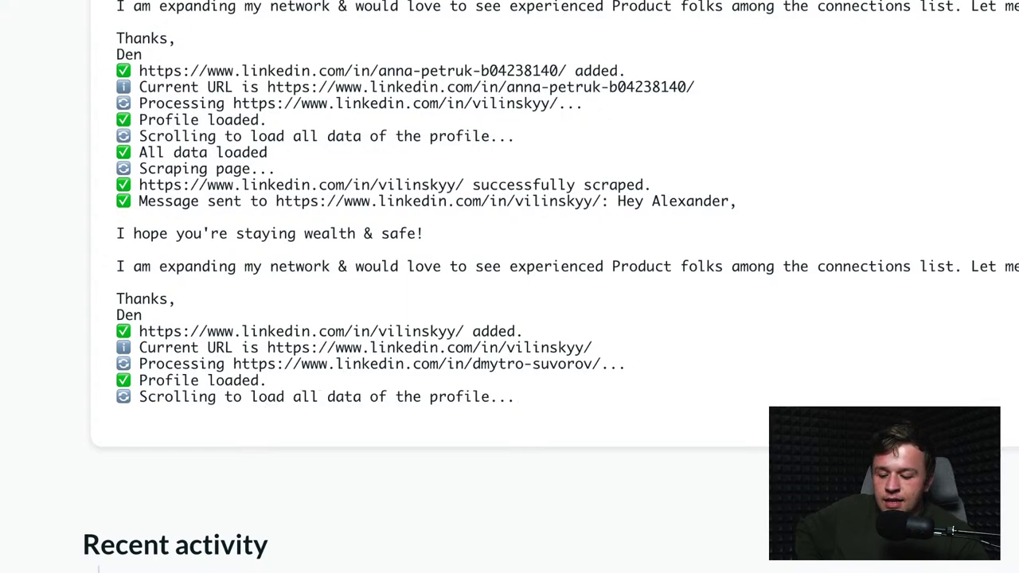
{"action": "scroll", "coordinate": [509, 223], "scroll_direction": "up", "scroll_amount": 15}
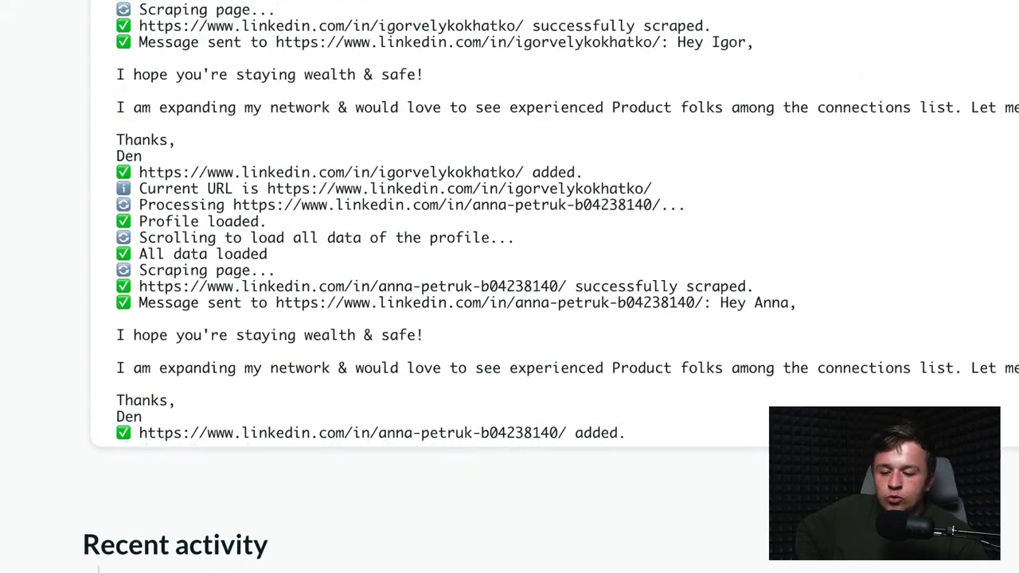
{"action": "scroll", "coordinate": [509, 223], "scroll_direction": "up", "scroll_amount": 5}
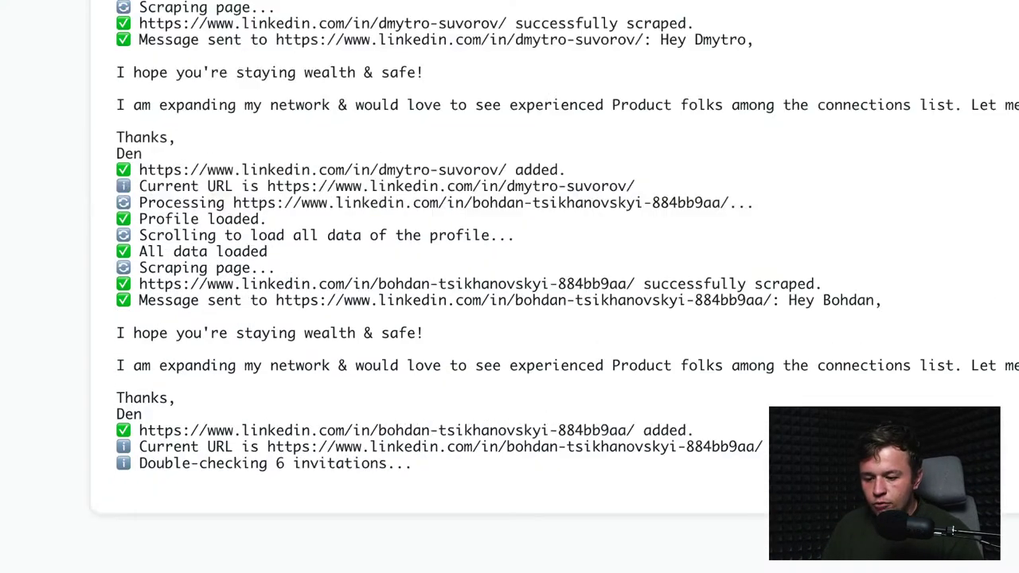
{"action": "scroll", "coordinate": [509, 287], "scroll_direction": "down", "scroll_amount": 15}
{"action": "scroll", "coordinate": [509, 287], "scroll_direction": "up", "scroll_amount": 8}
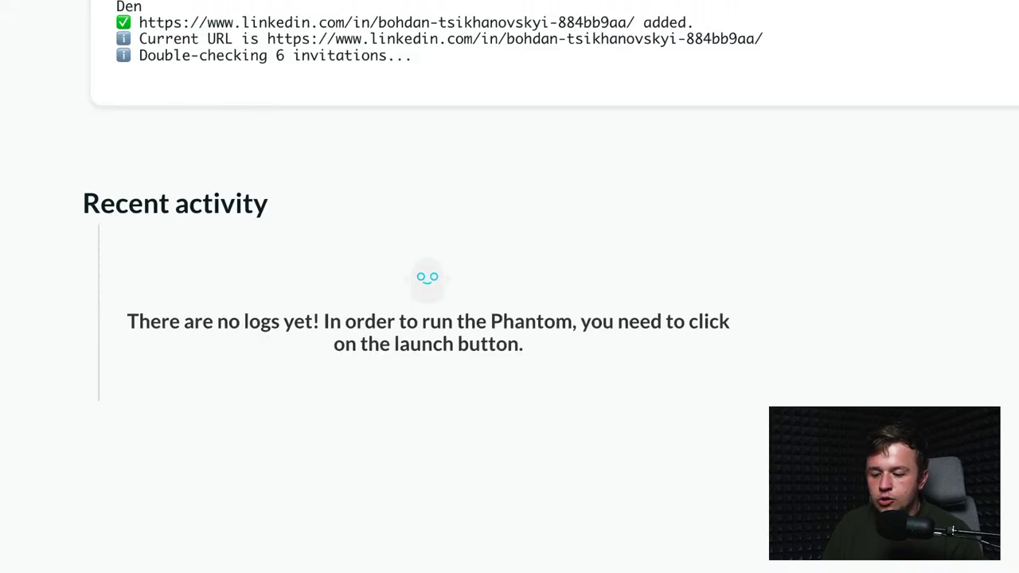
Step: Review the completed run's log: 5 of 6 invitations sent, one failed, in 02m09s
{"action": "scroll", "coordinate": [509, 238], "scroll_direction": "down", "scroll_amount": 1}
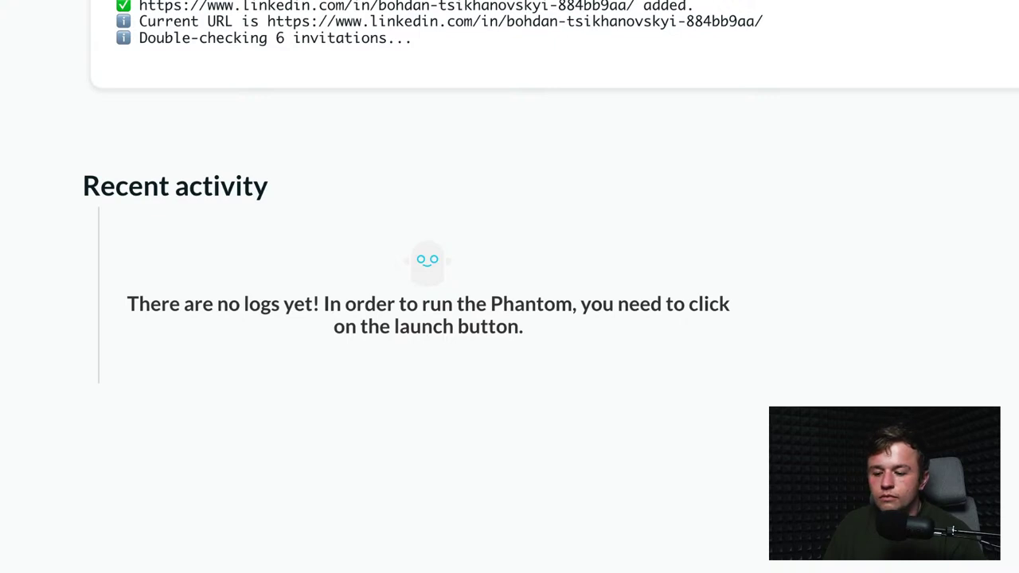
{"action": "scroll", "coordinate": [509, 286], "scroll_direction": "down", "scroll_amount": 1}
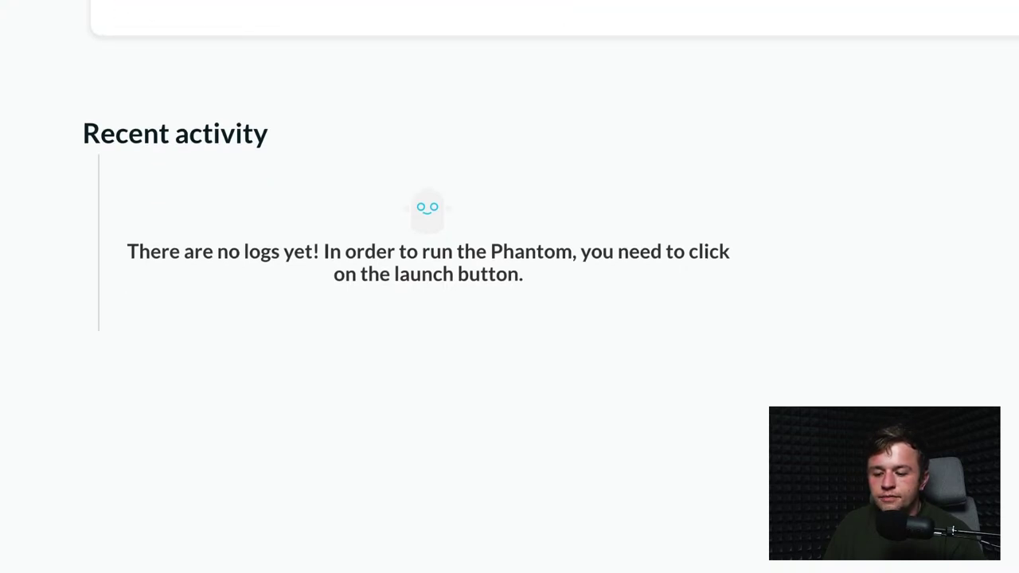
{"action": "scroll", "coordinate": [510, 286], "scroll_direction": "up", "scroll_amount": 3}
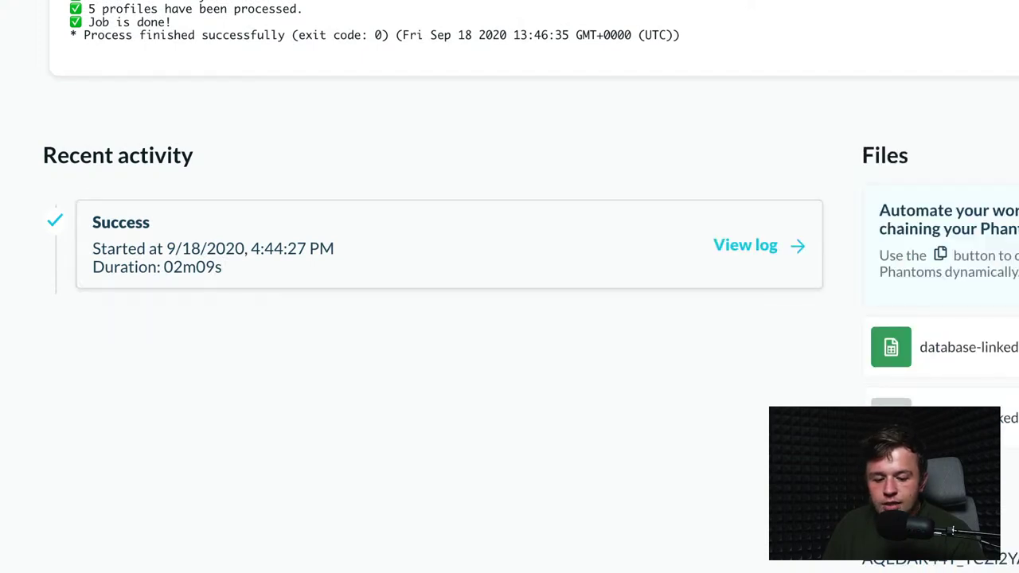
{"action": "scroll", "coordinate": [510, 286], "scroll_direction": "down", "scroll_amount": 2}
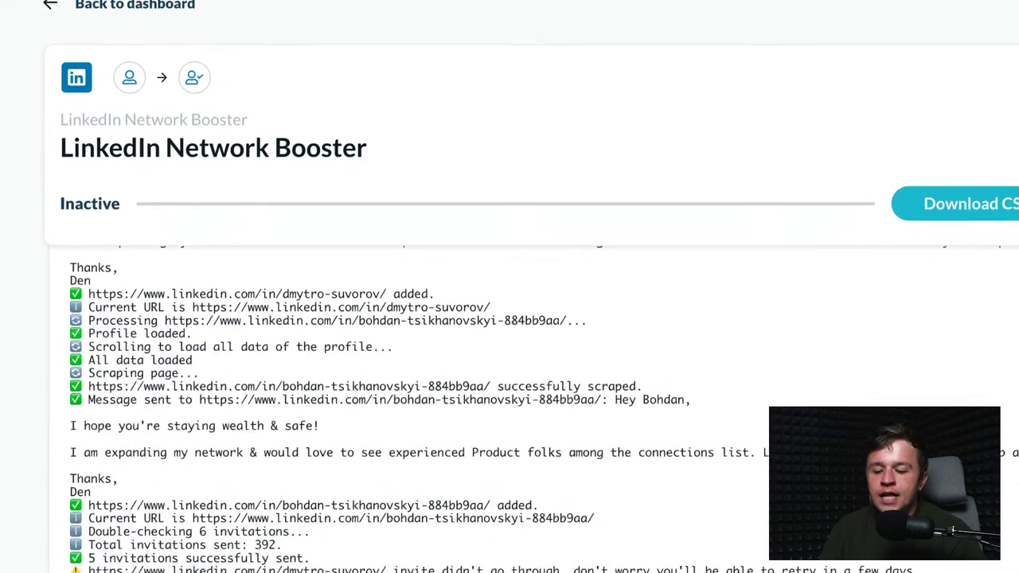
Step: In the phantom's Setup, set Launch to Repeatedly with a Once per day frequency
{"action": "left_click", "coordinate": [926, 76]}
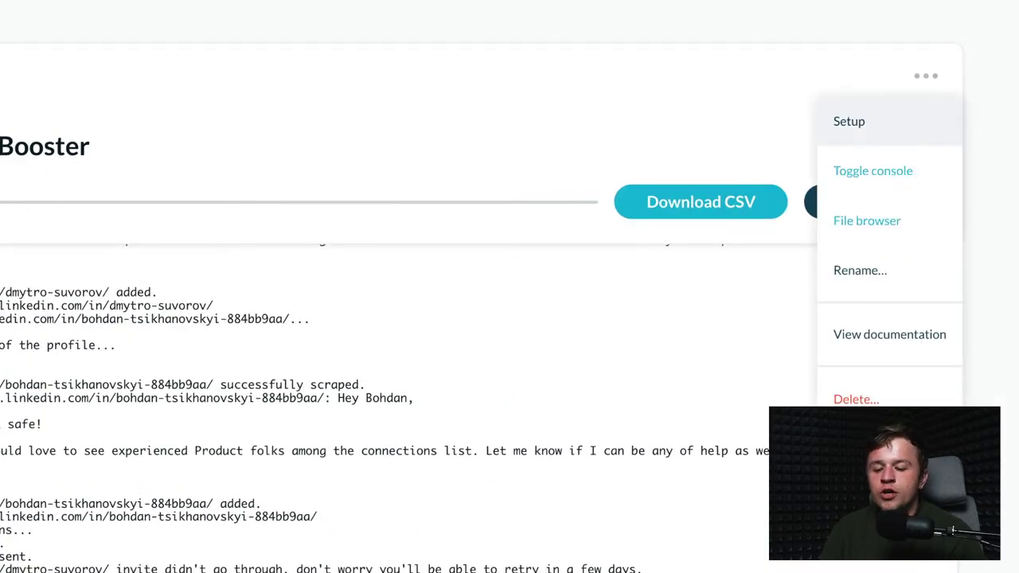
{"action": "left_click", "coordinate": [850, 121]}
{"action": "left_click", "coordinate": [705, 210]}
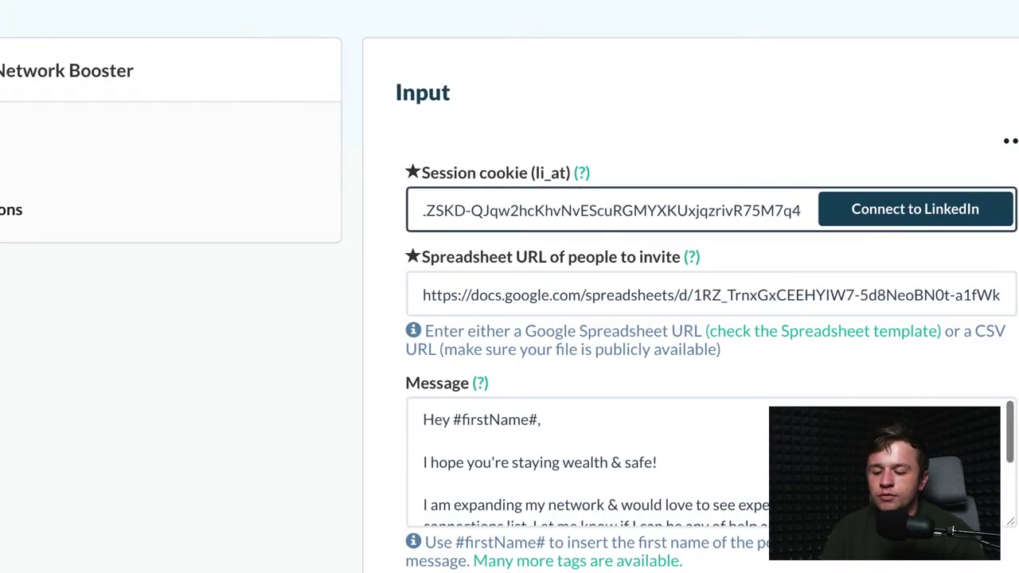
{"action": "key", "text": "Return"}
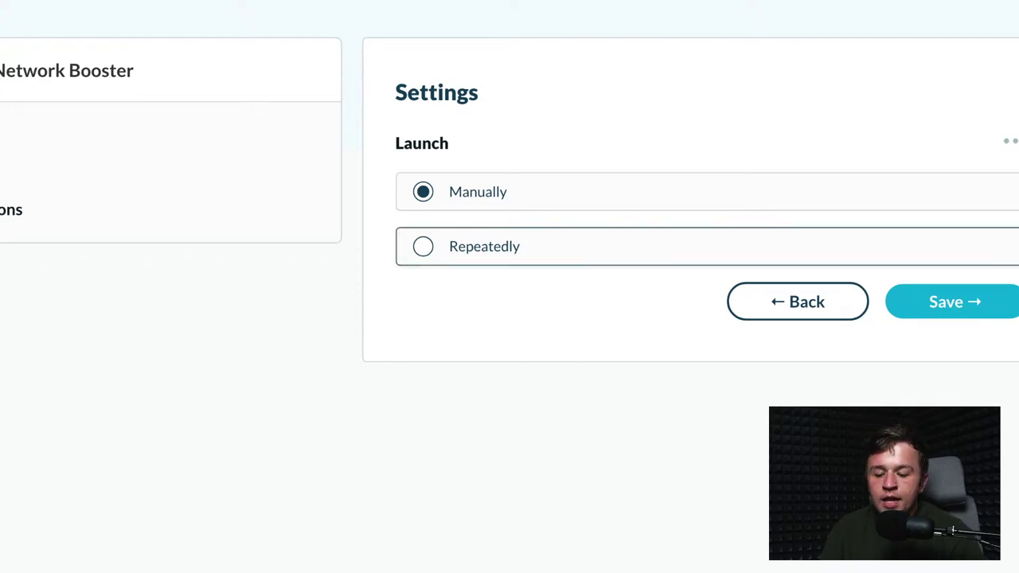
{"action": "left_click", "coordinate": [422, 246]}
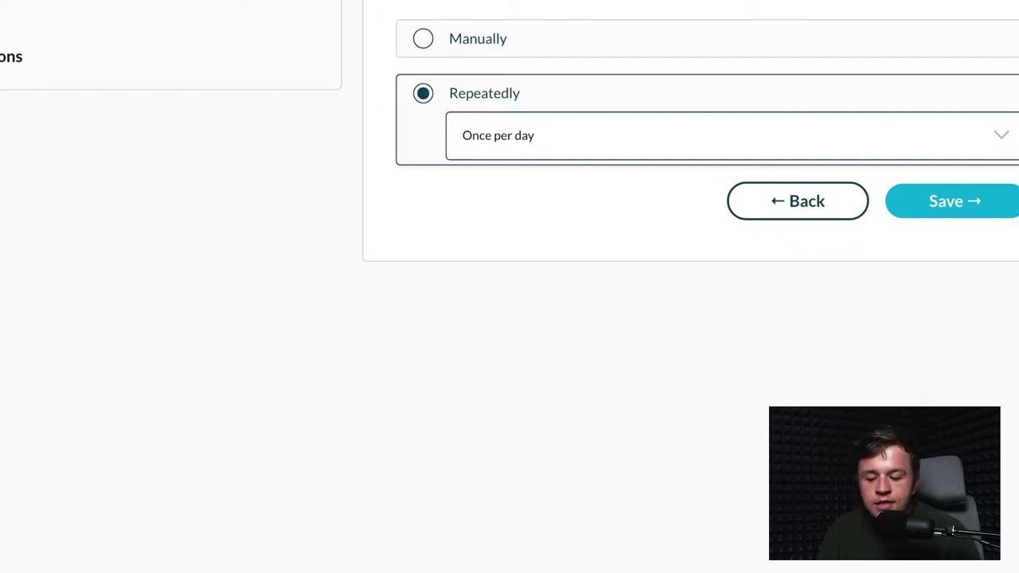
{"action": "key", "text": "Down"}
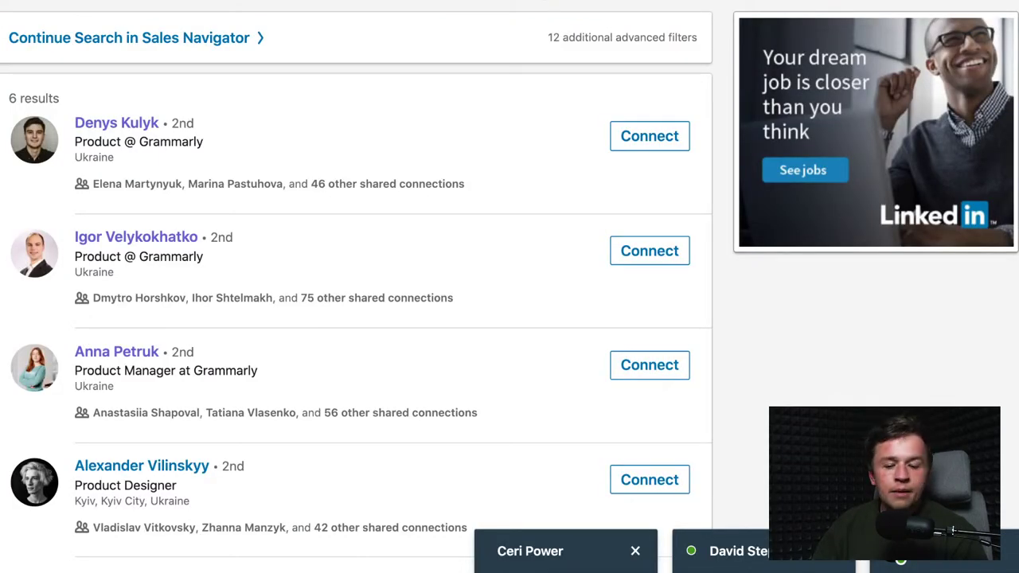
Step: Reload the LinkedIn people search and scroll the six results to check the pending invites
{"action": "key", "text": "super+r"}
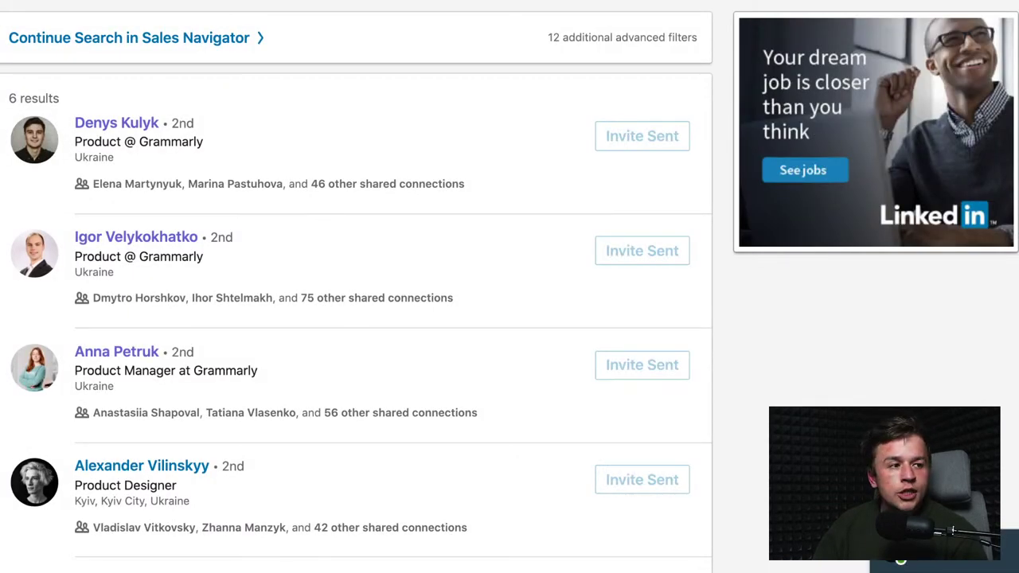
{"action": "scroll", "coordinate": [355, 319], "scroll_direction": "down", "scroll_amount": 5}
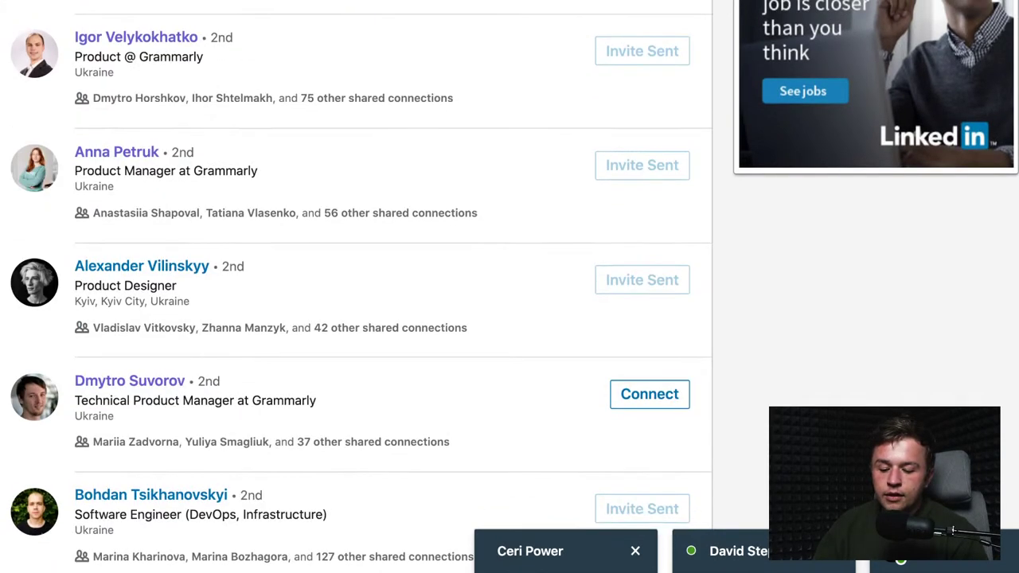
{"action": "scroll", "coordinate": [355, 318], "scroll_direction": "down", "scroll_amount": 3}
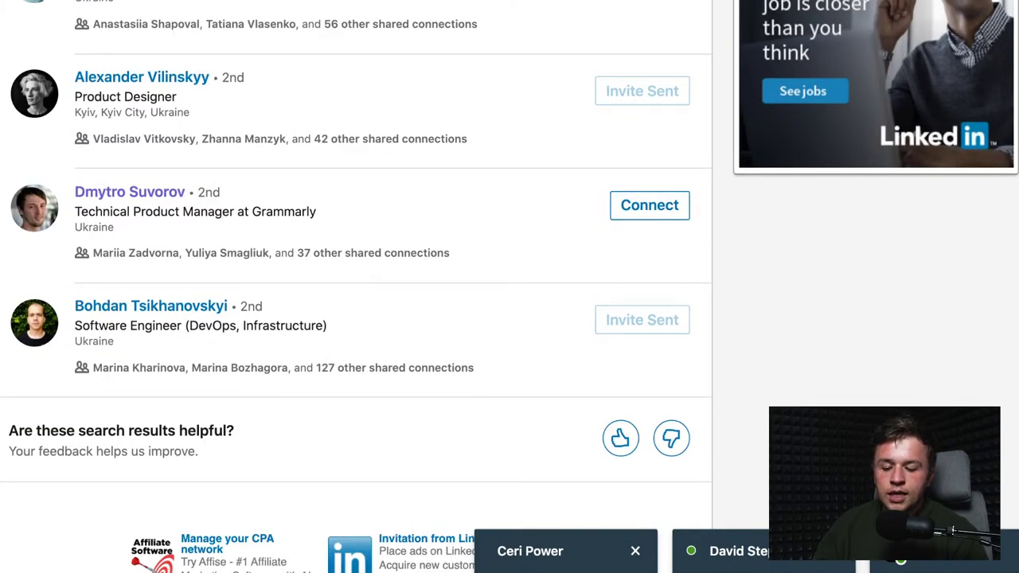
{"action": "scroll", "coordinate": [356, 286], "scroll_direction": "up", "scroll_amount": 3}
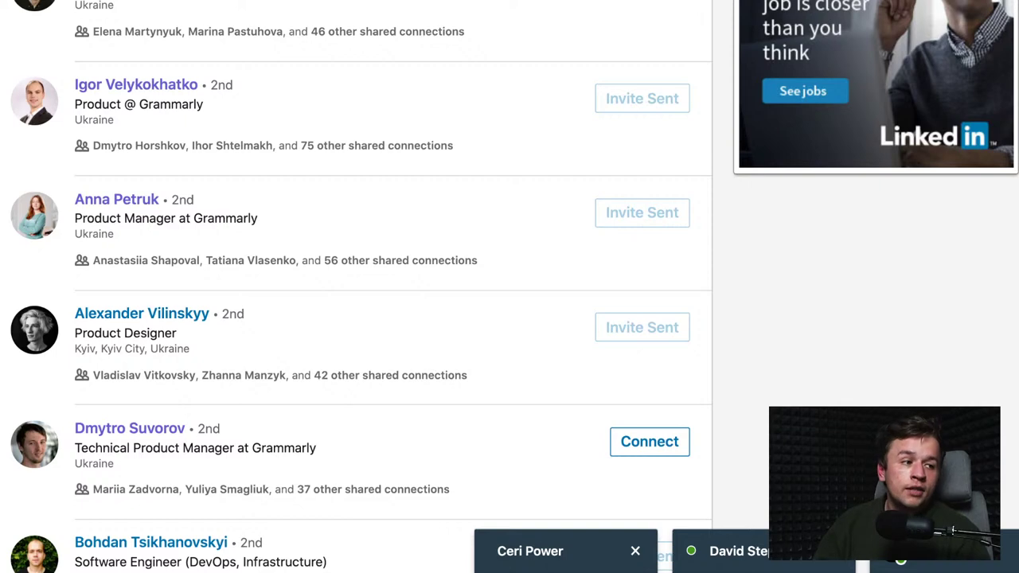
{"action": "scroll", "coordinate": [356, 287], "scroll_direction": "up", "scroll_amount": 2}
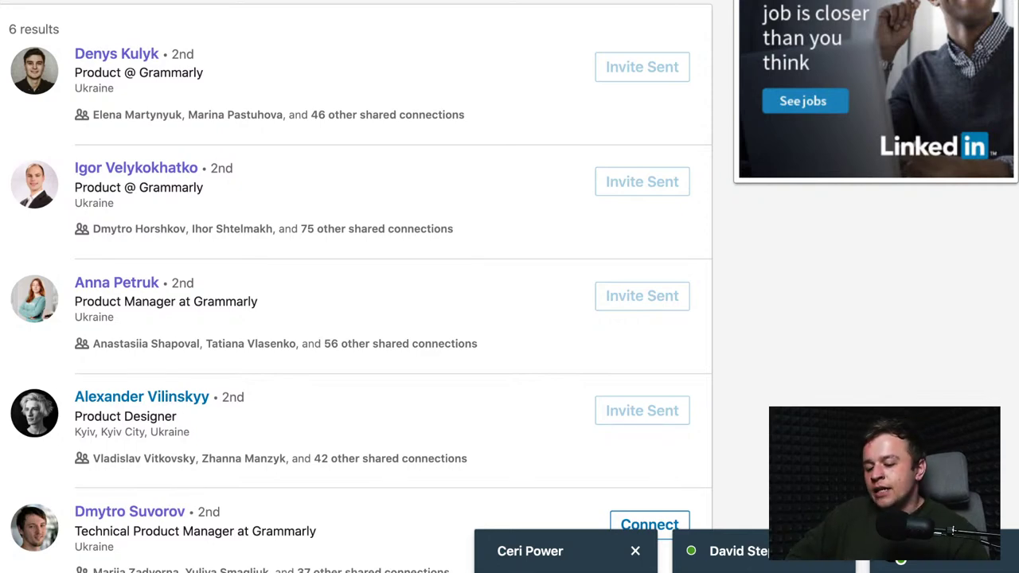
{"action": "scroll", "coordinate": [357, 286], "scroll_direction": "down", "scroll_amount": 3}
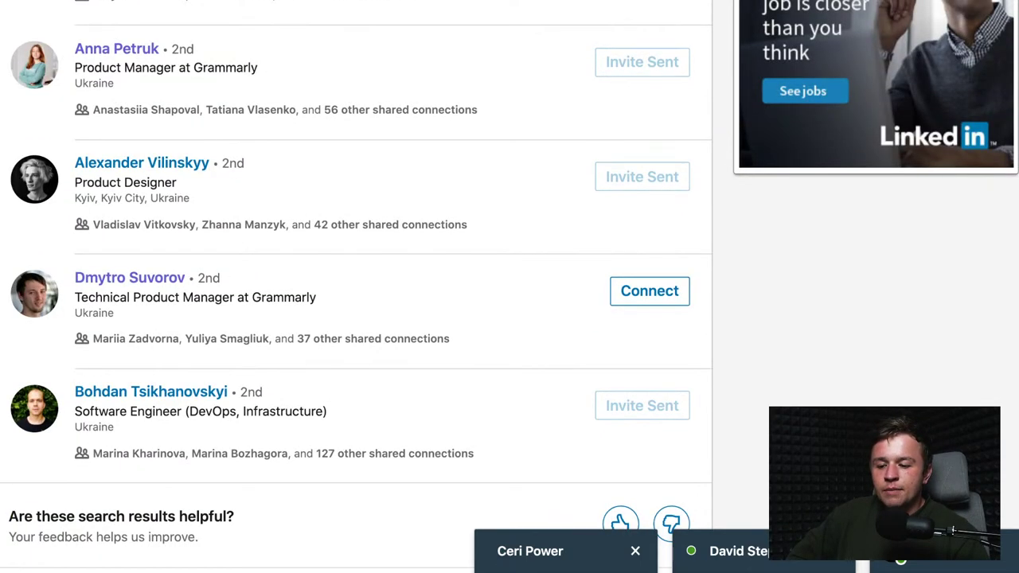
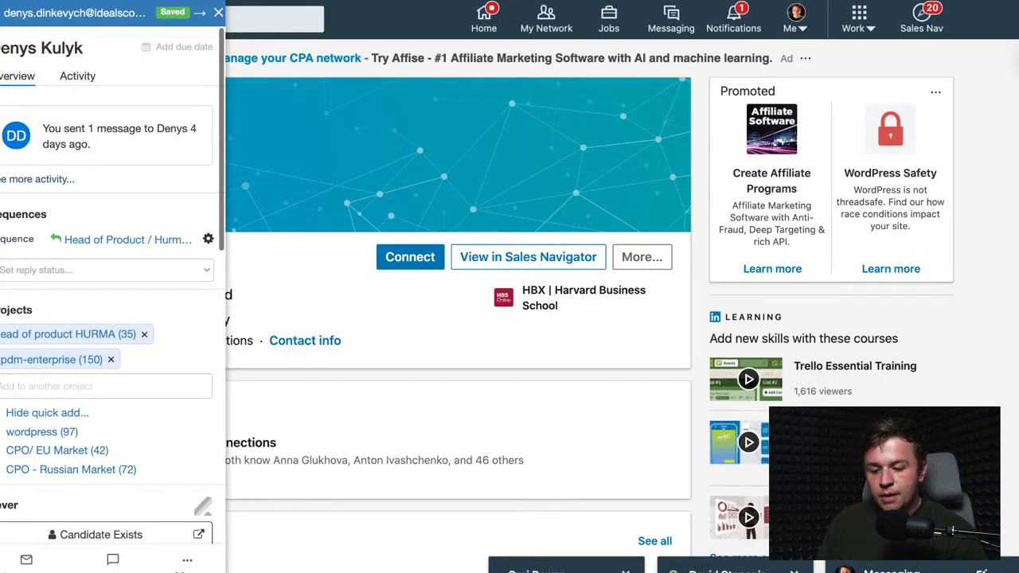
Step: Go to LinkedIn's Manage invitations page from My Network
{"action": "left_click", "coordinate": [546, 19]}
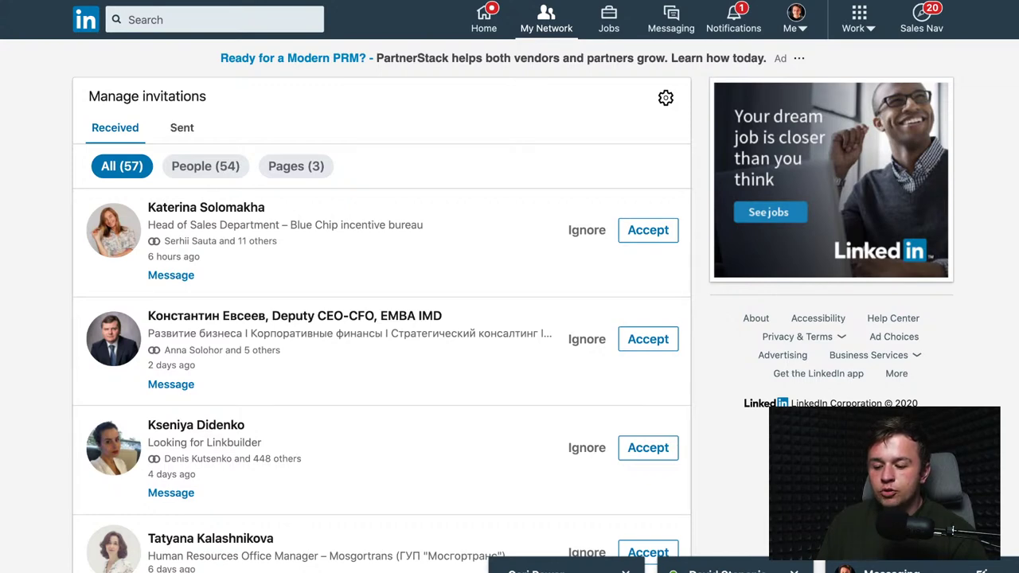
Step: Show the Sent invitations list and scroll through the 932 pending invites
{"action": "left_click", "coordinate": [182, 127]}
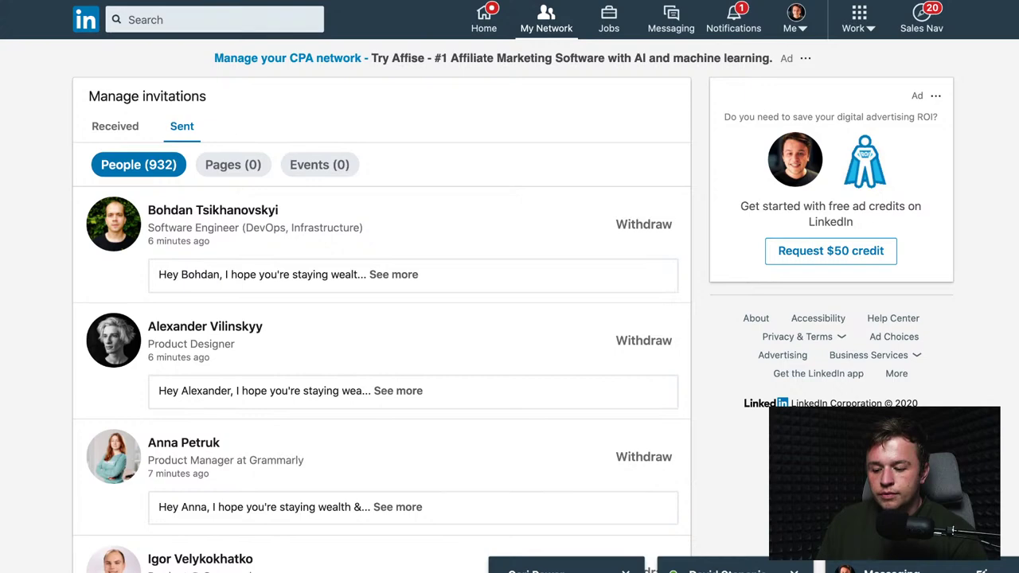
{"action": "scroll", "coordinate": [382, 319], "scroll_direction": "down", "scroll_amount": 5}
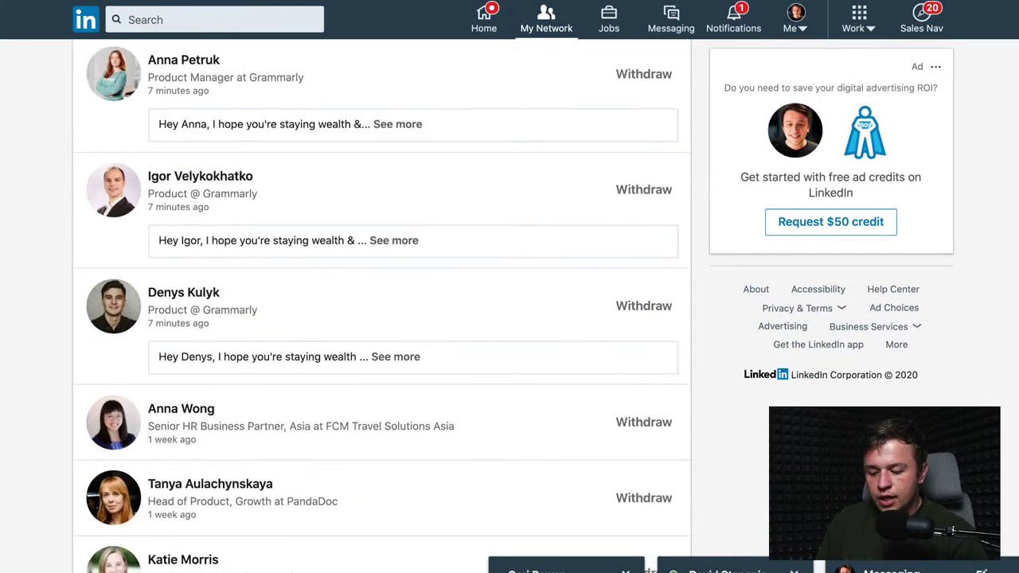
{"action": "scroll", "coordinate": [382, 319], "scroll_direction": "down", "scroll_amount": 2}
{"action": "scroll", "coordinate": [382, 319], "scroll_direction": "up", "scroll_amount": 7}
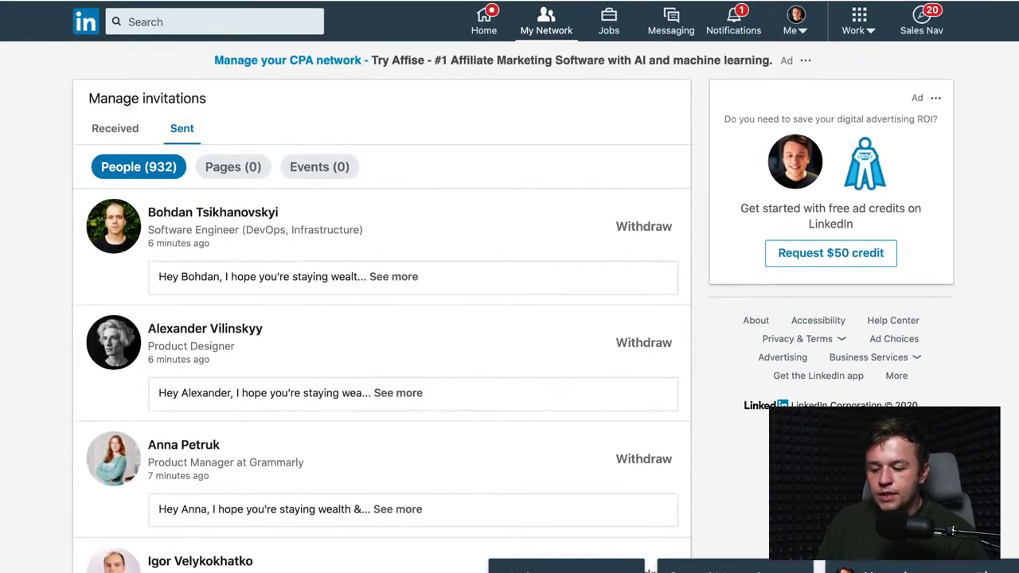
{"action": "scroll", "coordinate": [382, 318], "scroll_direction": "down", "scroll_amount": 9}
{"action": "scroll", "coordinate": [382, 318], "scroll_direction": "up", "scroll_amount": 5}
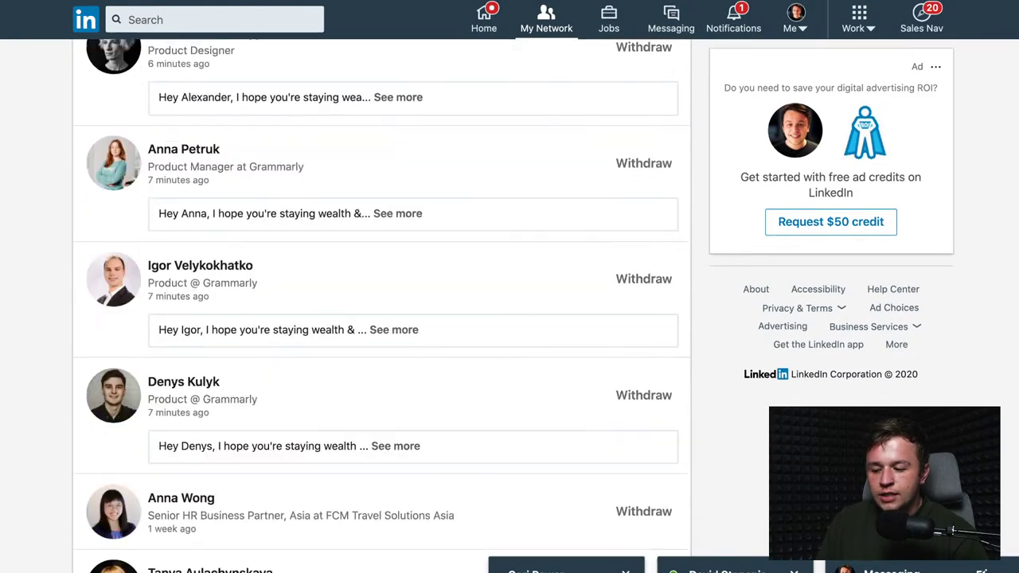
{"action": "scroll", "coordinate": [382, 318], "scroll_direction": "up", "scroll_amount": 1}
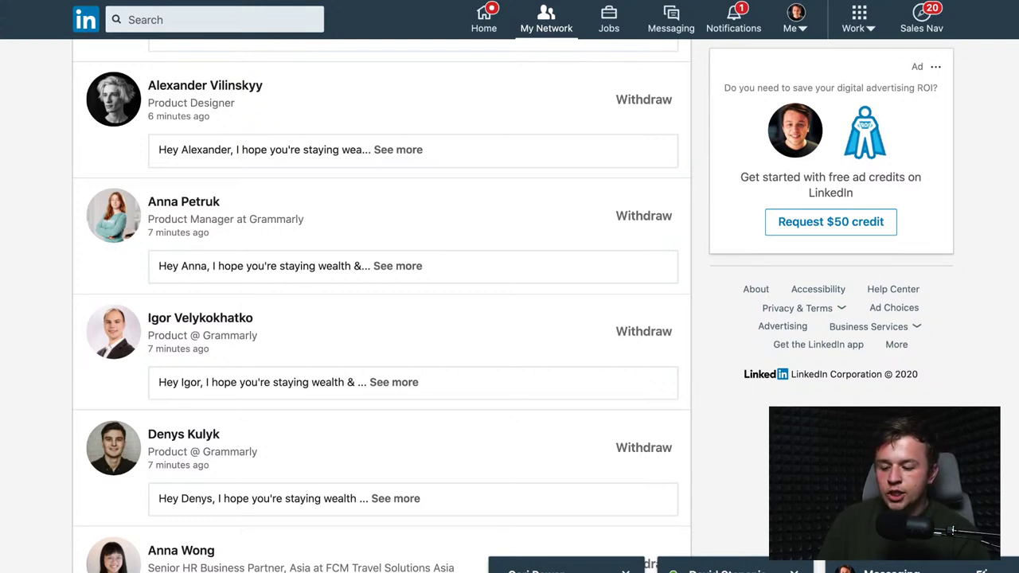
{"action": "scroll", "coordinate": [382, 318], "scroll_direction": "down", "scroll_amount": 1}
{"action": "scroll", "coordinate": [382, 318], "scroll_direction": "up", "scroll_amount": 5}
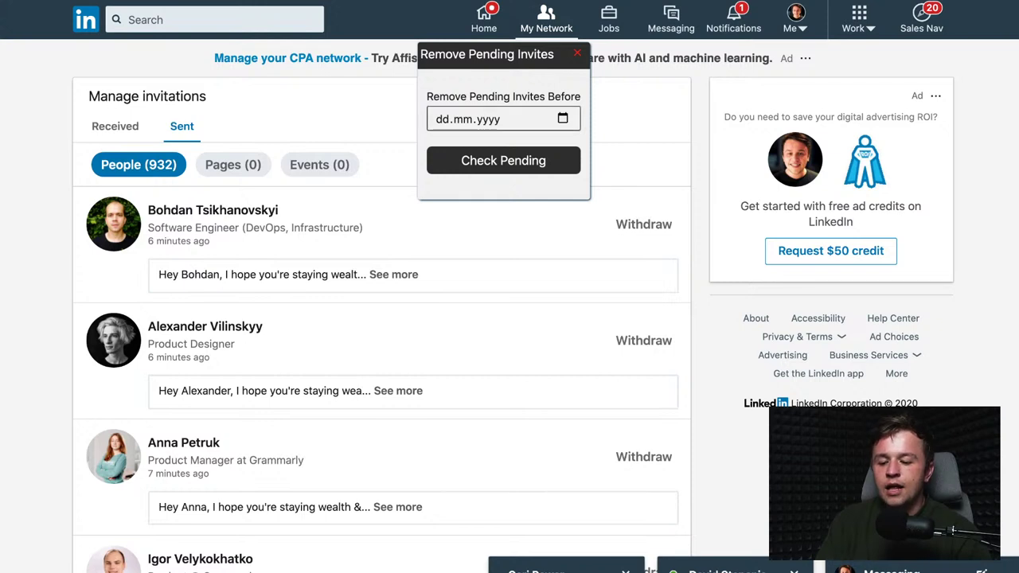
Step: Withdraw up to 13 invites sent before 07.08.2020 in Remove Pending Invites, then reload
{"action": "left_click", "coordinate": [437, 119]}
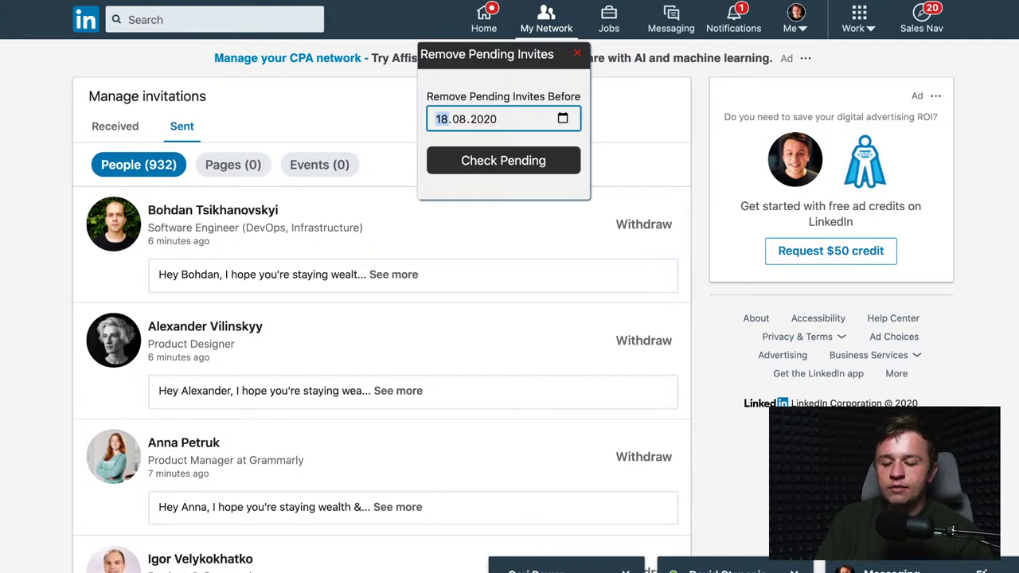
{"action": "type", "text": "07"}
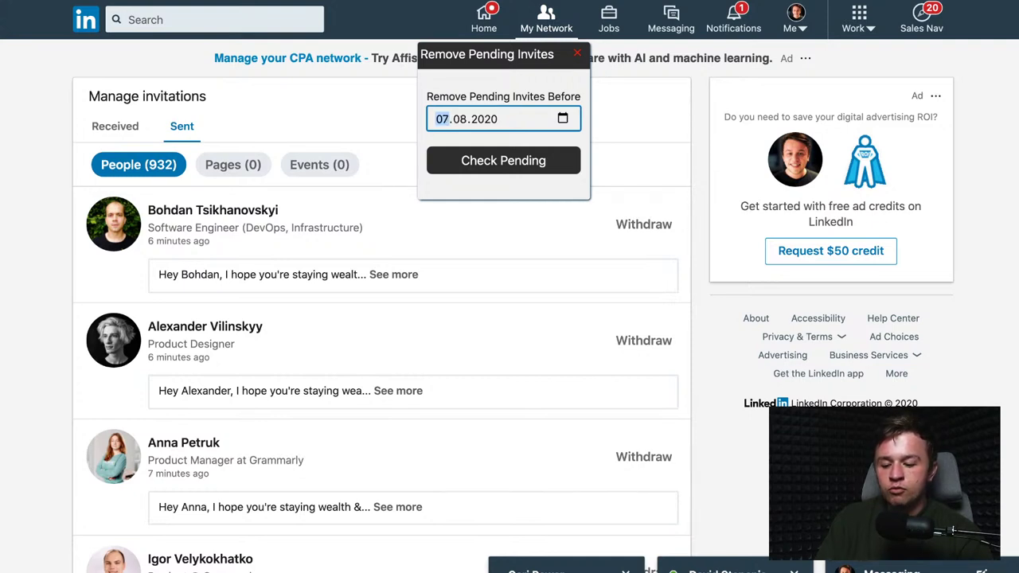
{"action": "key", "text": "Return"}
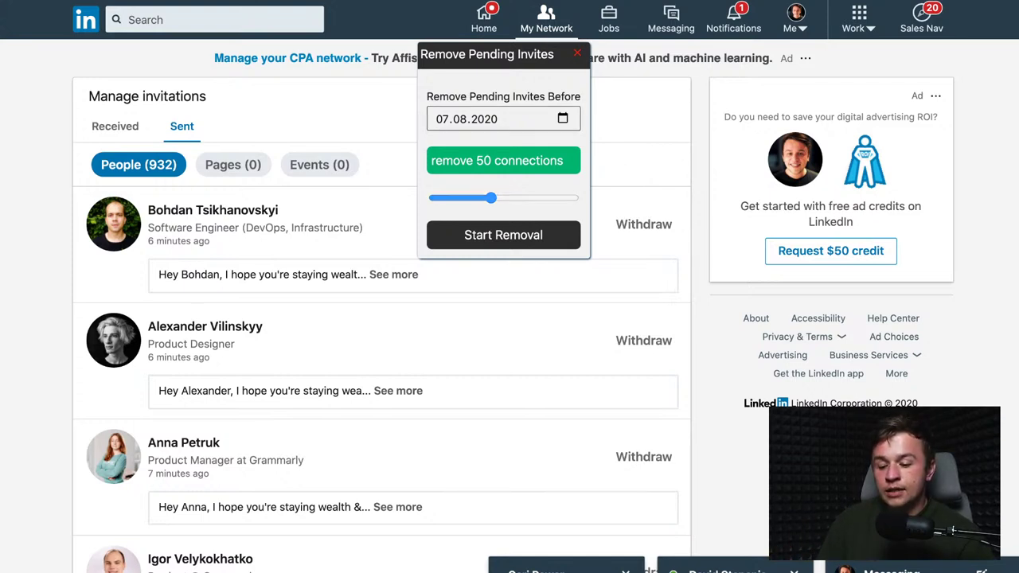
{"action": "left_click_drag", "start_coordinate": [491, 197], "coordinate": [467, 197]}
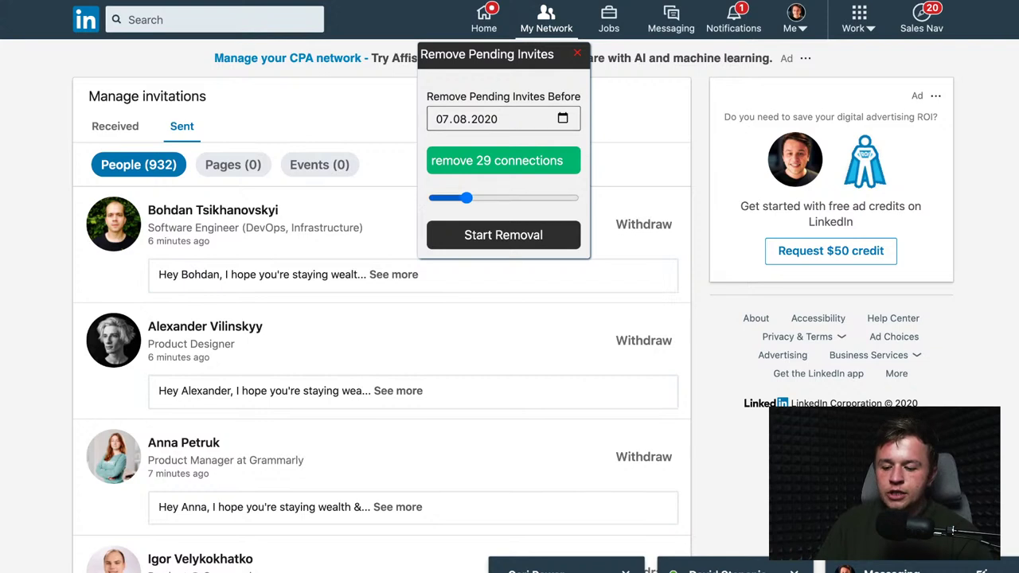
{"action": "left_click_drag", "start_coordinate": [467, 198], "coordinate": [442, 197]}
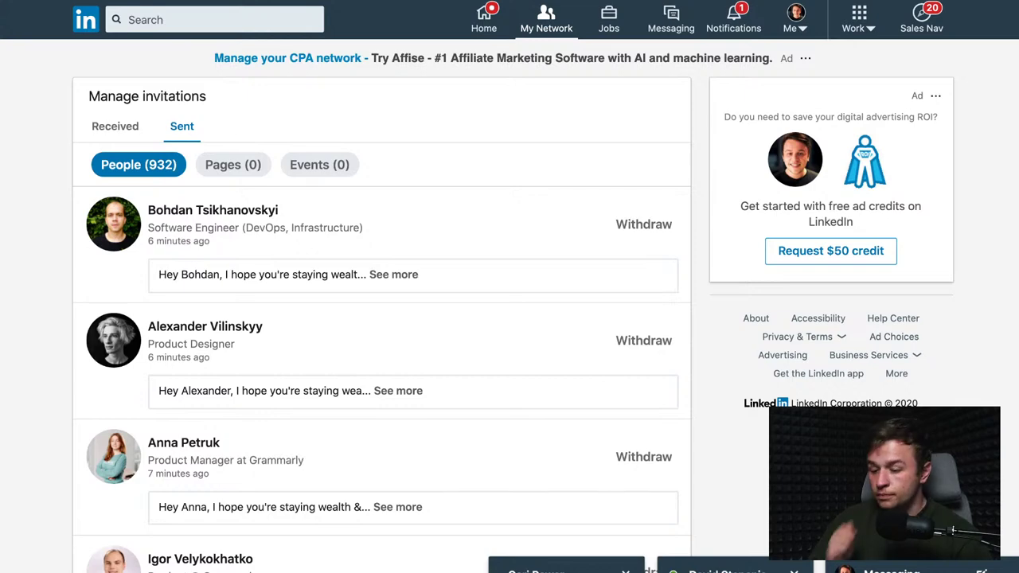
{"action": "key", "text": "F5"}
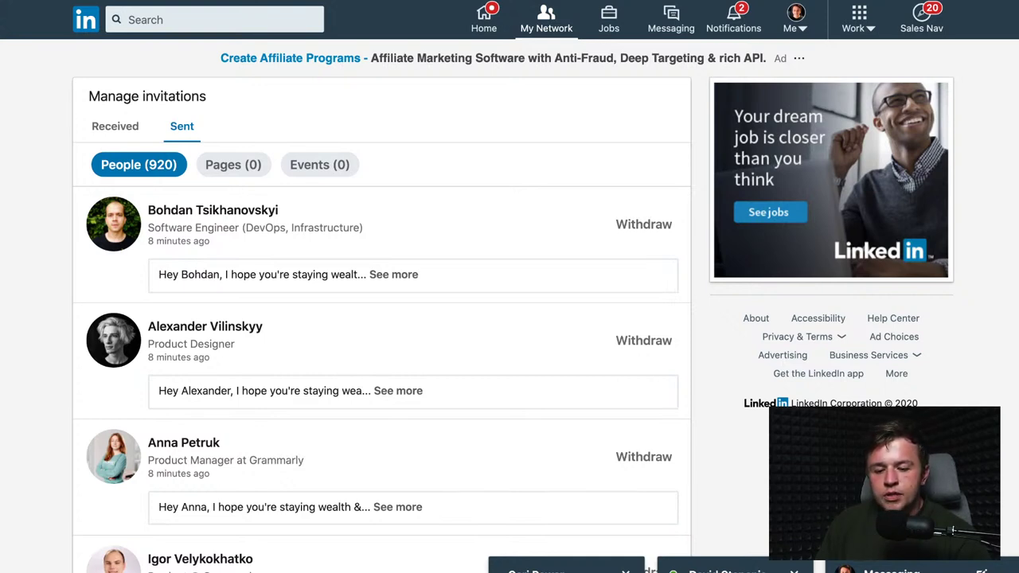
Step: Confirm sent invitations dropped to 920 and open a new tab for the spreadsheet
{"action": "key", "text": "ctrl+t"}
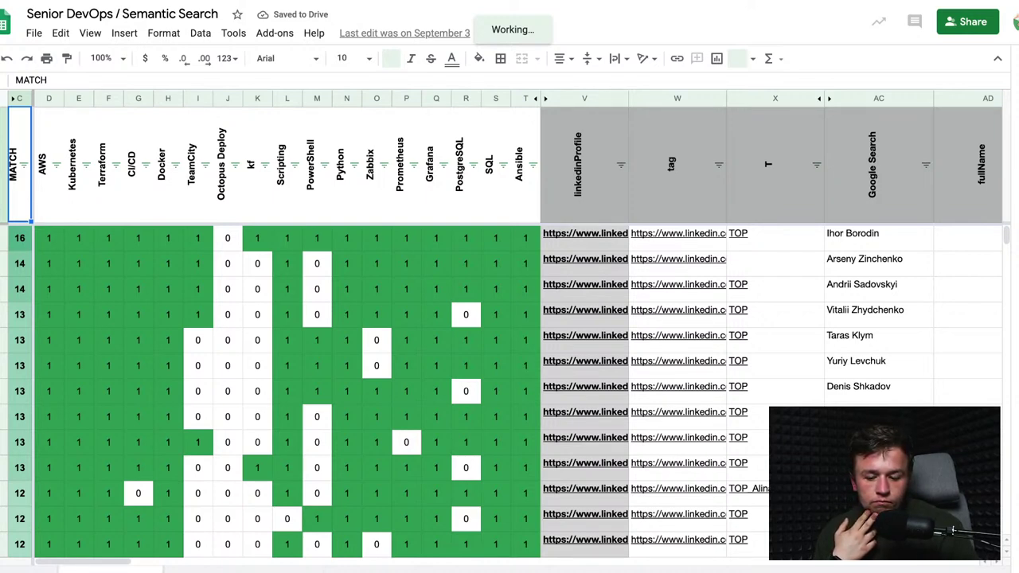
Step: Review the skill-matrix columns and open the Terraform column's filter-by-values menu
{"action": "scroll", "coordinate": [518, 389], "scroll_direction": "right", "scroll_amount": 15}
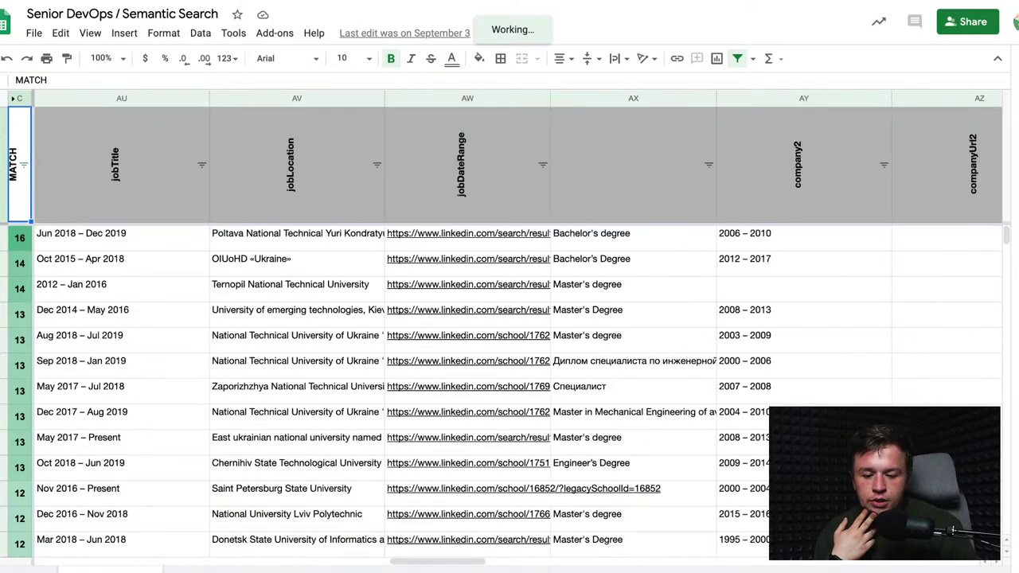
{"action": "scroll", "coordinate": [518, 390], "scroll_direction": "right", "scroll_amount": 15}
{"action": "scroll", "coordinate": [517, 390], "scroll_direction": "right", "scroll_amount": 3}
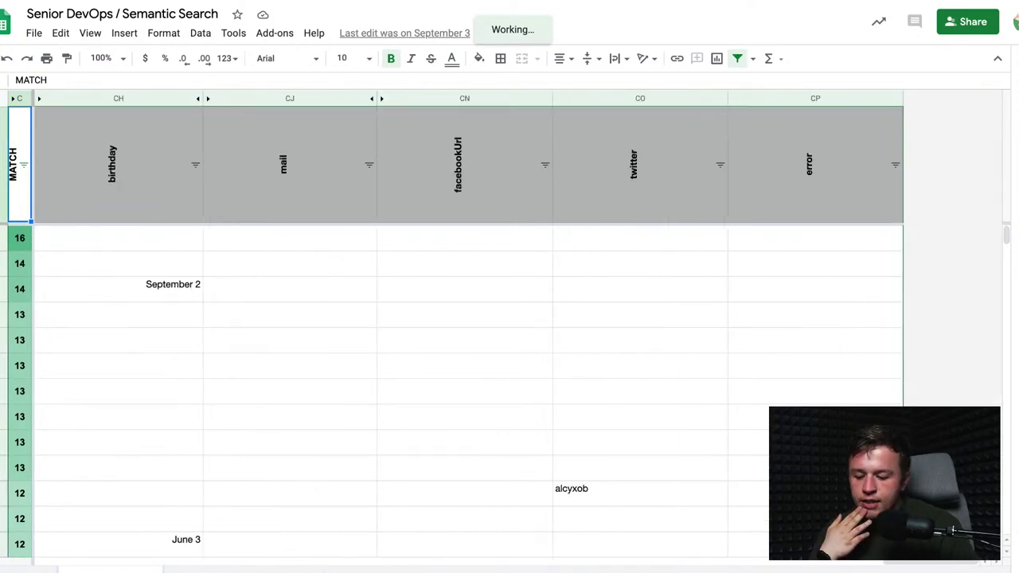
{"action": "scroll", "coordinate": [517, 390], "scroll_direction": "left", "scroll_amount": 20}
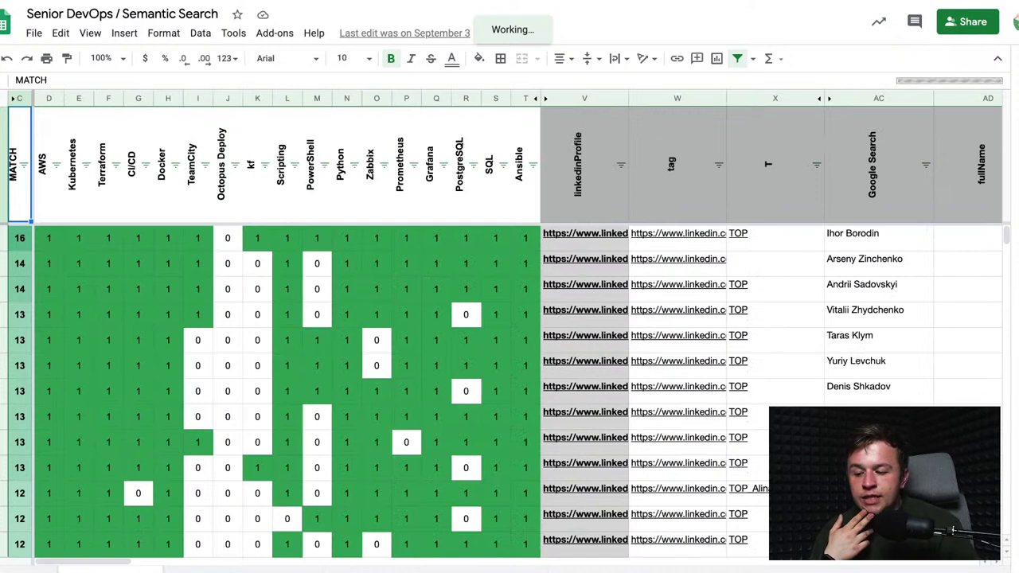
{"action": "left_click", "coordinate": [109, 165]}
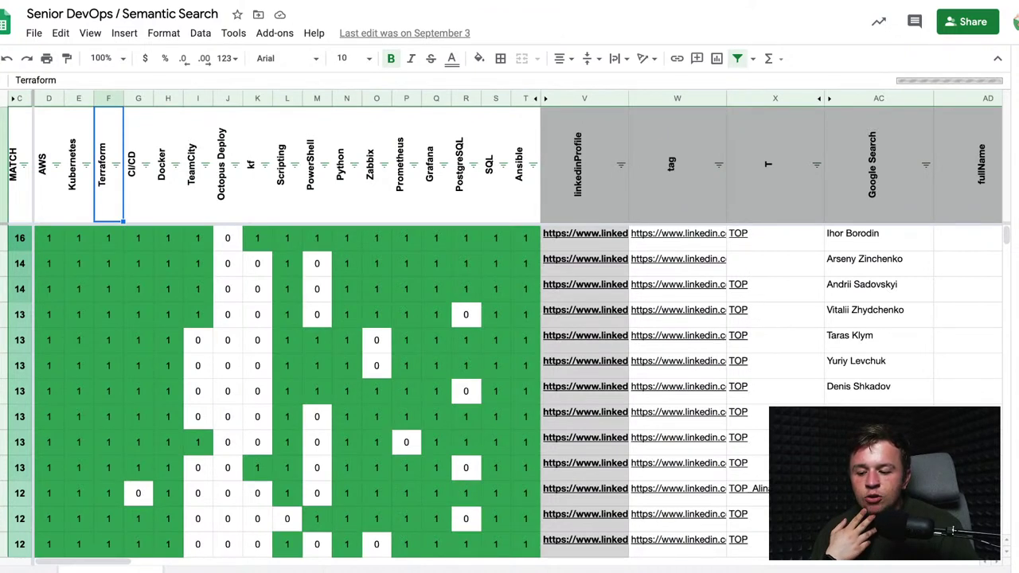
{"action": "left_click", "coordinate": [137, 165]}
{"action": "left_click", "coordinate": [198, 165]}
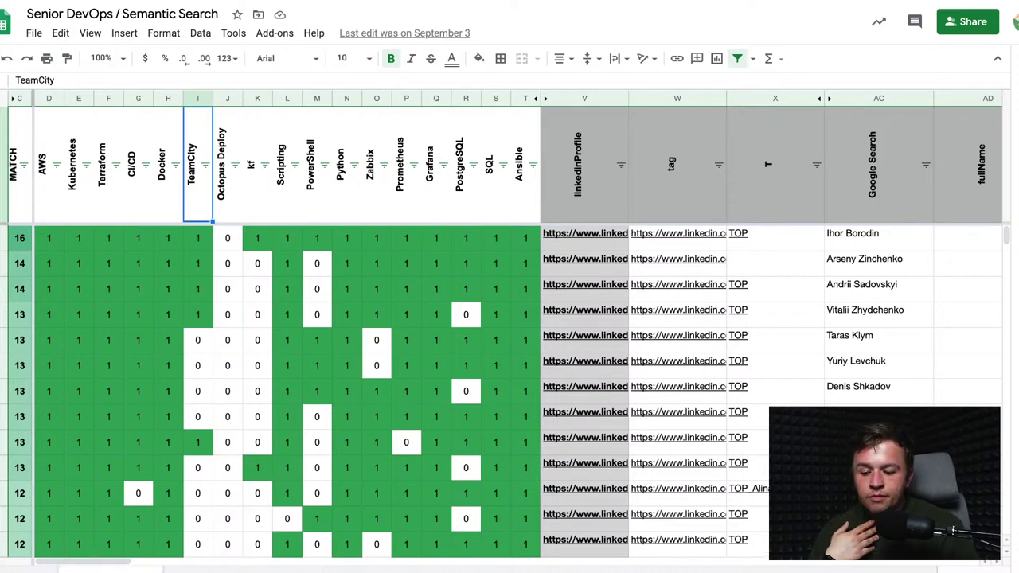
{"action": "key", "text": "Down"}
{"action": "key", "text": "Right"}
{"action": "key", "text": "Right"}
{"action": "key", "text": "Right"}
{"action": "key", "text": "Right"}
{"action": "key", "text": "Right"}
{"action": "key", "text": "Right"}
{"action": "key", "text": "Right"}
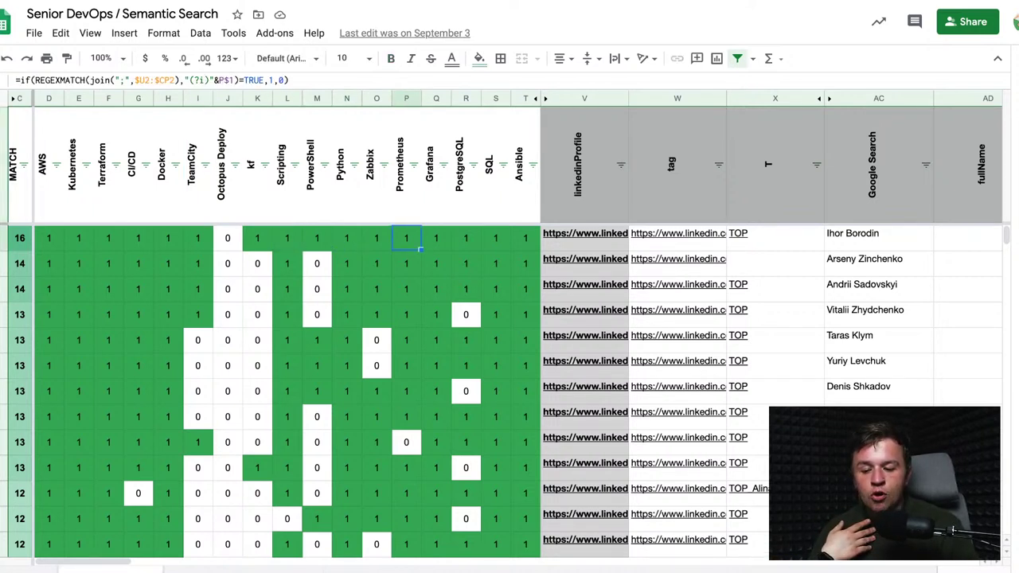
{"action": "key", "text": "Right"}
{"action": "key", "text": "Right"}
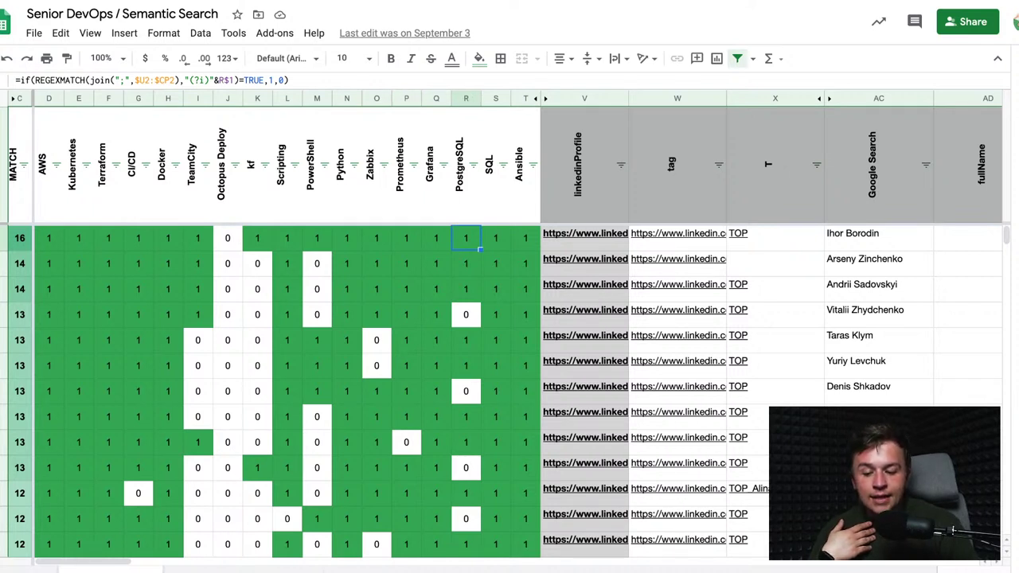
{"action": "key", "text": "Up"}
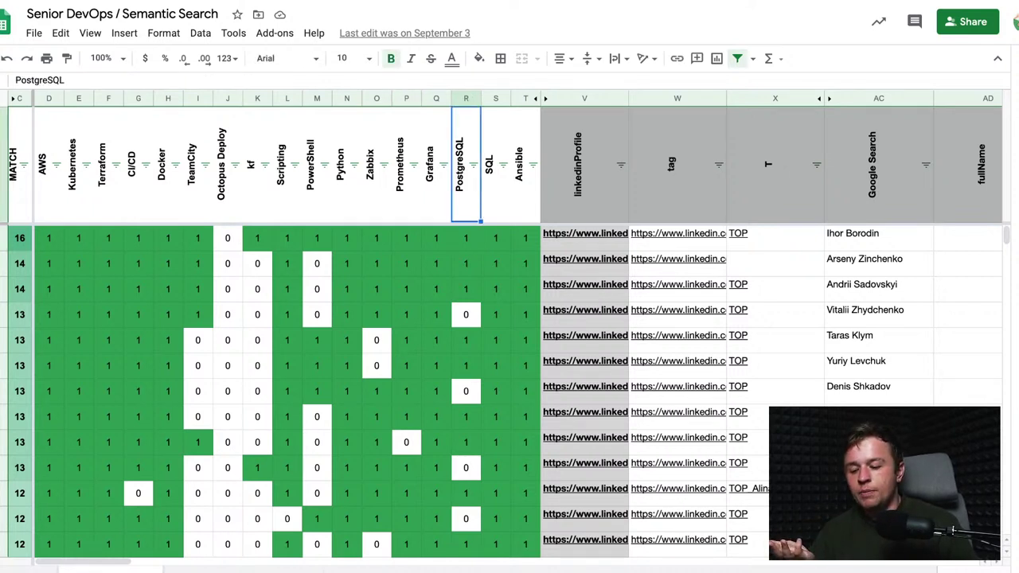
{"action": "left_click", "coordinate": [228, 365]}
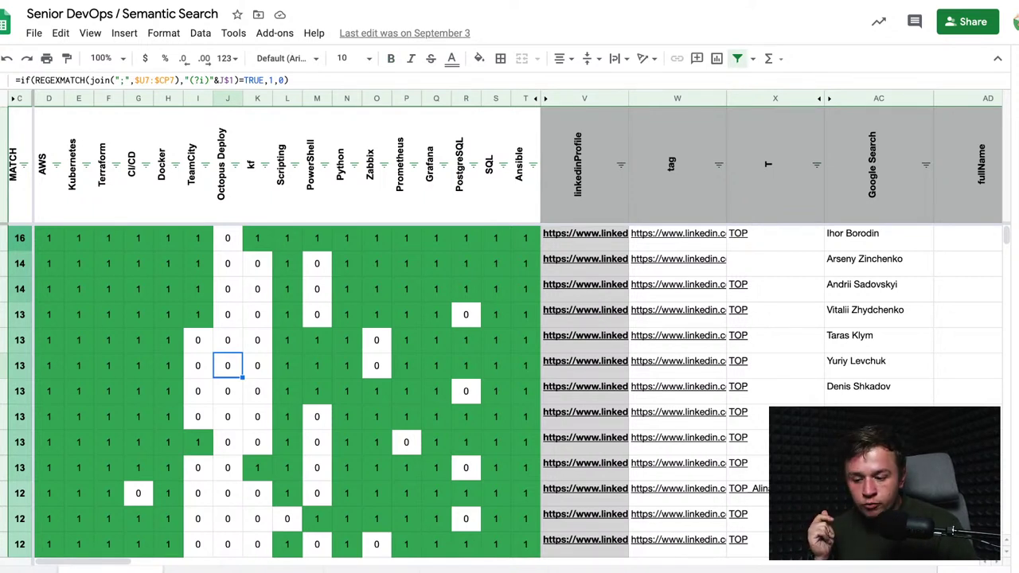
{"action": "left_click", "coordinate": [116, 165]}
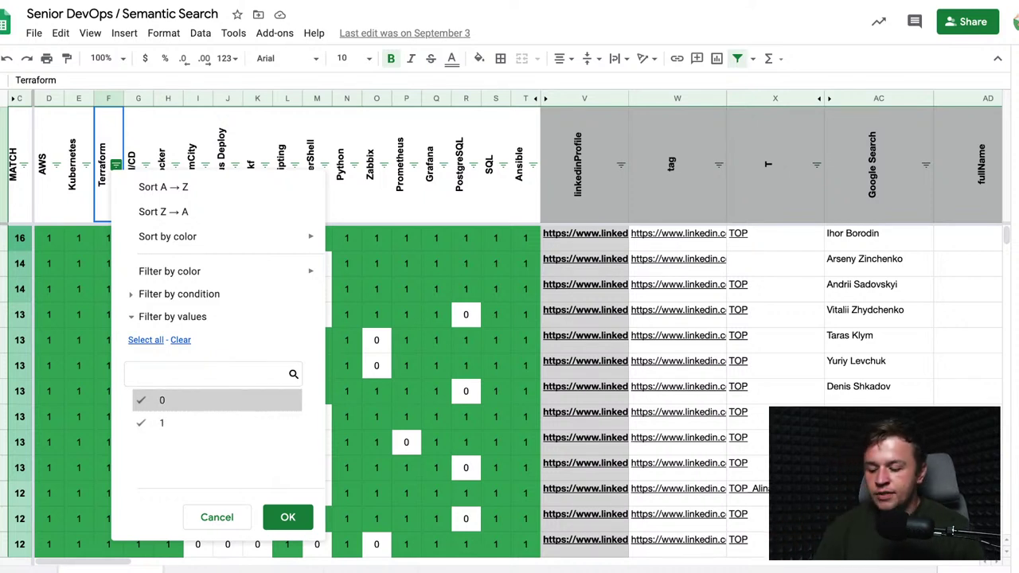
Step: Filter the matrix to candidates with 1 for both Terraform and PostgreSQL
{"action": "left_click", "coordinate": [159, 399]}
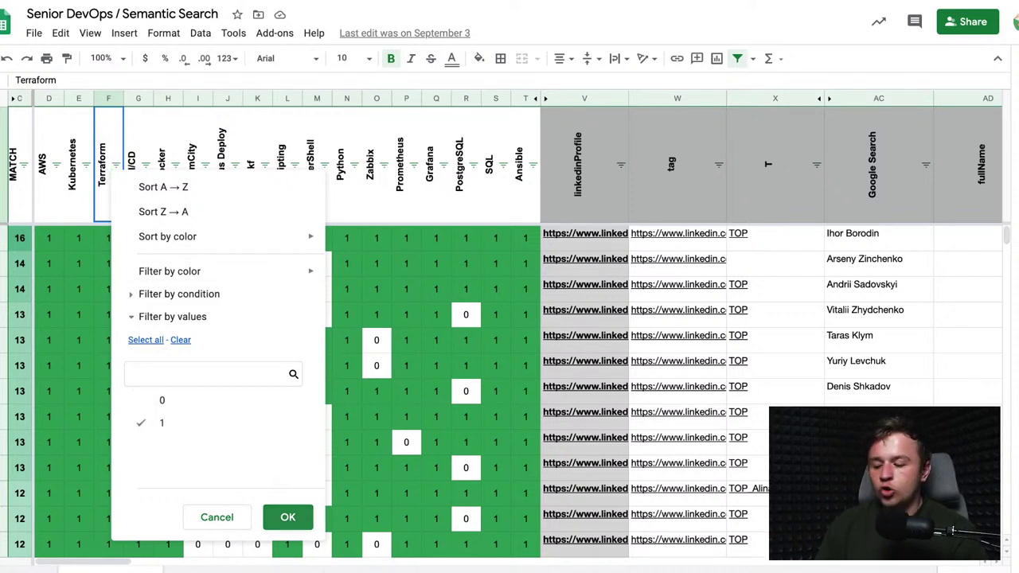
{"action": "left_click", "coordinate": [287, 516]}
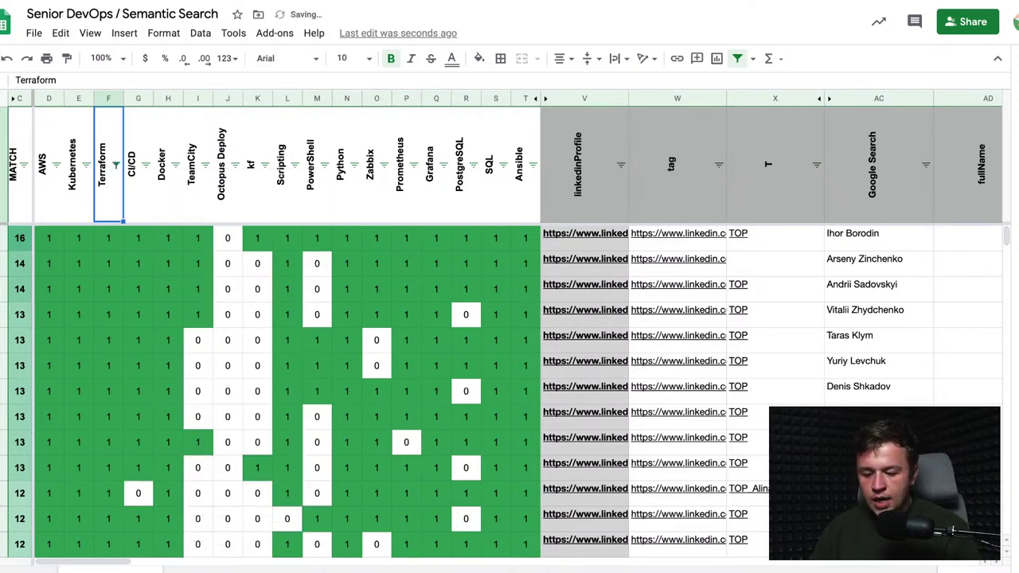
{"action": "left_click", "coordinate": [466, 165]}
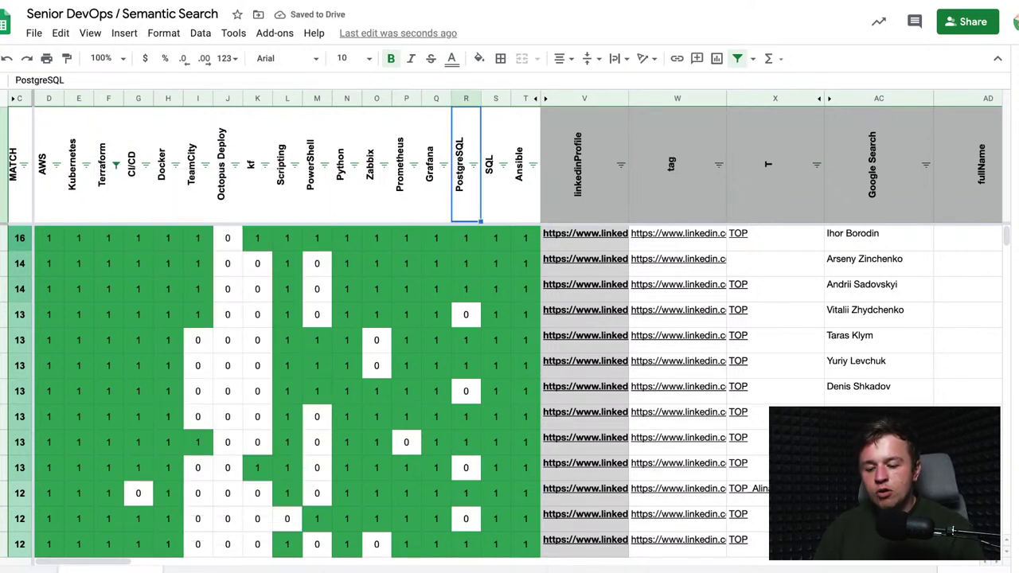
{"action": "left_click", "coordinate": [473, 164]}
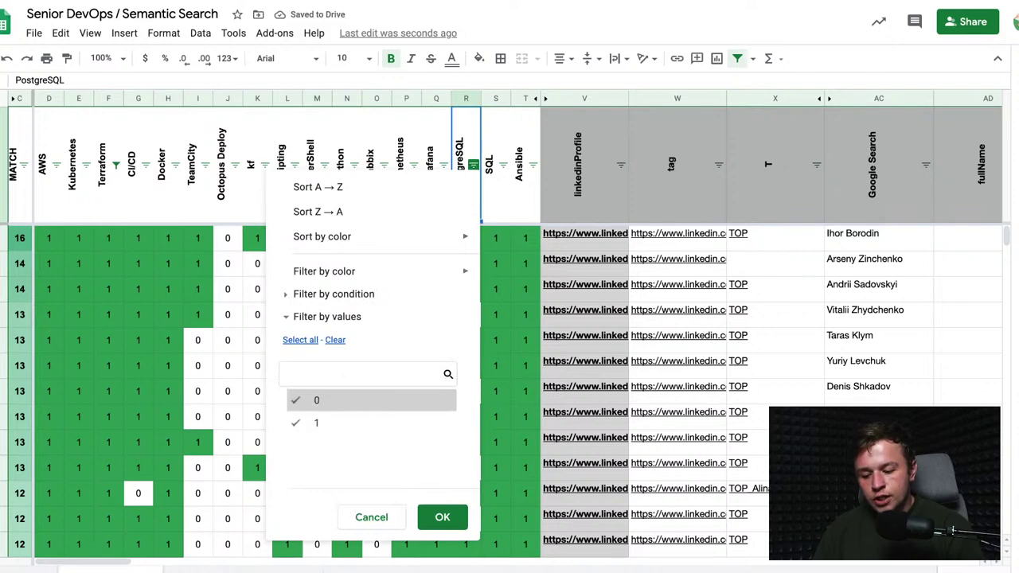
{"action": "left_click", "coordinate": [316, 401]}
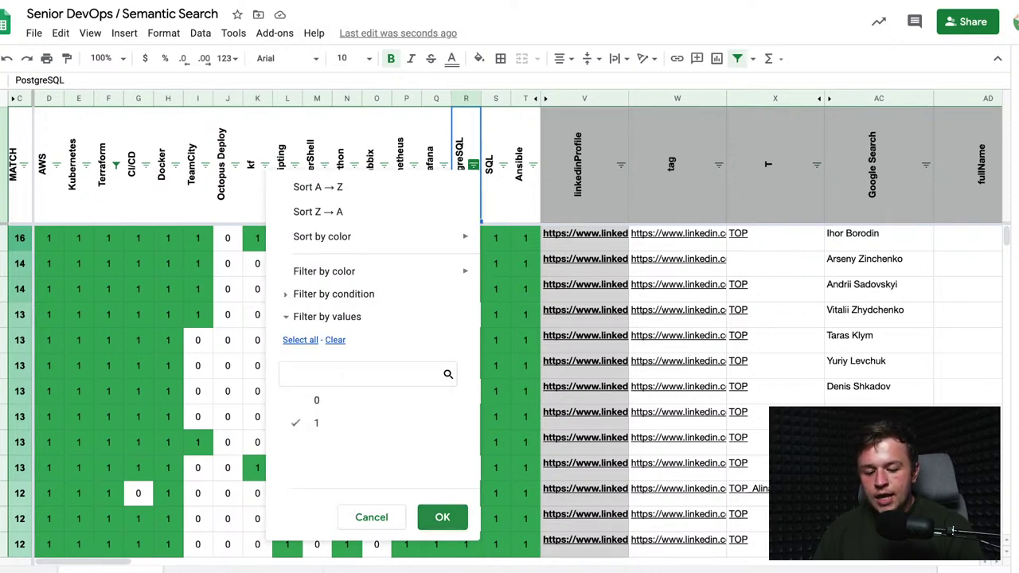
{"action": "left_click", "coordinate": [441, 517]}
Step: Delete the 'T' header label from cell X1
{"action": "scroll", "coordinate": [509, 390], "scroll_direction": "down", "scroll_amount": 10}
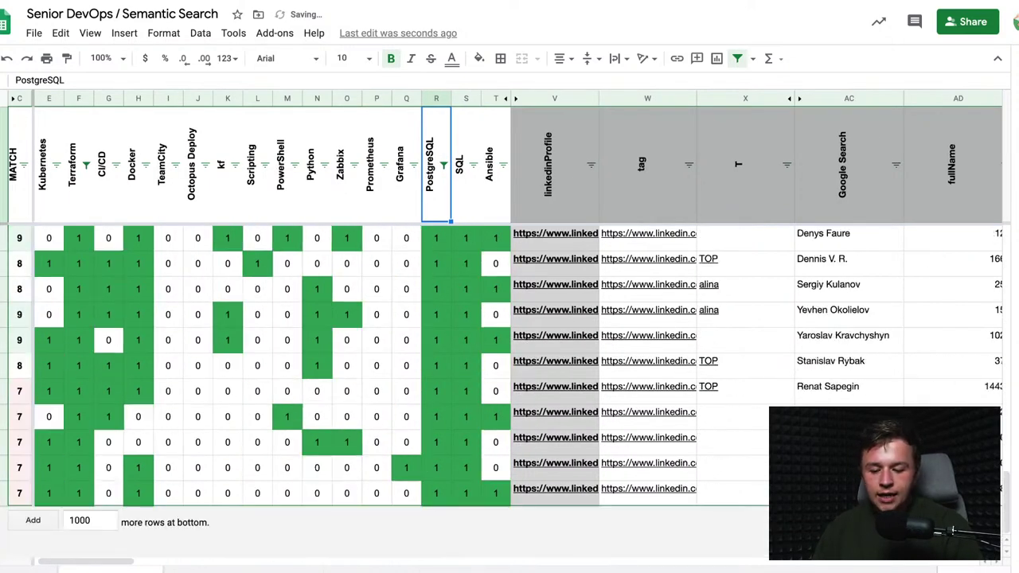
{"action": "scroll", "coordinate": [510, 390], "scroll_direction": "up", "scroll_amount": 10}
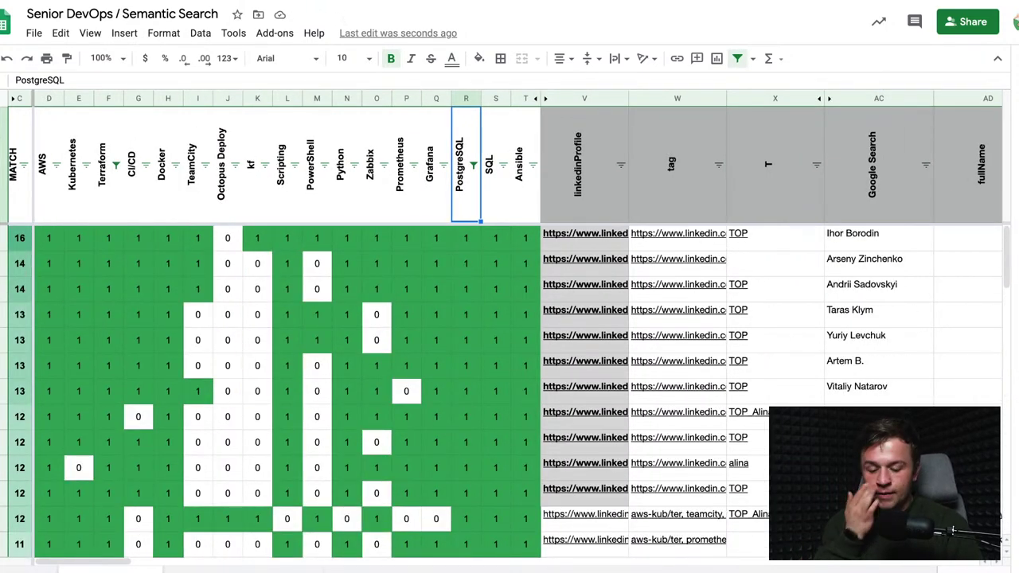
{"action": "mouse_move", "coordinate": [676, 259]}
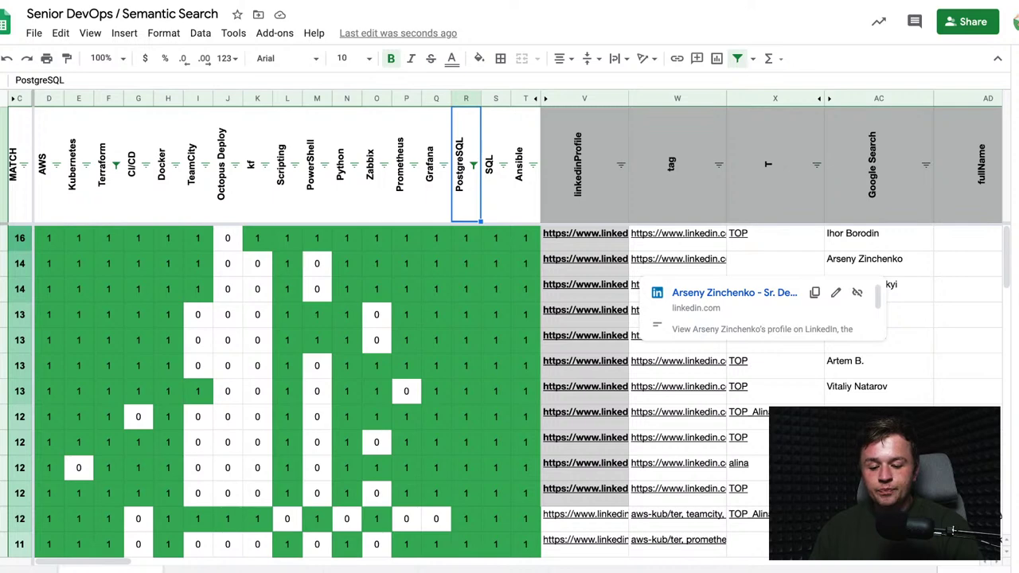
{"action": "left_click_drag", "start_coordinate": [774, 233], "coordinate": [774, 259]}
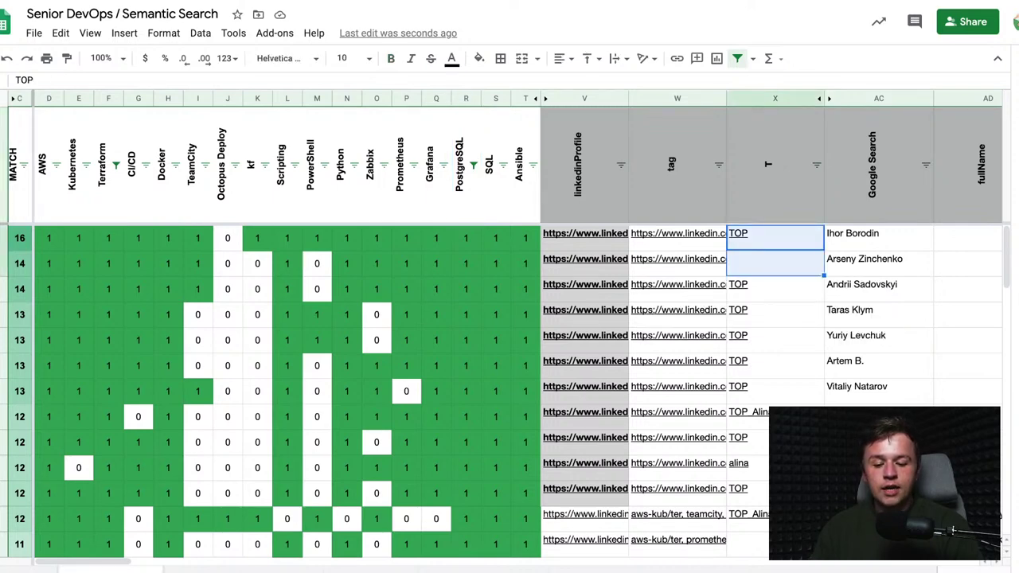
{"action": "left_click", "coordinate": [768, 164]}
{"action": "scroll", "coordinate": [509, 390], "scroll_direction": "down", "scroll_amount": 3}
{"action": "scroll", "coordinate": [509, 390], "scroll_direction": "right", "scroll_amount": 2}
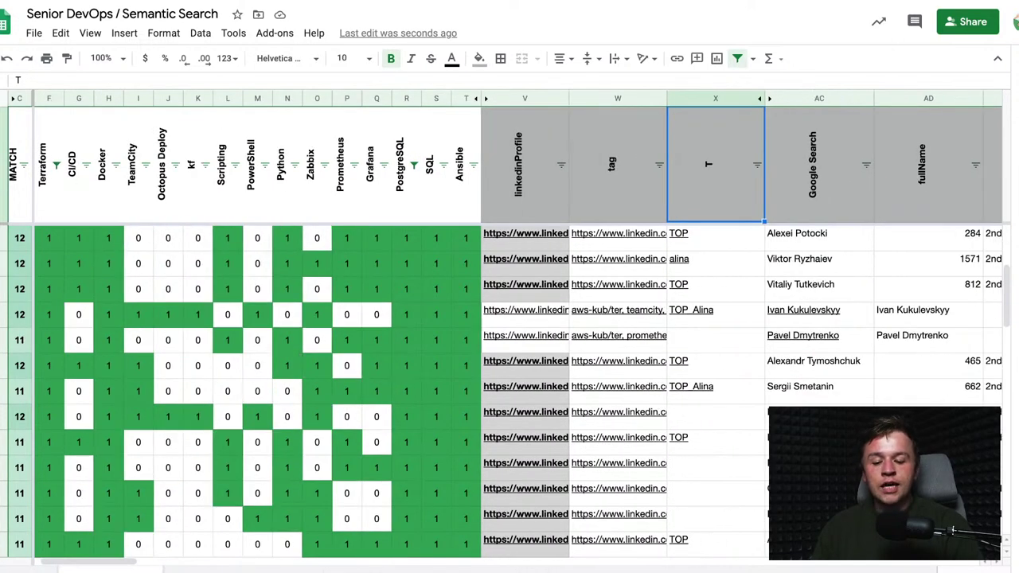
{"action": "scroll", "coordinate": [509, 390], "scroll_direction": "down", "scroll_amount": 1}
{"action": "scroll", "coordinate": [510, 390], "scroll_direction": "right", "scroll_amount": 1}
{"action": "scroll", "coordinate": [510, 390], "scroll_direction": "right", "scroll_amount": 10}
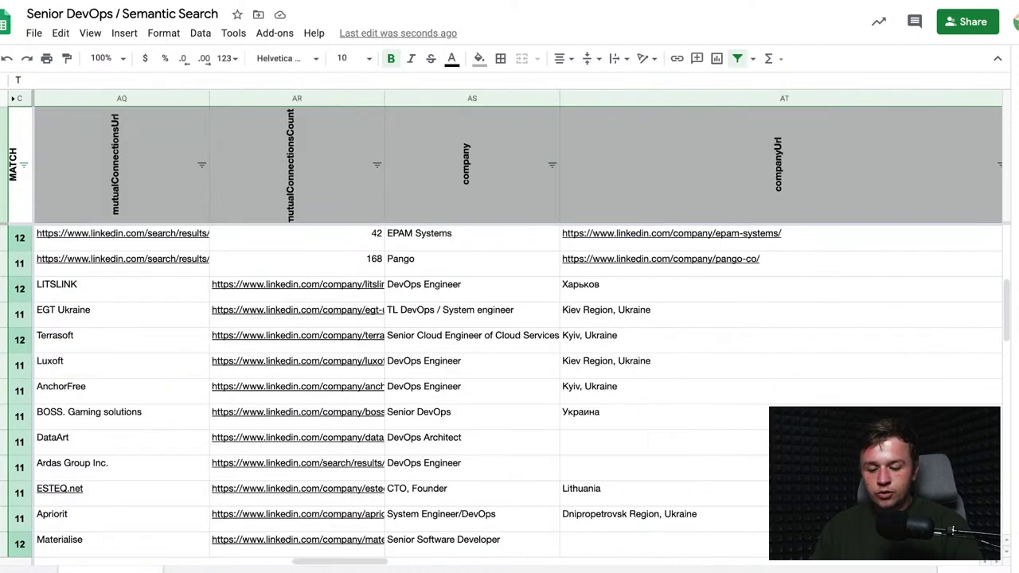
{"action": "scroll", "coordinate": [509, 390], "scroll_direction": "left", "scroll_amount": 15}
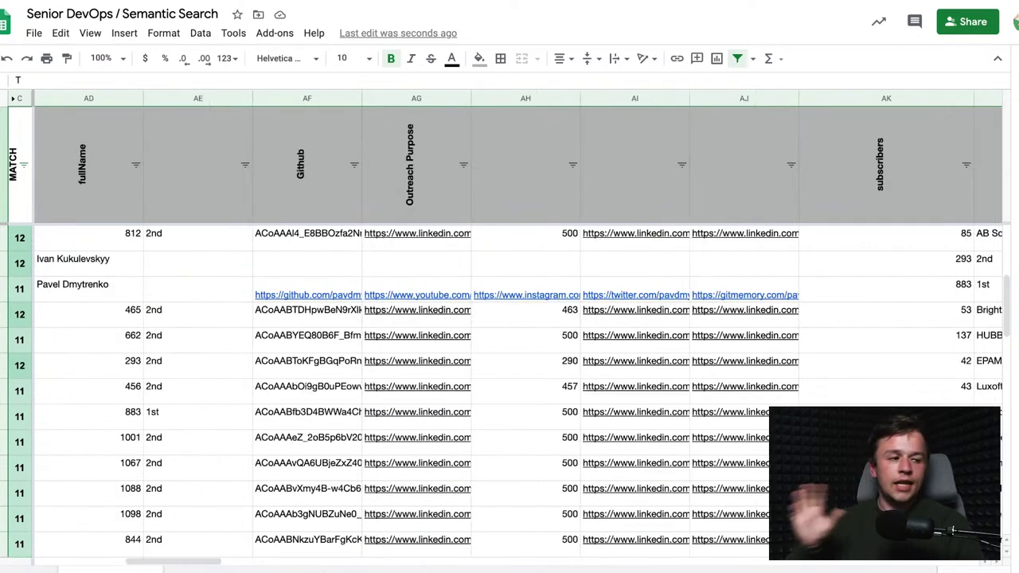
{"action": "scroll", "coordinate": [509, 390], "scroll_direction": "left", "scroll_amount": 8}
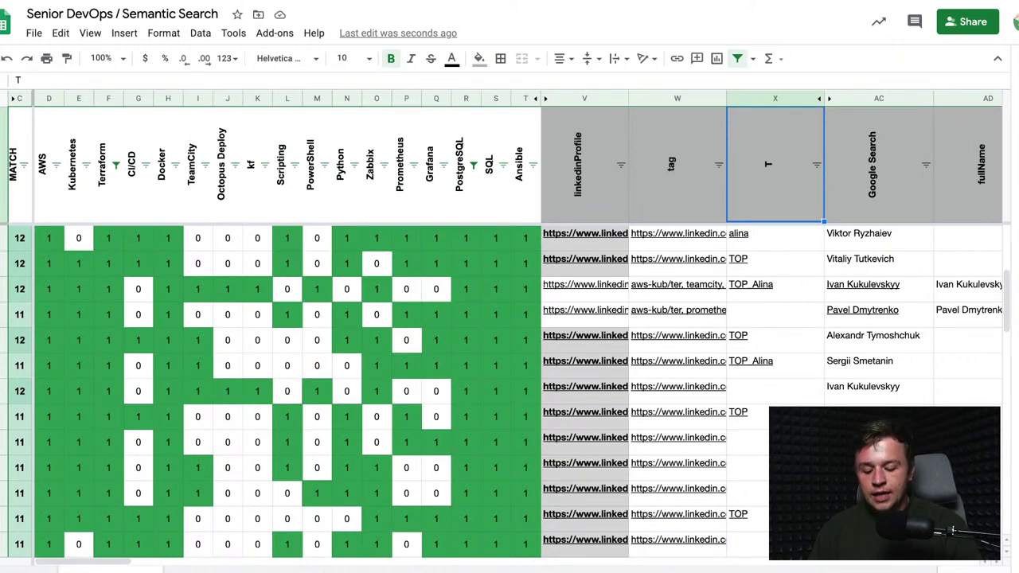
{"action": "key", "text": "BackSpace"}
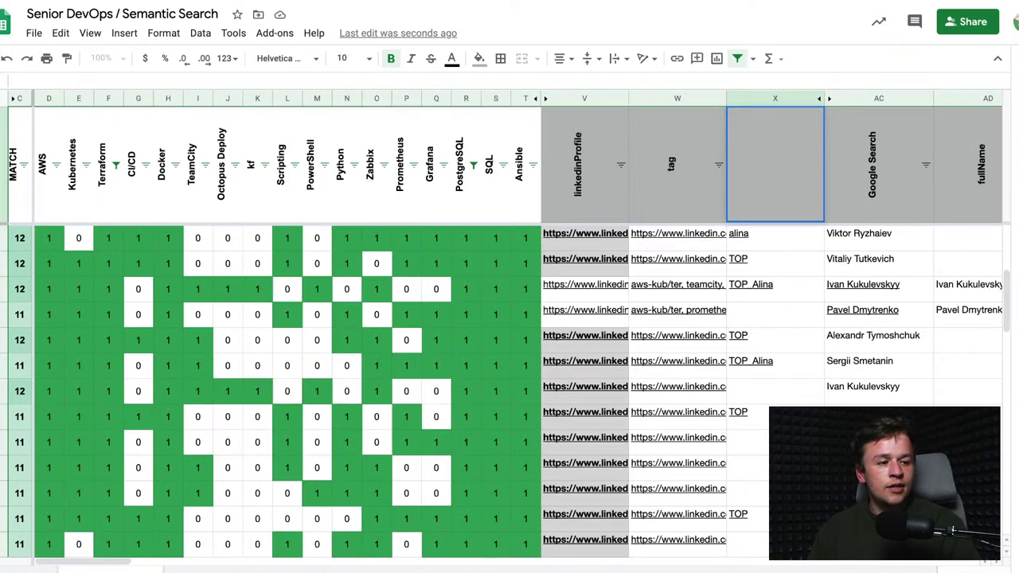